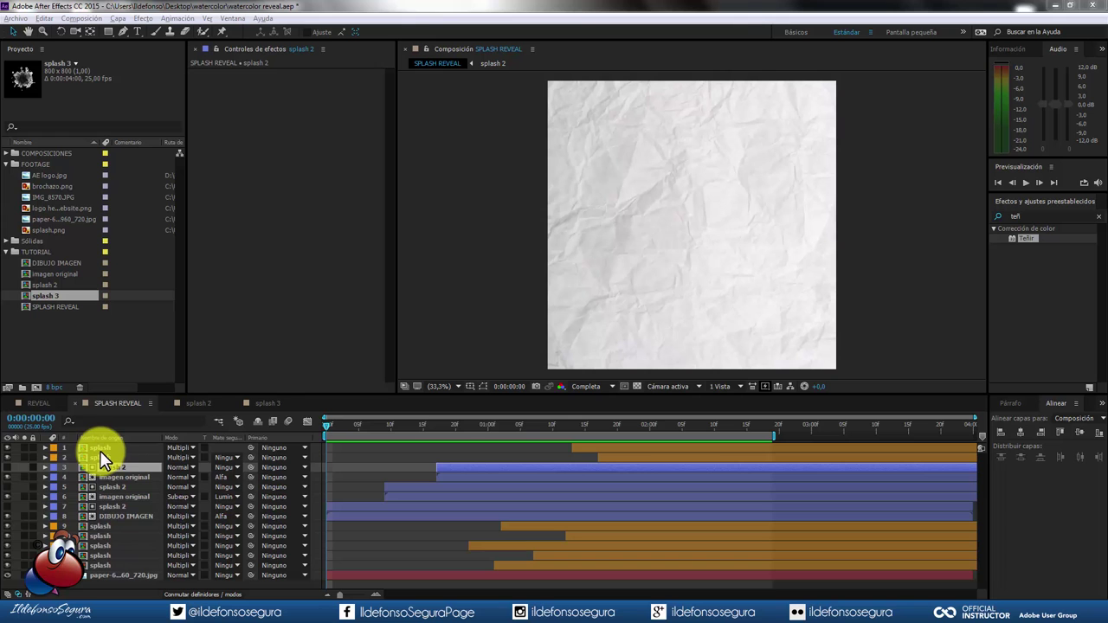
Play the SPLASH REVEAL preview to review the finished ink-splash reveal
left_click(1025, 182)
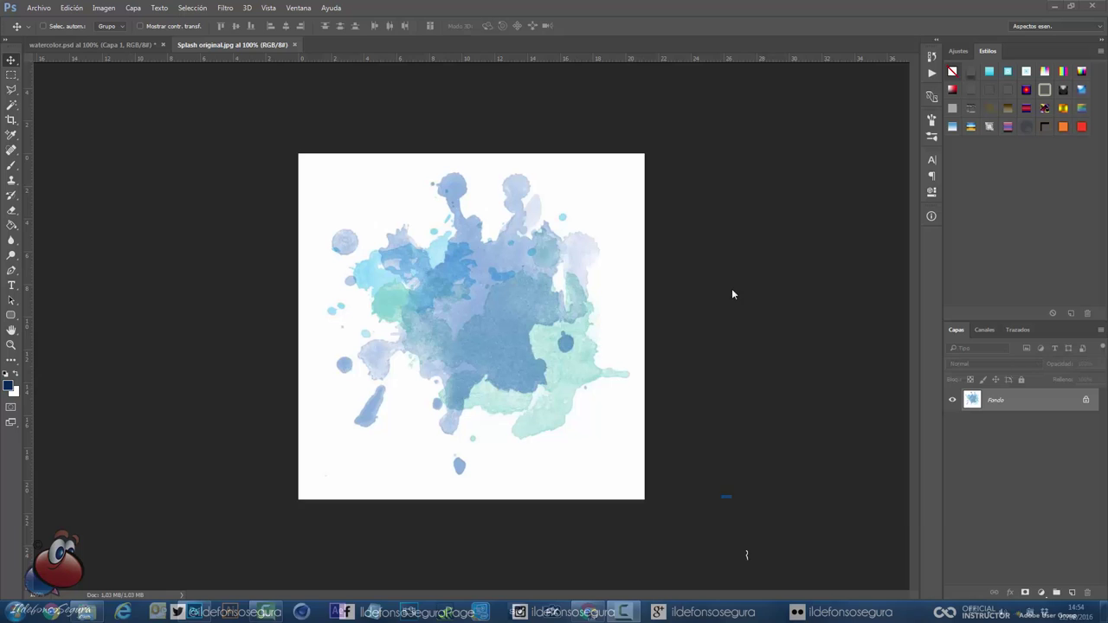
View the red channel and threshold its copy into a black splash
left_click(985, 330)
left_click(987, 372)
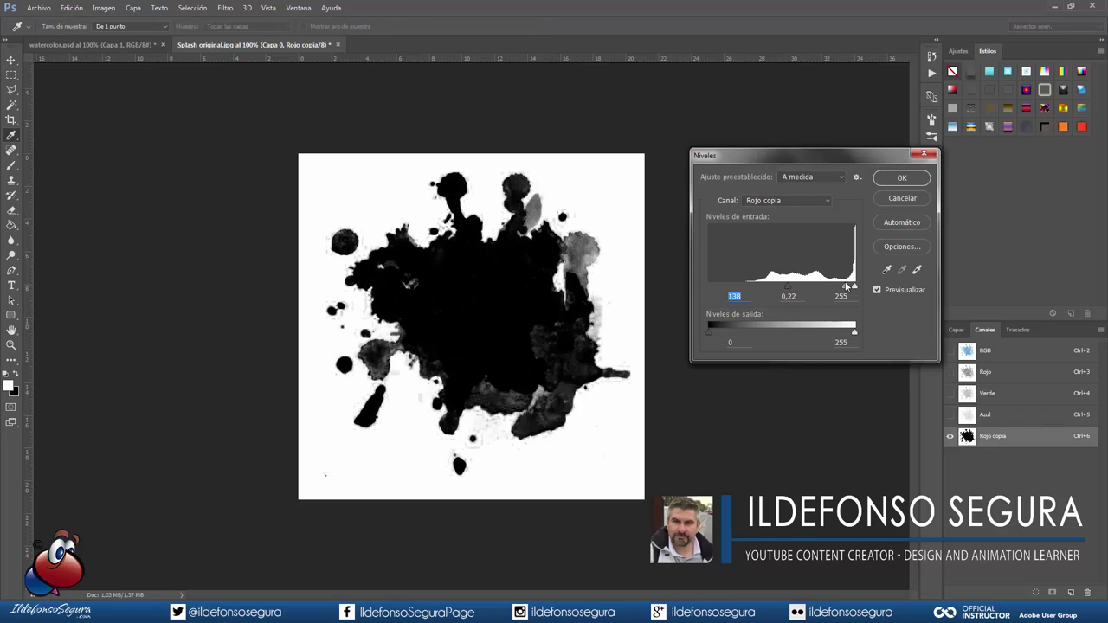
left_click_drag(848, 290, 845, 291)
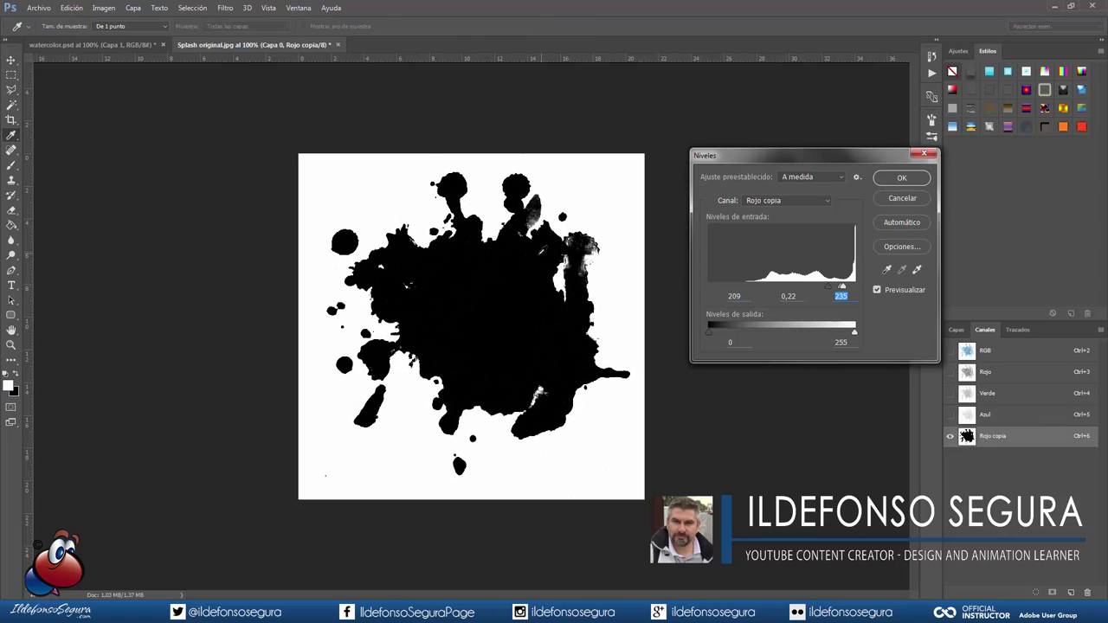
Add a Levels adjustment layer that darkens the splash
left_click(1040, 593)
left_click(1013, 394)
left_click_drag(776, 274, 831, 273)
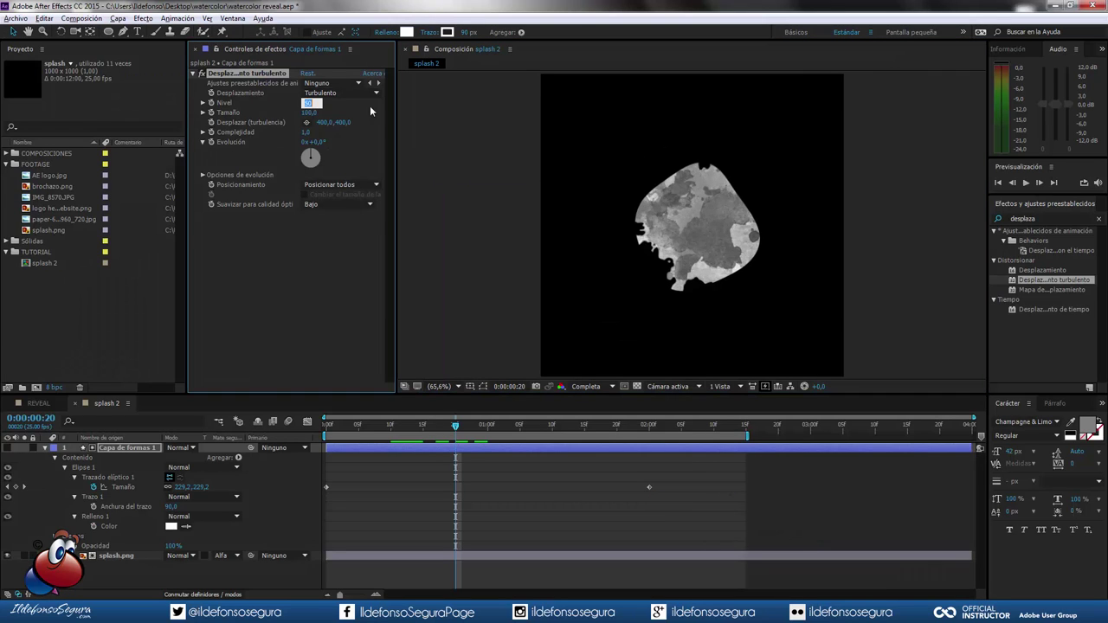
Set turbulent displacement amount 245, size 40 and complexity 2,3, then play the distorted splash
type("245")
key("Tab")
type("40")
key("Tab")
key("Tab")
key("Tab")
type("2,3")
key("Return")
key("space")
Apply Invertir to the photo and blend the inverted copy into a pencil sketch
left_click(614, 425)
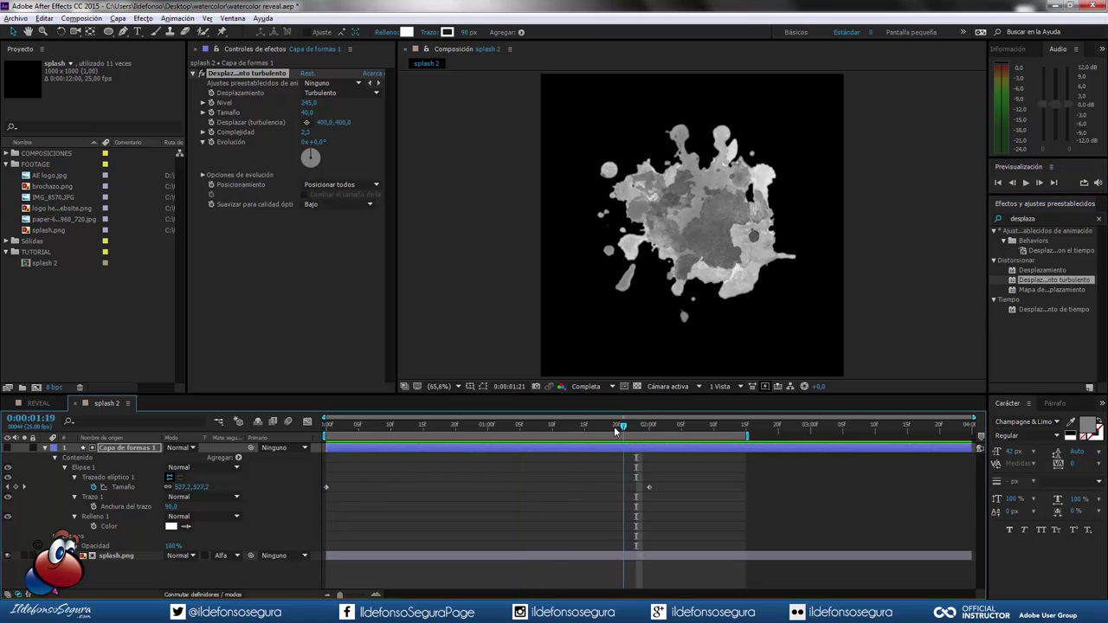
left_click(108, 459)
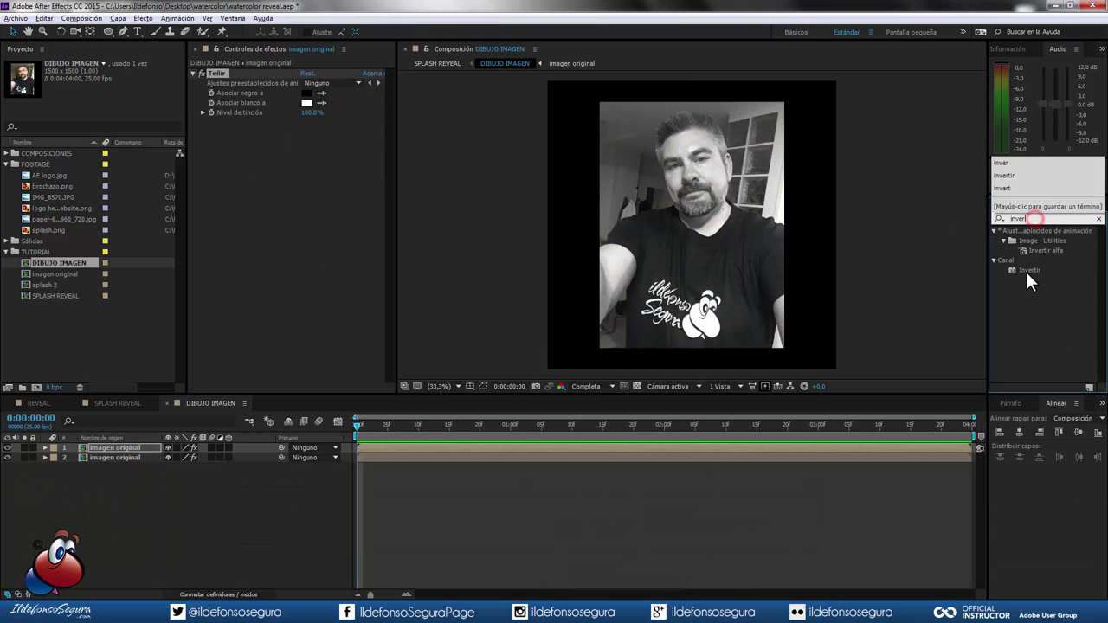
double_click(1029, 270)
left_click(561, 205)
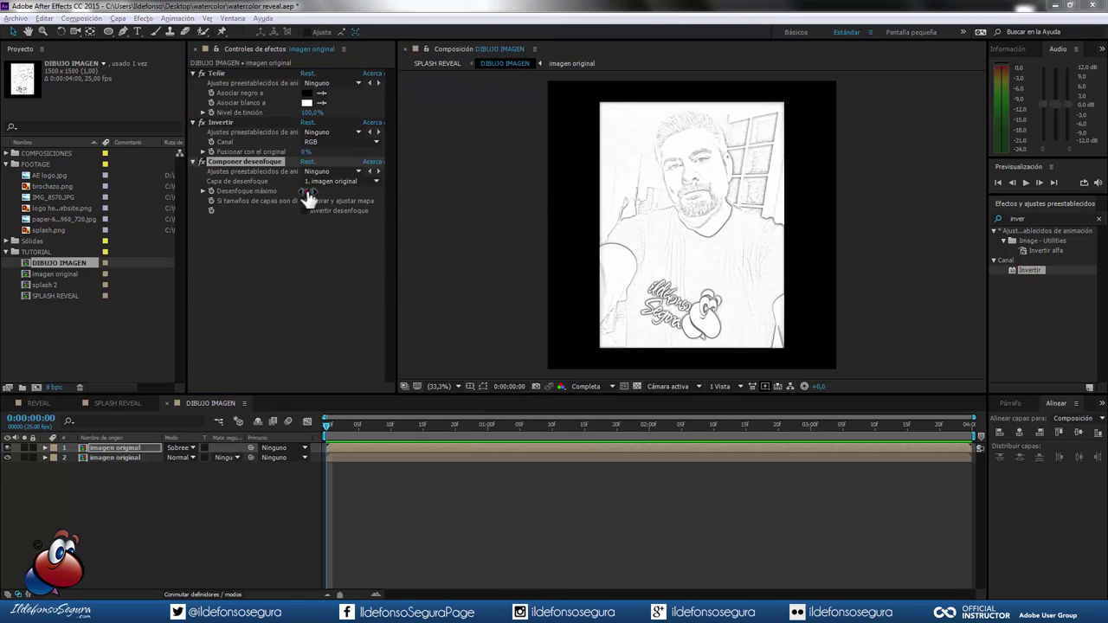
Add a new adjustment layer to DIBUJO IMAGEN
scroll(680, 138, "up", 3)
right_click(118, 497)
mouse_move(148, 398)
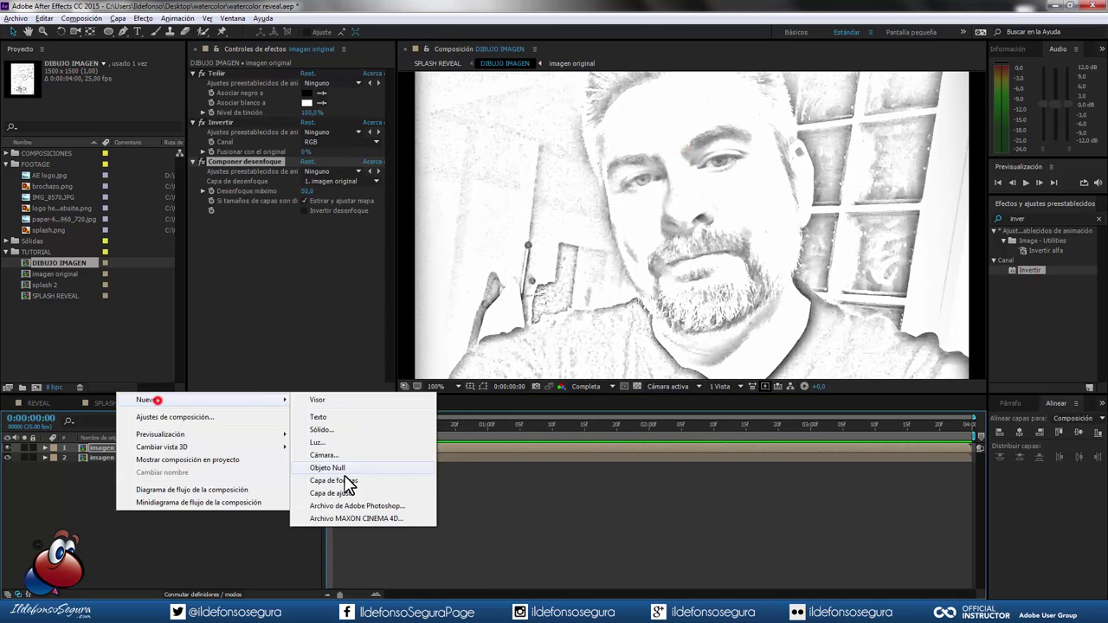
left_click(348, 490)
Enlarge the splash 2 layer to 195% scale
scroll(663, 232, "up", 3)
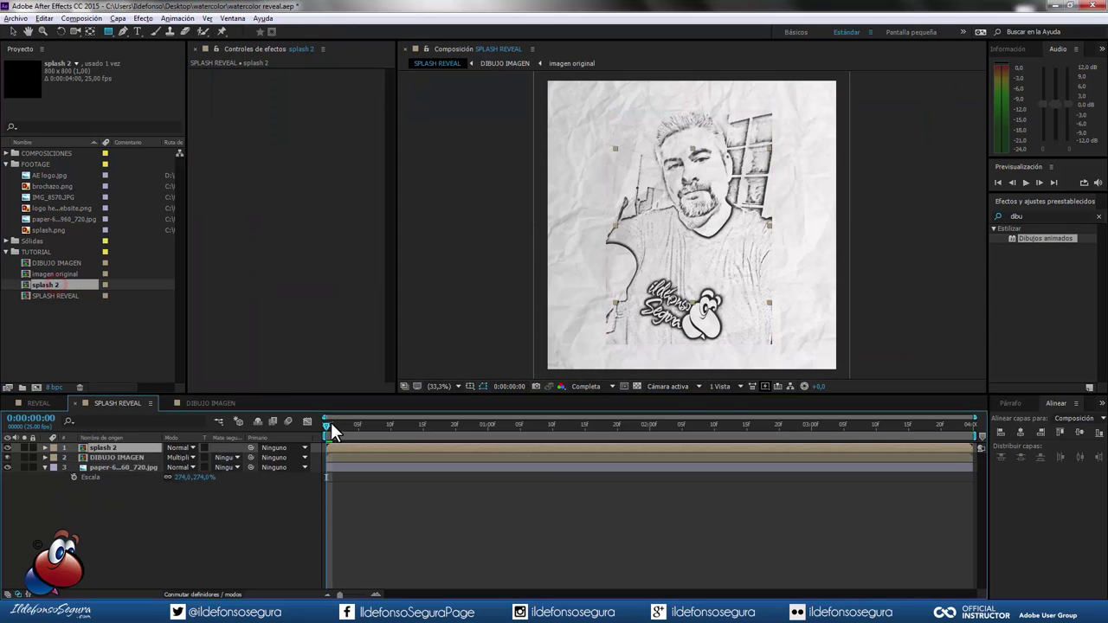
key("s")
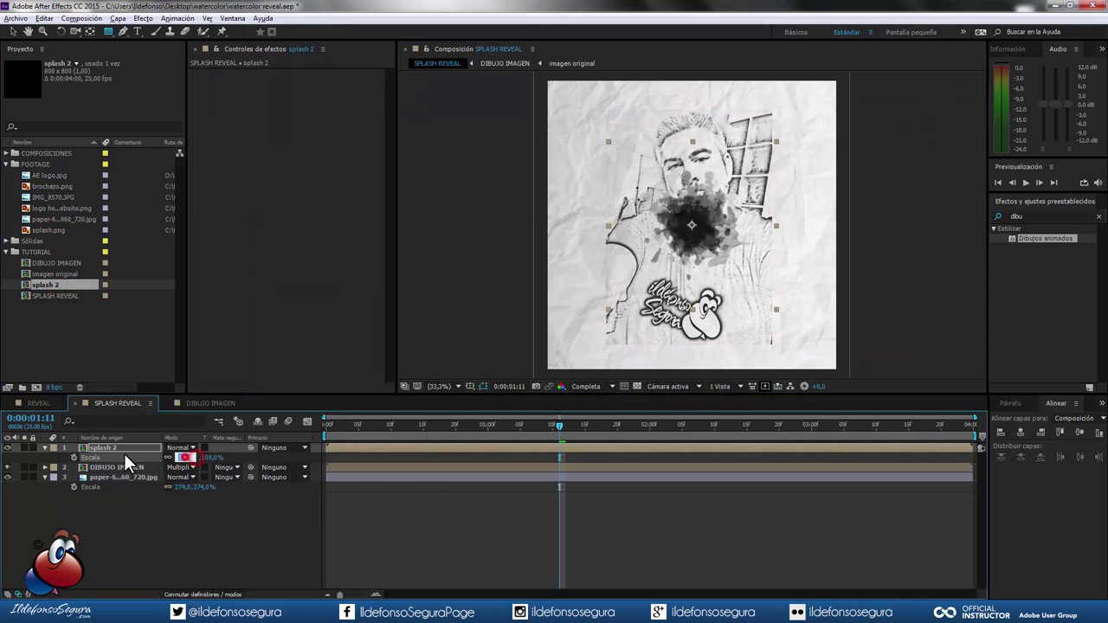
left_click_drag(182, 457, 206, 457)
Preview the sketch revealed through the splash matte, shift the tint toward purple, and preview again
left_click(1025, 182)
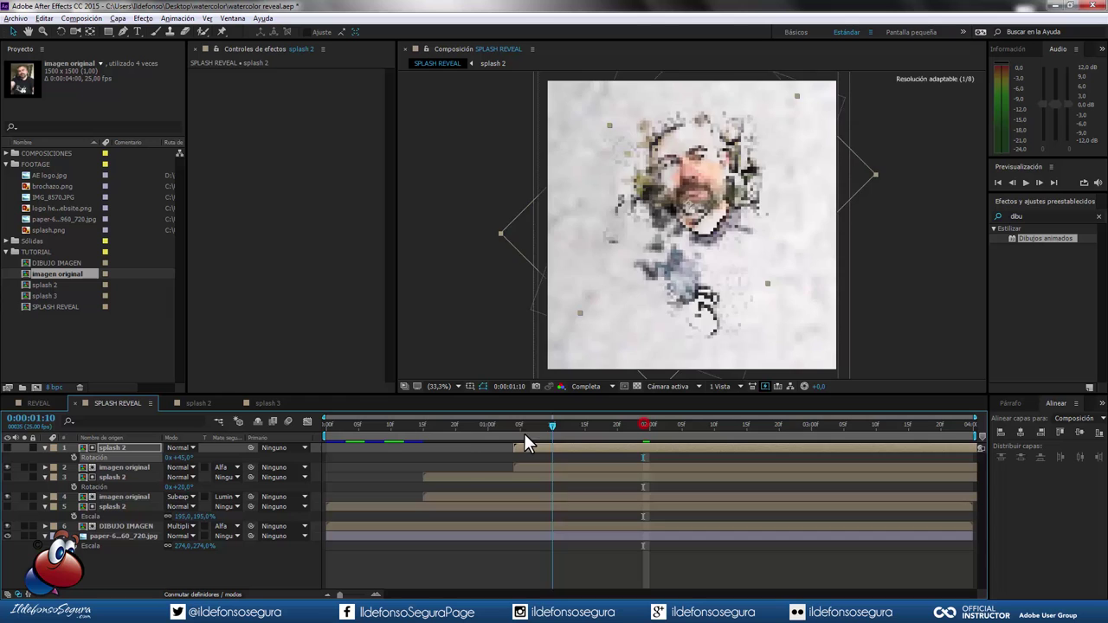
left_click(1026, 183)
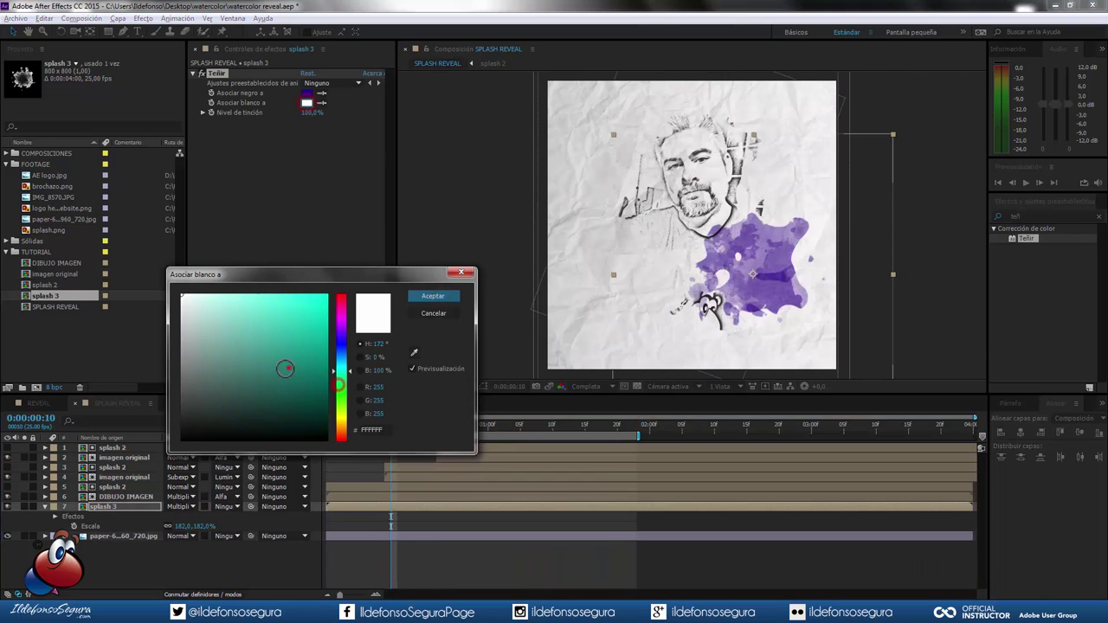
mouse_move(342, 394)
left_mouse_down()
mouse_move(344, 329)
mouse_move(341, 395)
left_mouse_up()
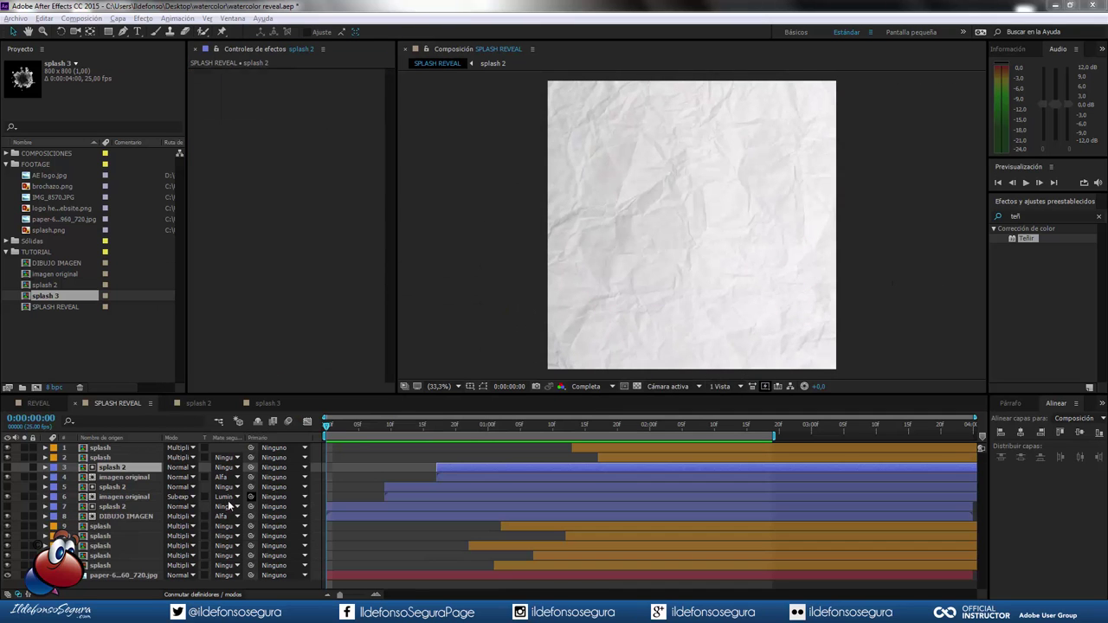
left_click(1023, 184)
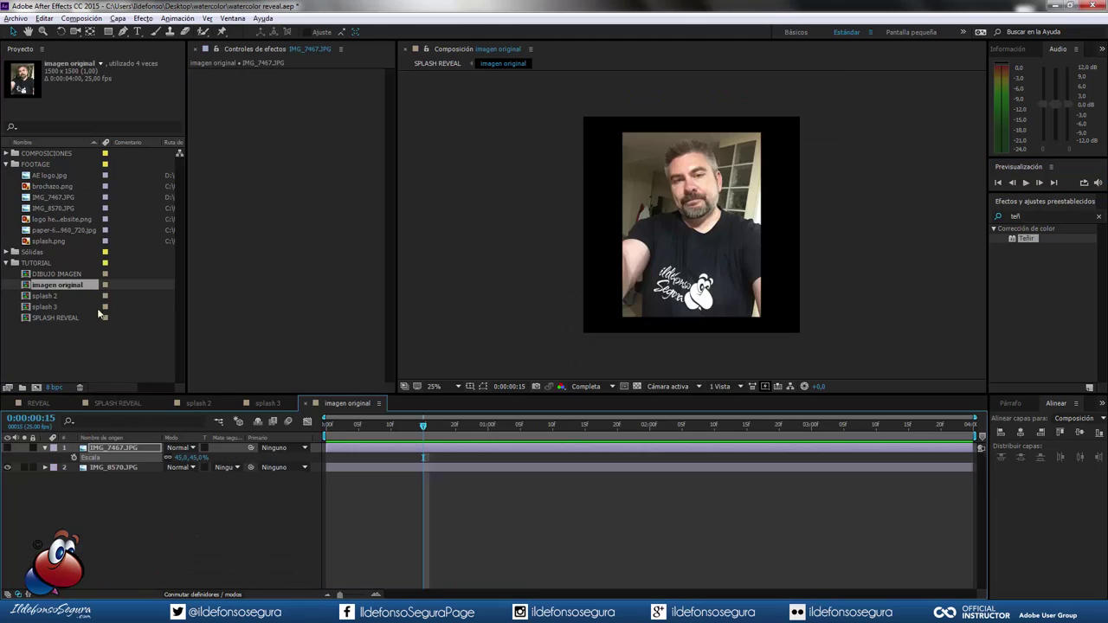
Replay the SPLASH REVEAL preview, then open the first 'watercolor png' splash result and bring up its copy options
left_click(1025, 184)
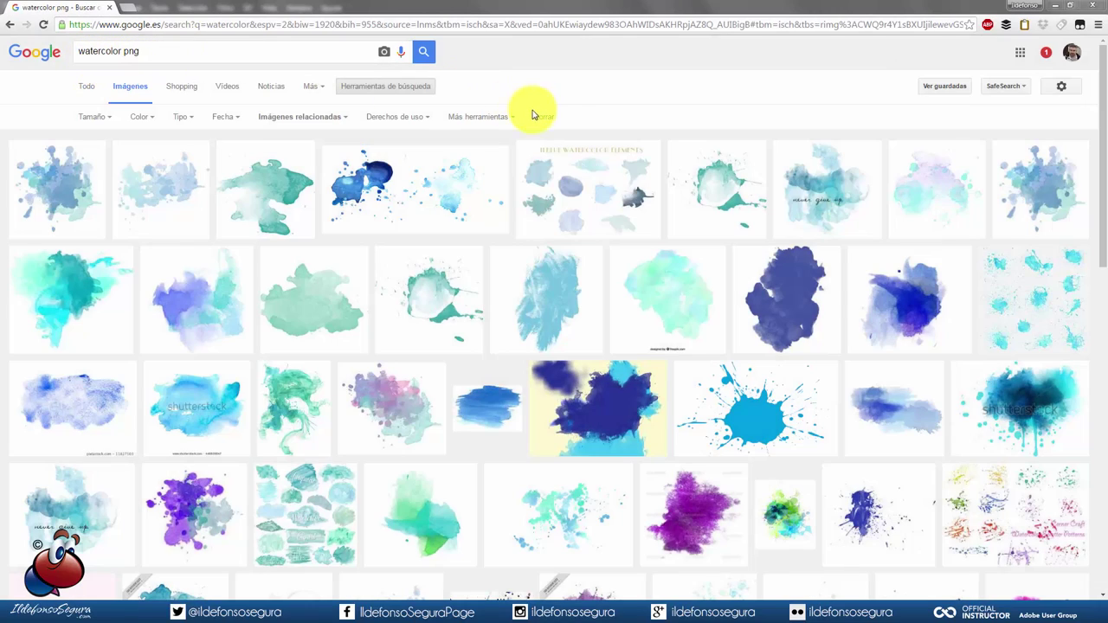
scroll(554, 95, "down", 6)
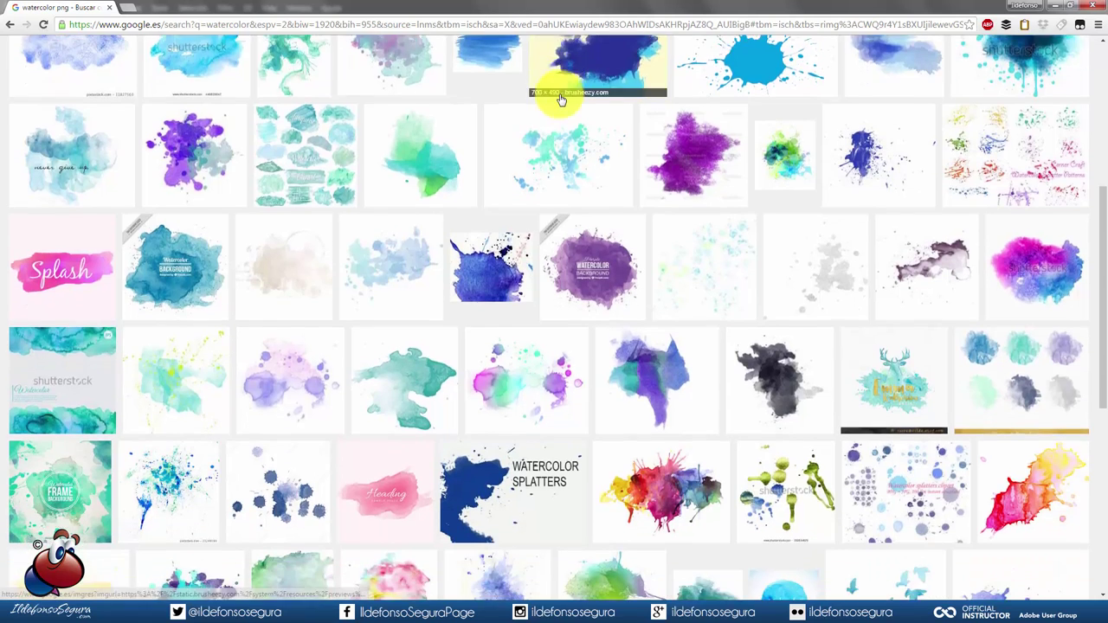
scroll(558, 95, "up", 5)
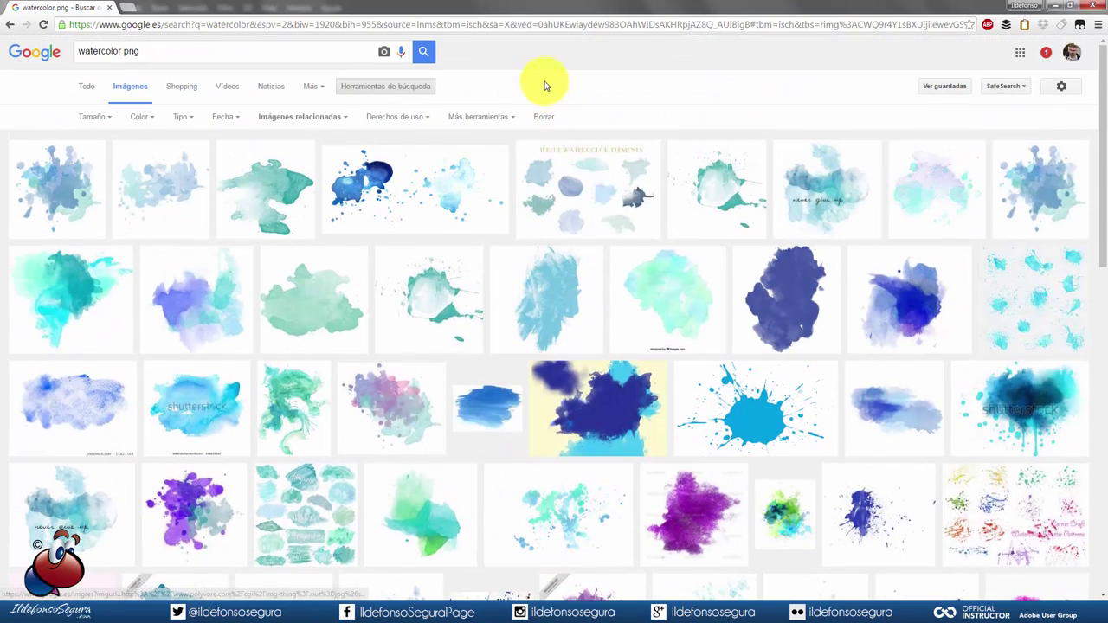
left_click(65, 182)
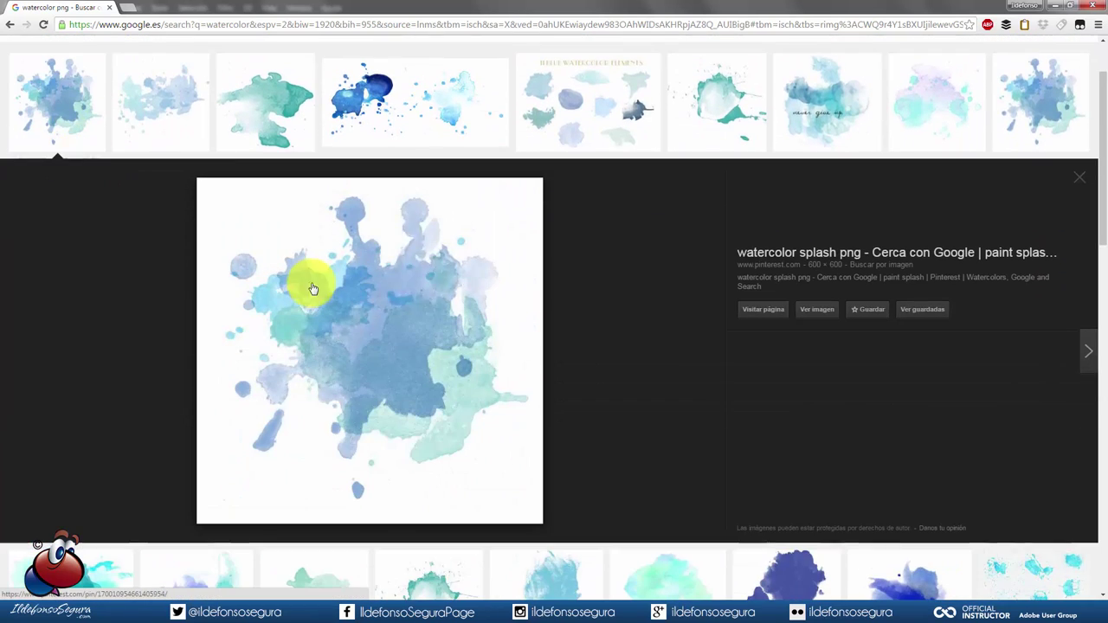
right_click(401, 306)
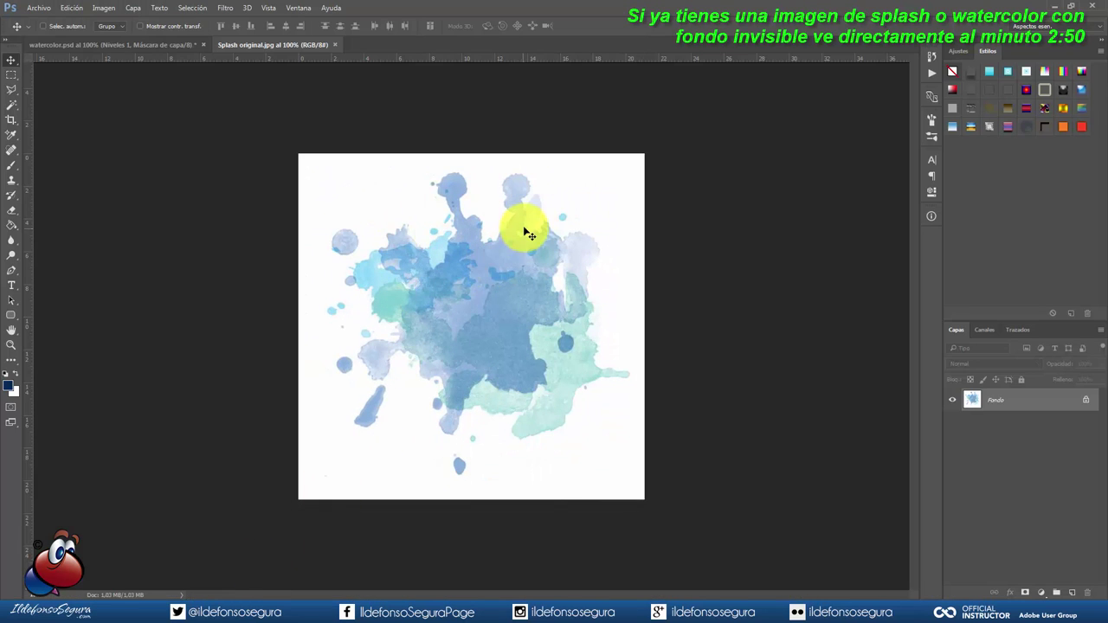
Compare the Rojo, Verde and Azul channels and settle on the darkest, red one
left_click_drag(364, 227, 603, 294)
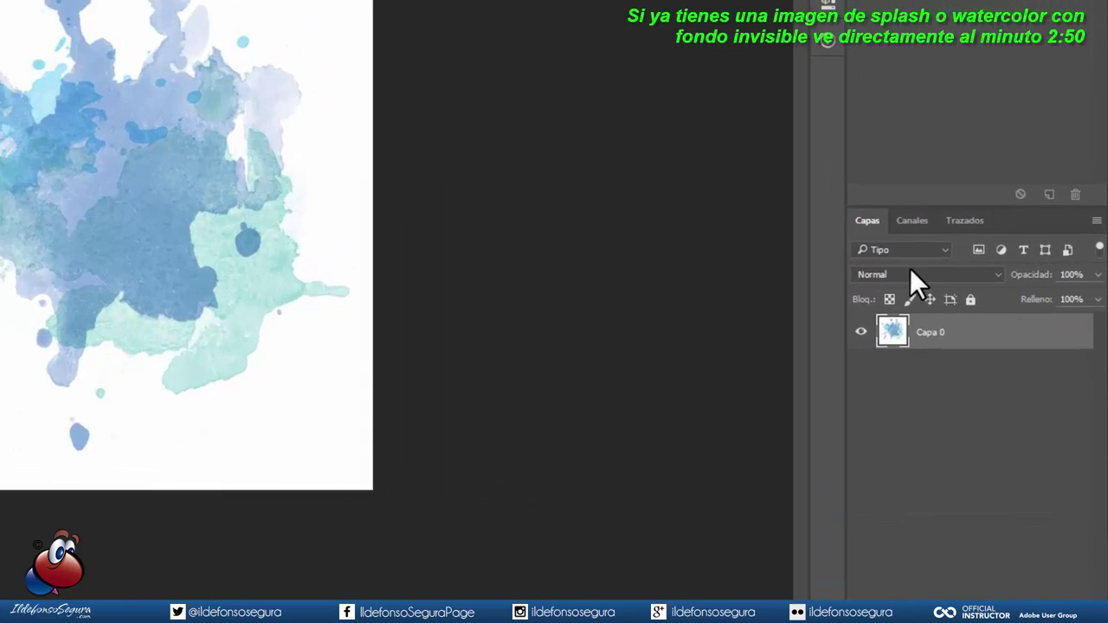
left_click(864, 149)
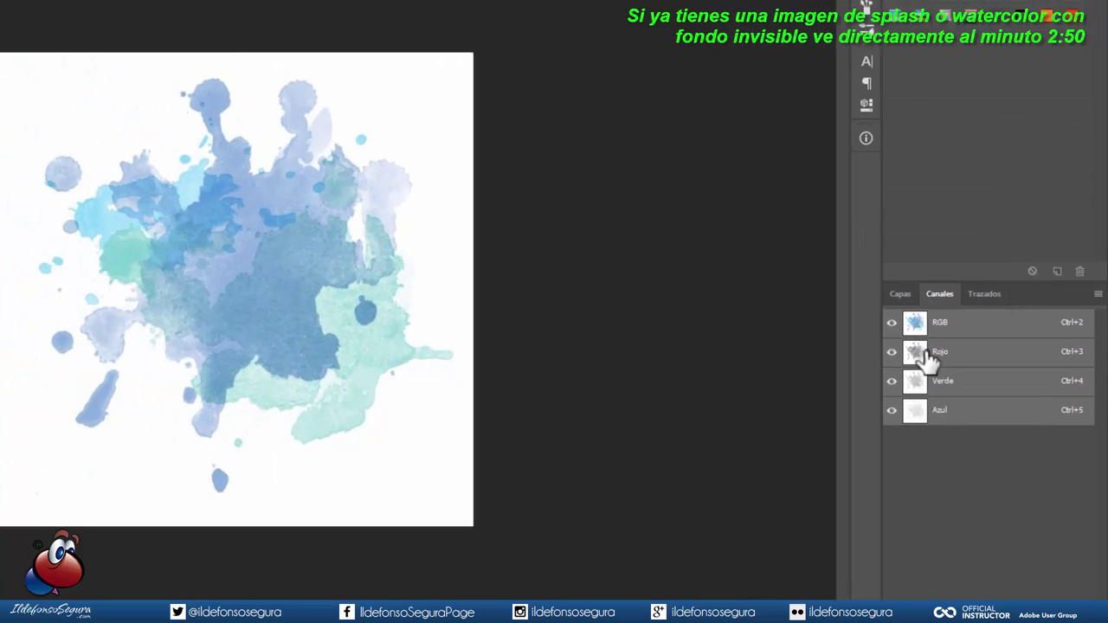
left_click(938, 370)
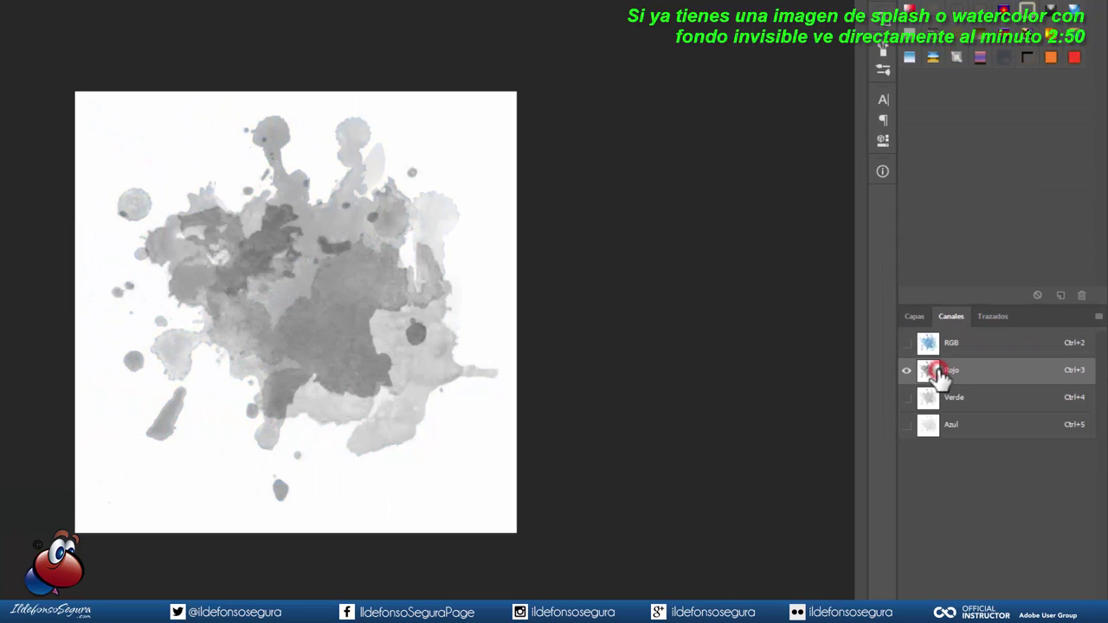
left_click(931, 400)
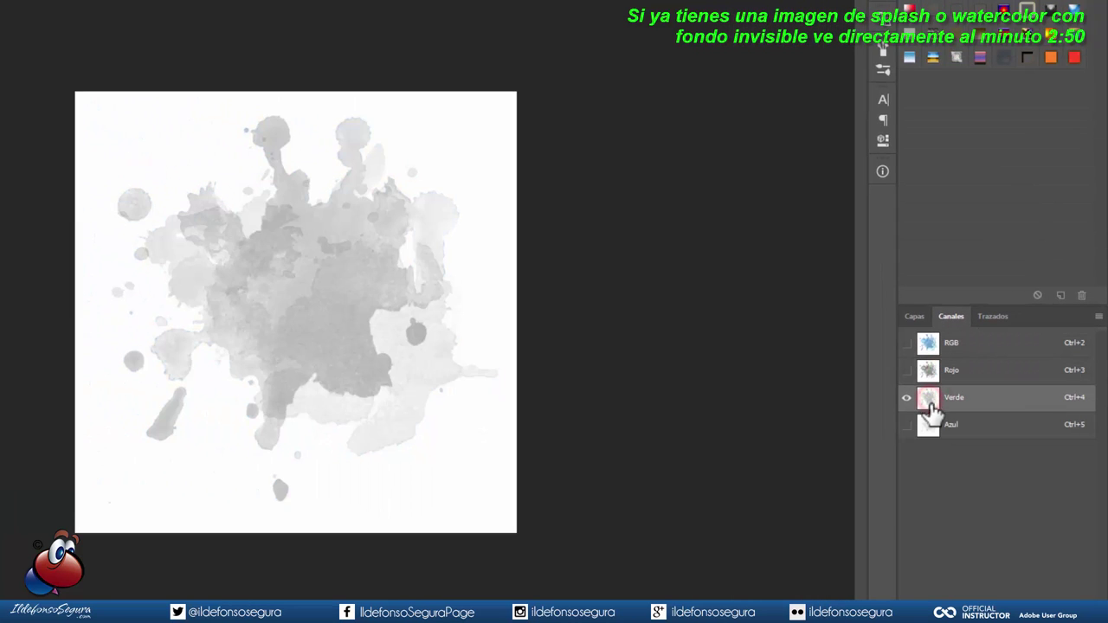
left_click(929, 428)
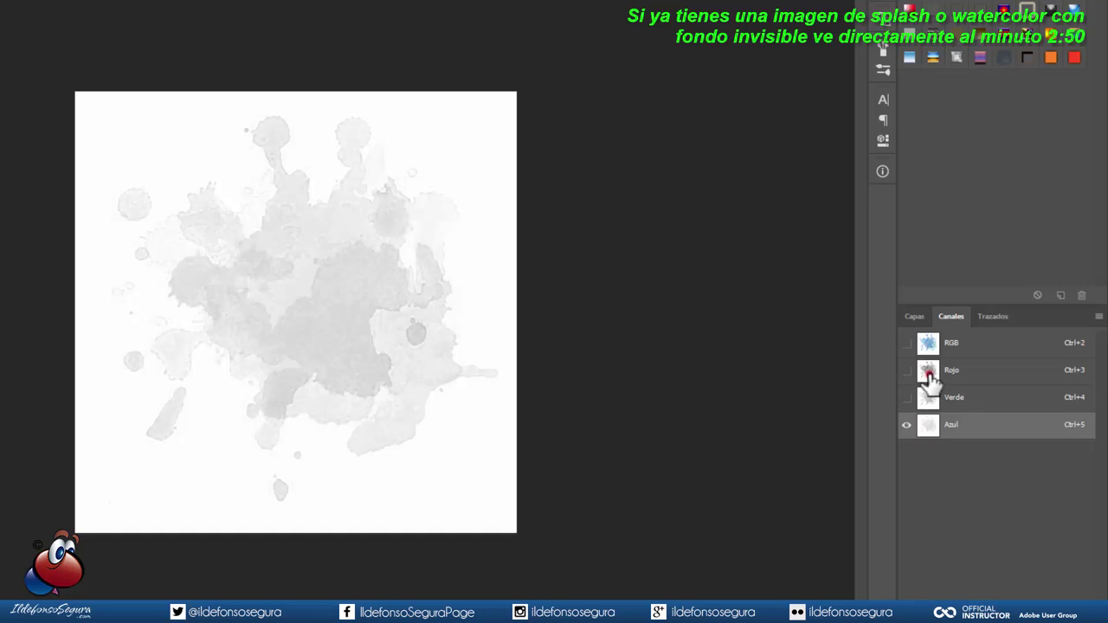
left_click(928, 374)
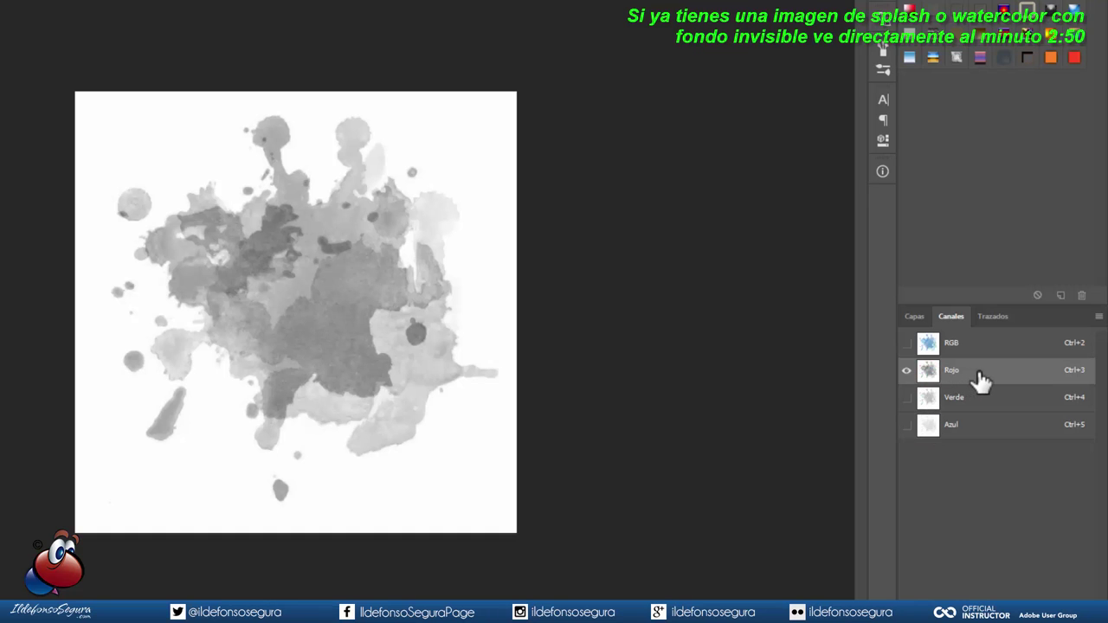
Duplicate the red channel as Rojo copia and view only that copy
right_click(979, 381)
left_click(1019, 382)
left_click(534, 135)
left_click(906, 452)
left_click(906, 370)
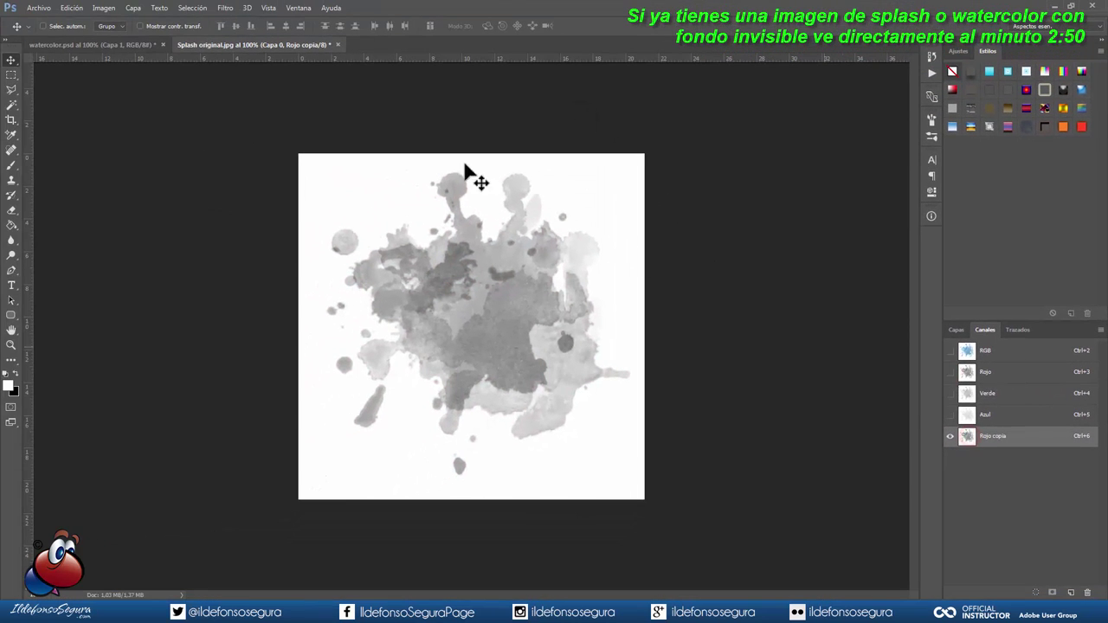
Apply Levels to Rojo copia with input values 209, 0.22 and 235 for a solid black splash
left_click(104, 9)
left_click(118, 37)
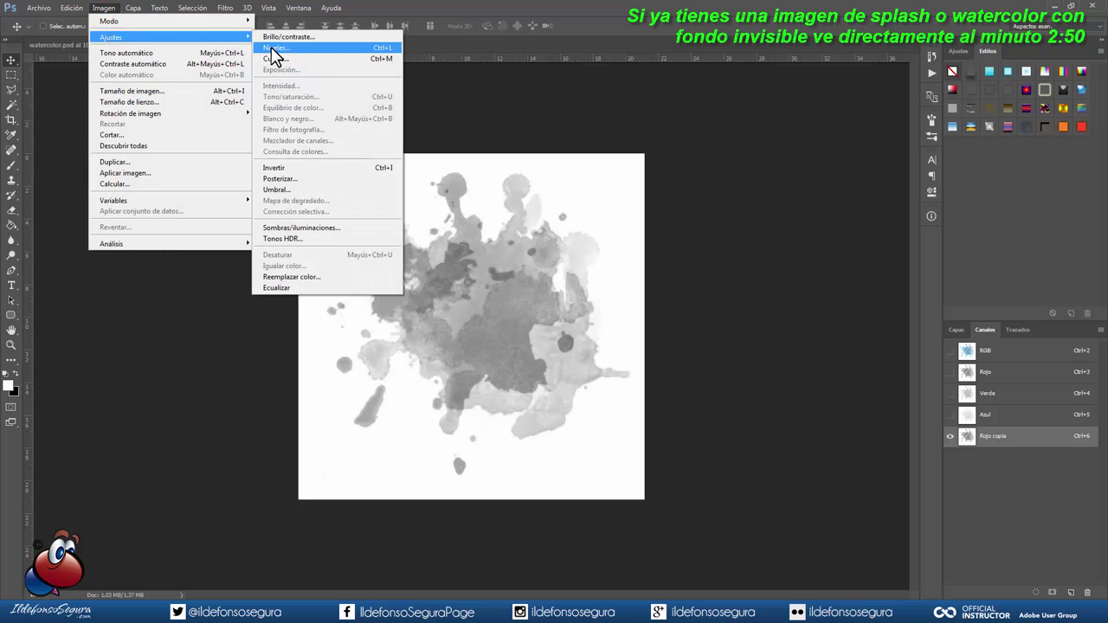
left_click(272, 49)
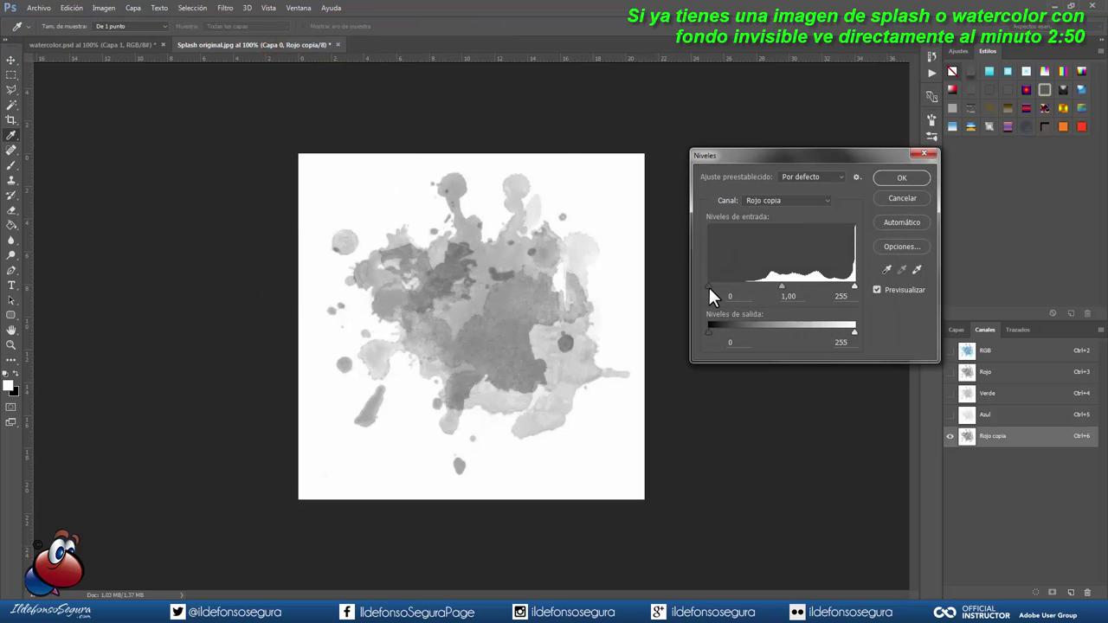
left_click_drag(710, 286, 779, 286)
left_click_drag(884, 250, 898, 247)
left_click_drag(968, 251, 1000, 249)
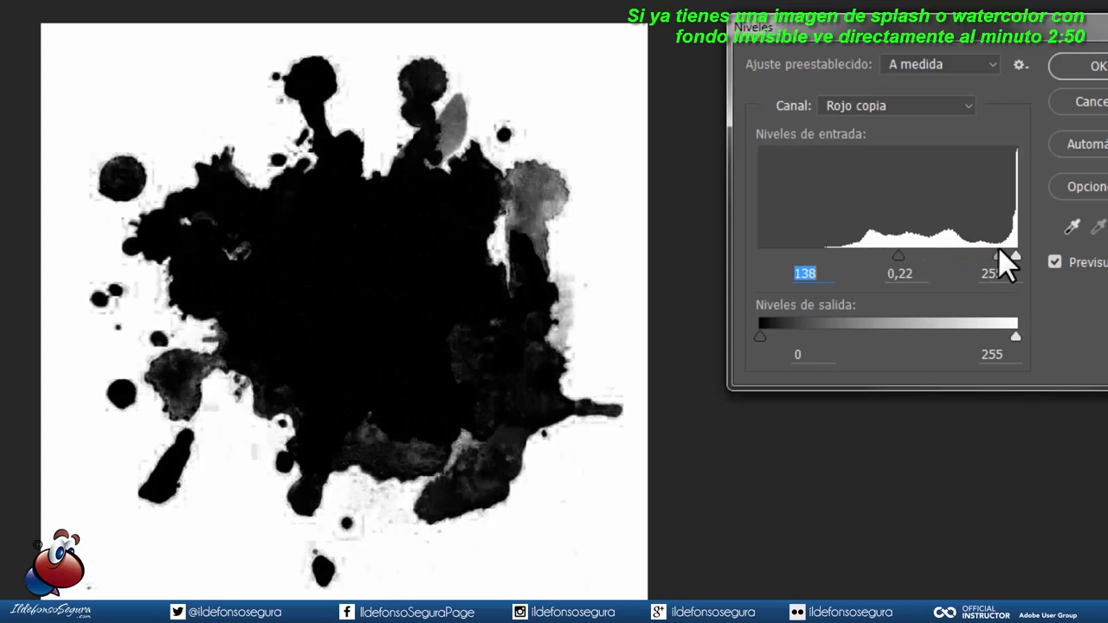
left_click_drag(903, 251, 997, 258)
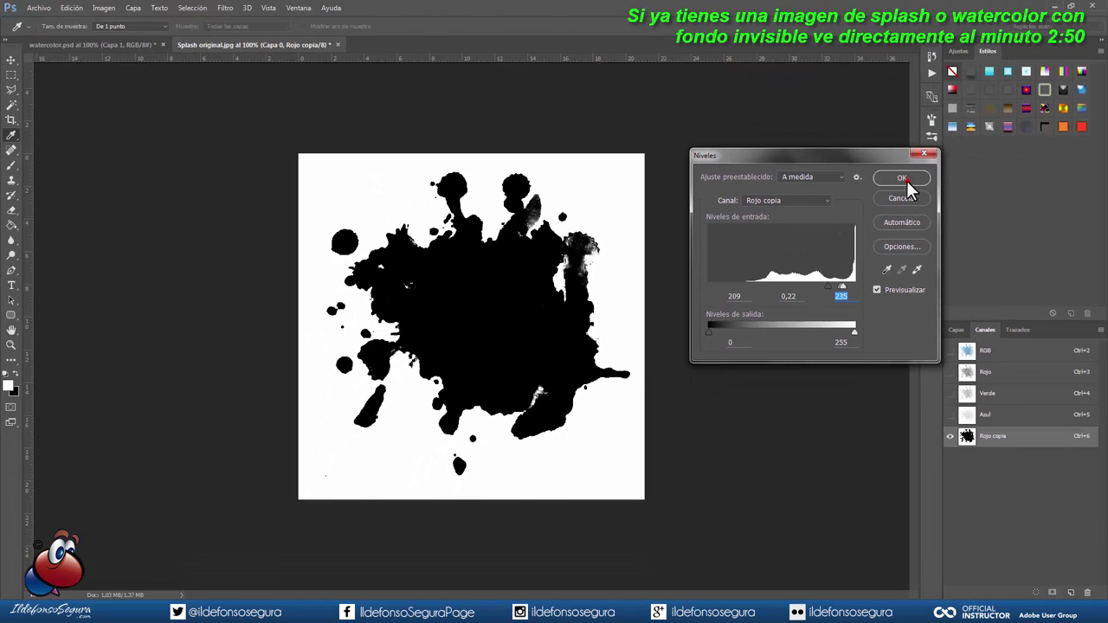
Confirm the Levels change and load Rojo copia as a selection, back in the layers view
left_click(906, 180)
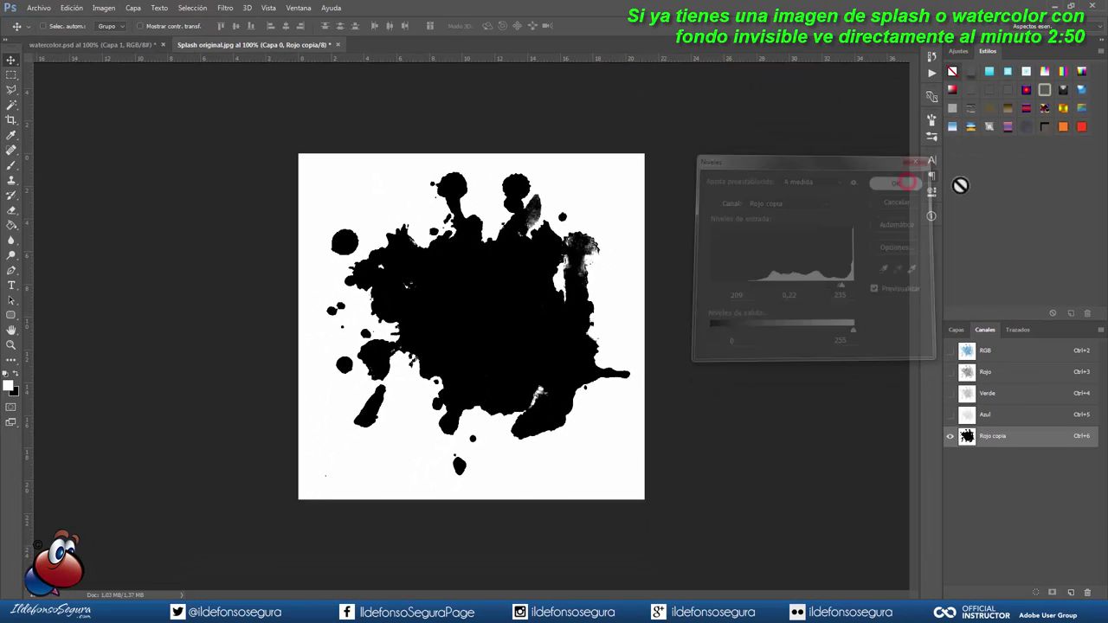
key("ctrl")
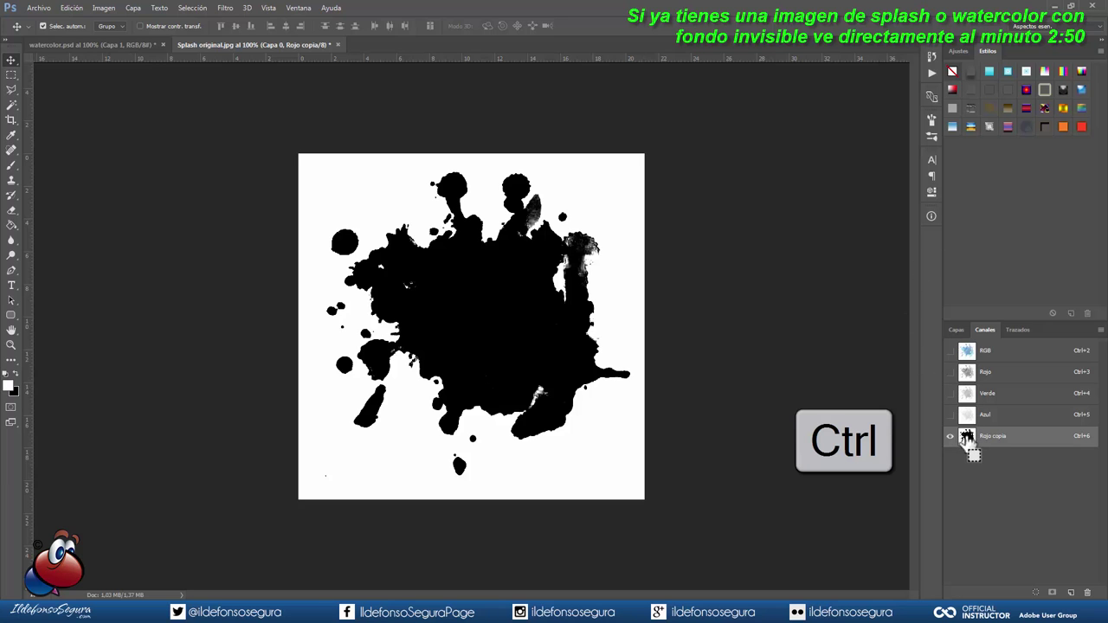
left_click(967, 436, "ctrl")
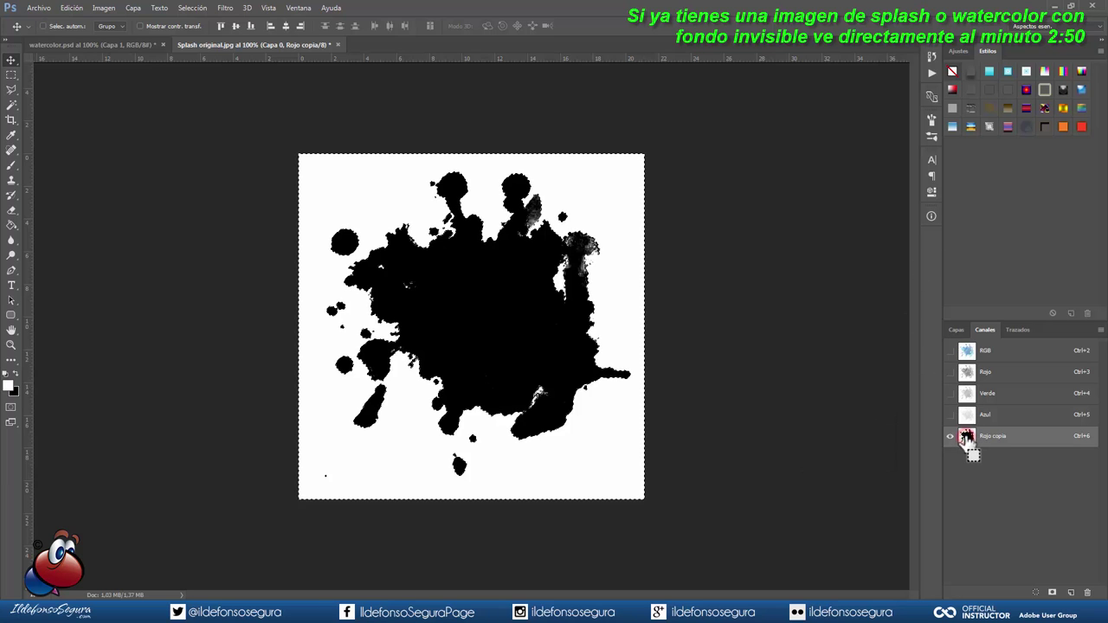
left_click(967, 349)
left_click(955, 329)
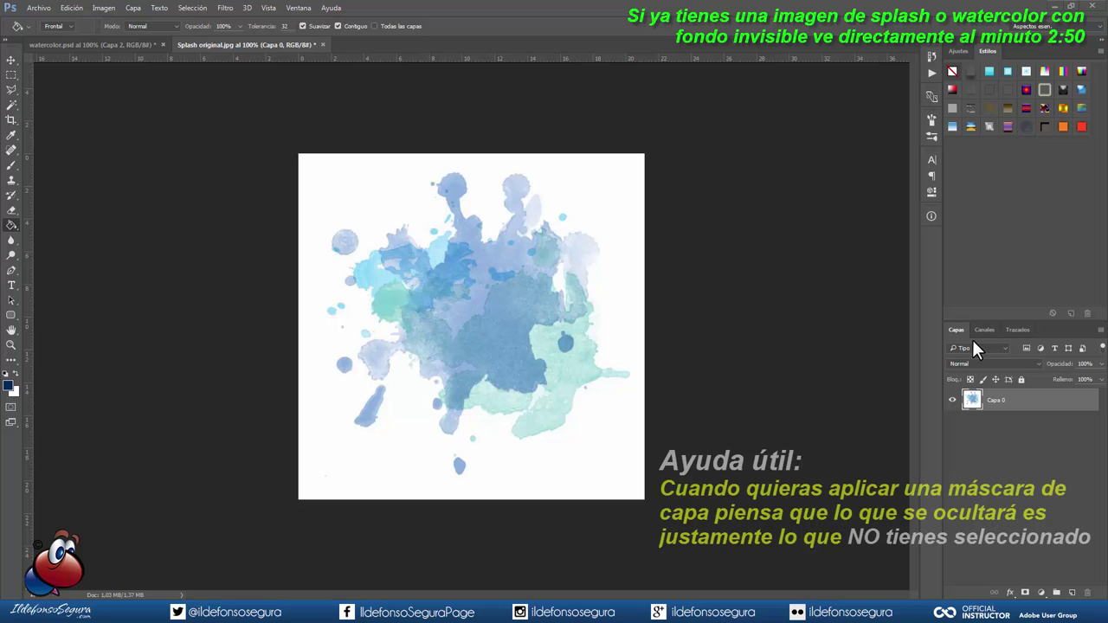
Invert the selection and add a layer mask to Capa 0 hiding the background
key("g")
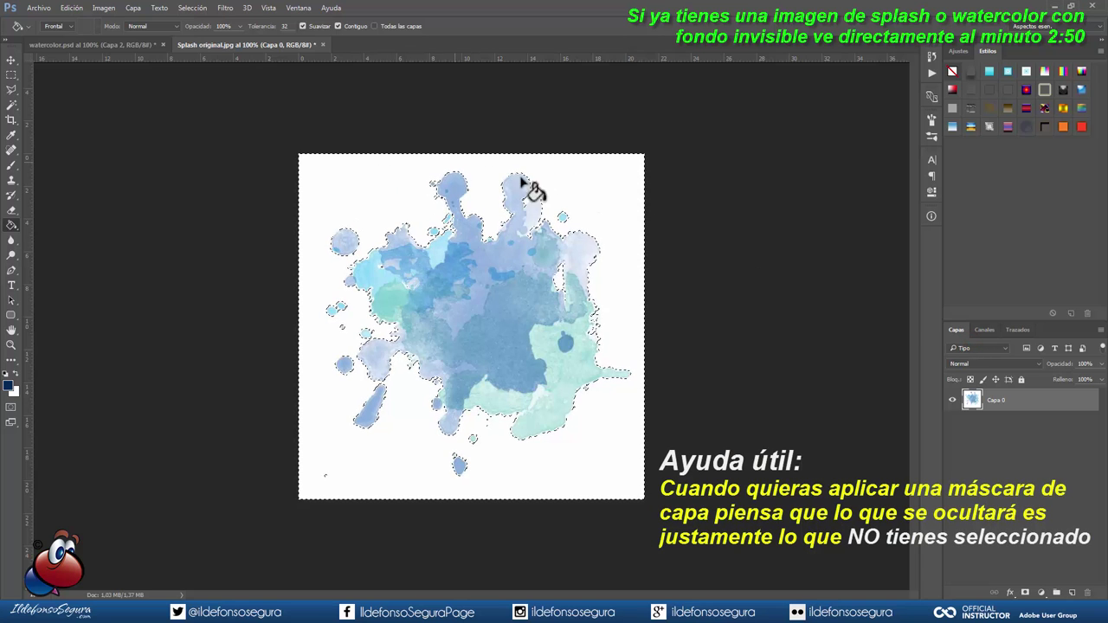
left_click(200, 16)
left_click(214, 49)
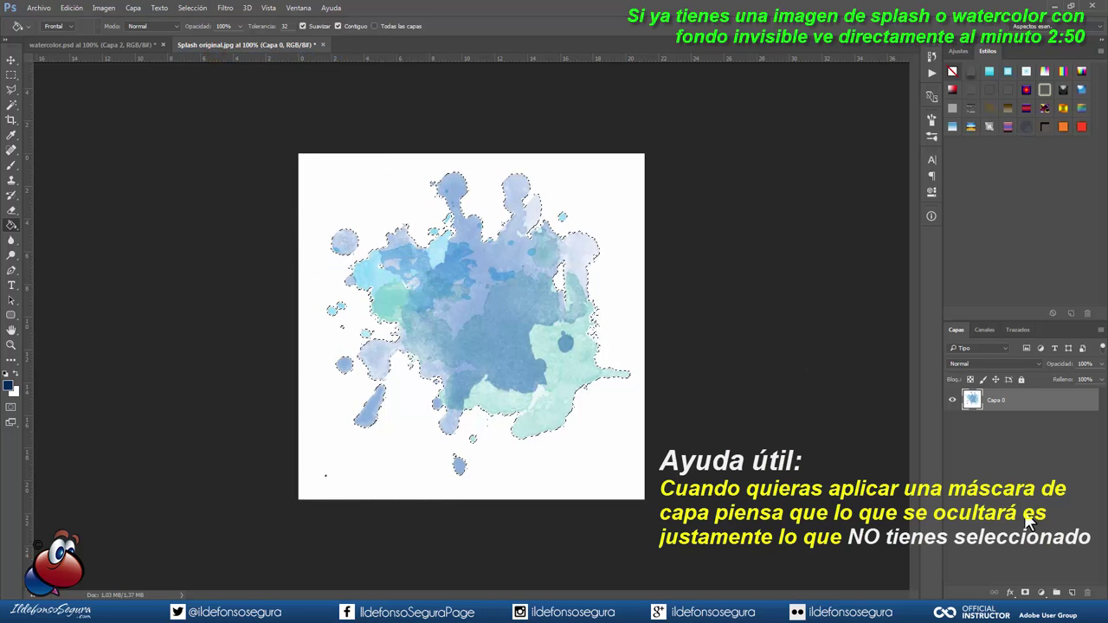
left_click(1026, 594)
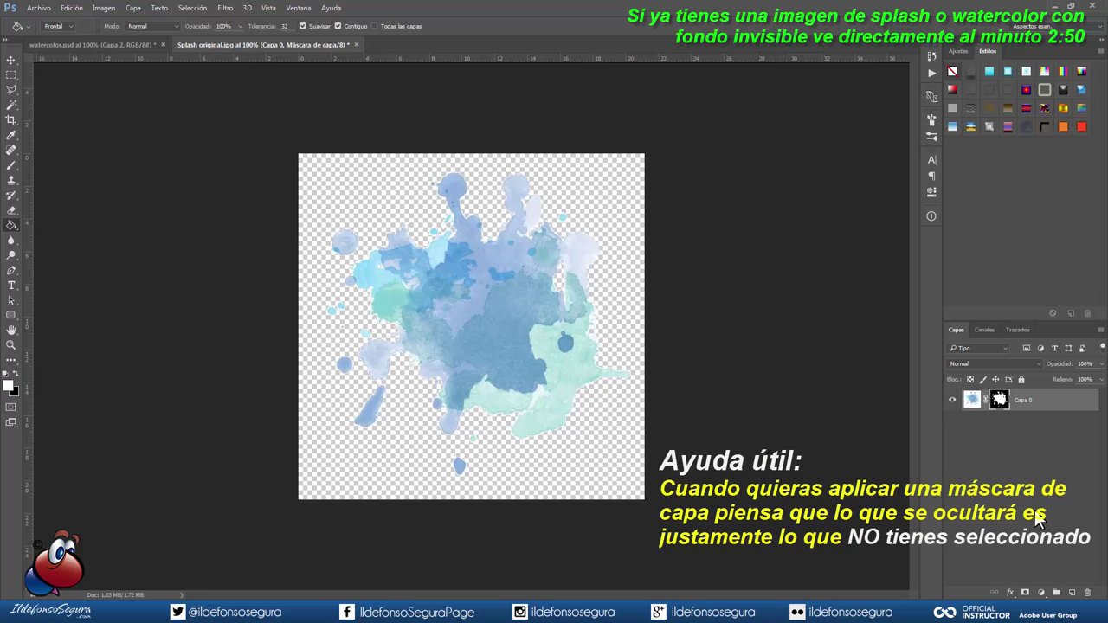
Add a Hue/Saturation adjustment layer with Saturation -100 to turn the splash grey
left_click(1041, 592)
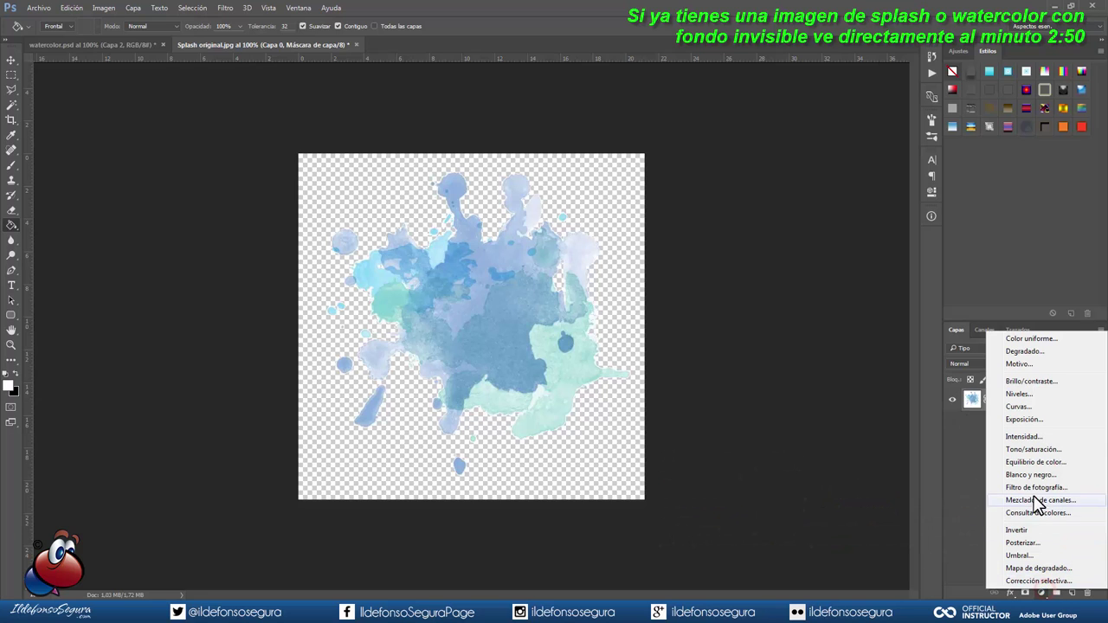
left_click(1032, 449)
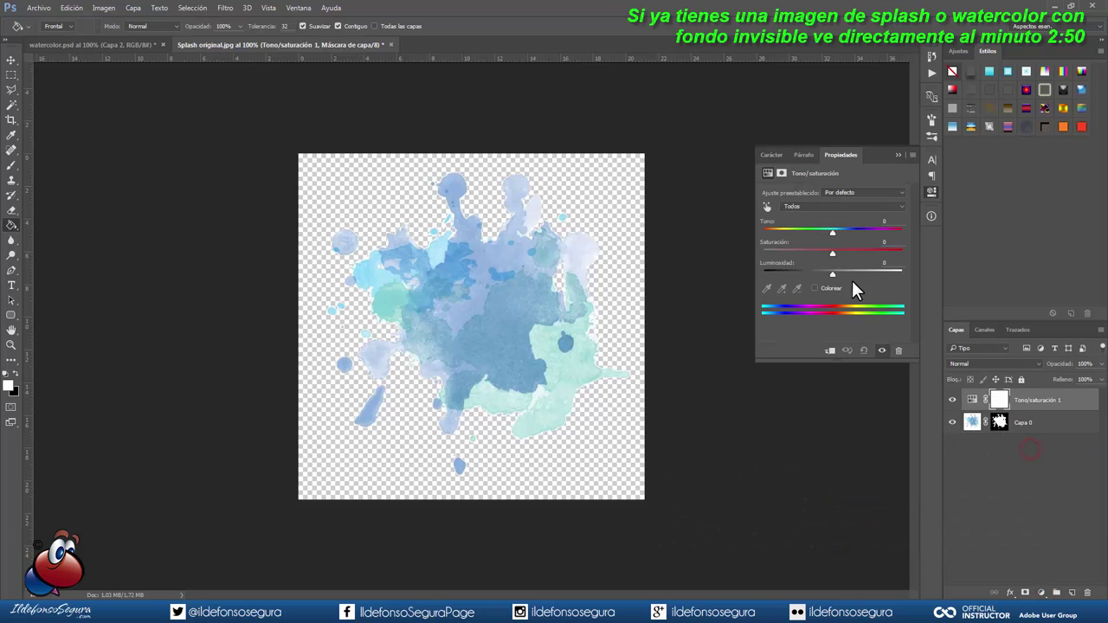
left_click_drag(833, 252, 754, 248)
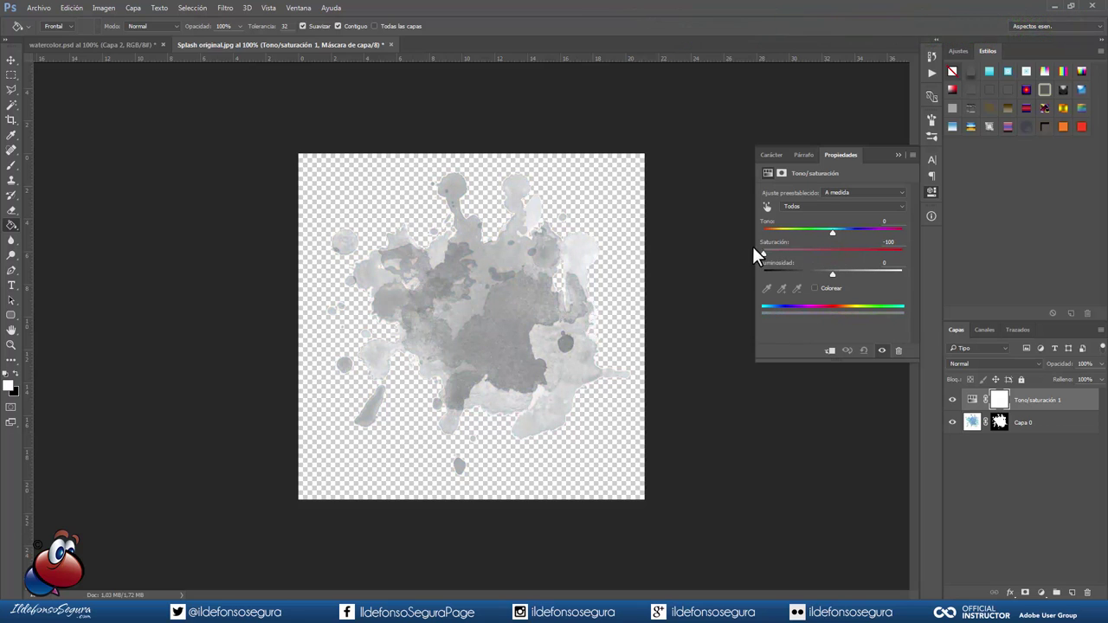
left_click(898, 155)
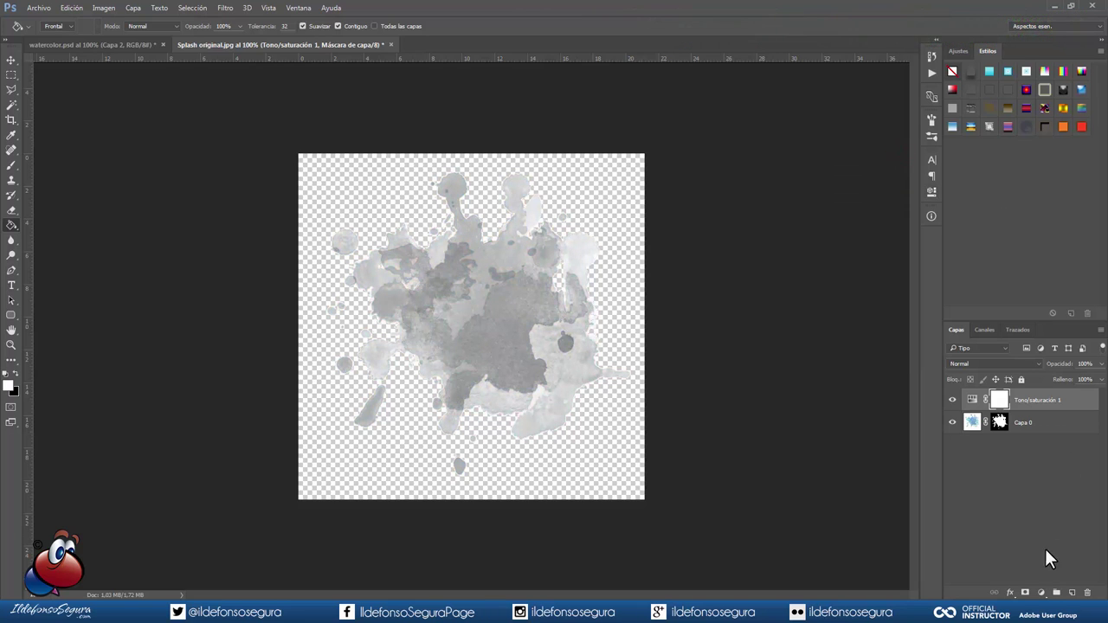
Add a Levels adjustment layer with the black input raised to 69
left_click(1043, 592)
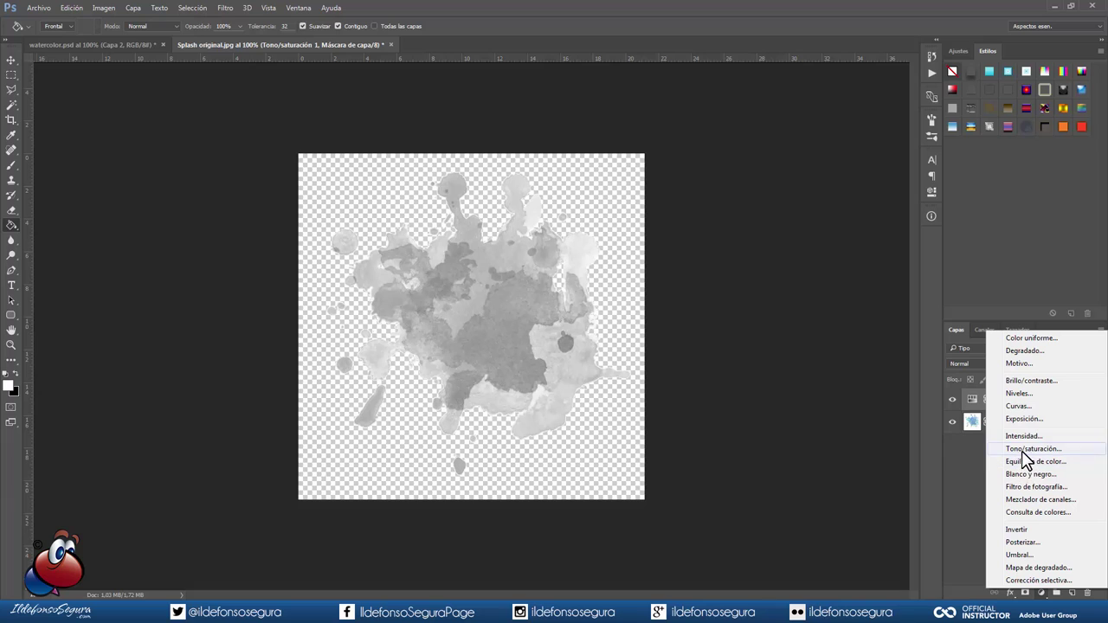
left_click(1017, 394)
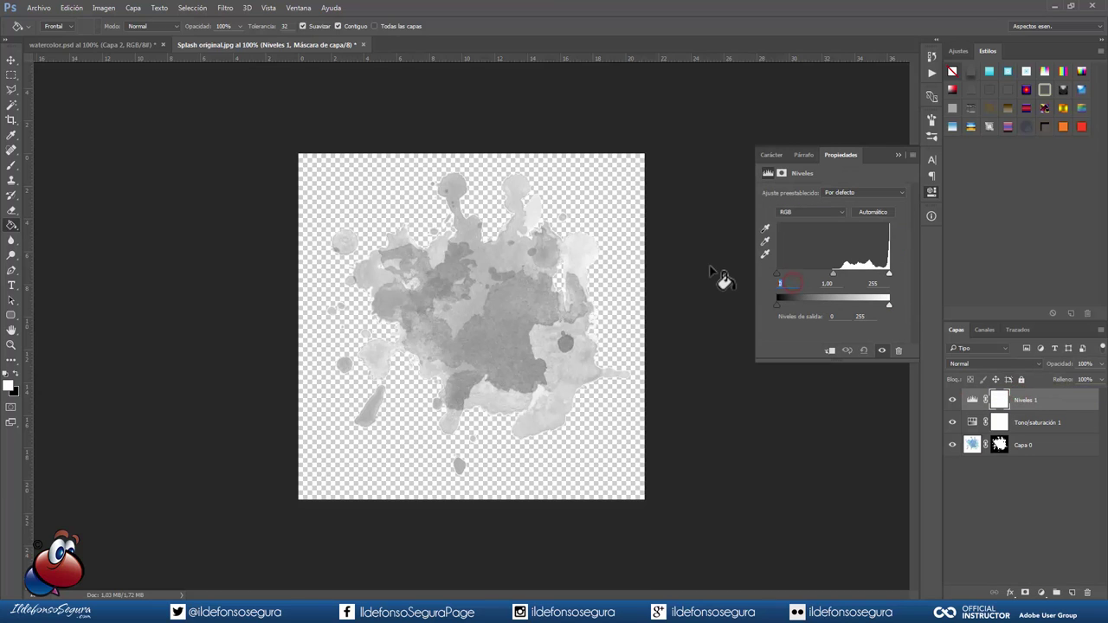
left_click_drag(777, 274, 803, 299)
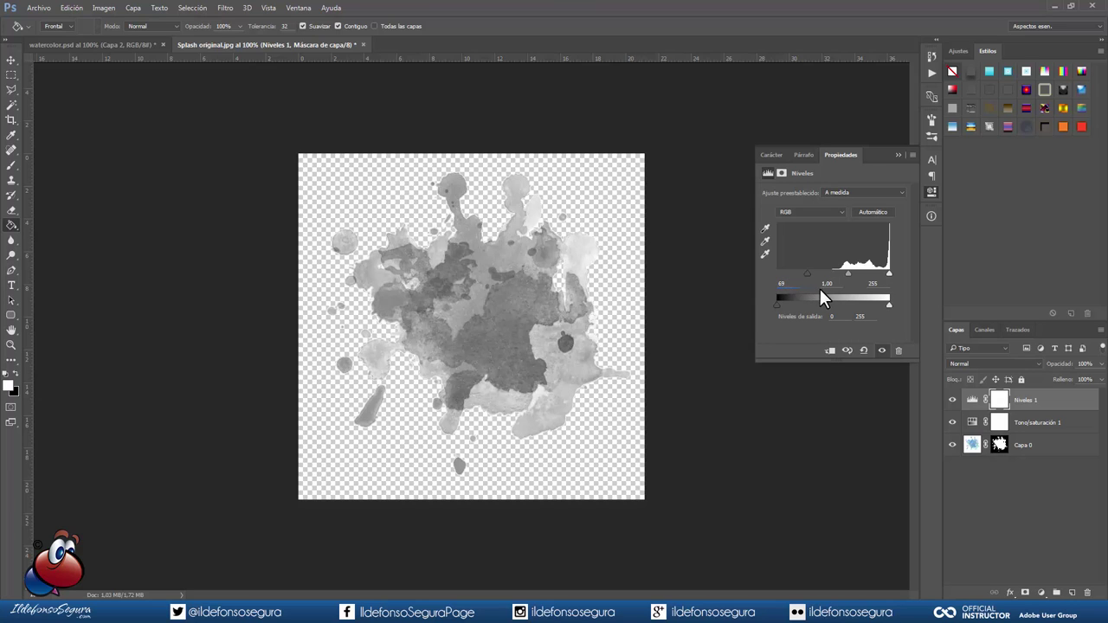
left_click(898, 155)
left_click(58, 8)
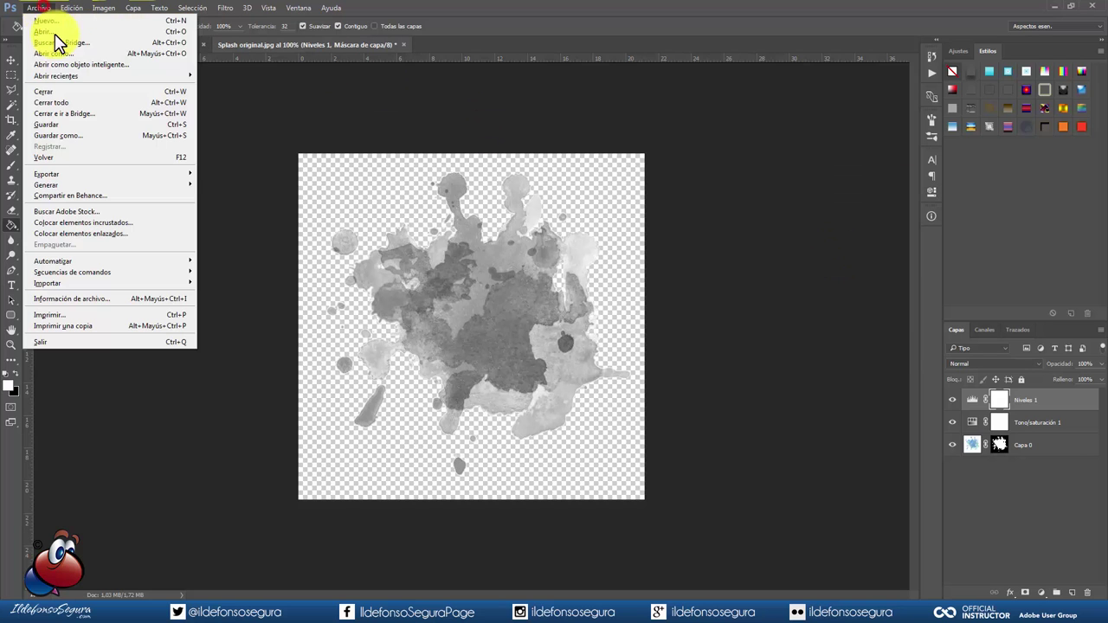
Save the grey splash as a PNG named splash in the watercolor folder, overwriting the old file
left_click(67, 130)
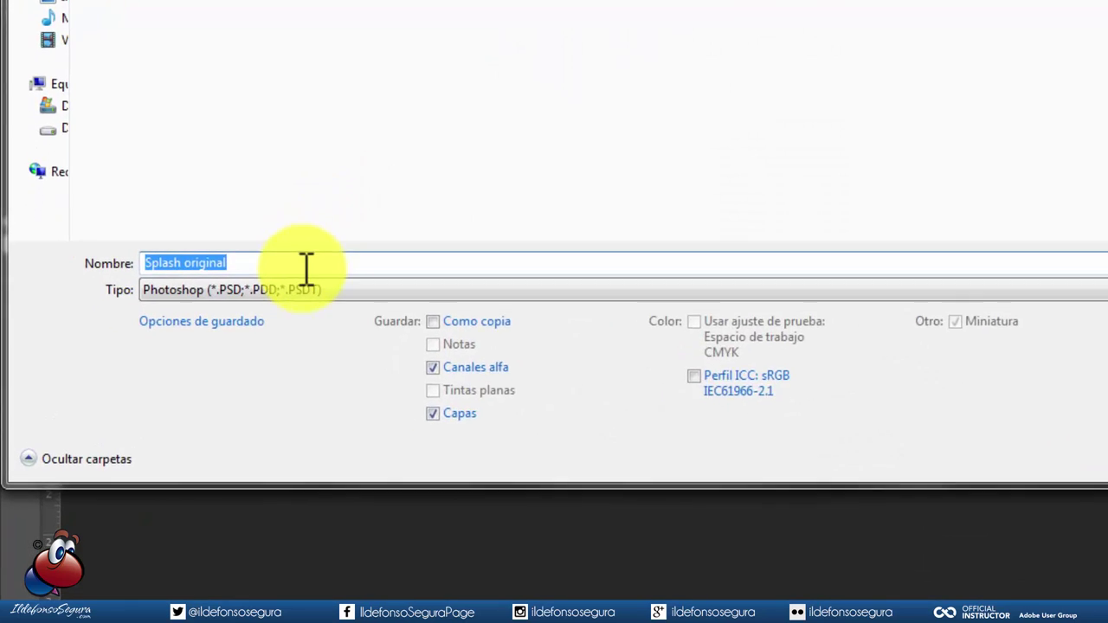
left_click(343, 249)
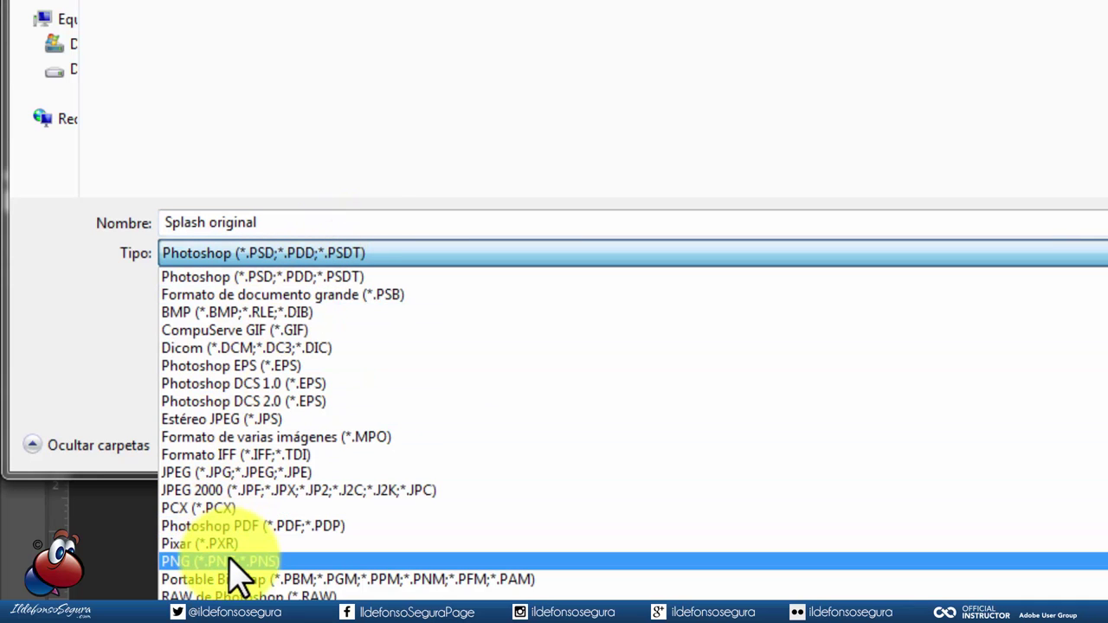
left_click(230, 561)
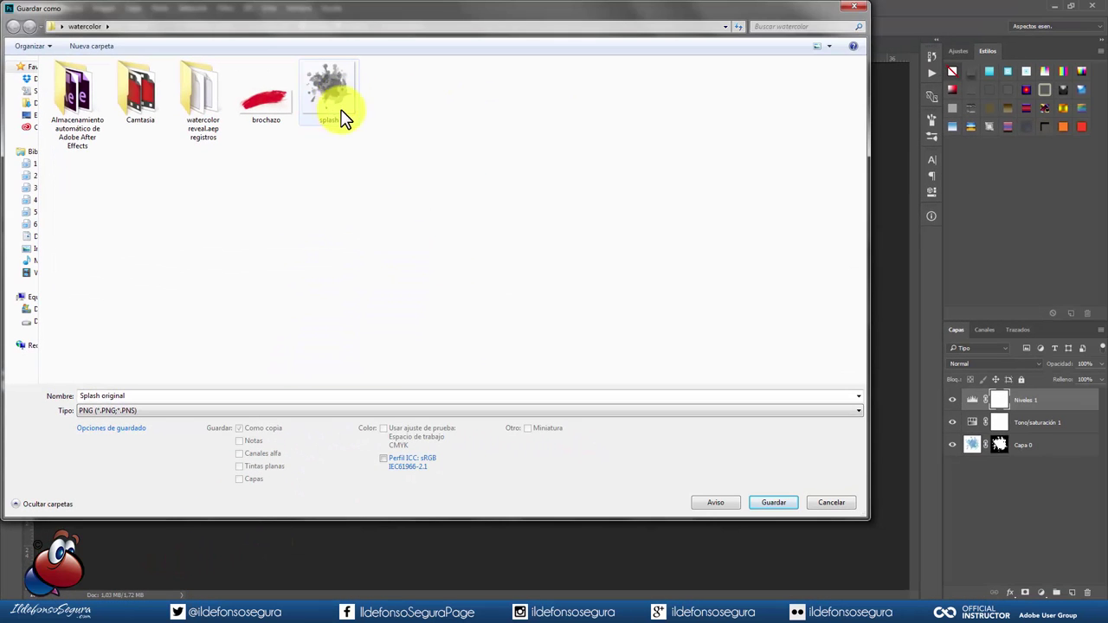
left_click(326, 100)
left_click(784, 495)
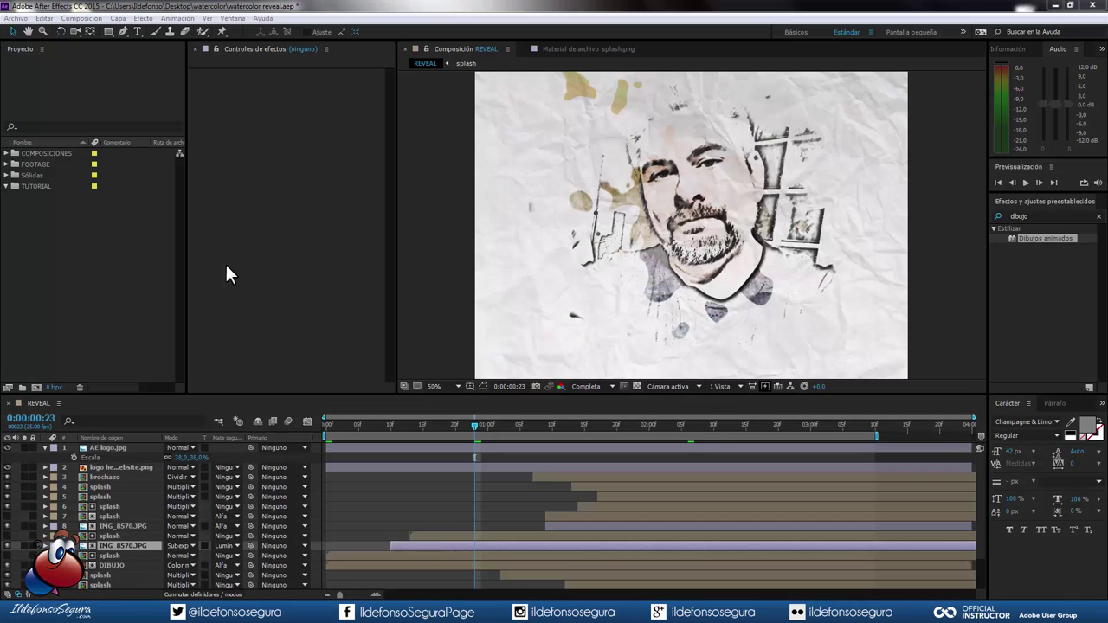
Open the updated splash.png footage from the FOOTAGE folder to check it, then close the preview
left_click(6, 165)
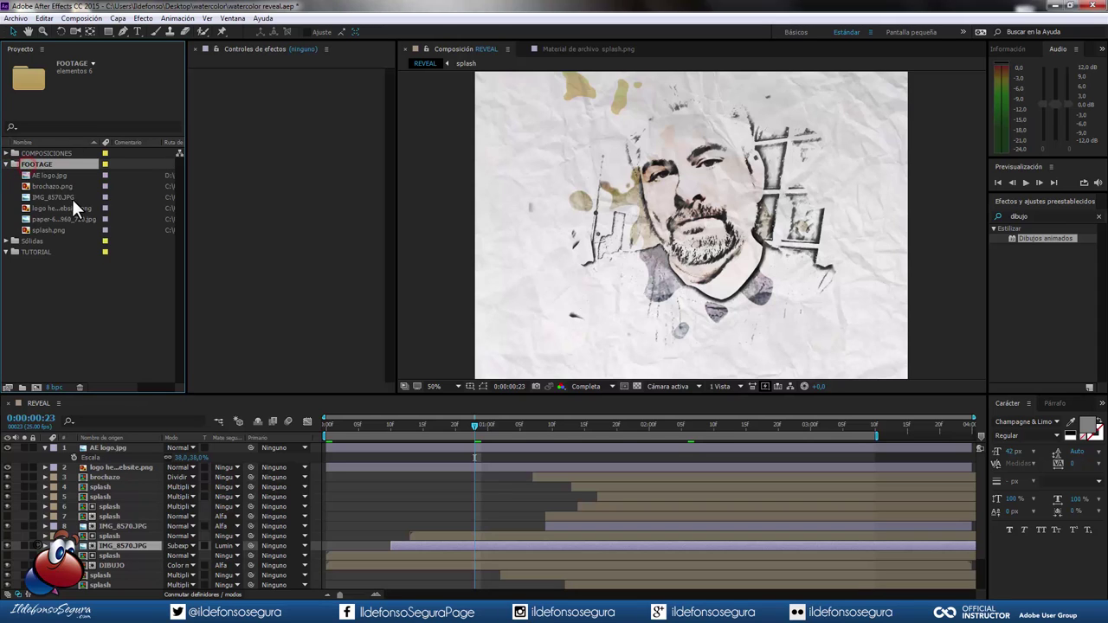
left_click(57, 232)
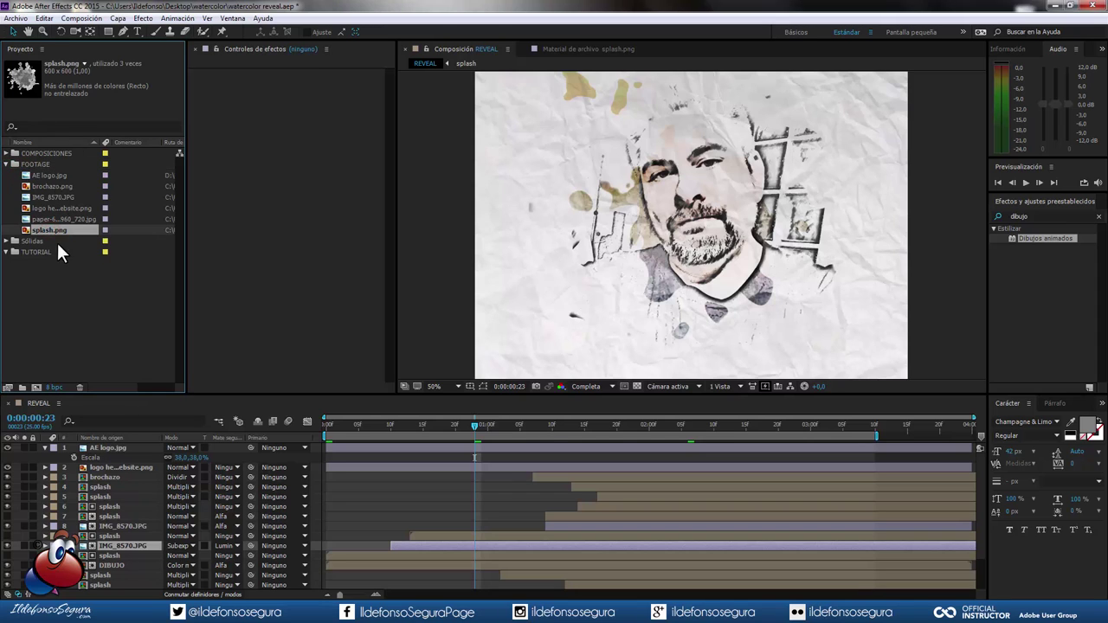
right_click(41, 276)
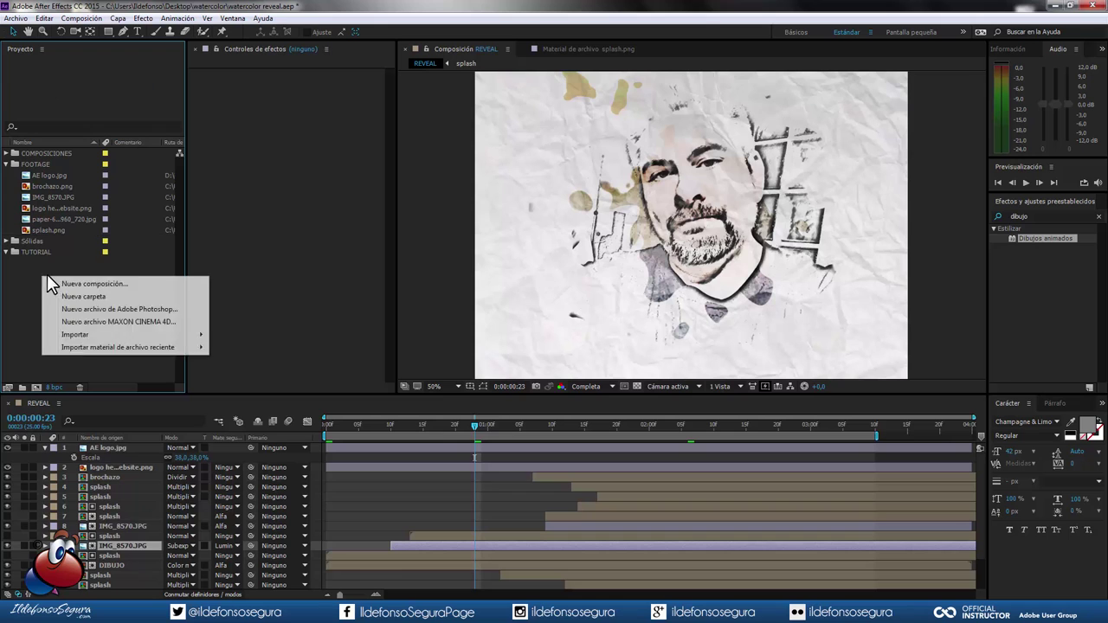
mouse_move(100, 334)
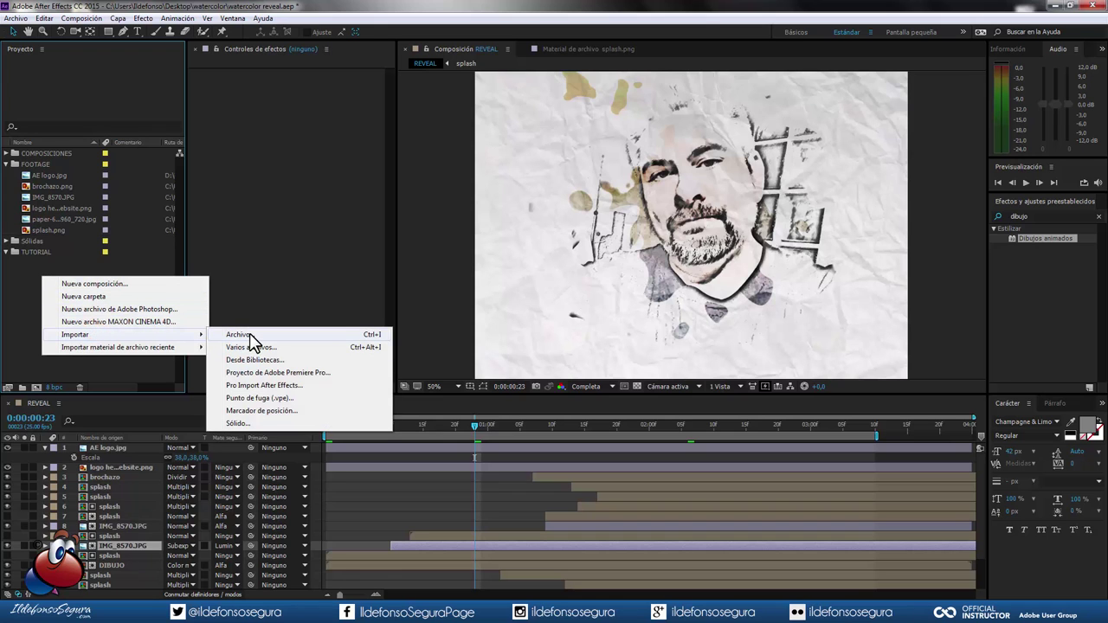
double_click(50, 229)
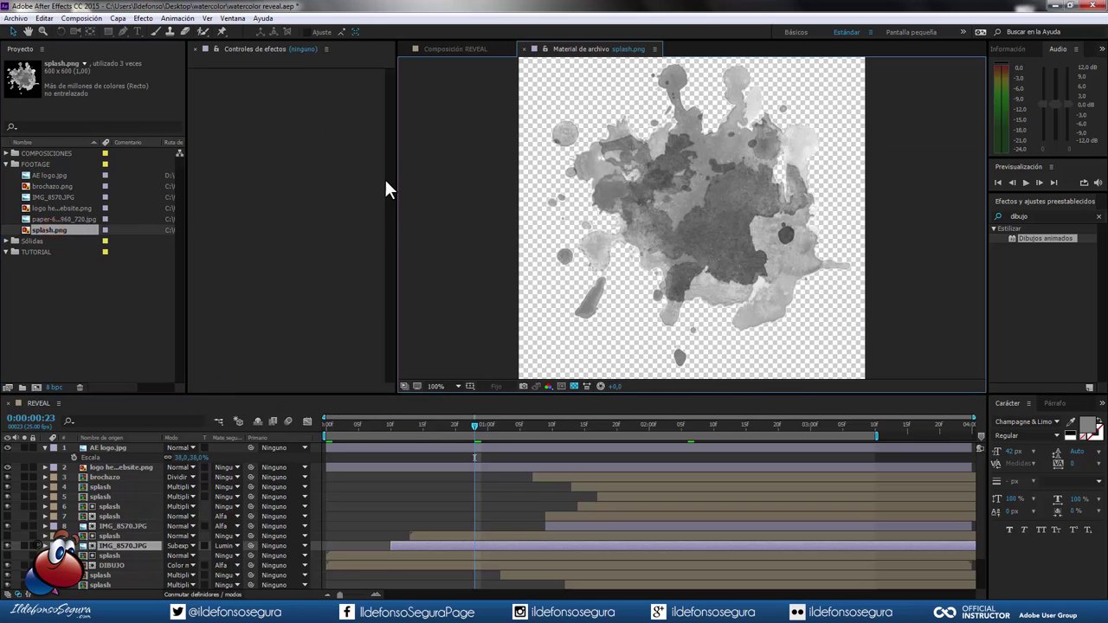
left_click(525, 49)
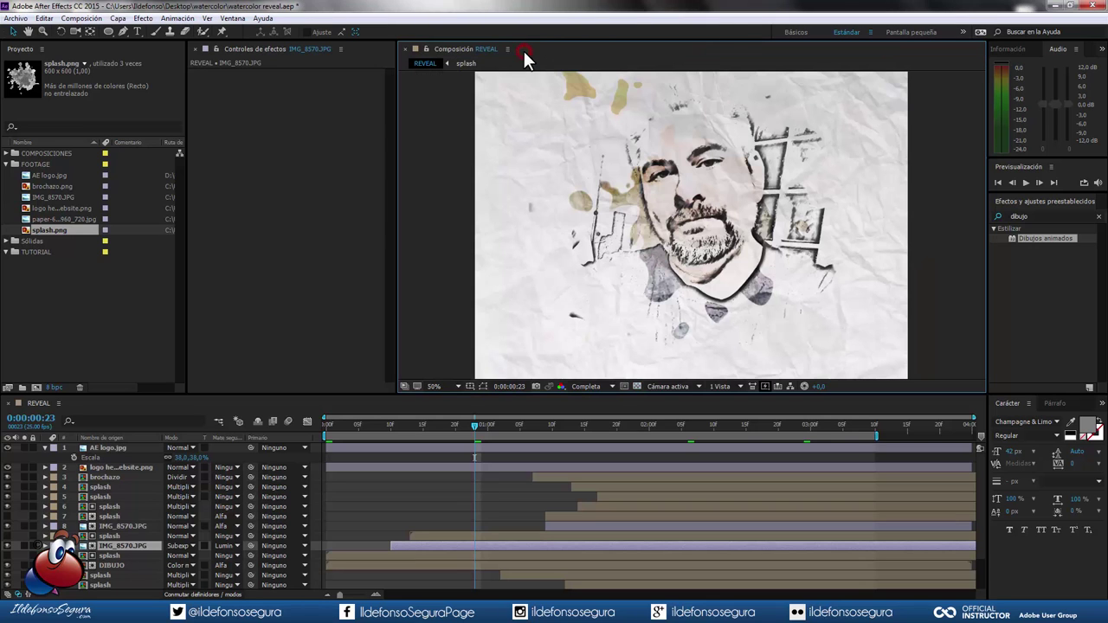
Create the splash 2 composition from splash.png and file it in the TUTORIAL folder
left_click(30, 250)
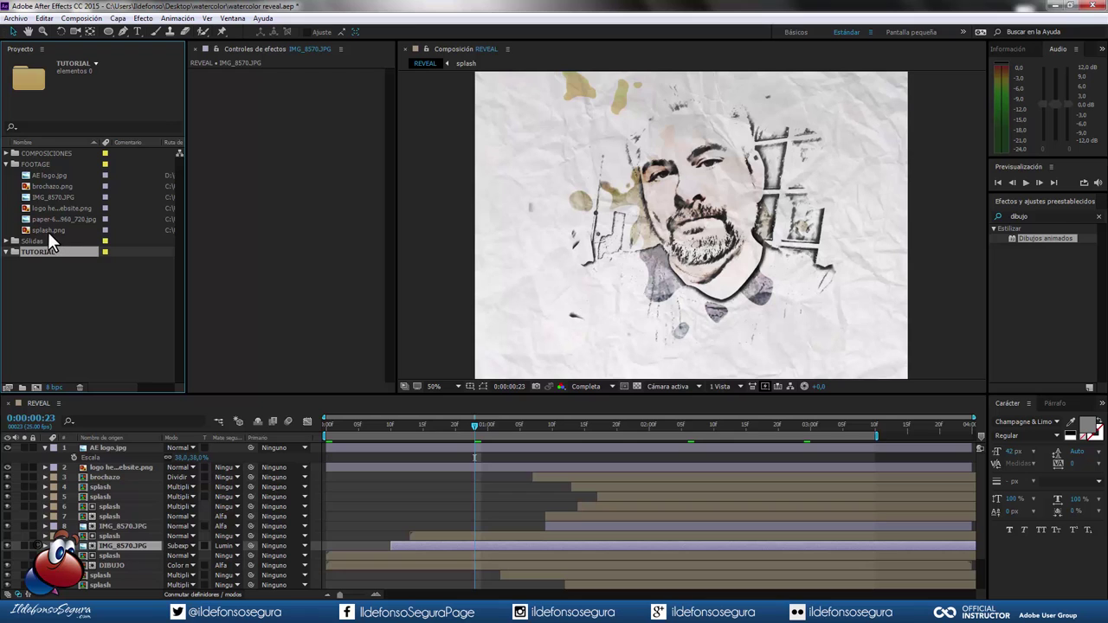
left_click_drag(47, 230, 46, 366)
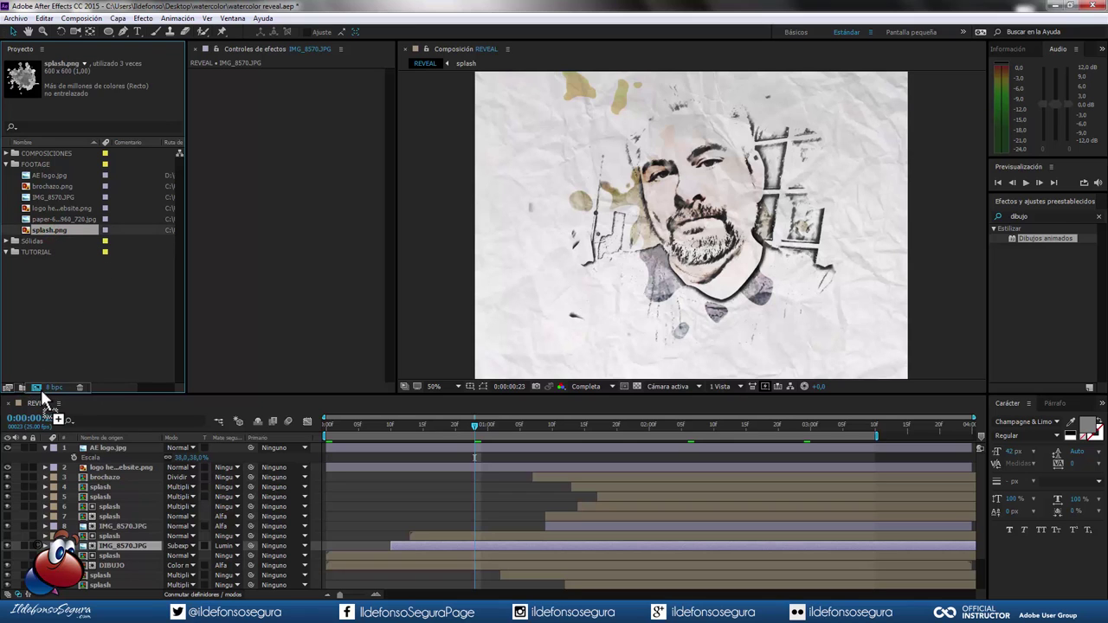
left_click_drag(39, 391, 39, 387)
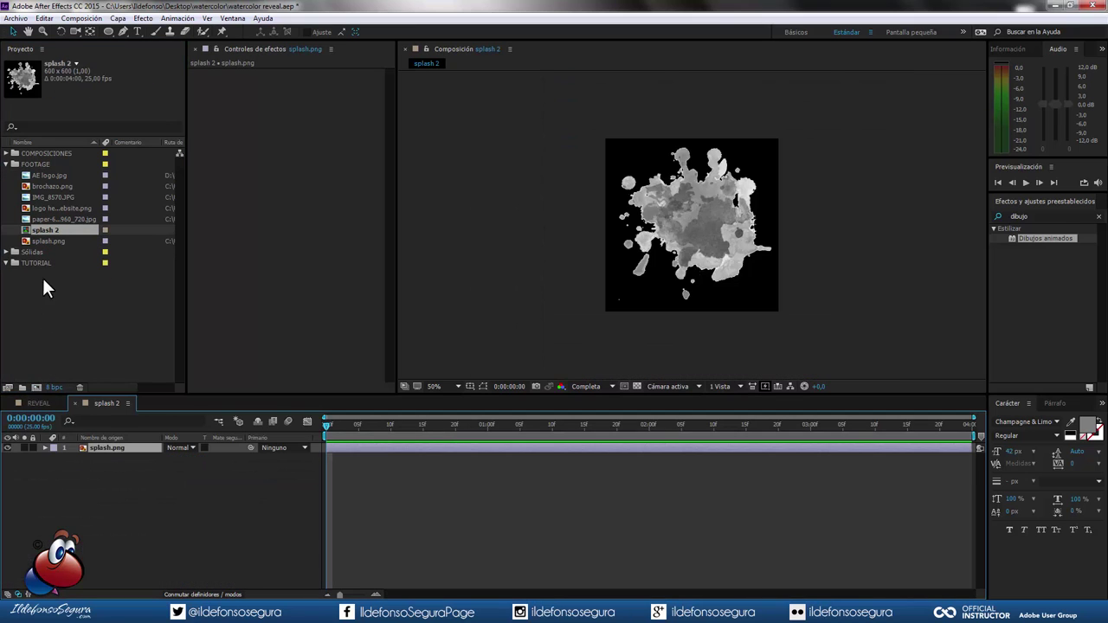
left_click_drag(44, 230, 36, 251)
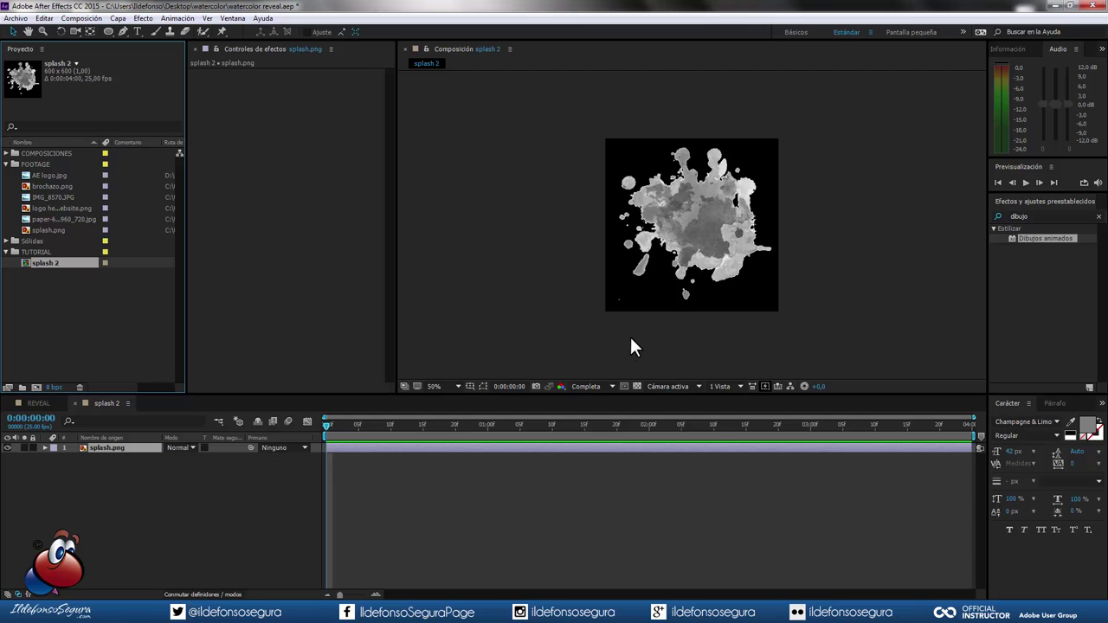
View splash 2 at full size, toggle the transparency grid to check transparent areas, and select the splash.png layer
key("period")
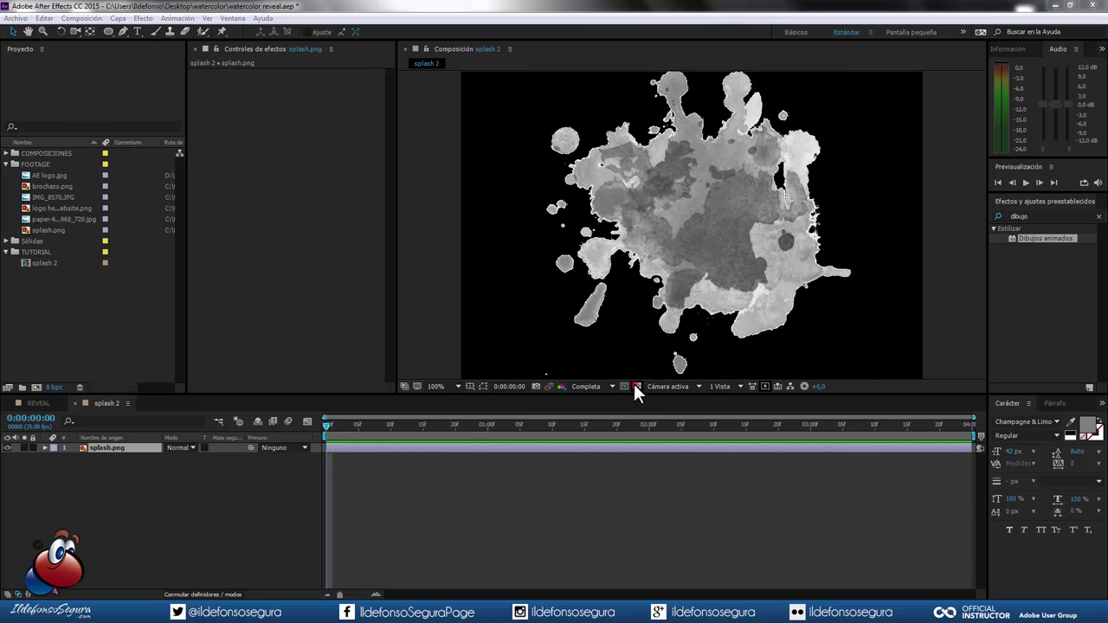
left_click(635, 386)
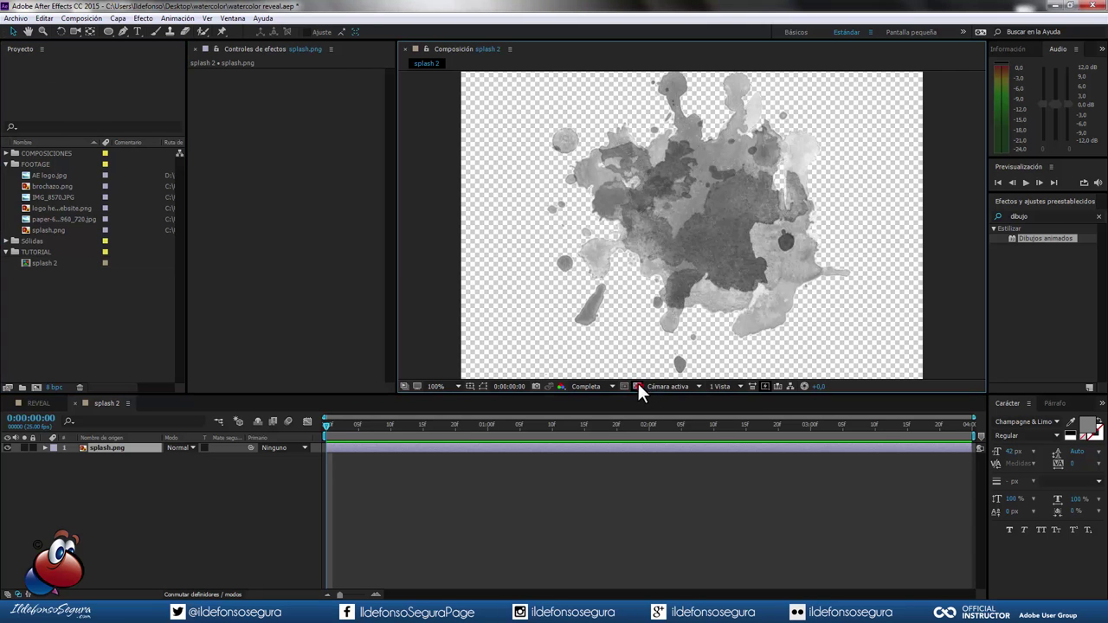
left_click(638, 386)
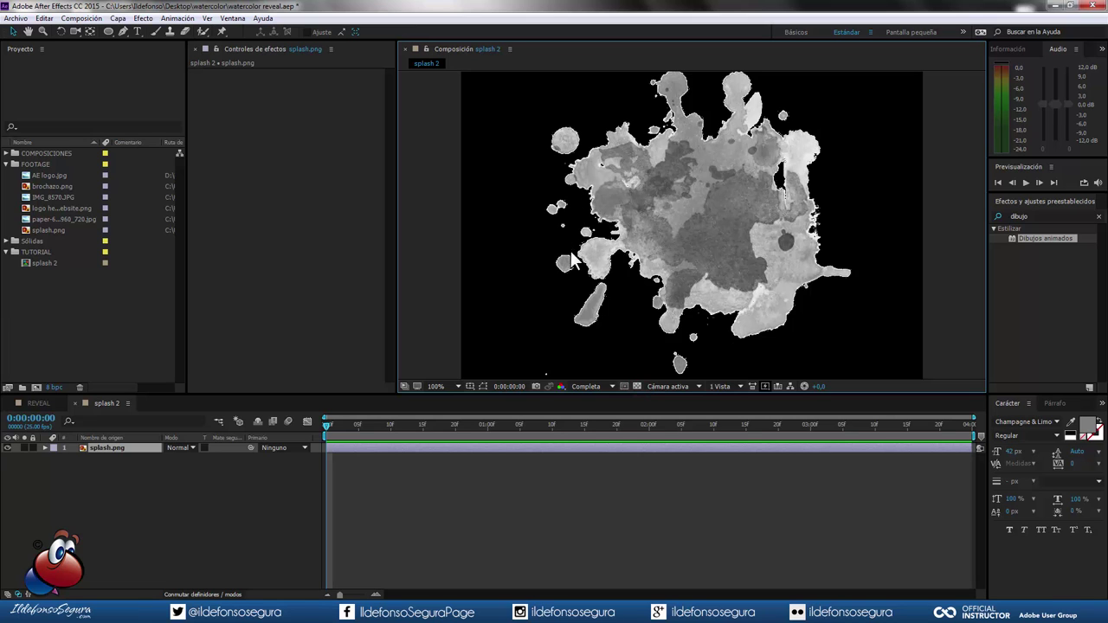
left_click(143, 447)
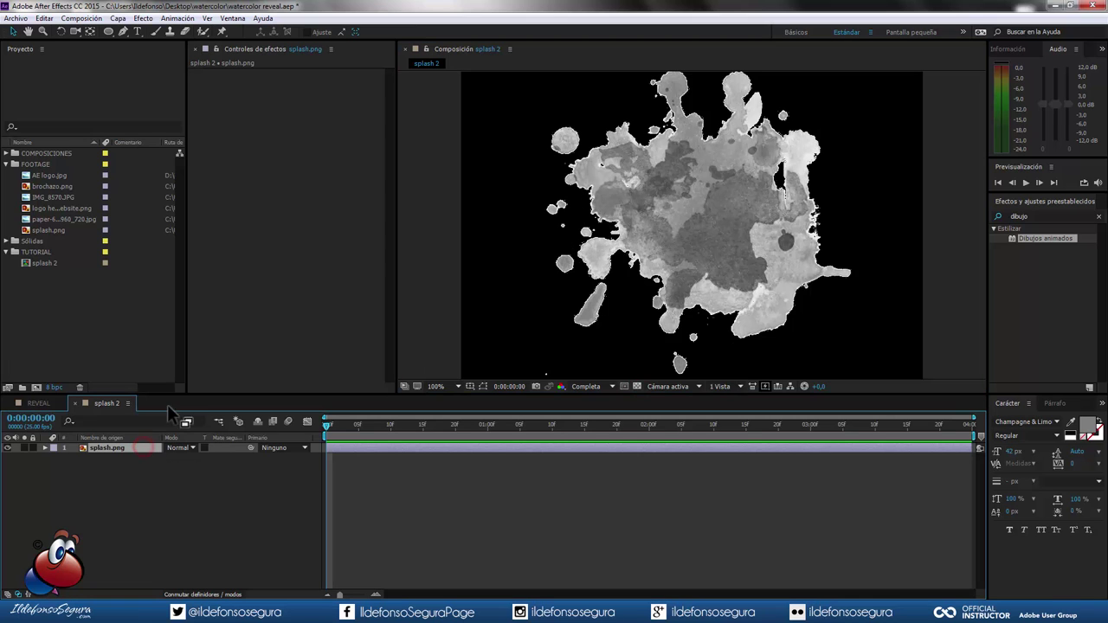
Add Retractor de mate to splash.png with Suavizado geométrico 5,0, Retraer 125 and gray softness 46%
left_click(141, 18)
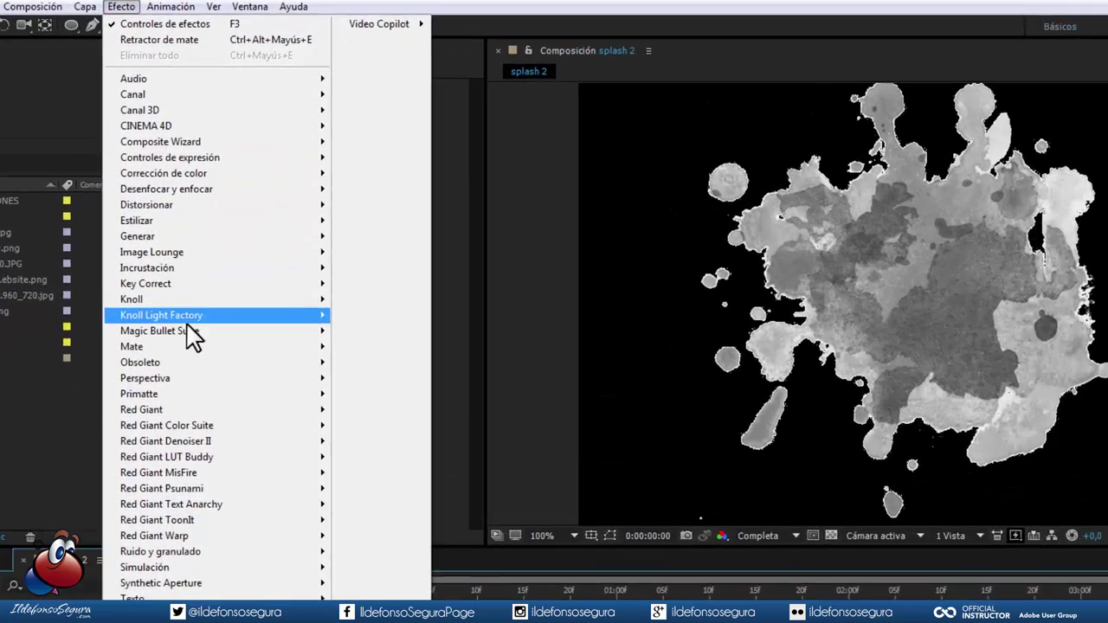
mouse_move(226, 251)
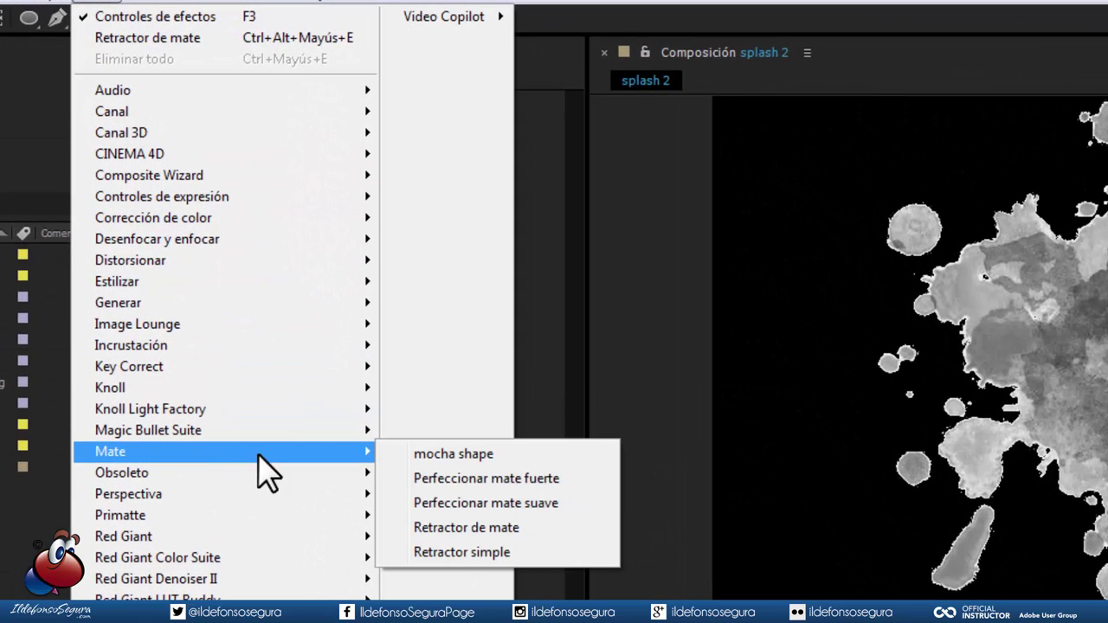
left_click(547, 526)
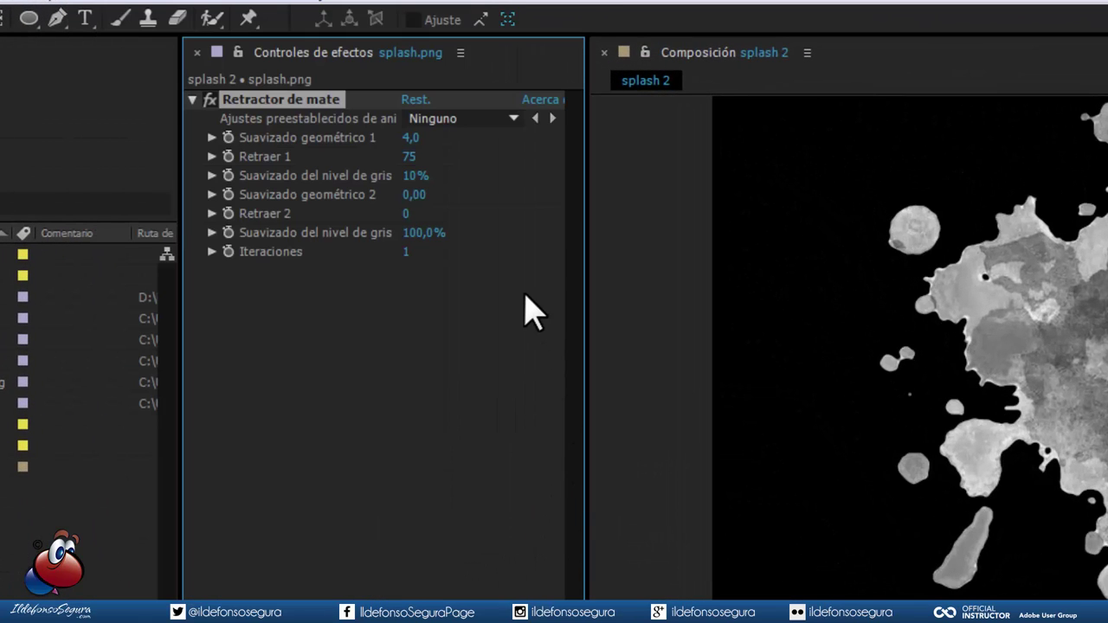
left_click(412, 140)
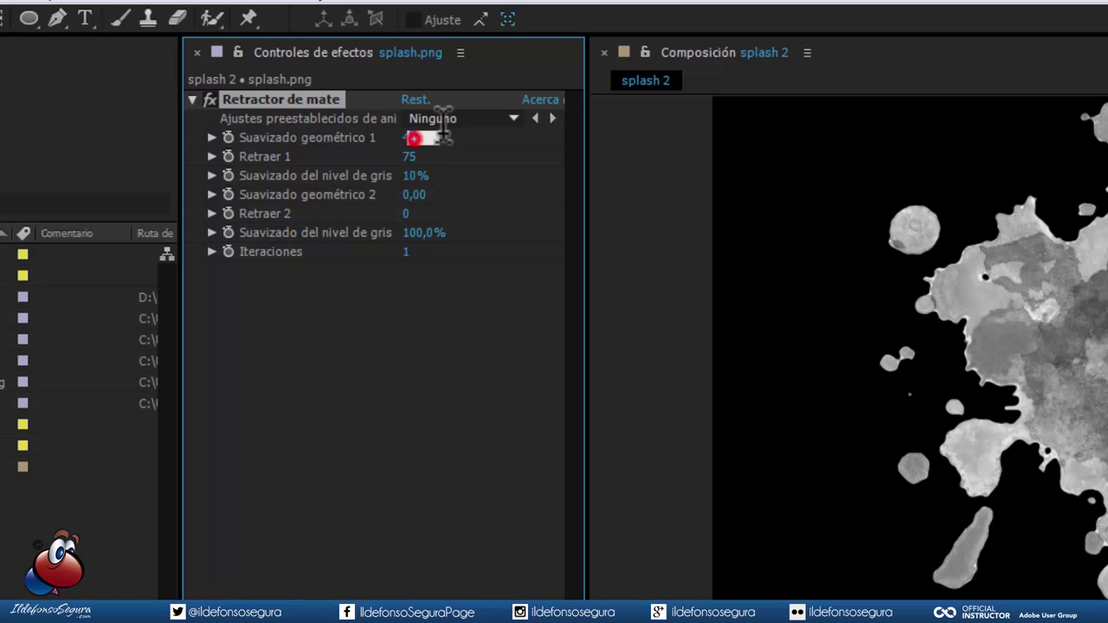
type("5")
key("Tab")
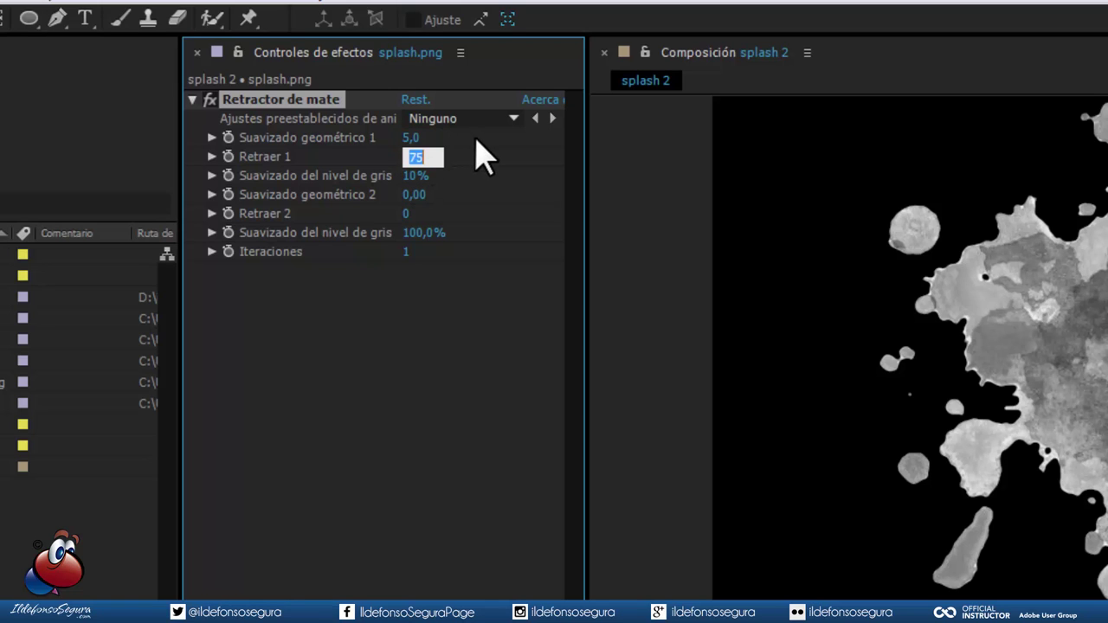
type("12")
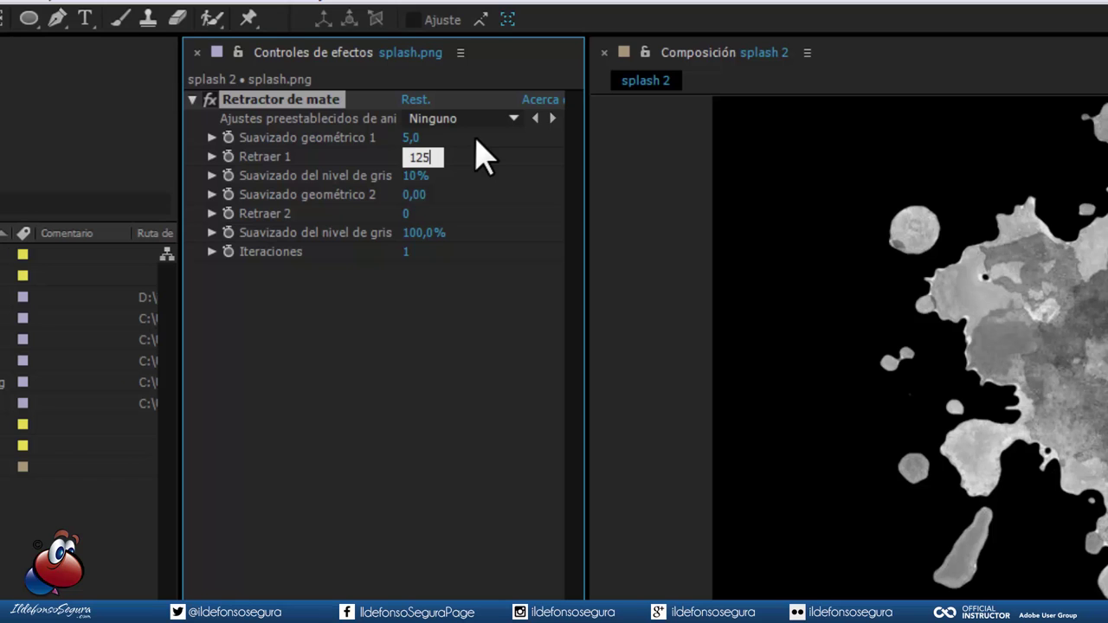
key("Tab")
type("4")
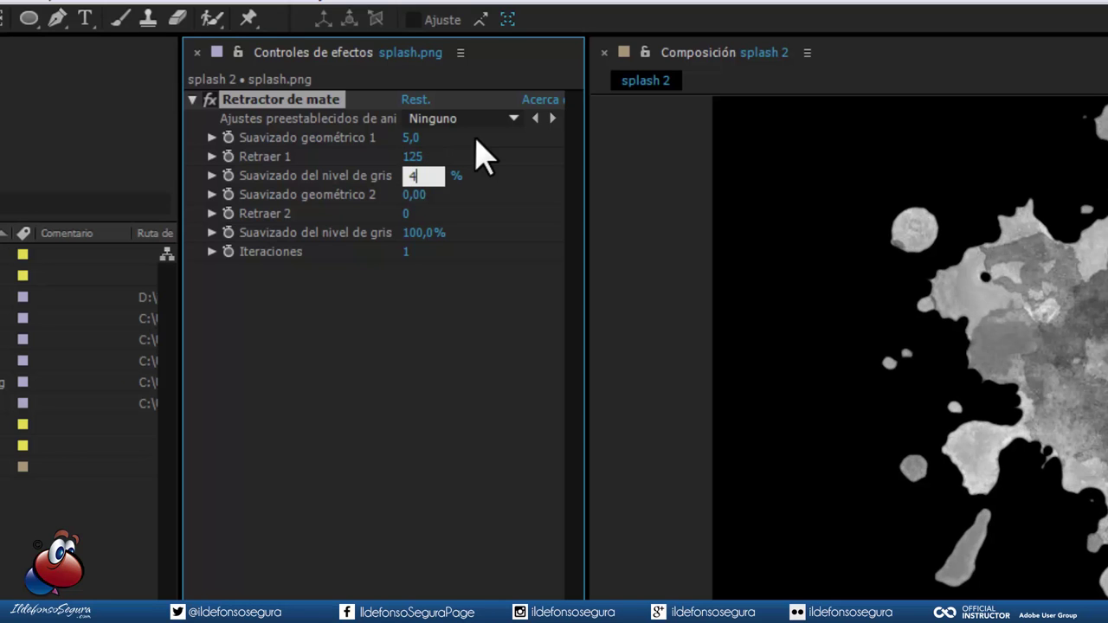
key("Tab")
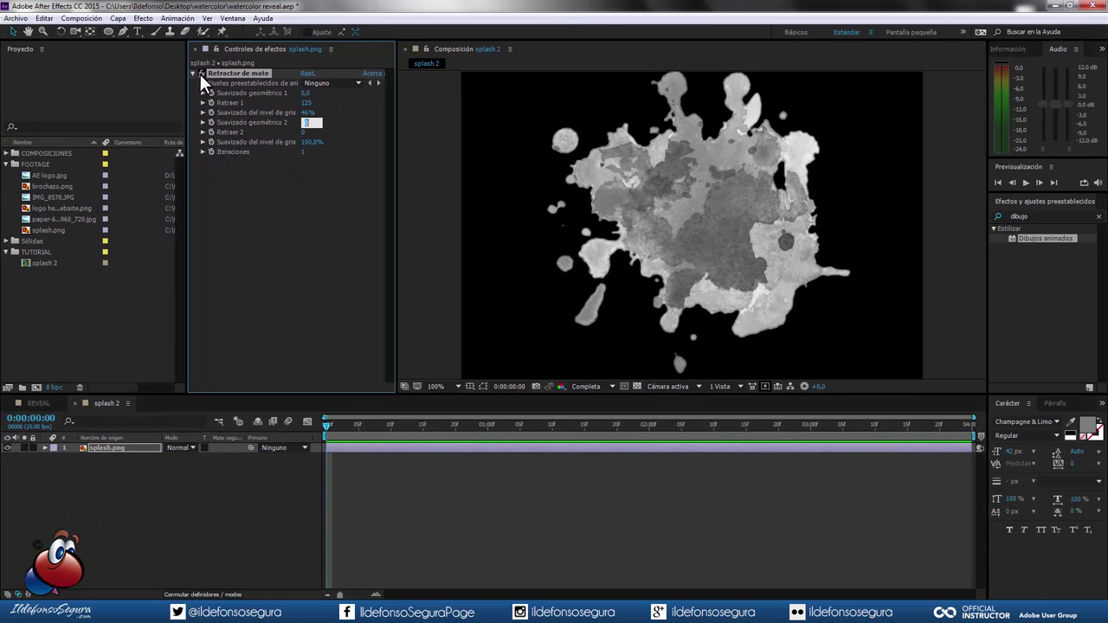
left_click(201, 73)
key("comma")
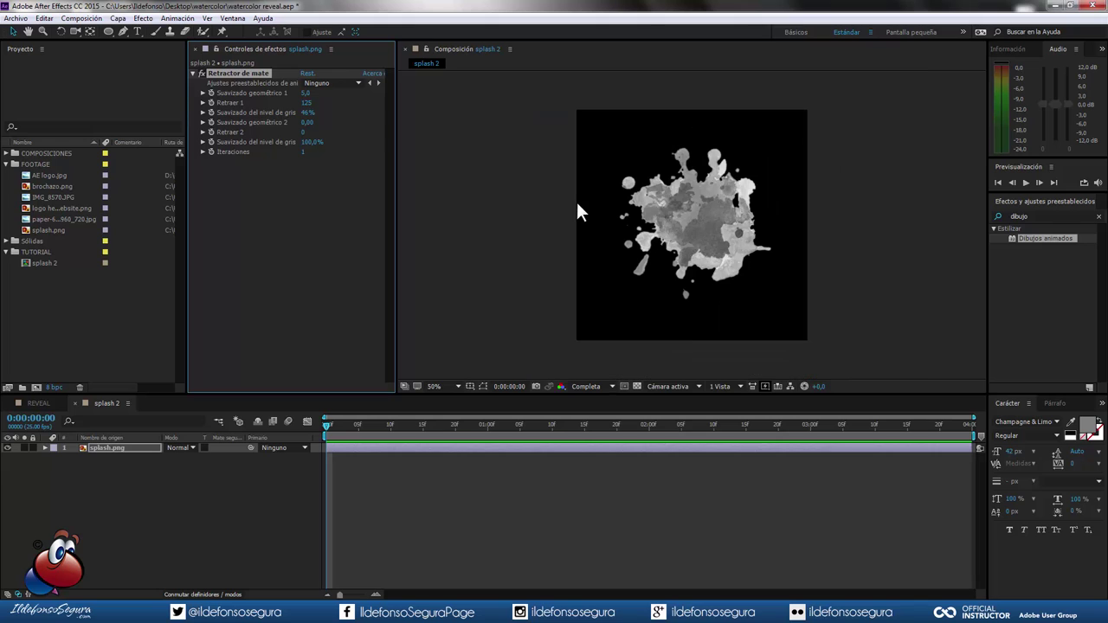
Create a full-composition ellipse shape layer with the Ellipse tool
left_click(185, 488)
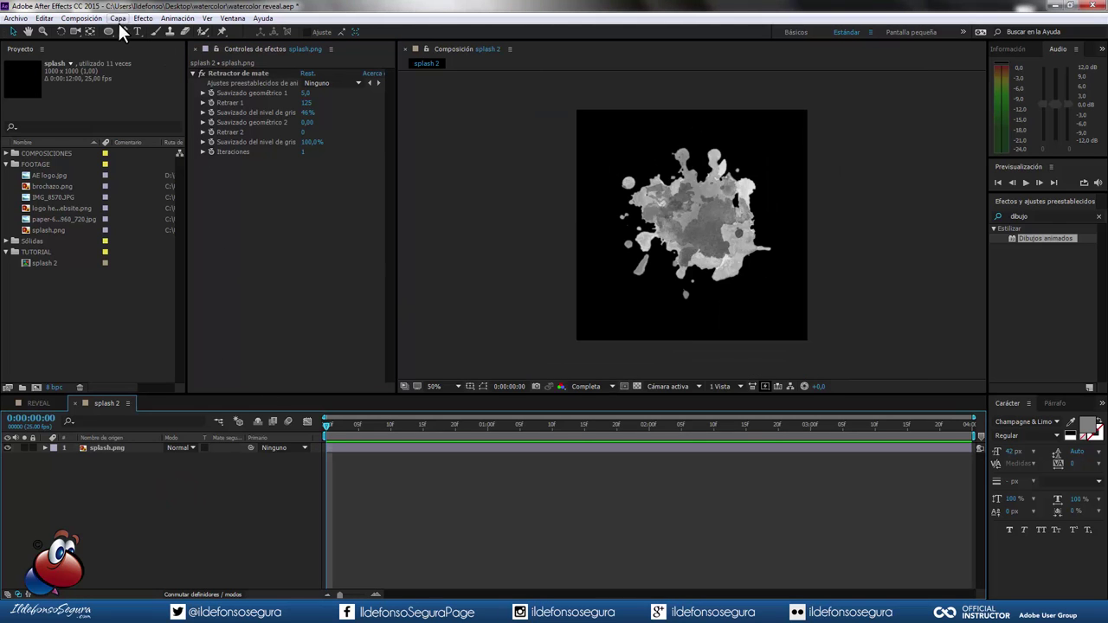
left_click_drag(112, 27, 153, 56)
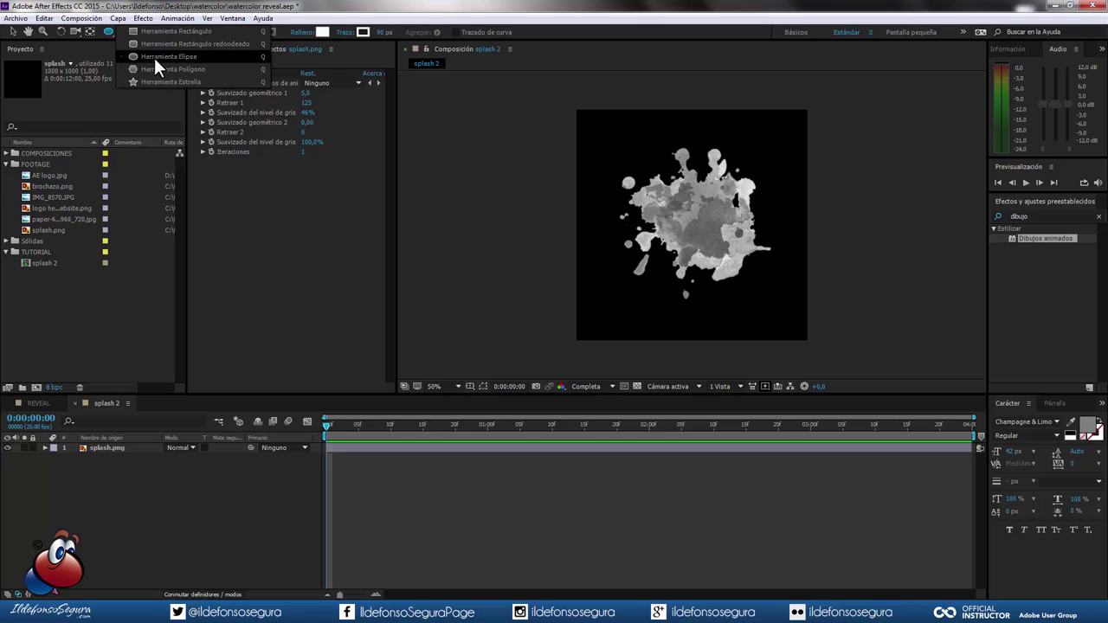
left_click(154, 55)
double_click(109, 28)
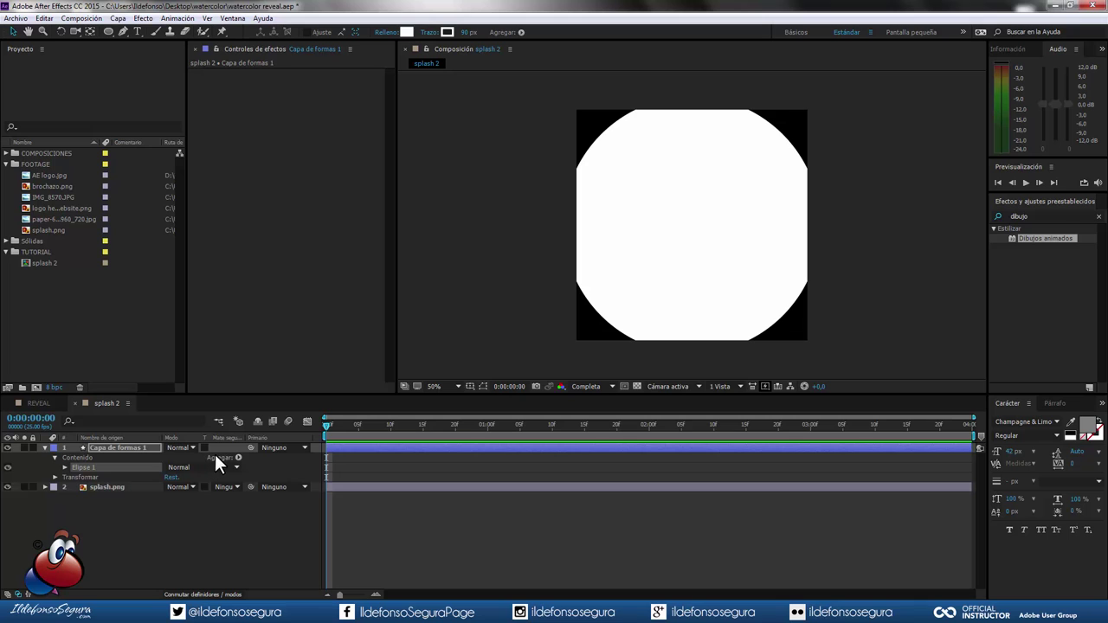
Set the ellipse layer's opacity to 50% and move the current time to 0:00:02:00
key("t")
left_click(175, 458)
type("50")
key("Return")
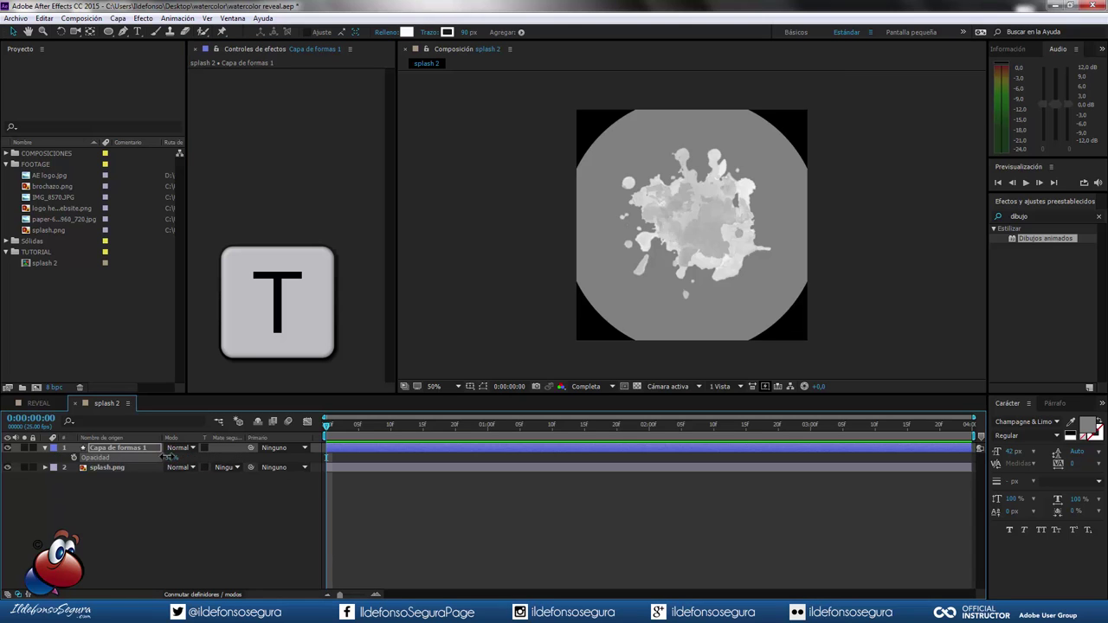
left_click(650, 425)
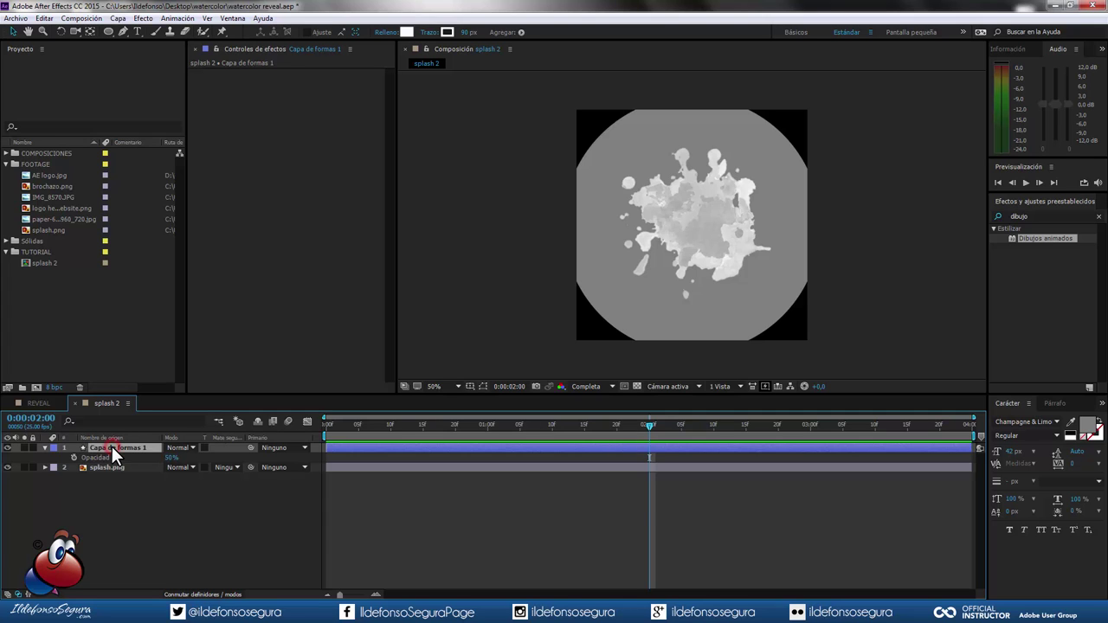
Keyframe the ellipse size to grow from 0 at frame zero to the splash-covering size at 2 seconds
key("u")
key("u")
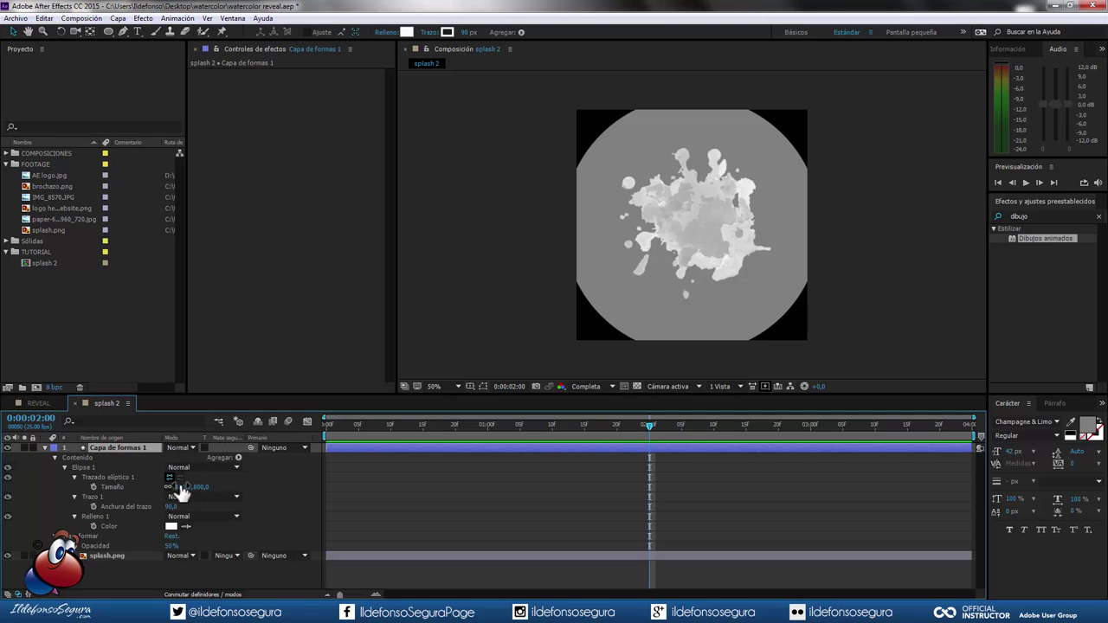
left_click_drag(182, 490, 33, 472)
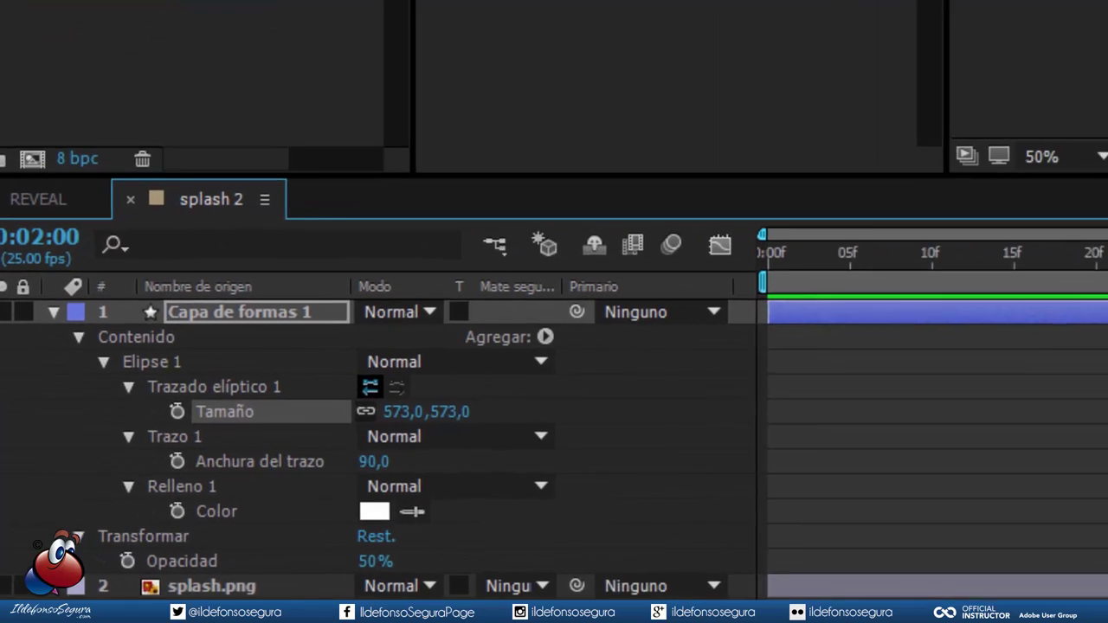
left_click(178, 411)
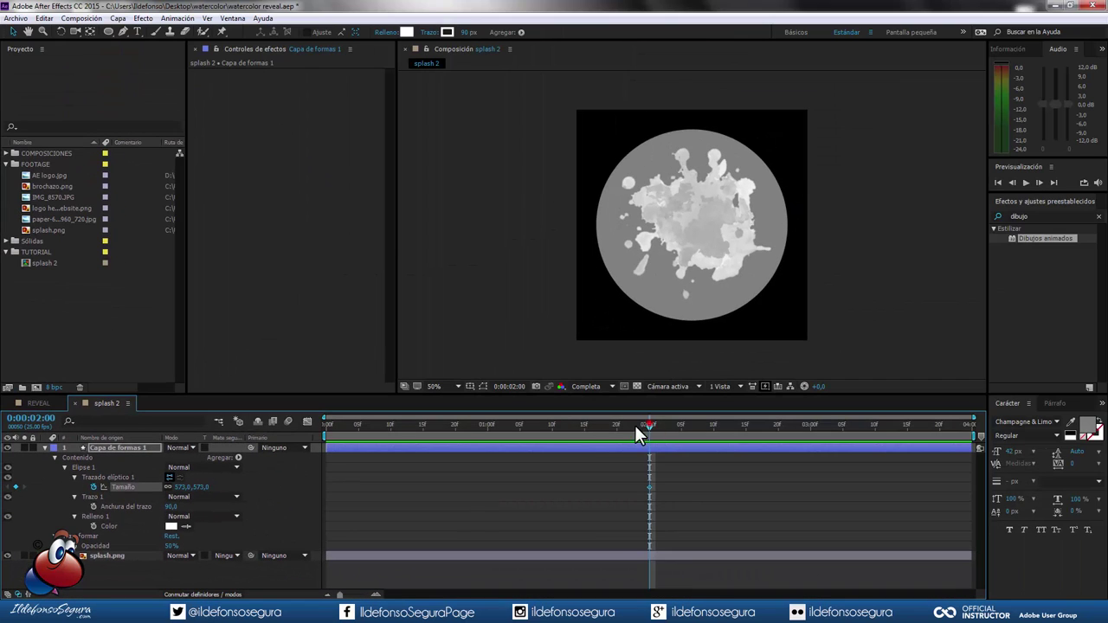
left_click_drag(635, 425, 281, 419)
left_click(182, 487)
type("0")
key("Return")
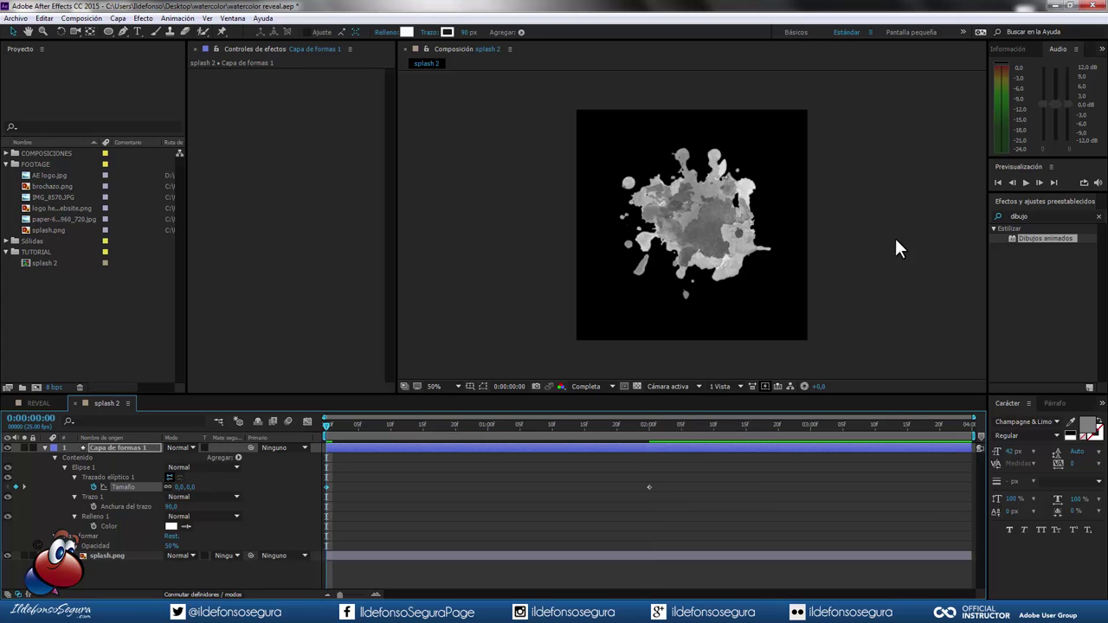
Preview the growing circle and set the ellipse opacity back to 100%
left_click(1025, 183)
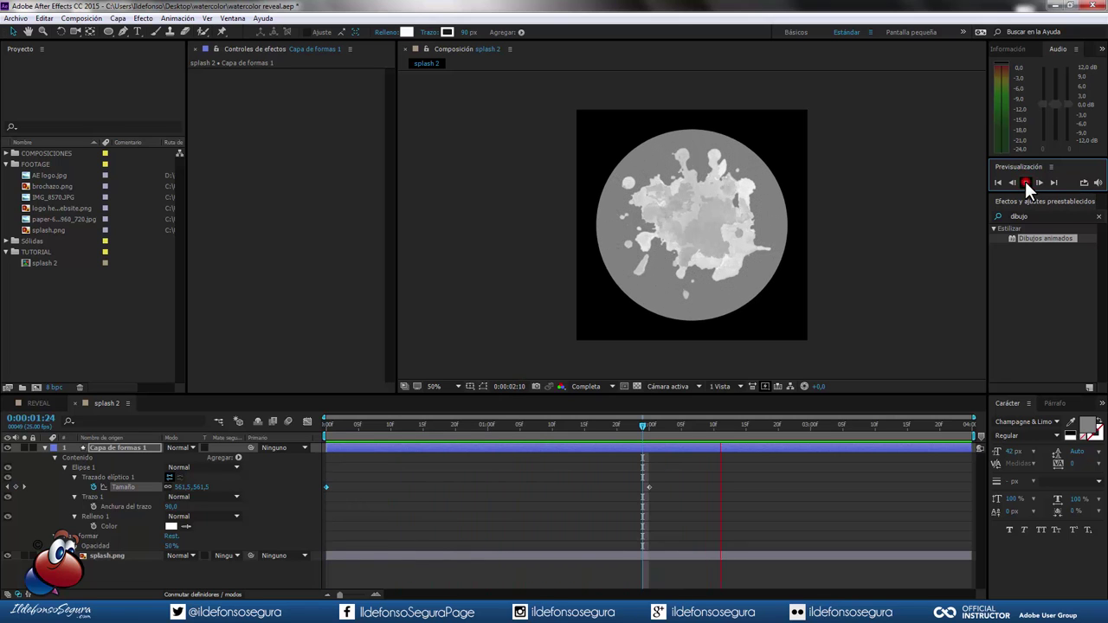
left_click(1024, 181)
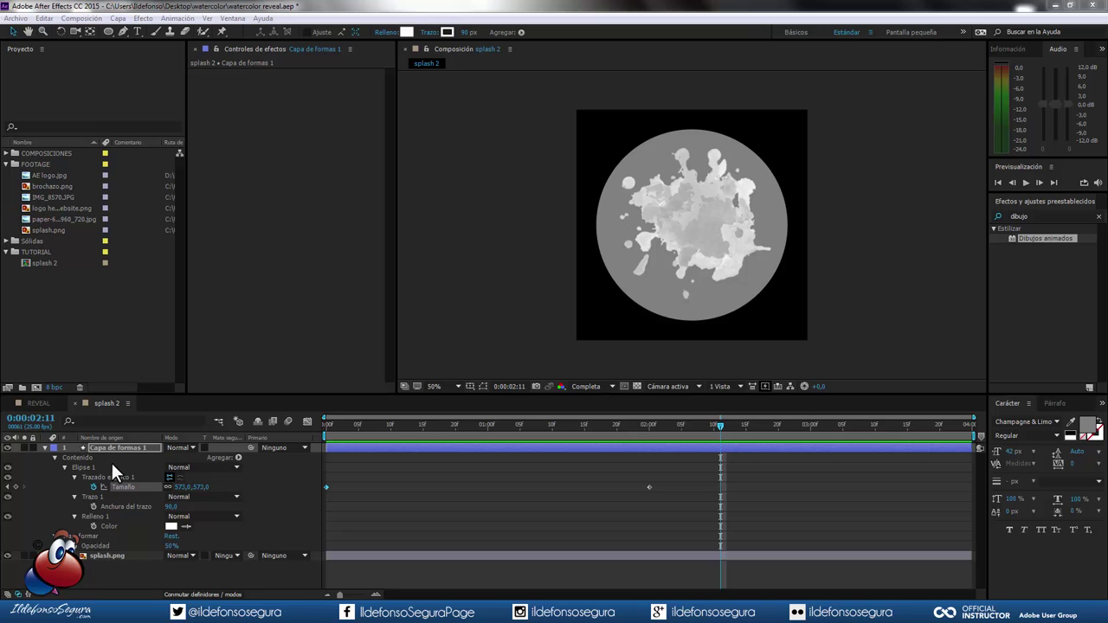
left_click(173, 546)
type("100")
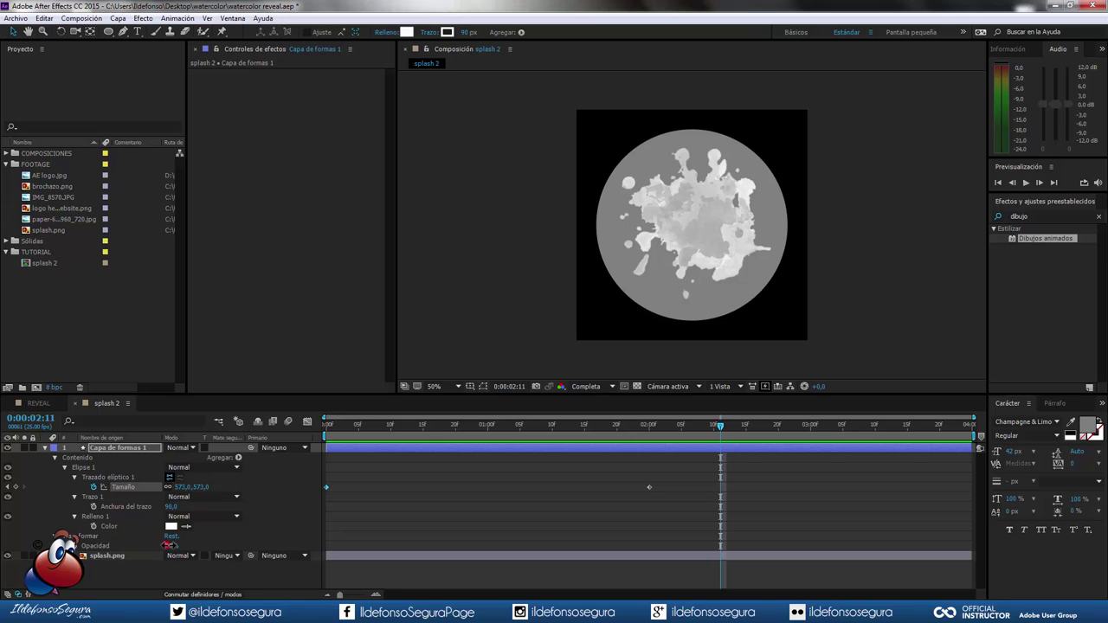
key("Return")
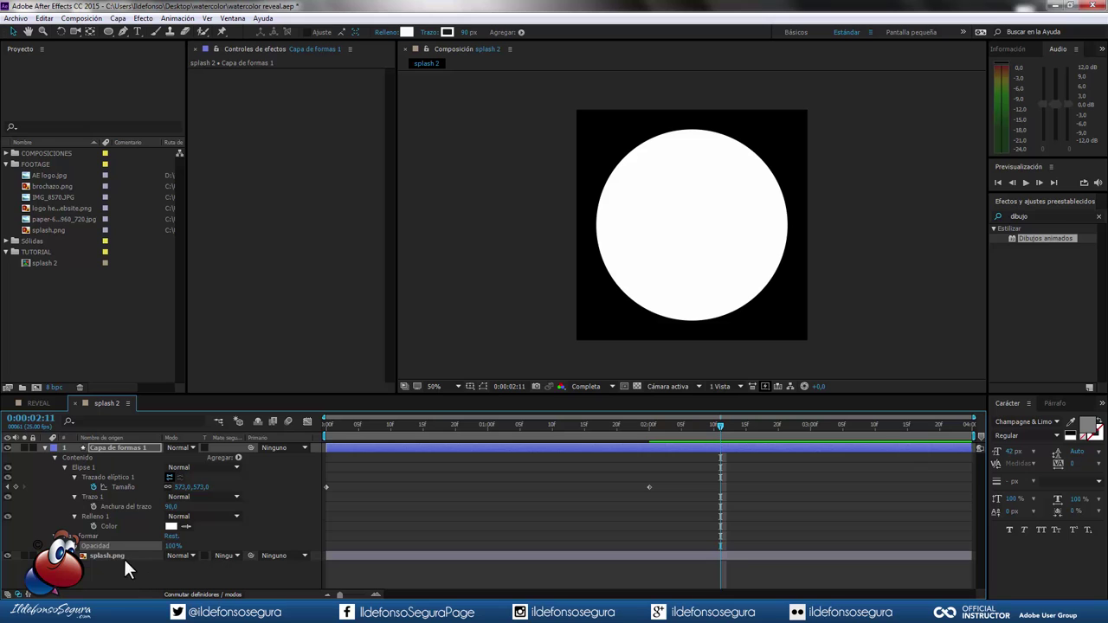
Set splash.png's track matte to the alpha of Capa de formas 1
left_click(124, 557)
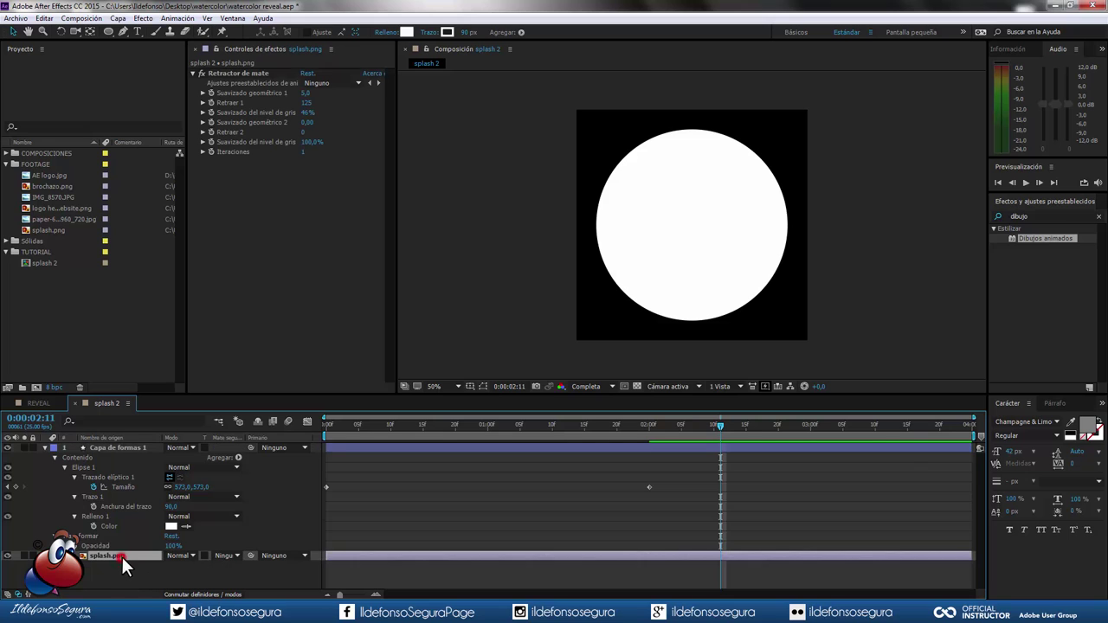
left_click(236, 555)
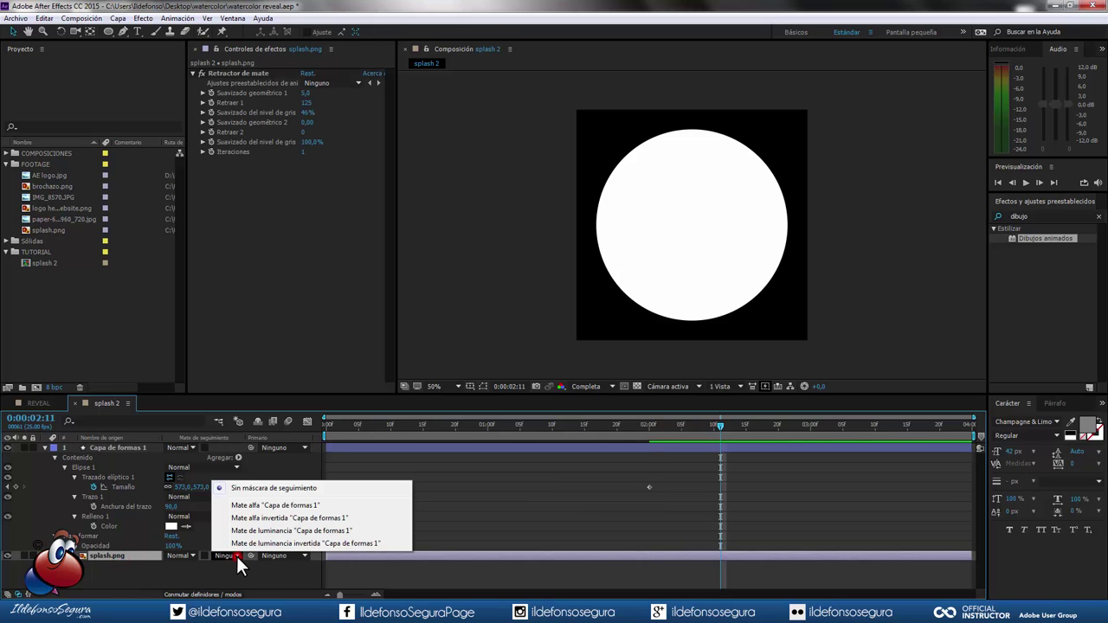
left_click(264, 505)
key("F4")
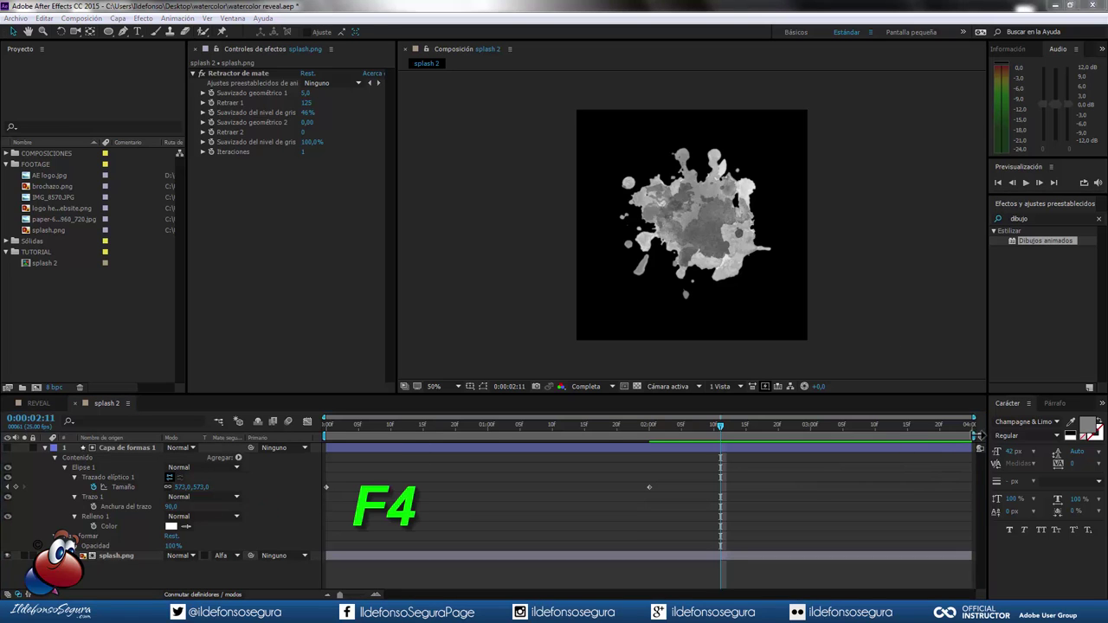
End the work area where the reveal finishes and preview the reveal from the start
left_click_drag(978, 435, 753, 440)
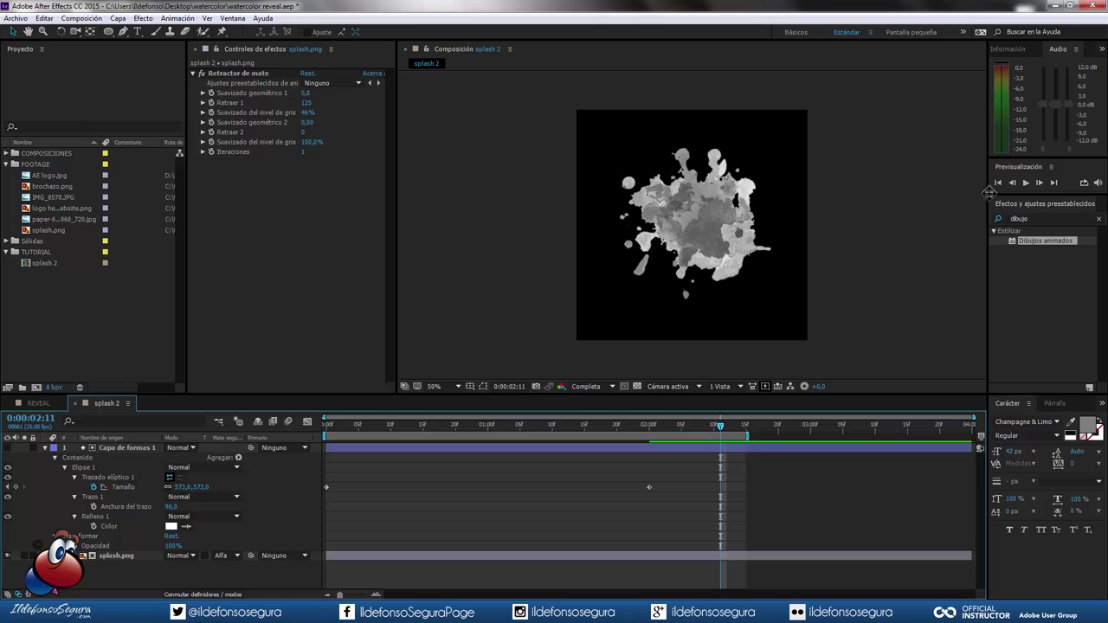
left_click(997, 183)
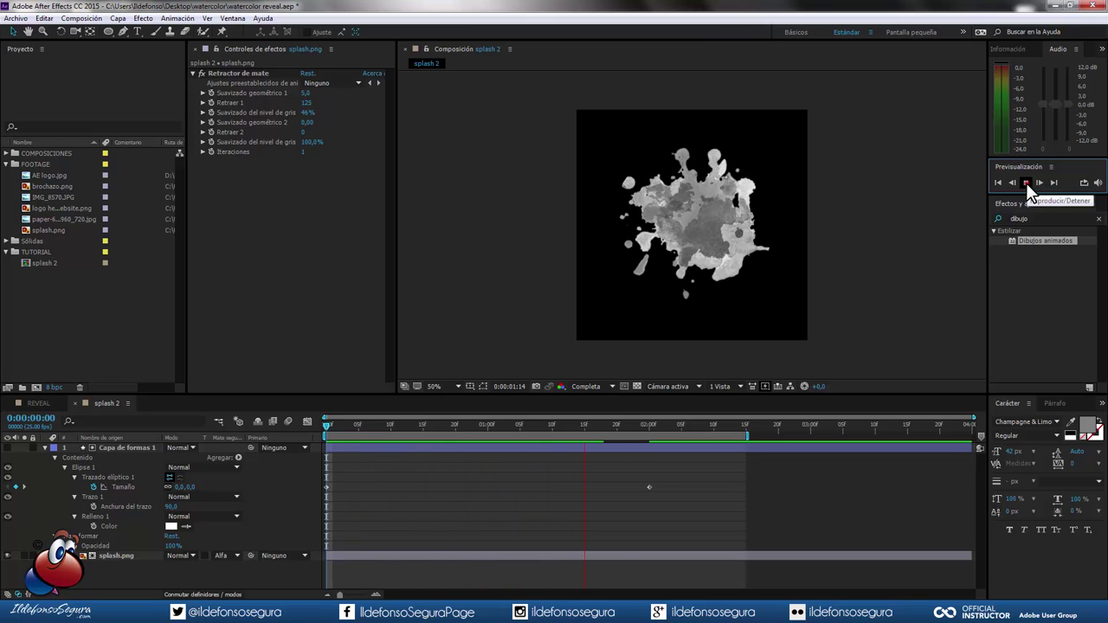
left_click(1025, 183)
left_click_drag(619, 424, 525, 425)
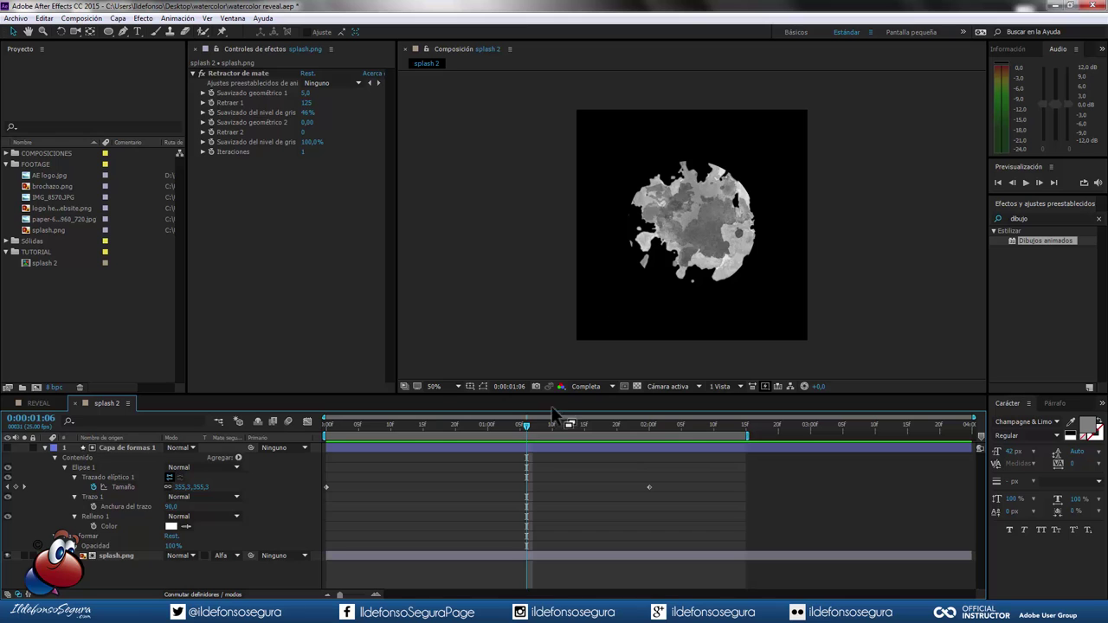
left_click_drag(526, 426, 453, 425)
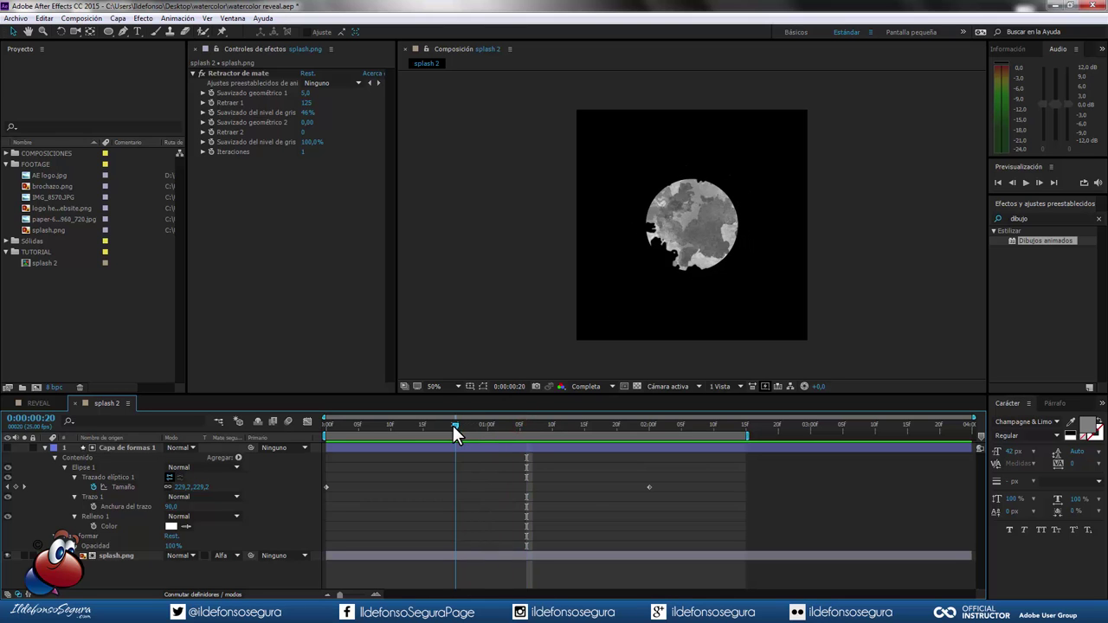
left_click(118, 444)
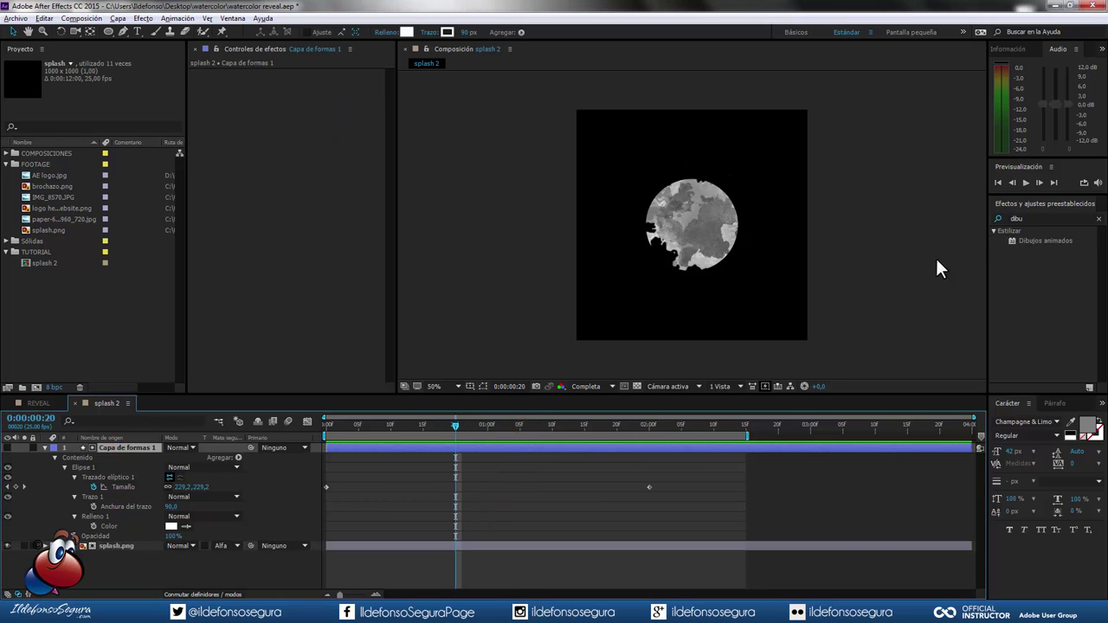
Find Desplazamiento turbulento by searching 'desplaza' and apply it to the ellipse shape layer
left_click(1032, 216)
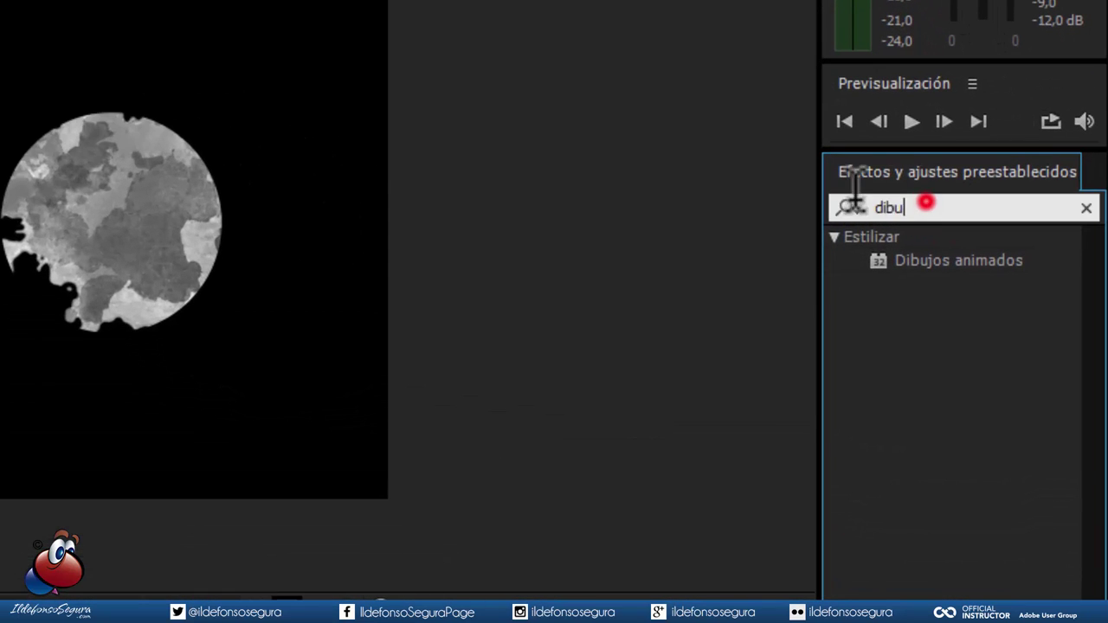
double_click(853, 206)
type("despla")
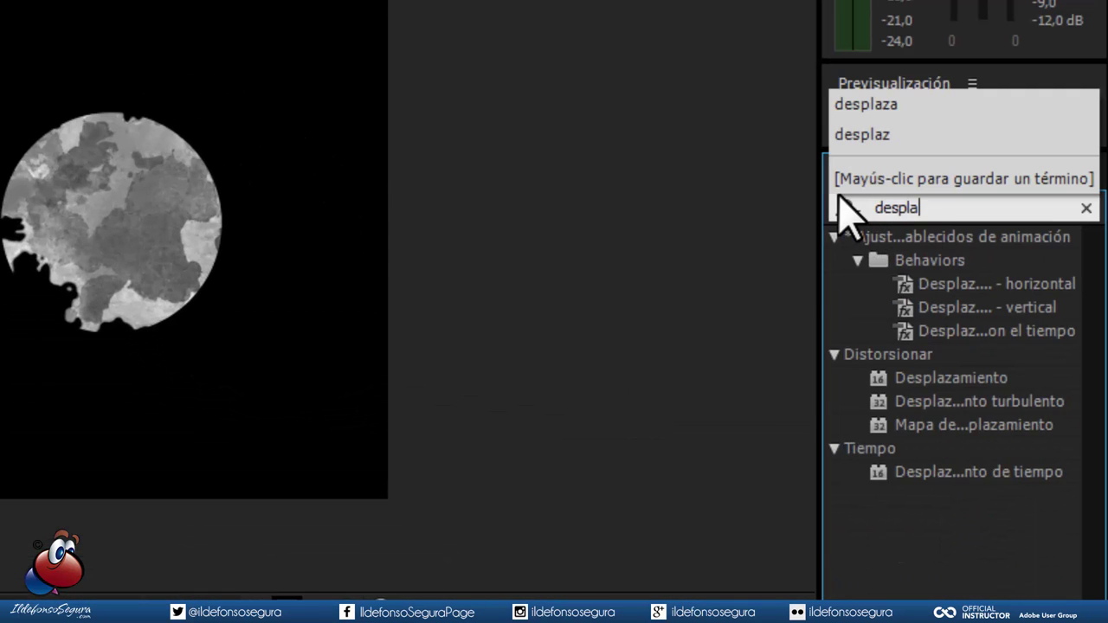
type("za")
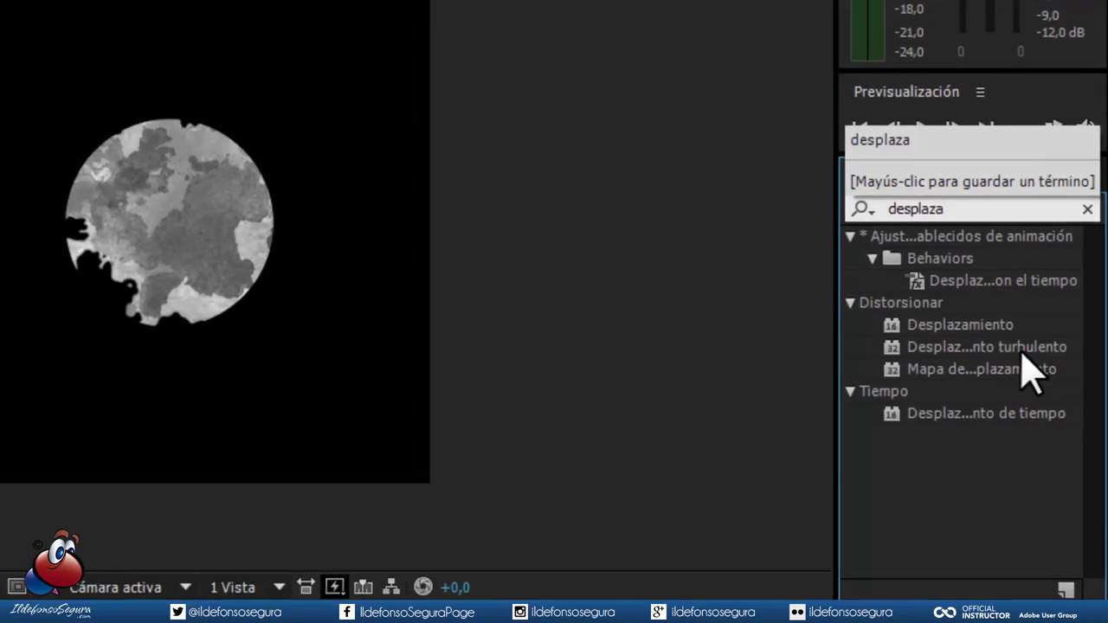
left_click(1060, 280)
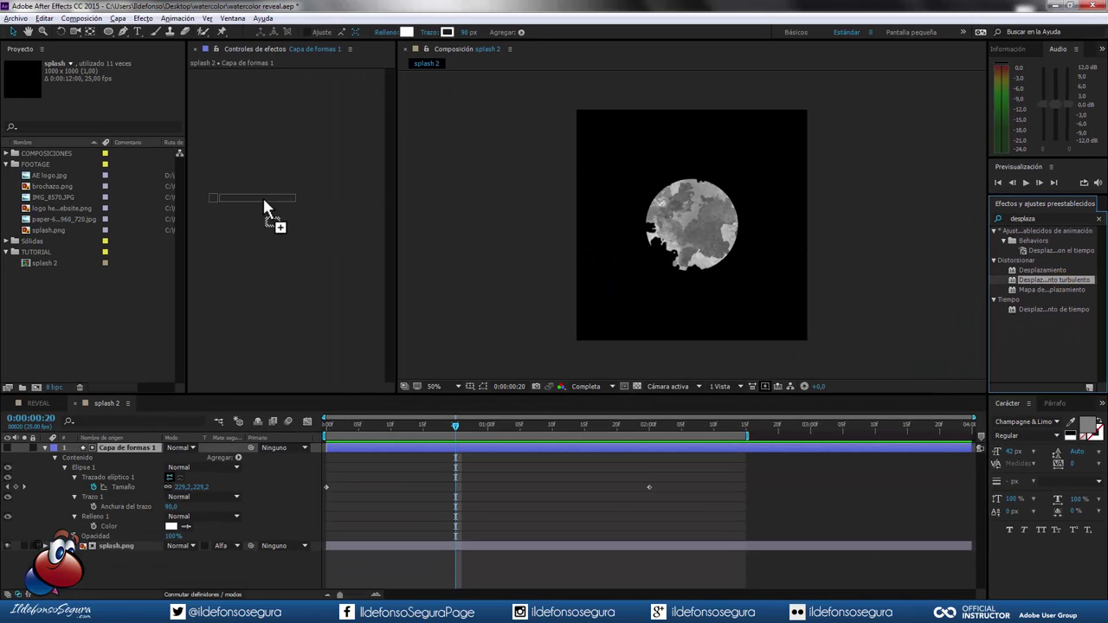
left_click_drag(1061, 280, 262, 195)
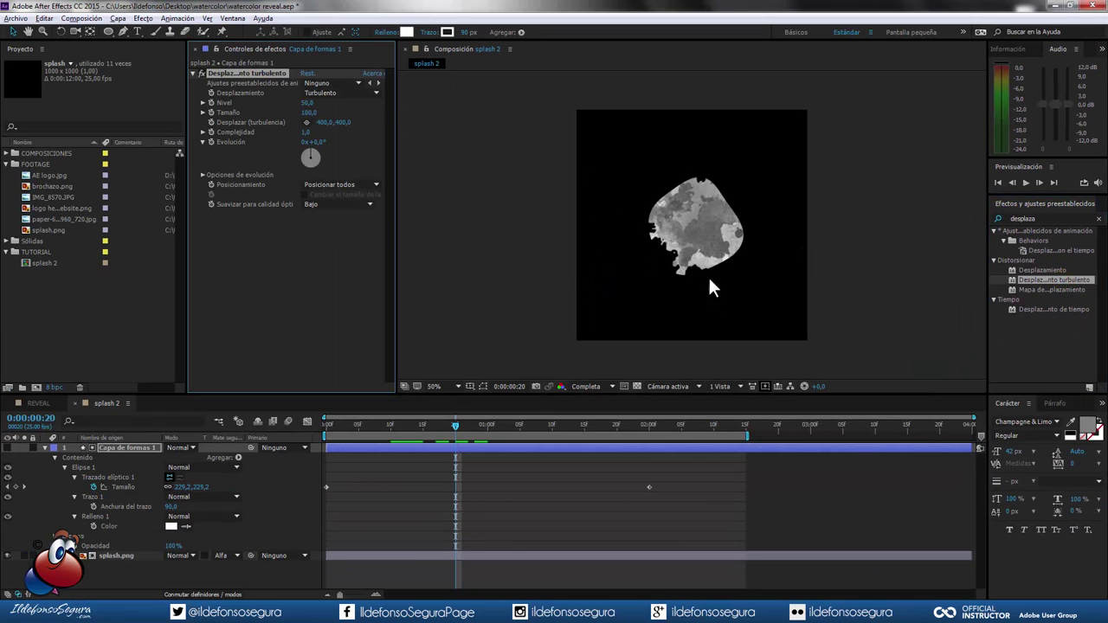
left_click(455, 386)
left_click(441, 177)
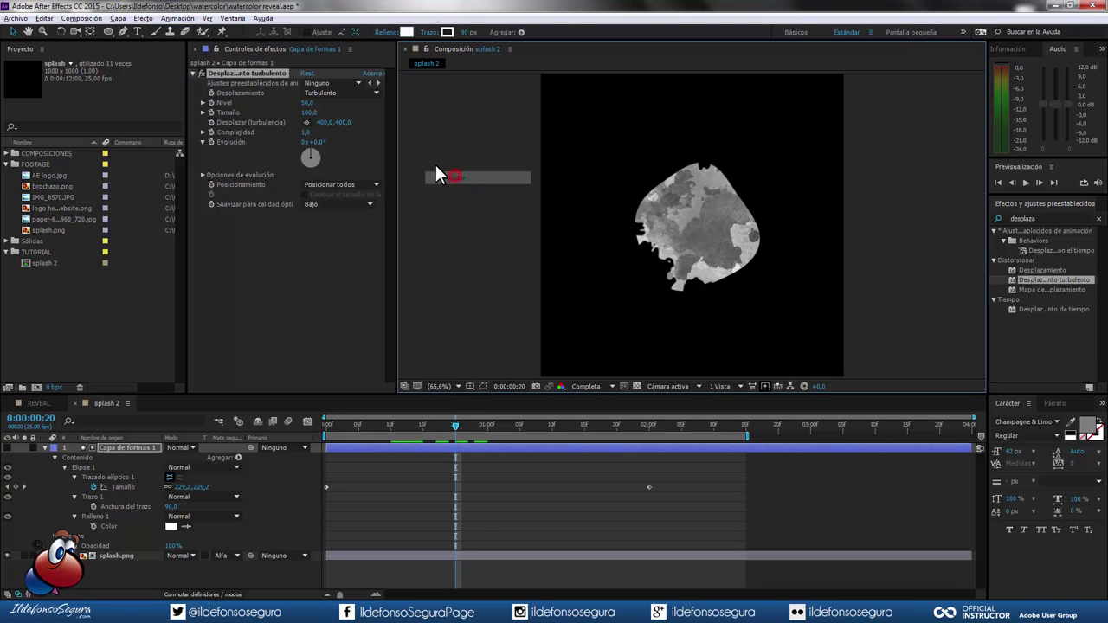
Set the displacement Nivel to 245, Tamaño 40 and complexity 2,3, then preview the ragged reveal
left_click(307, 103)
type("245")
key("Tab")
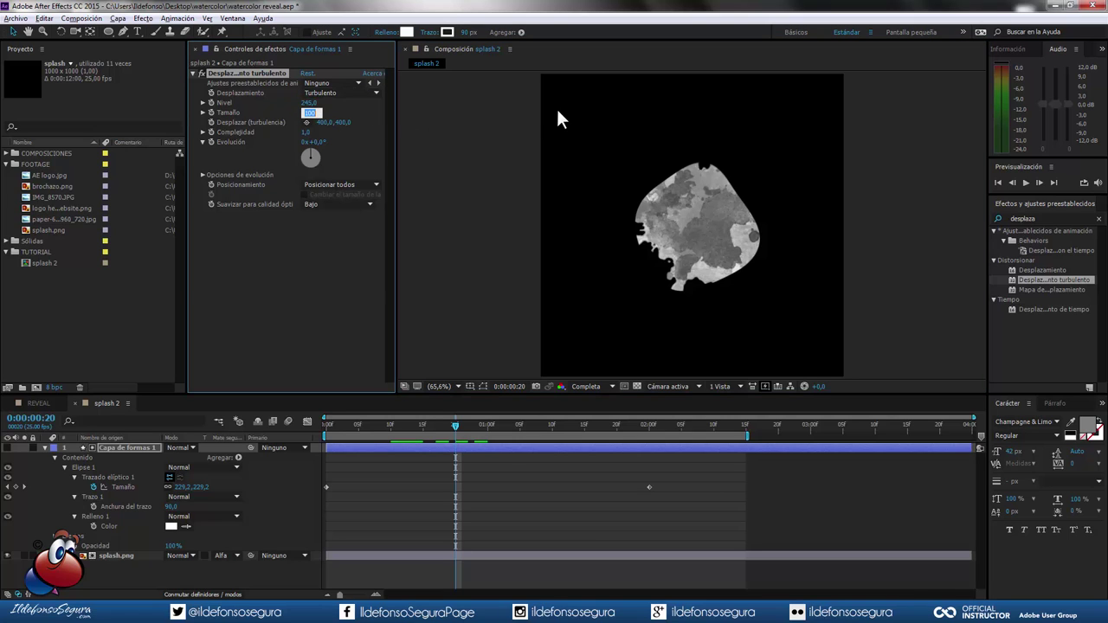
type("0")
key("Tab")
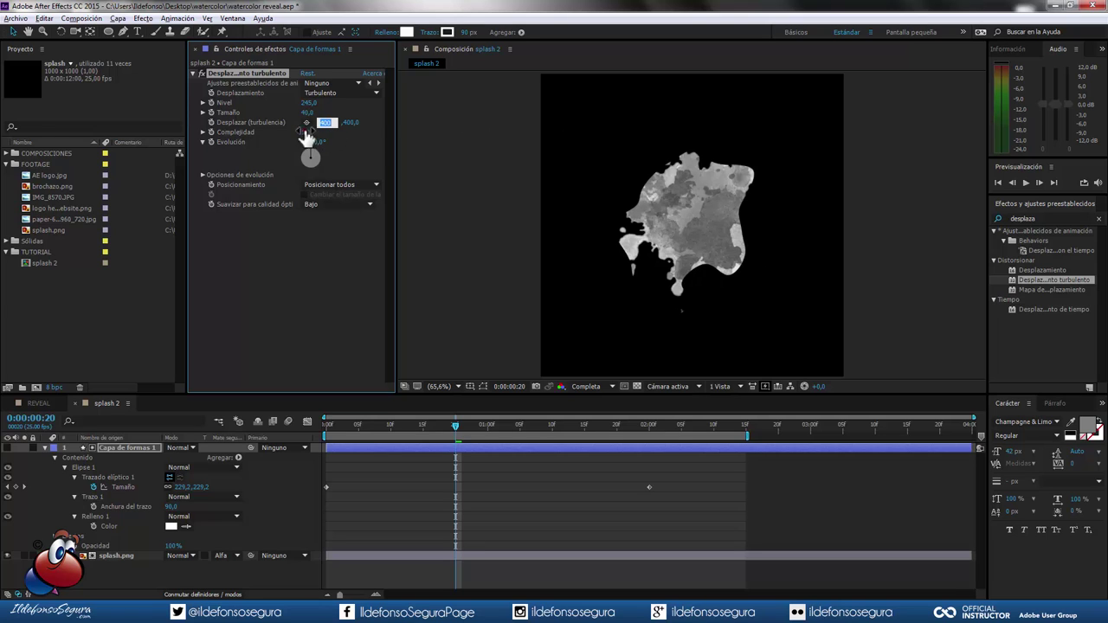
key("Tab")
key("Tab")
type("2,3")
key("Return")
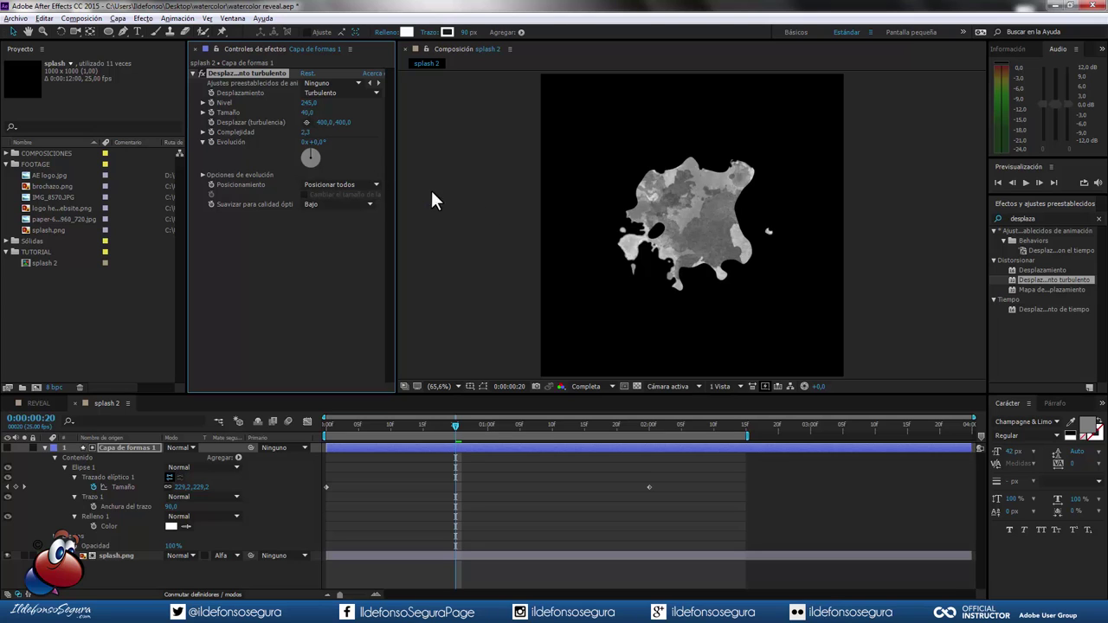
left_click_drag(450, 426, 299, 426)
left_click(1025, 183)
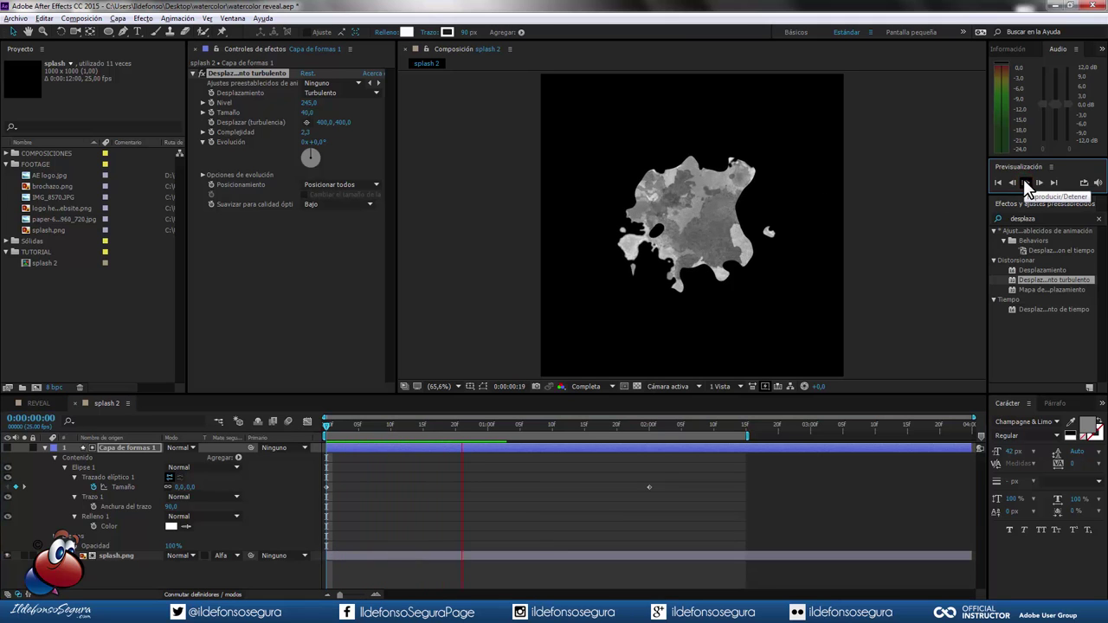
Apply Easy Ease to the ellipse's Tamaño keyframe at 2 seconds
left_click(1023, 178)
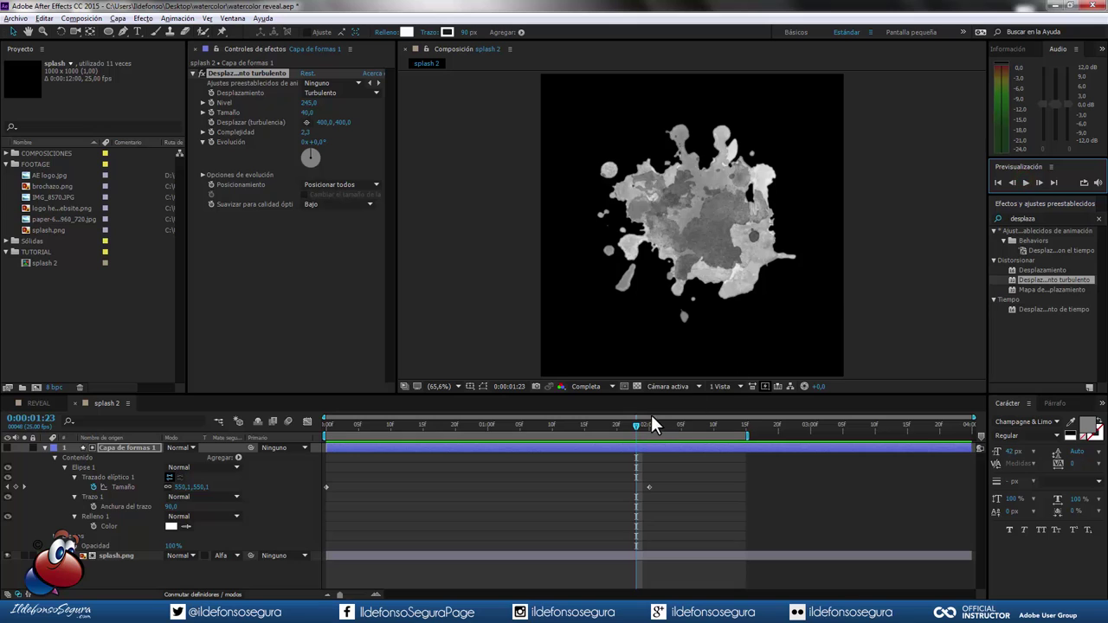
left_click_drag(636, 425, 650, 426)
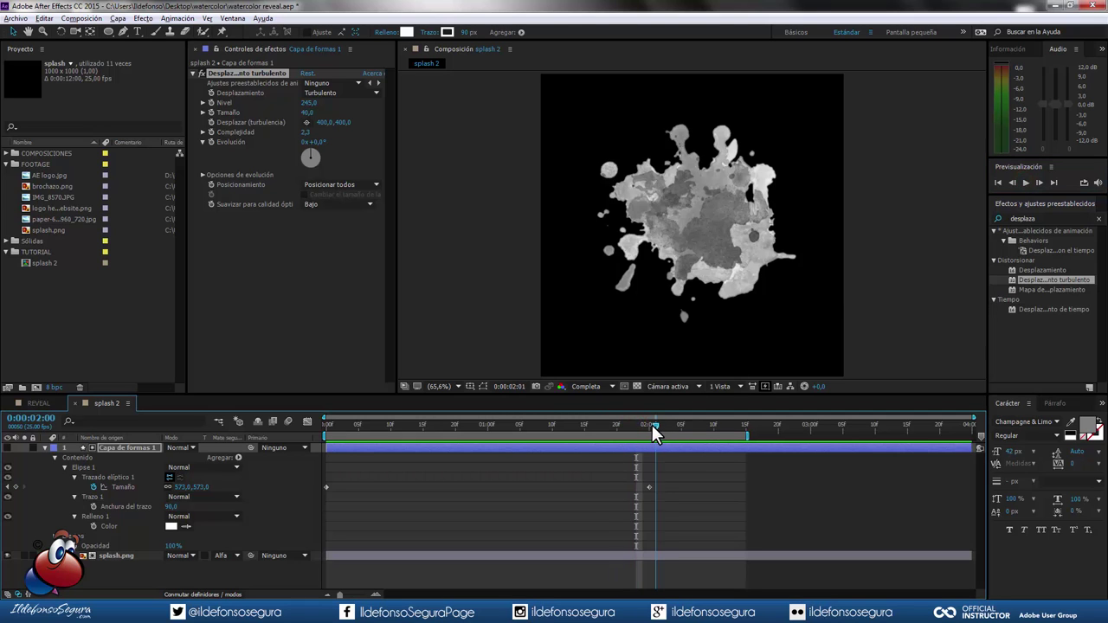
left_click(649, 486)
right_click(650, 487)
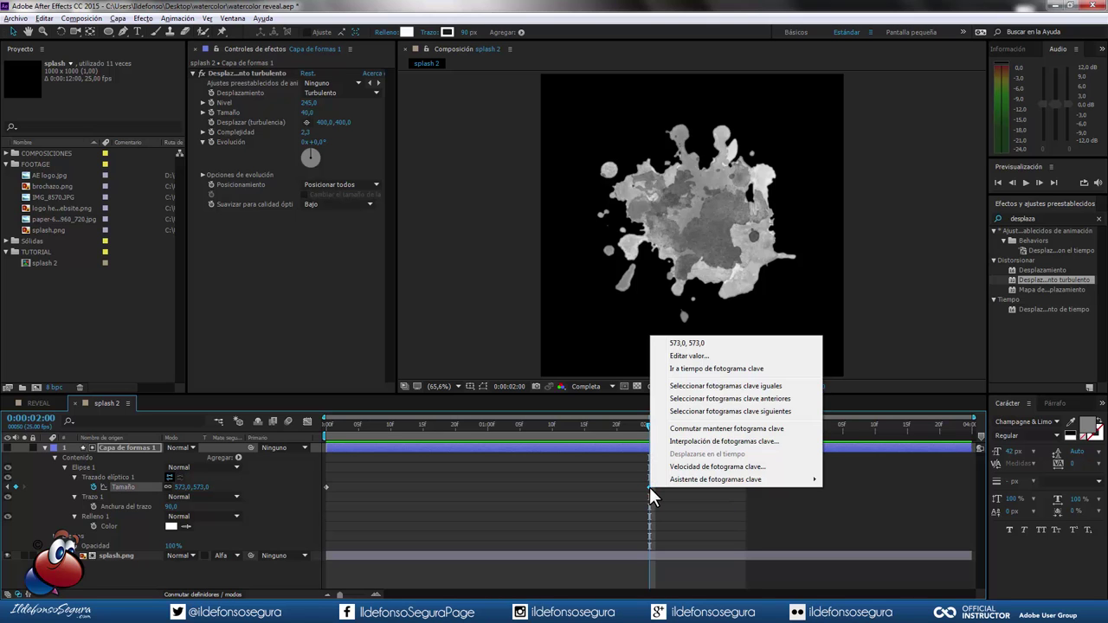
mouse_move(680, 479)
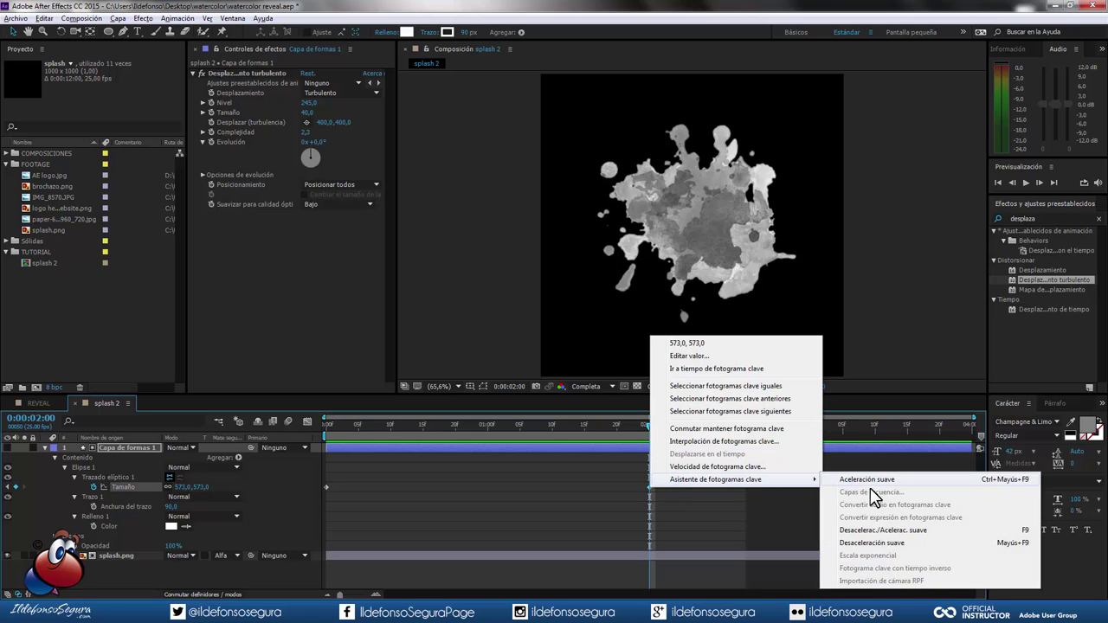
left_click(888, 531)
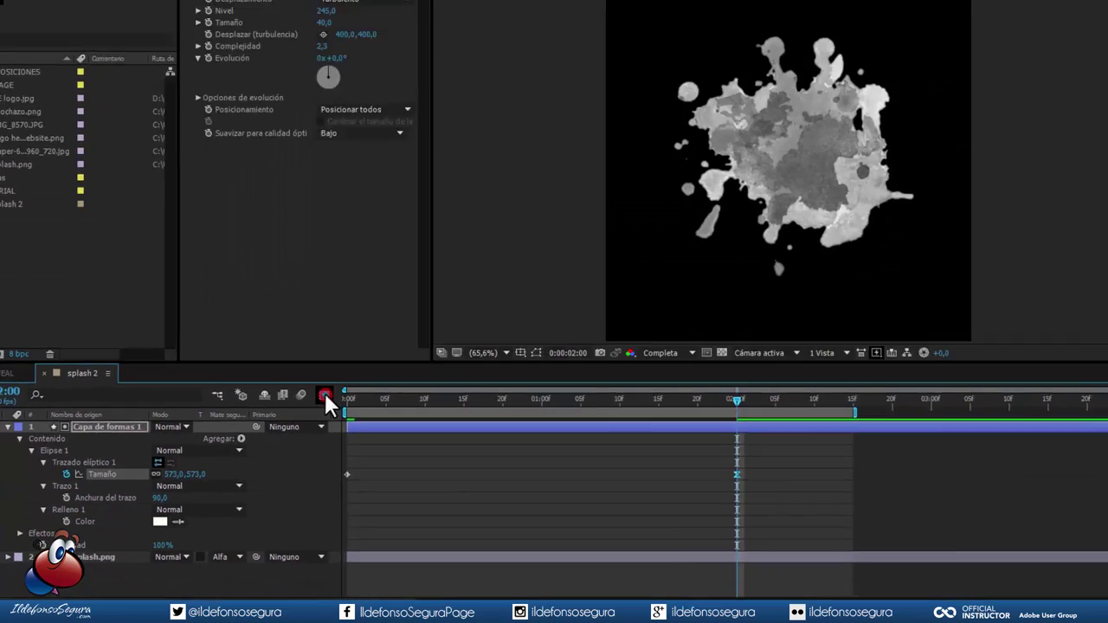
Lengthen the ease influence in the Graph Editor so the growth slows gradually
left_click(691, 267)
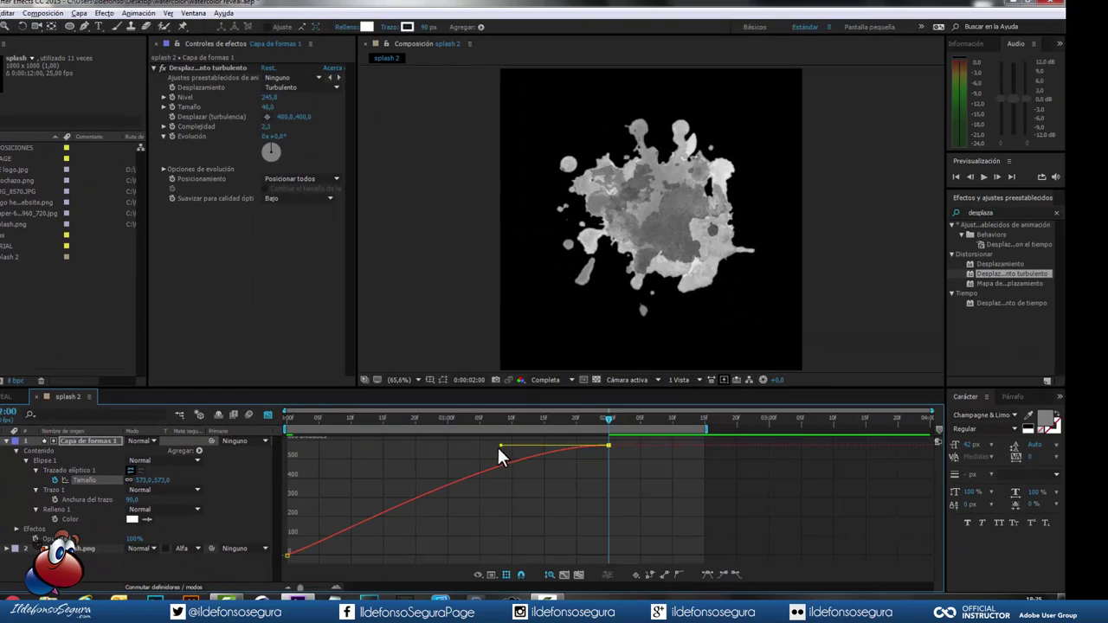
left_click_drag(499, 446, 408, 448)
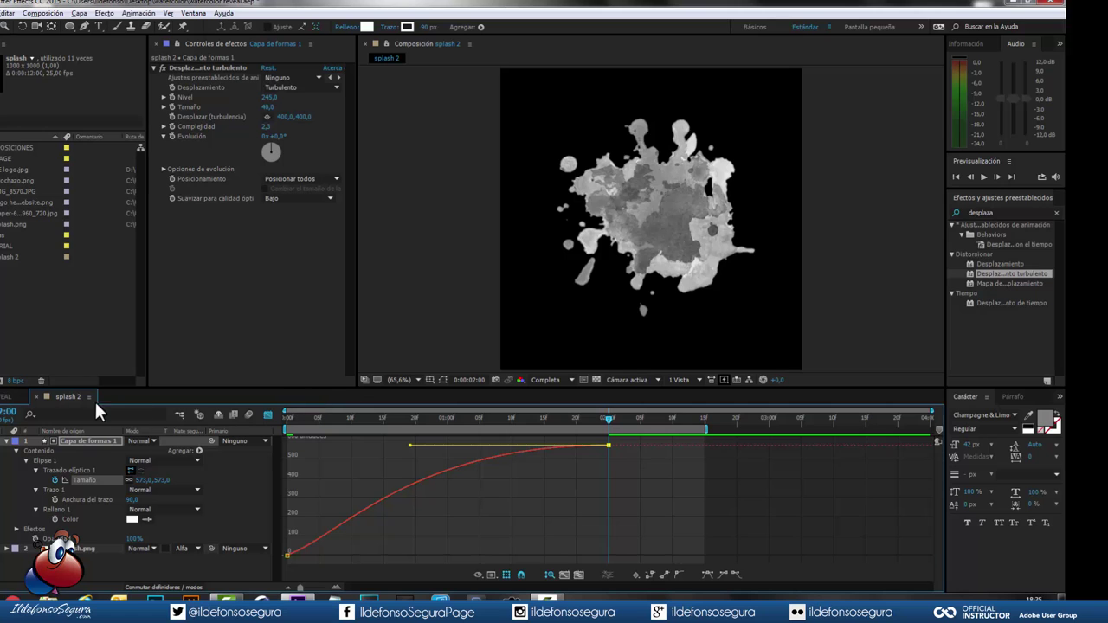
left_click(274, 418)
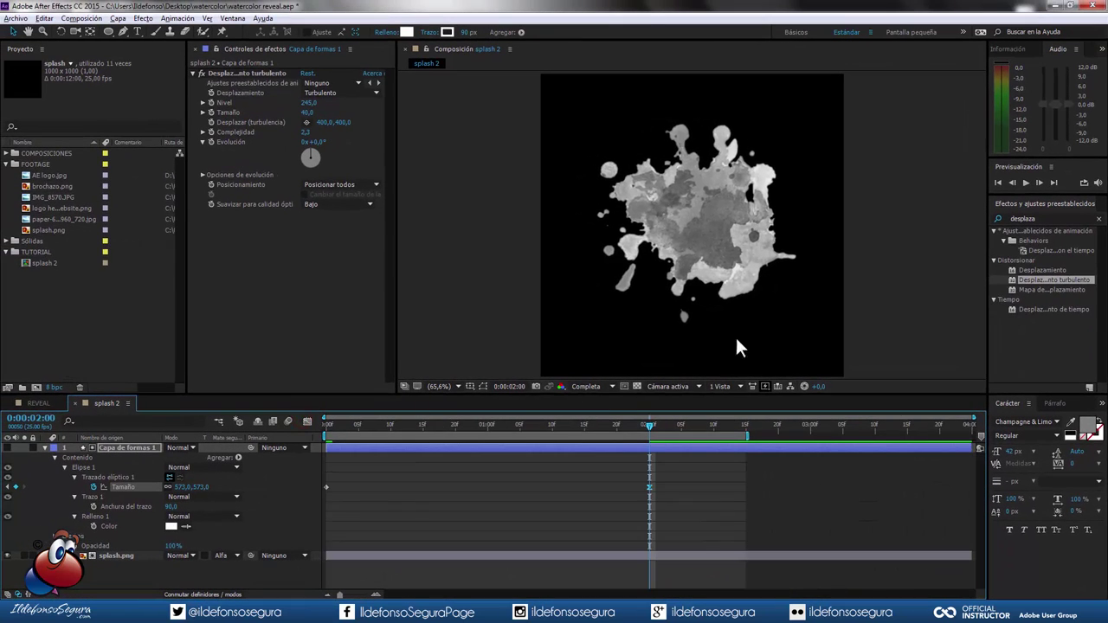
Preview the eased splash reveal from the first frame and collapse the shape layer
left_click(998, 183)
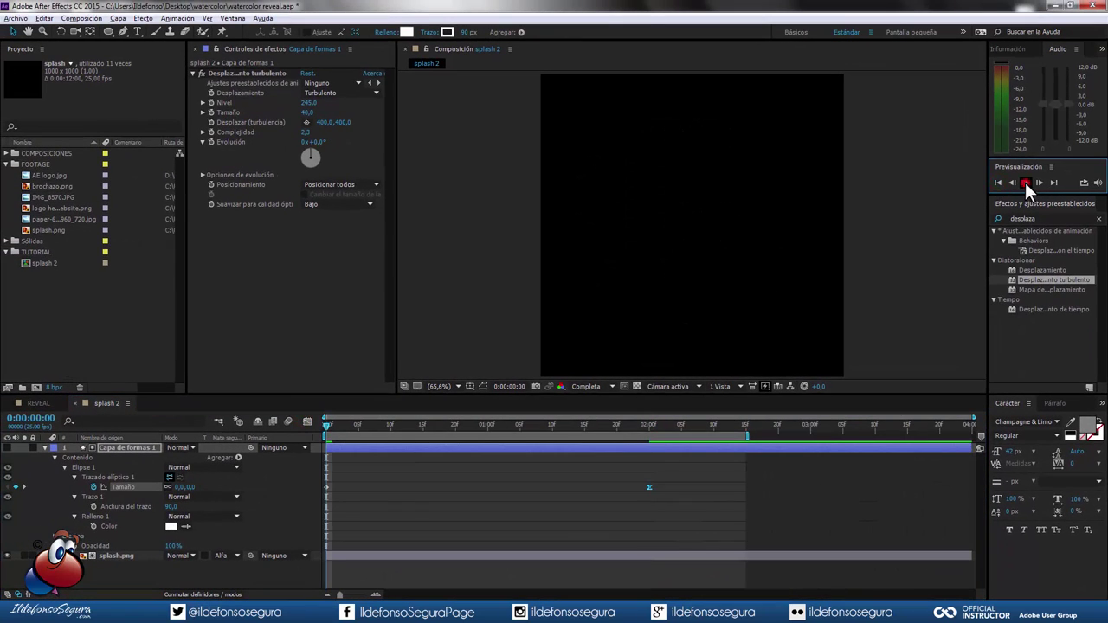
left_click(1025, 182)
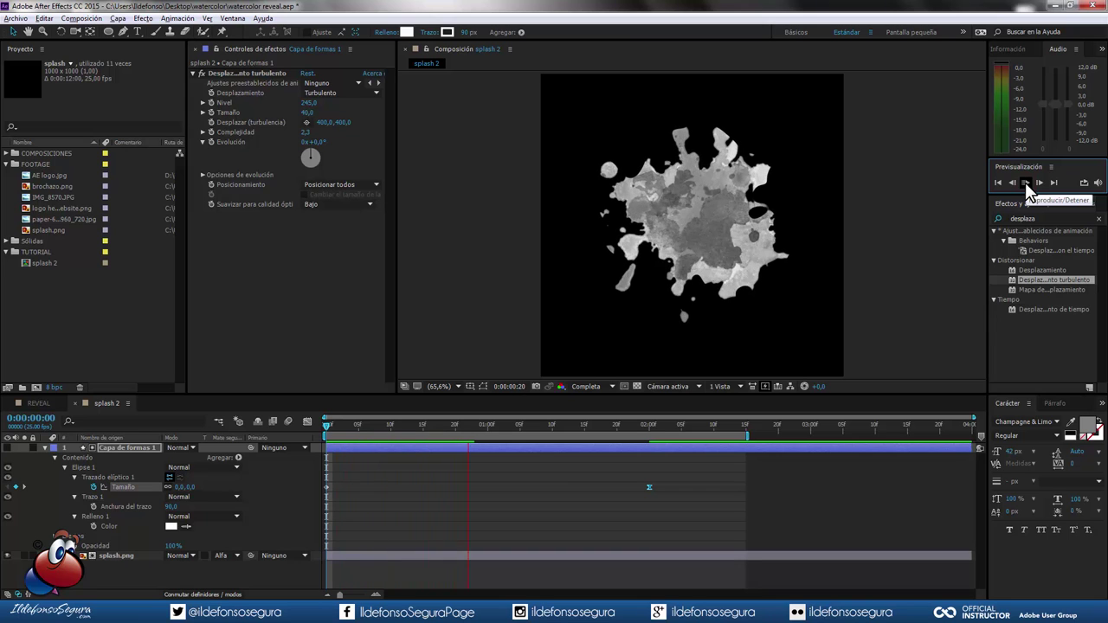
left_click(1025, 182)
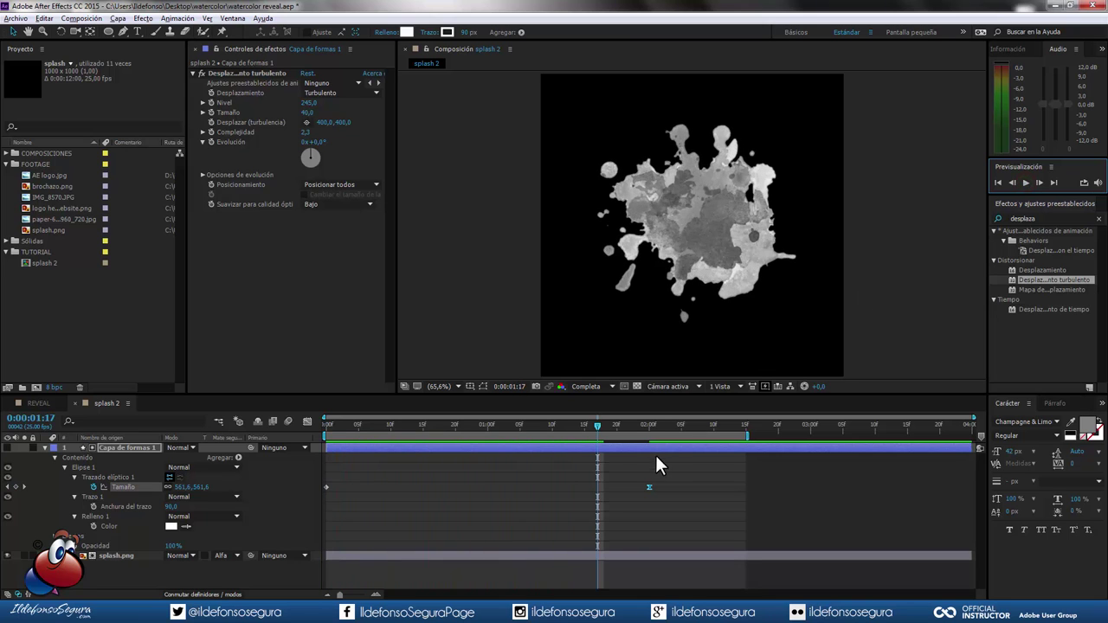
left_click(47, 445)
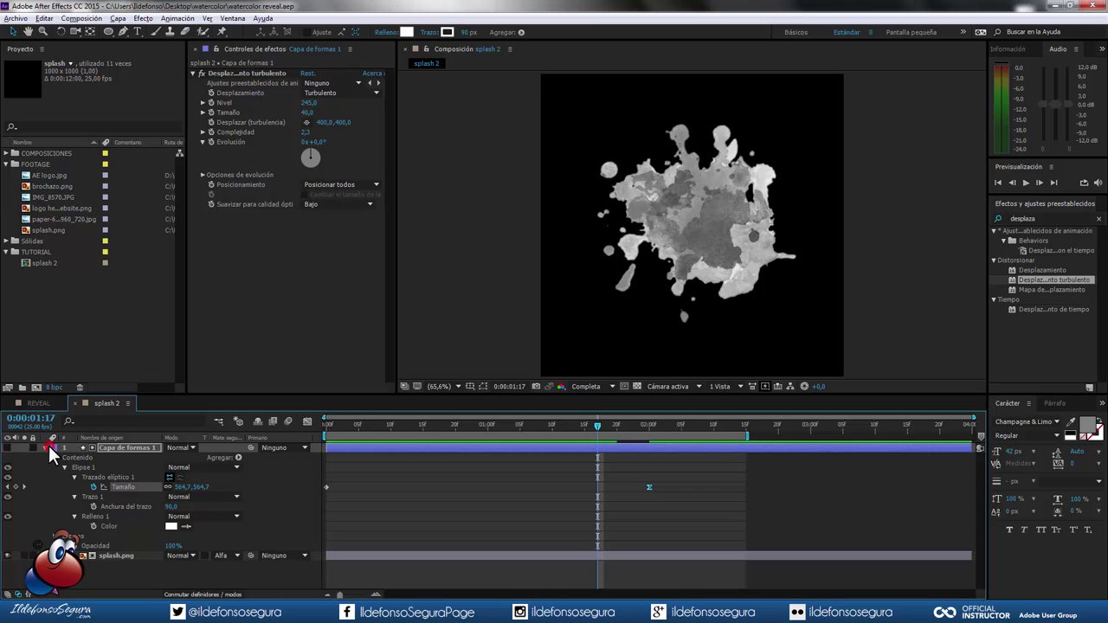
left_click(44, 445)
Duplicate the ellipse-and-splash.png pair and blend the upper splash.png in Multiplicar mode
left_click(113, 448)
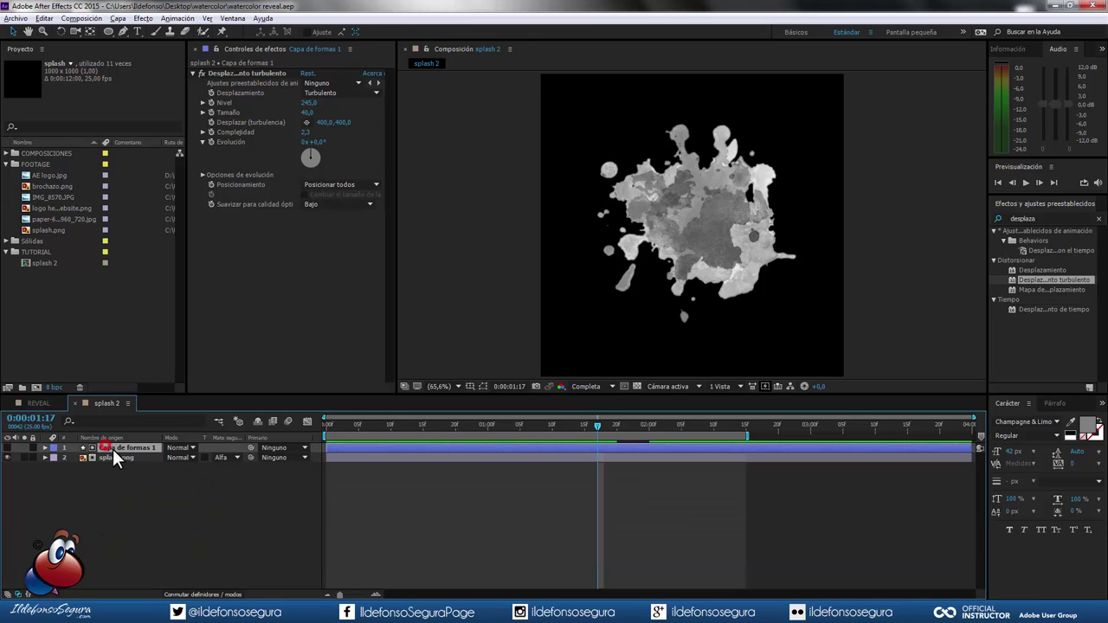
left_click(121, 456, "shift")
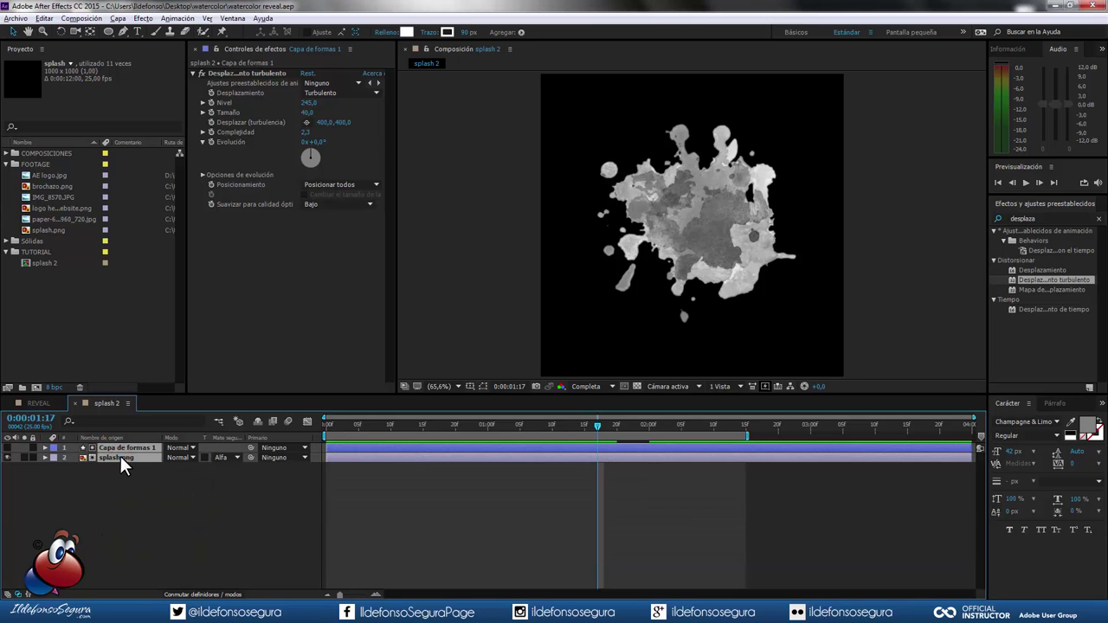
key("ctrl+d")
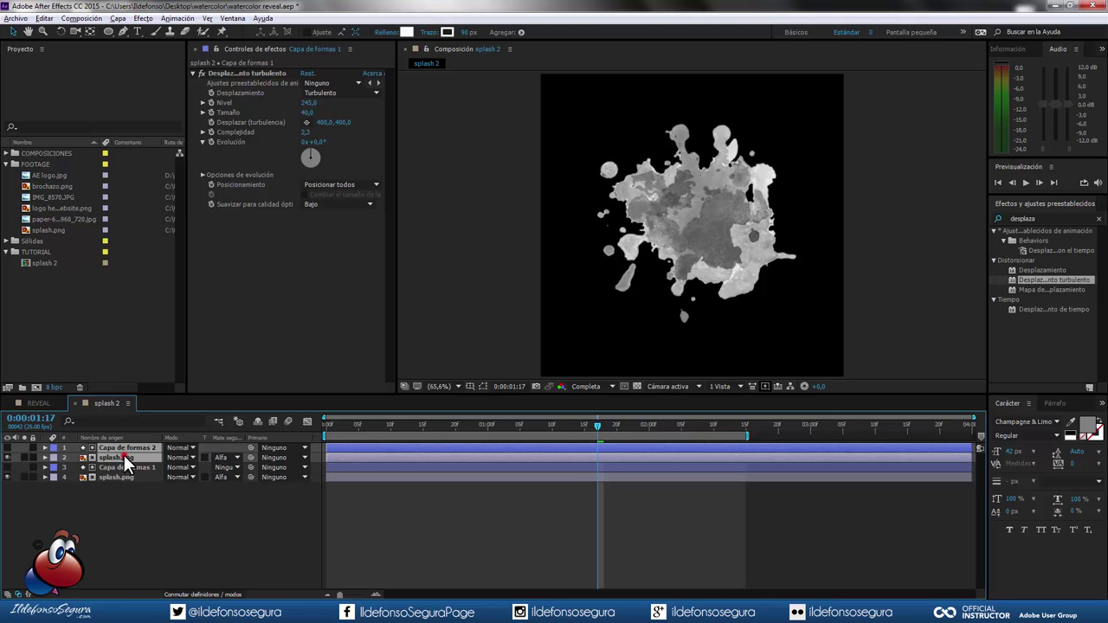
left_click(121, 489)
left_click(126, 458)
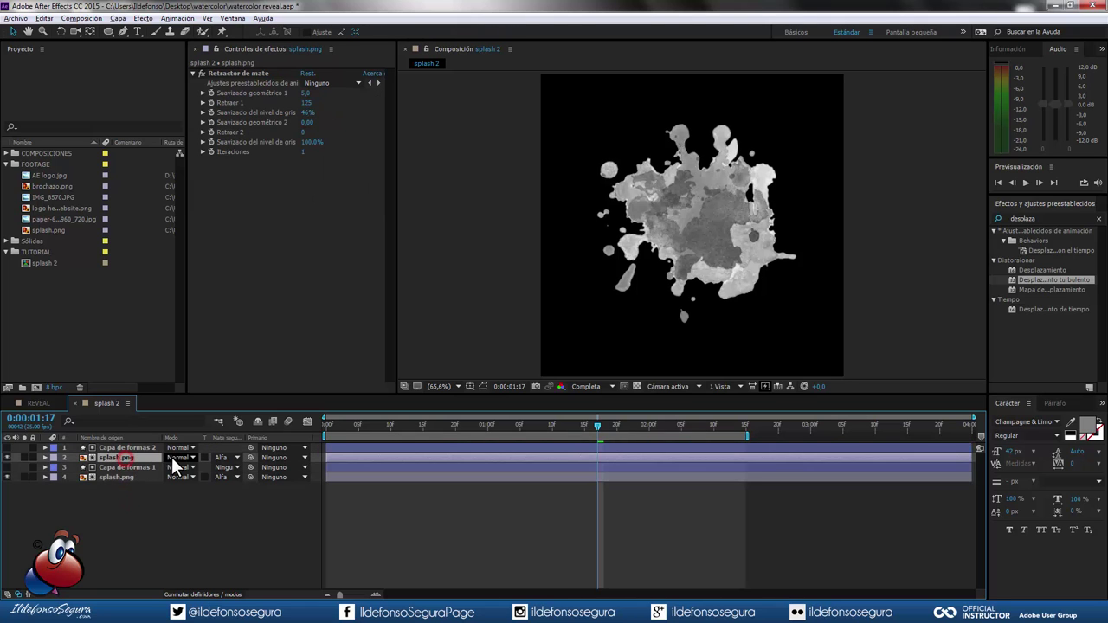
left_click(183, 458)
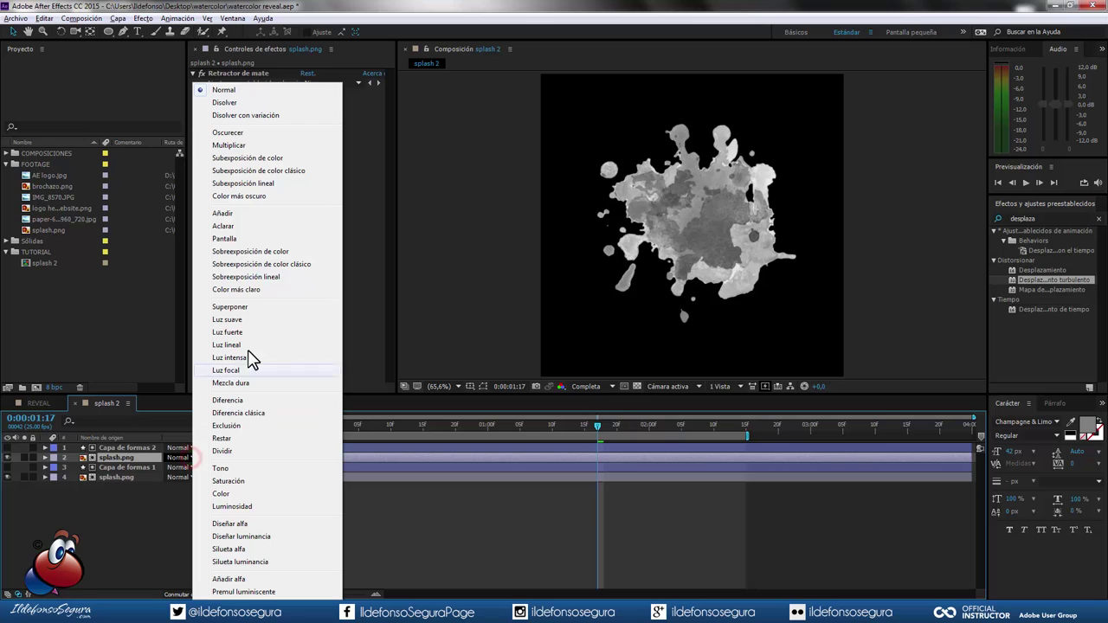
left_click(242, 146)
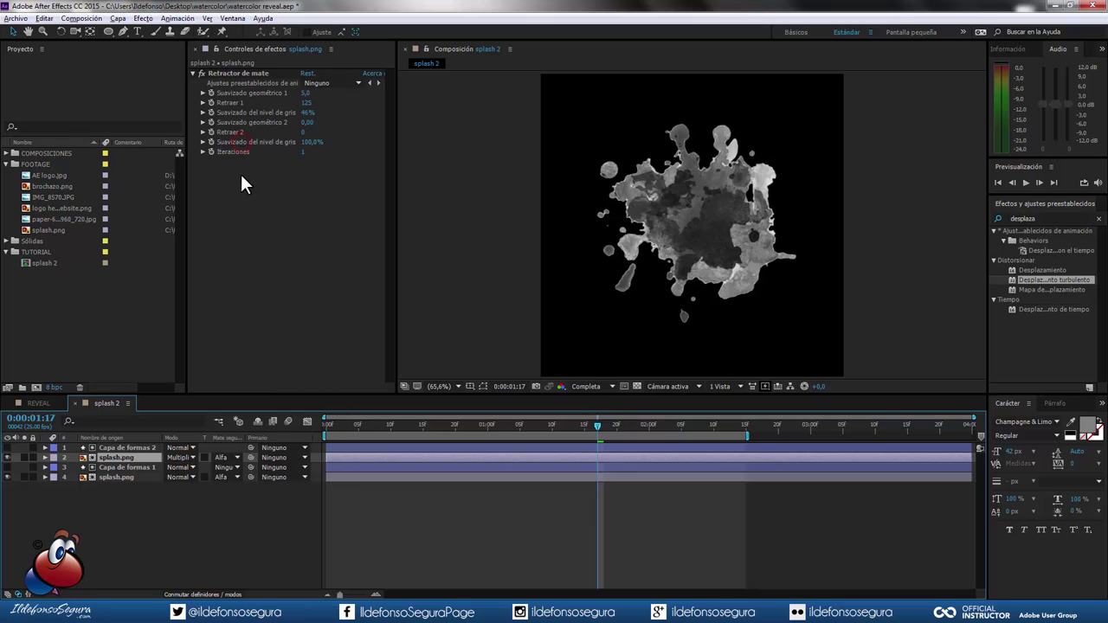
Duplicate the shape-and-splash pair again to make a third copy
left_click(137, 447)
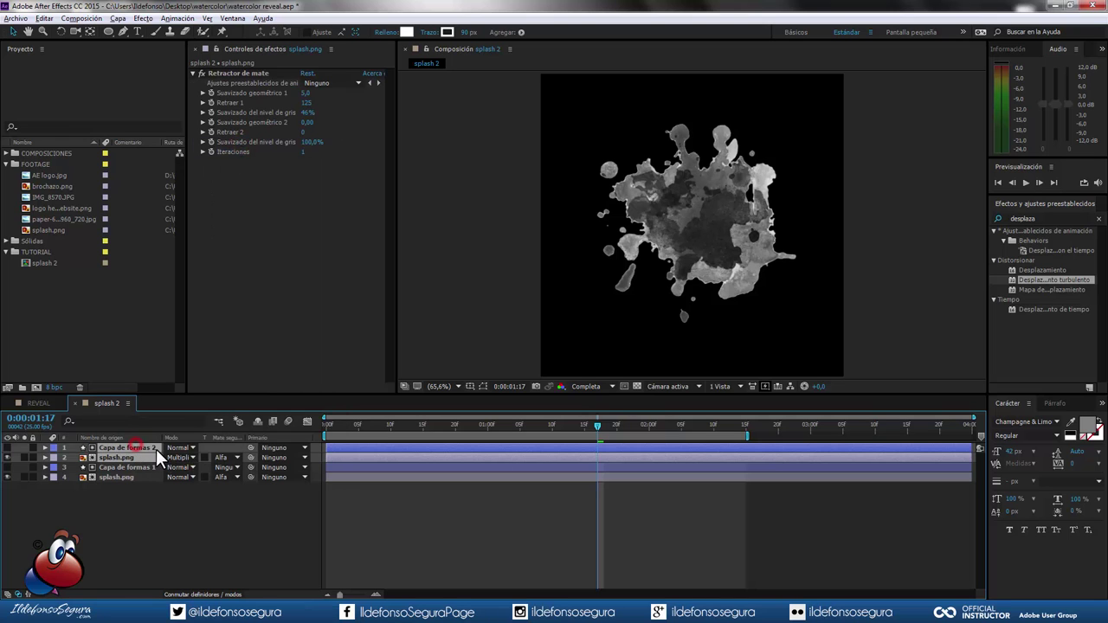
key("ctrl+d")
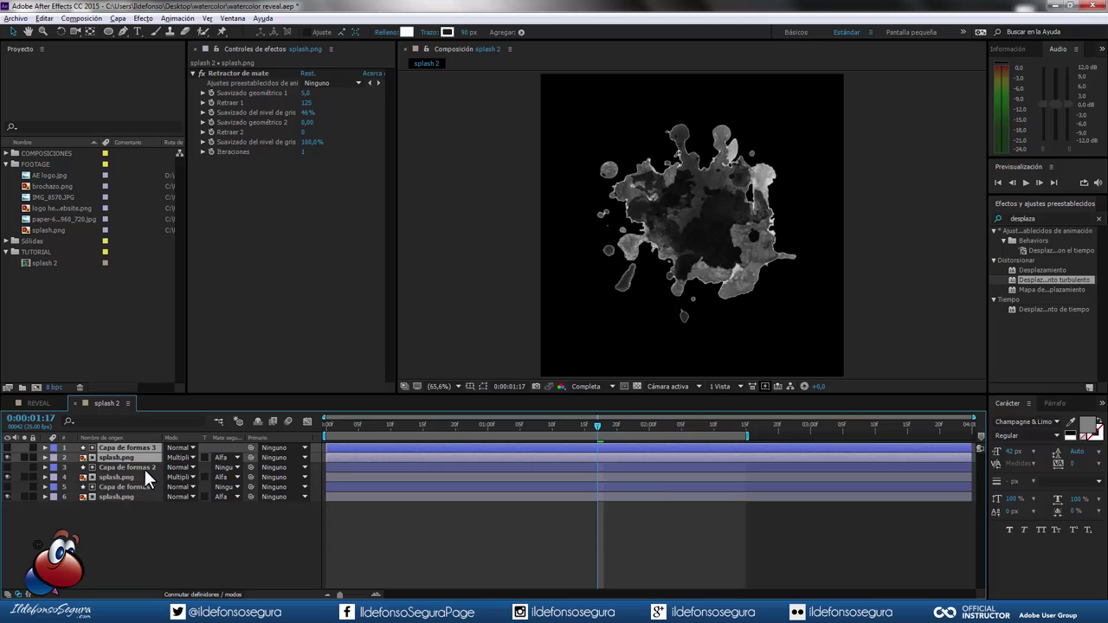
left_click(153, 476)
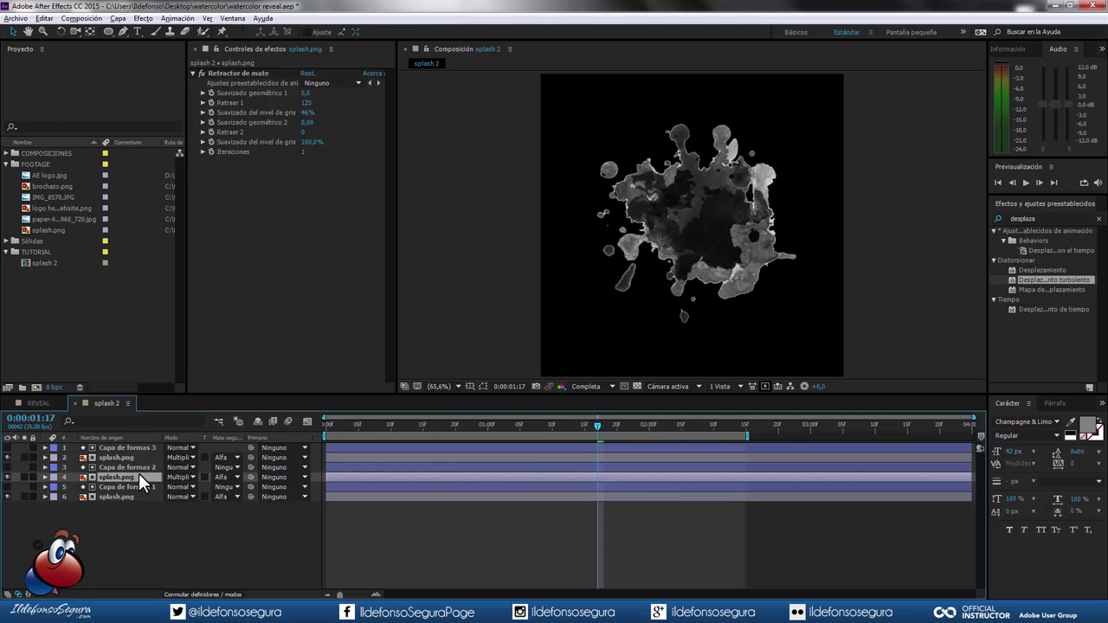
Rotate the middle splash.png copy to 180° and the top copy to 270°
key("r")
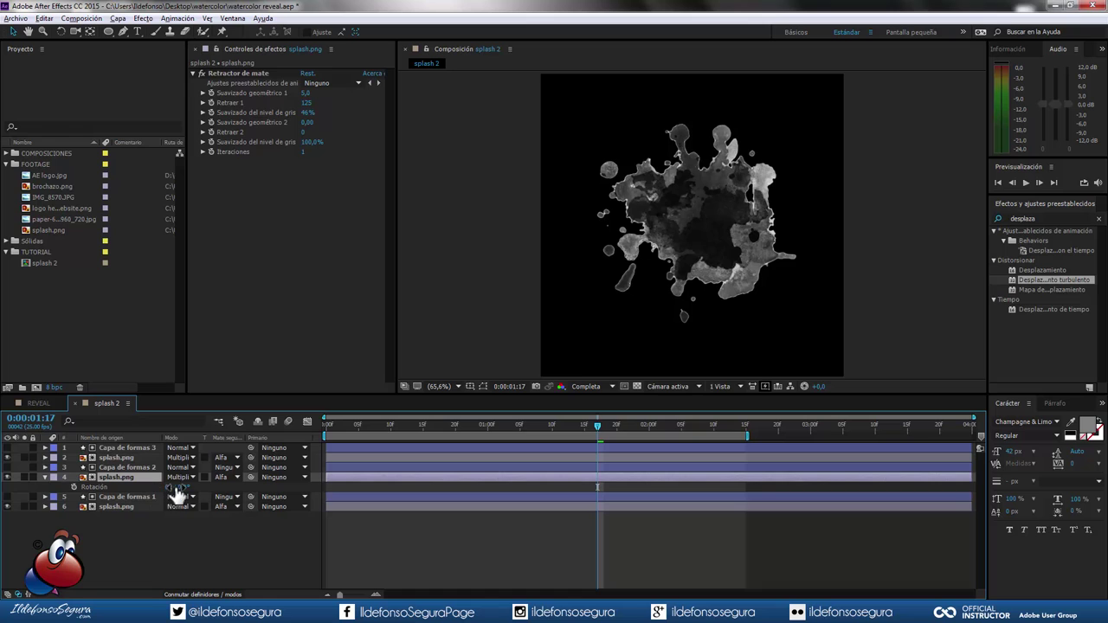
left_click(179, 487)
type("180")
key("Return")
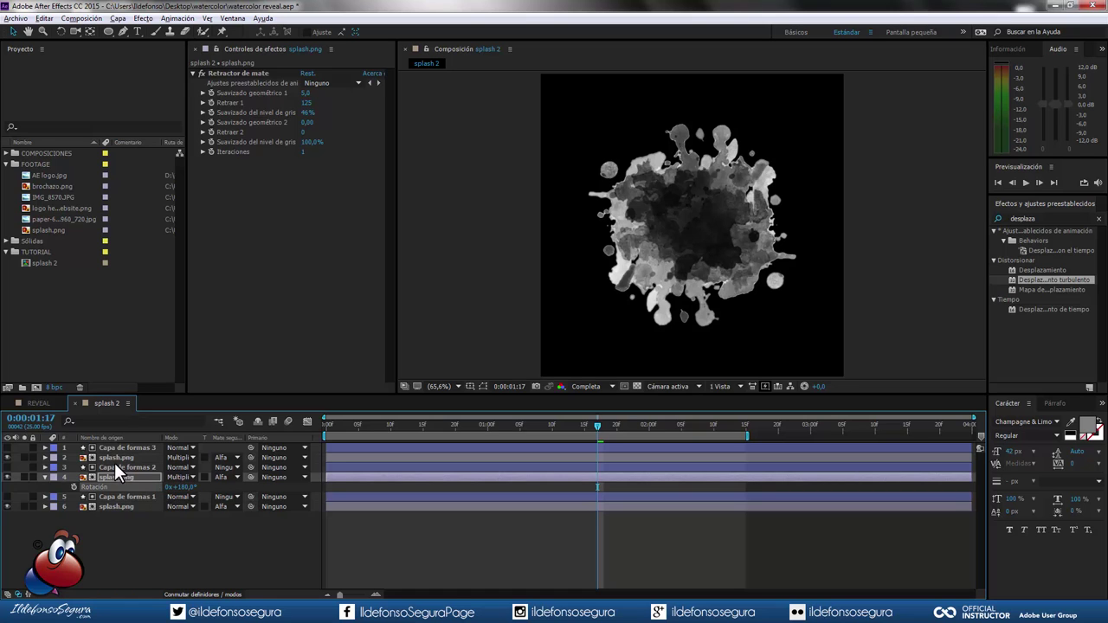
left_click(115, 458)
key("r")
left_click(182, 468)
type("270")
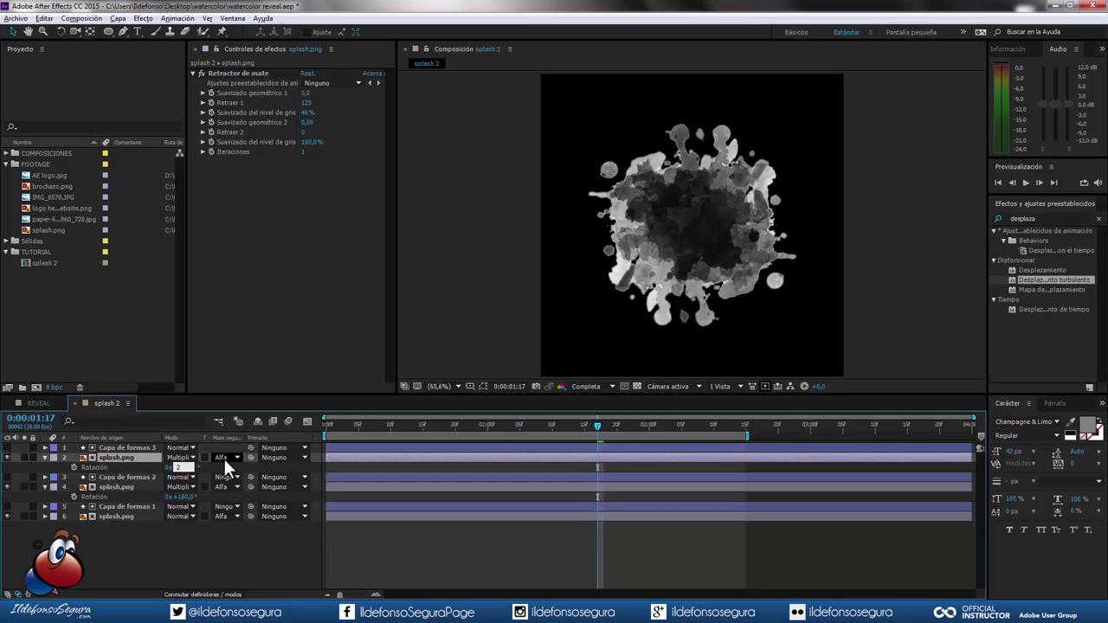
key("Return")
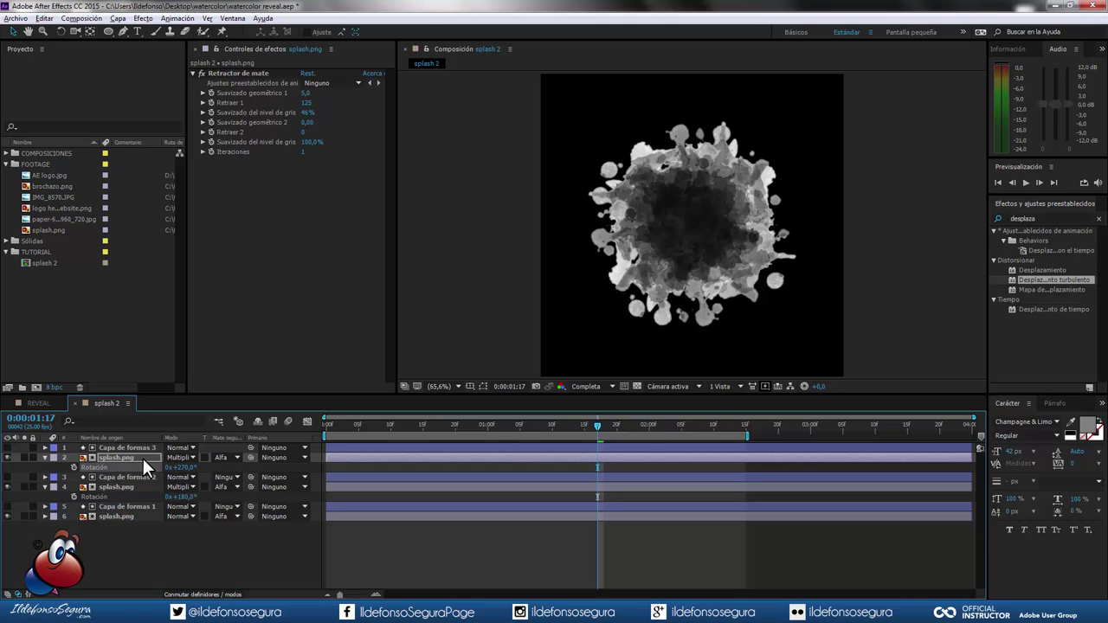
Check both splash copies' opacity and rotation, then select Capa de formas 2's displacement amount
key("t")
left_click(125, 488)
key("t")
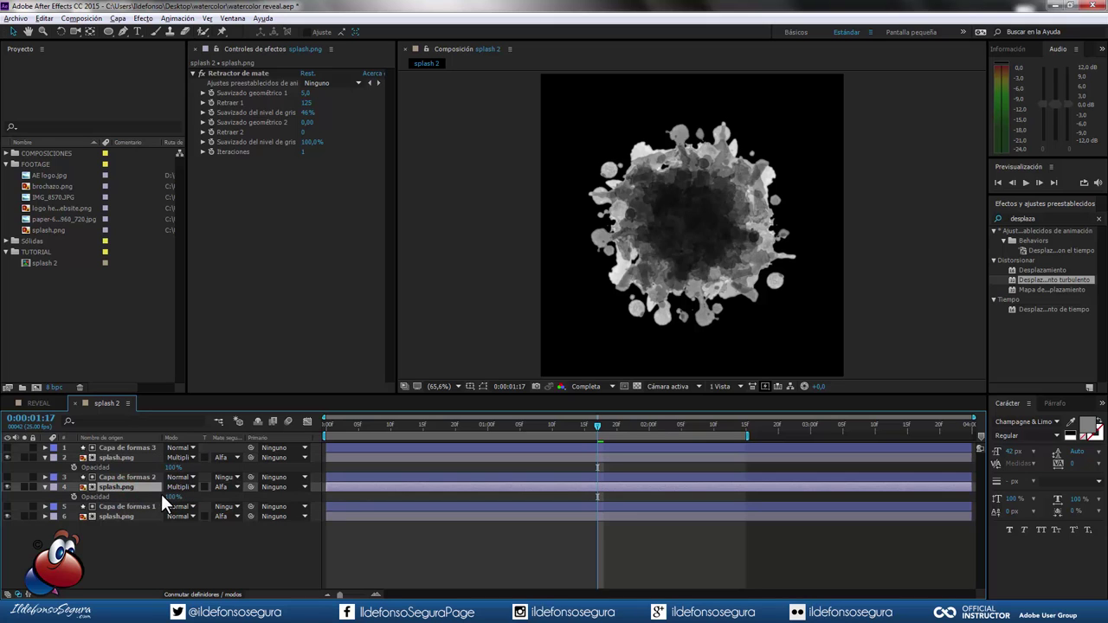
left_click(132, 458)
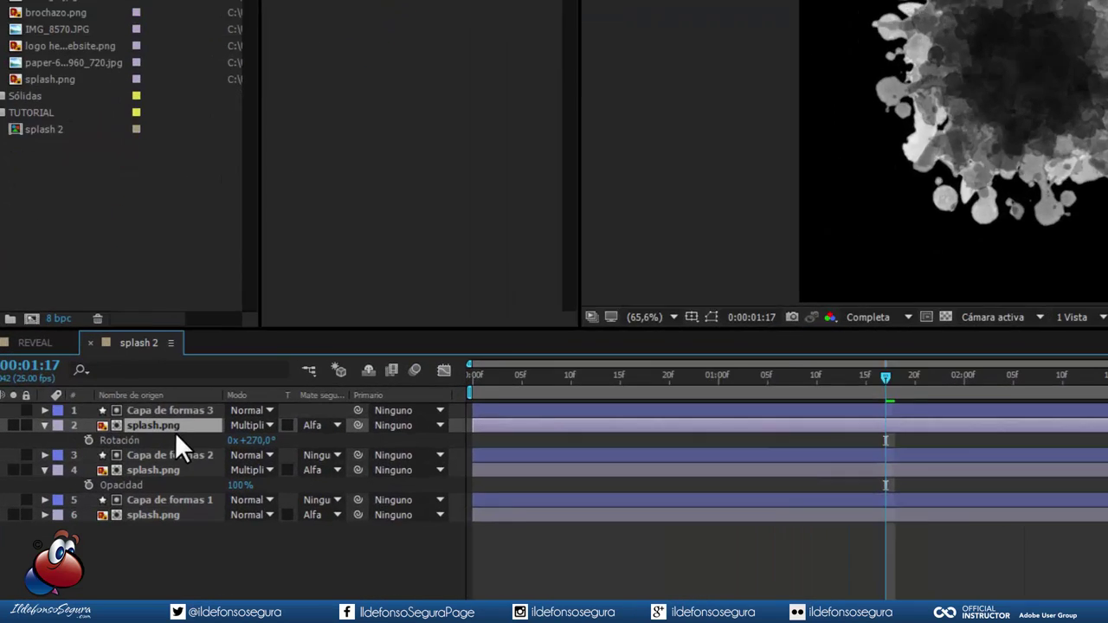
key("r")
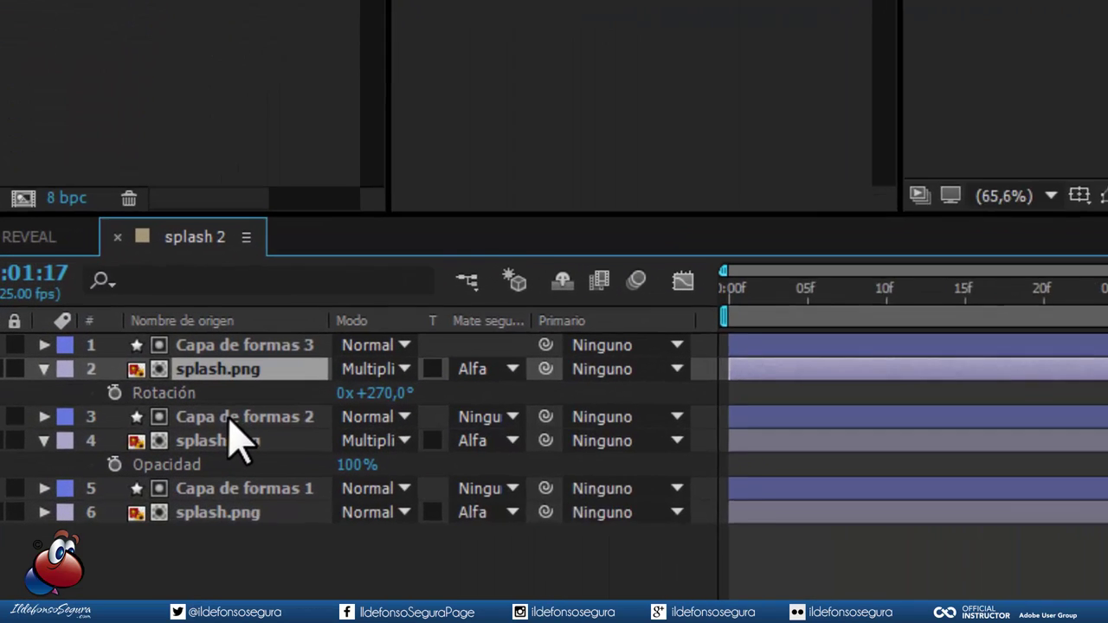
left_click(251, 424)
key("r")
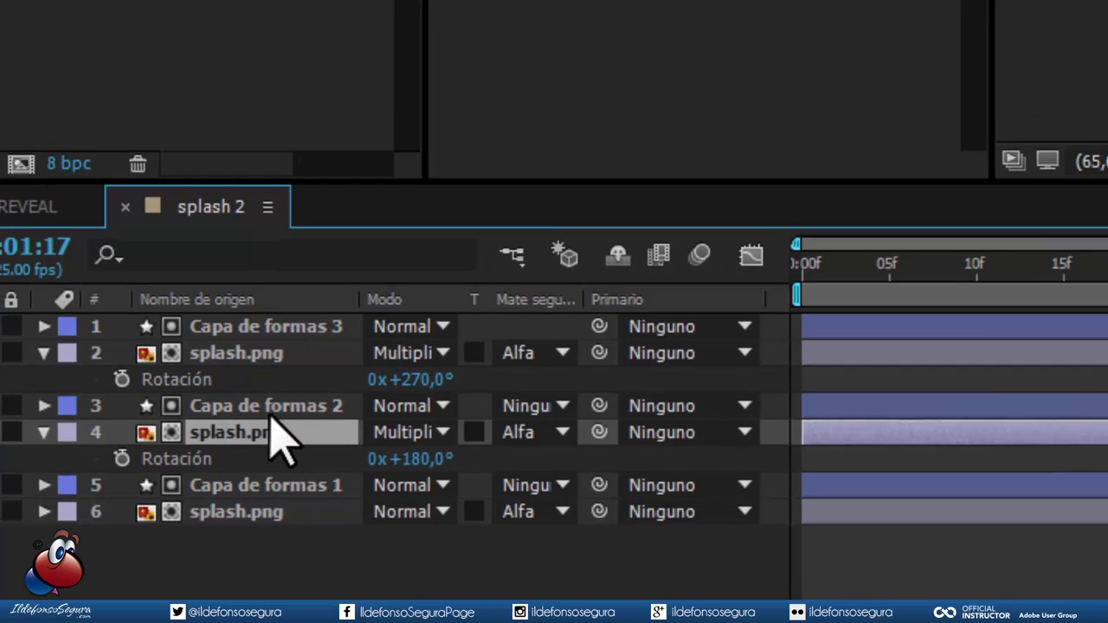
left_click(195, 440)
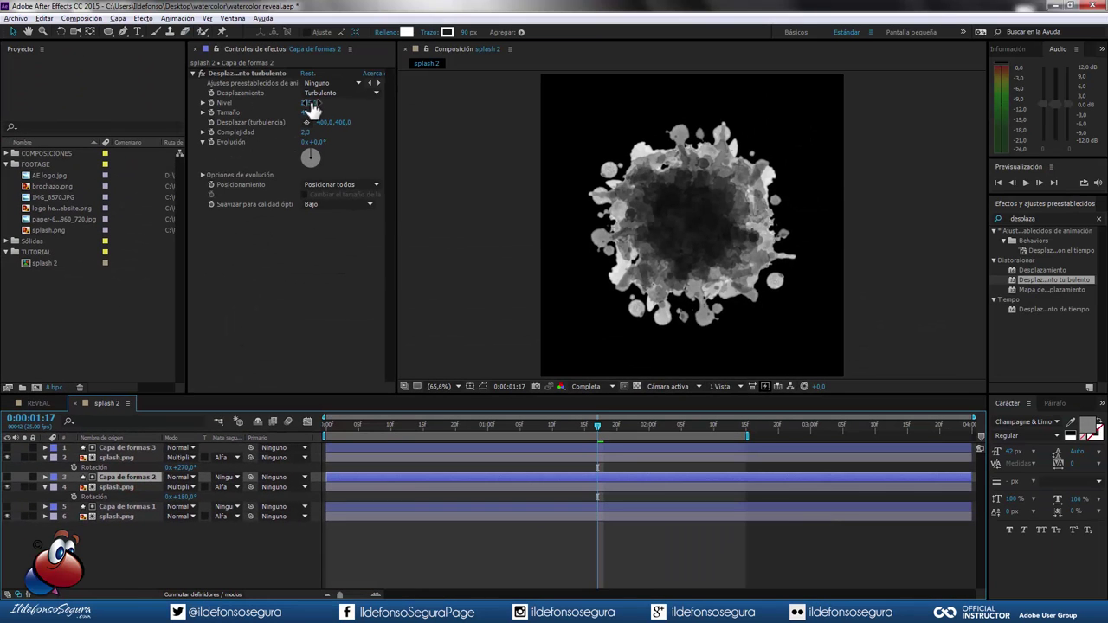
left_click(310, 103)
Give Capa de formas 2 displacement amount 270, size 70 and complexity 2,6
type("270")
key("Tab")
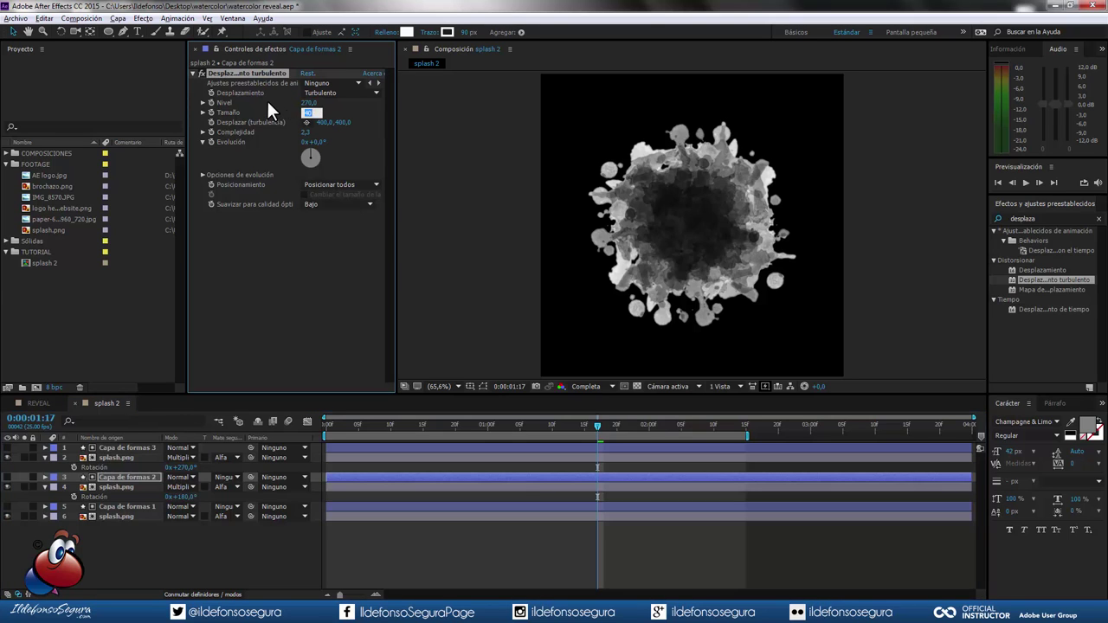
type("70")
key("Tab")
key("Tab")
key("Tab")
type("2,6")
key("Return")
Set Capa de formas 3 to size 10 and complexity 3, then turn Capa de formas 2's Evolución dial
left_click(133, 447)
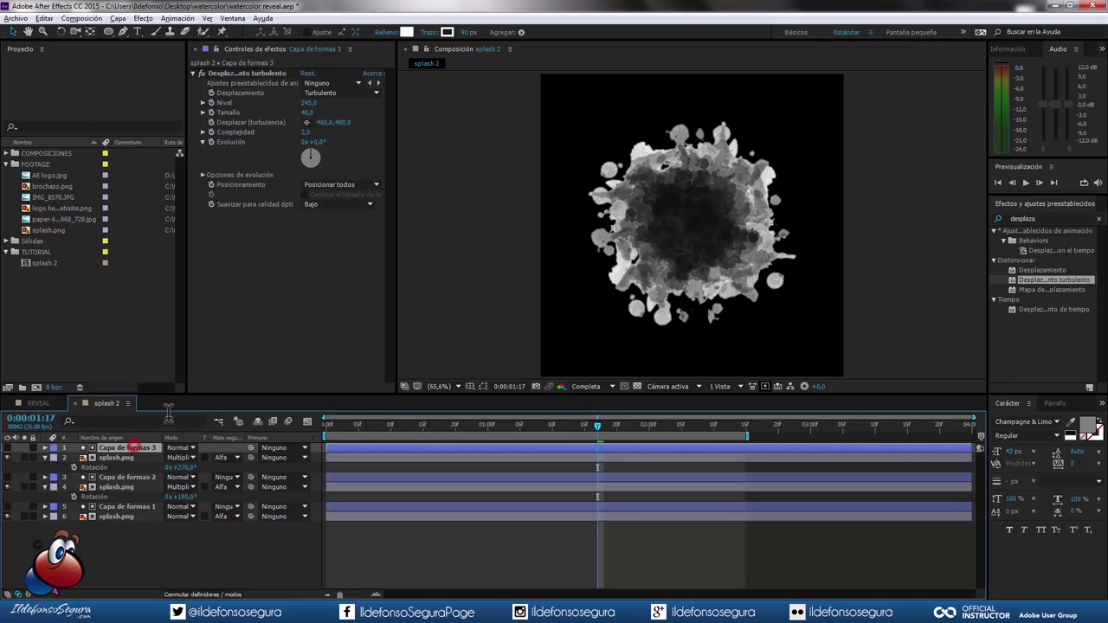
left_click(309, 112)
type("1")
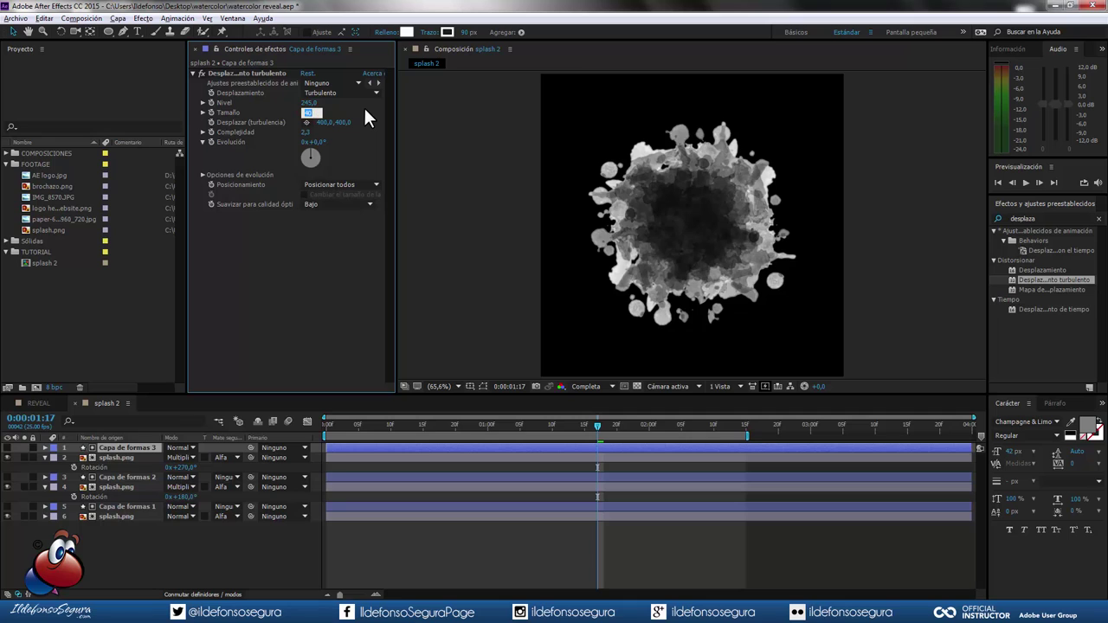
type("0")
key("Tab")
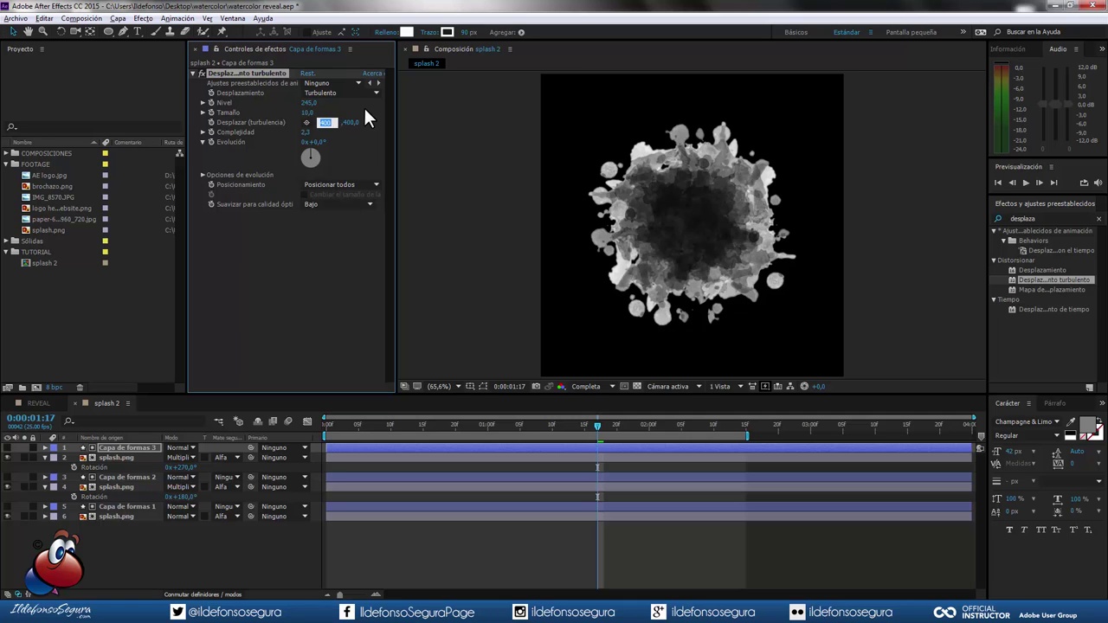
left_click(306, 132)
type("3")
key("Tab")
left_click(133, 476)
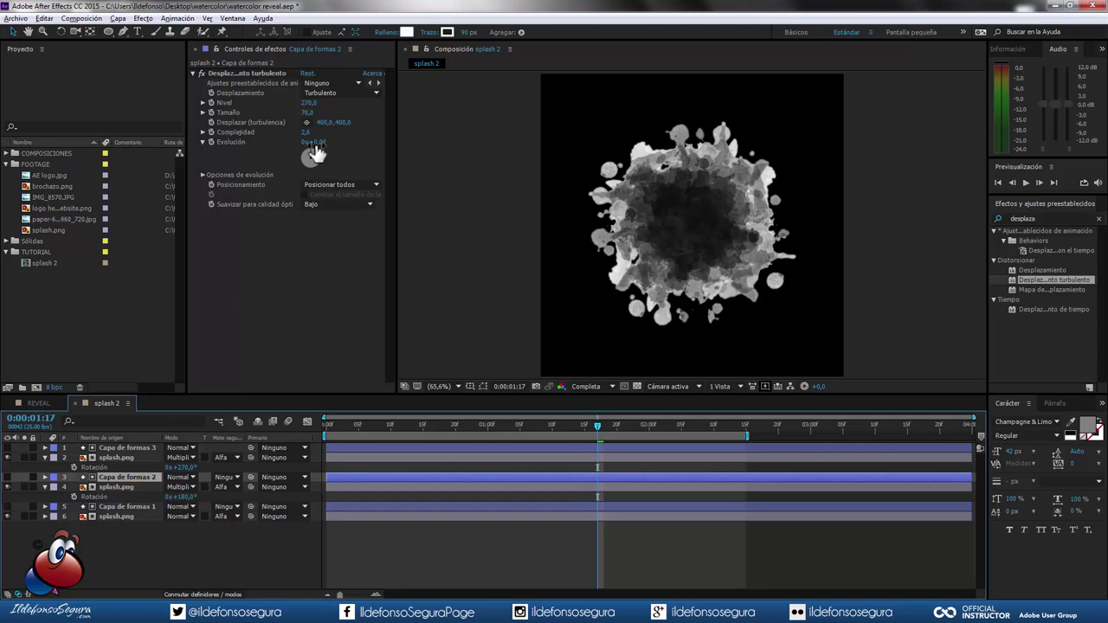
left_click_drag(317, 152, 312, 165)
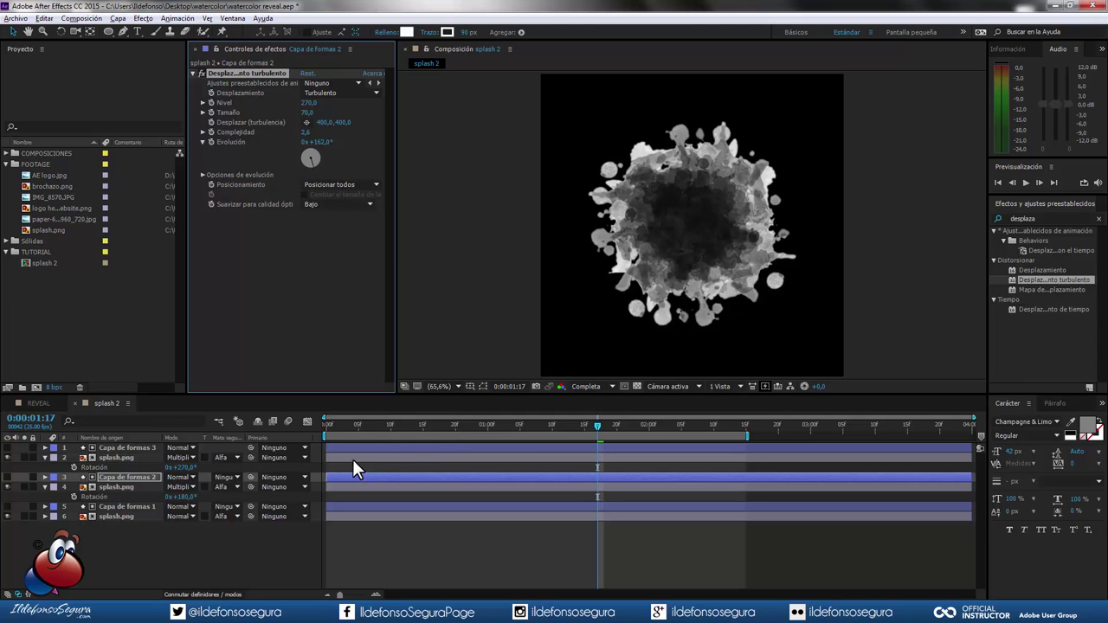
Shift the second splash pair a few frames later and the third pair later still
left_click(139, 482, "shift")
left_click(138, 483, "shift")
left_click_drag(335, 484, 350, 483)
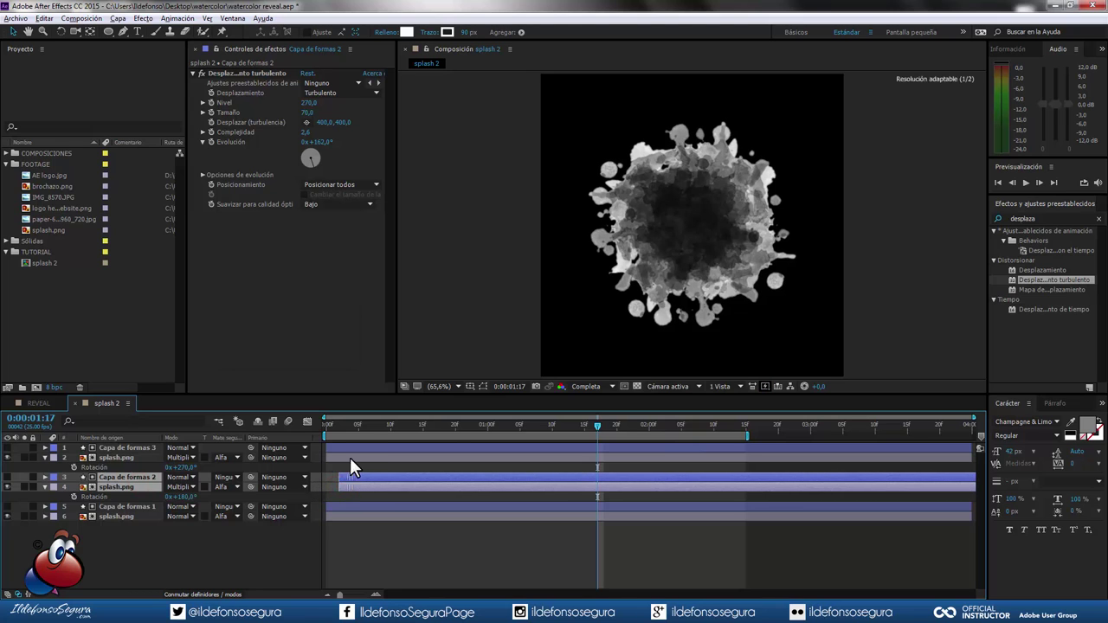
left_click(352, 450, "shift")
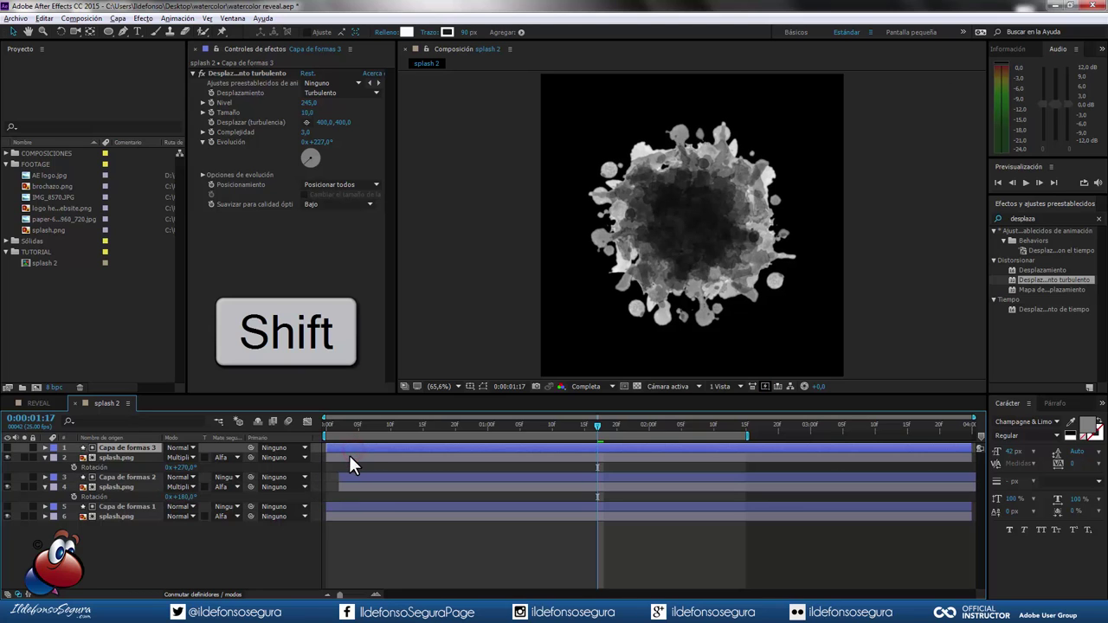
double_click(349, 457)
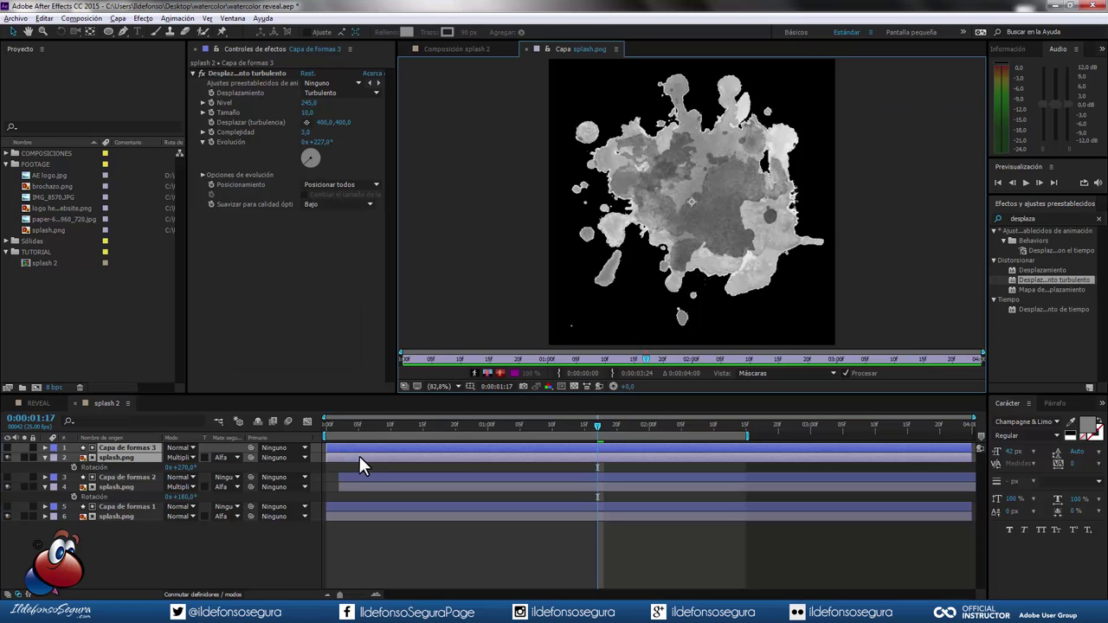
left_click_drag(361, 453, 373, 453)
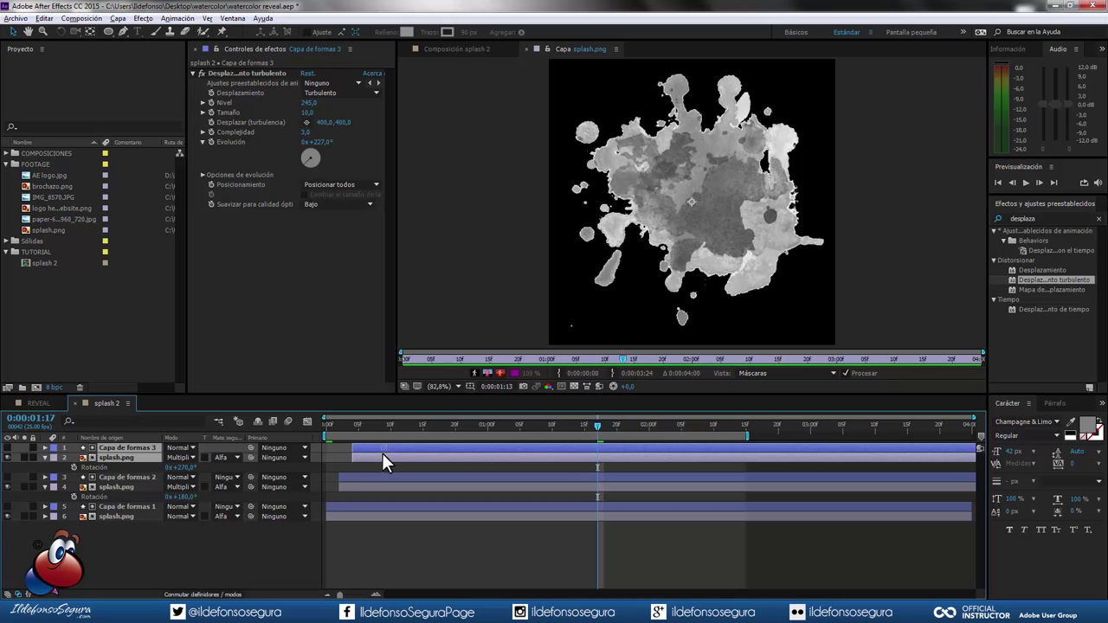
Close the splash.png layer view and preview the staggered reveal from the first frame
left_click(527, 49)
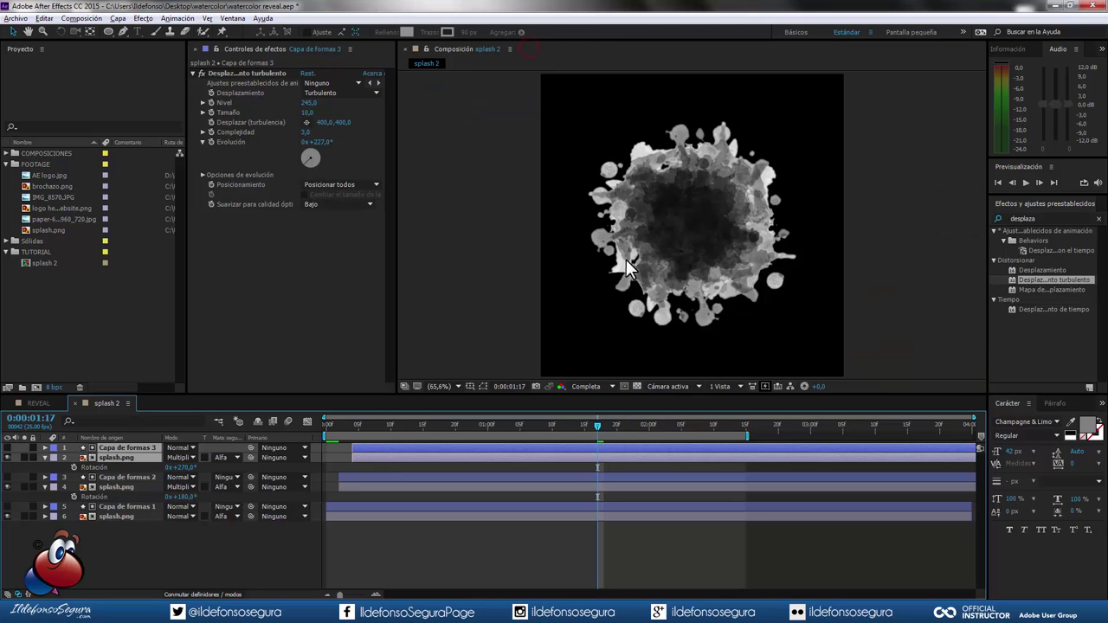
left_click(998, 183)
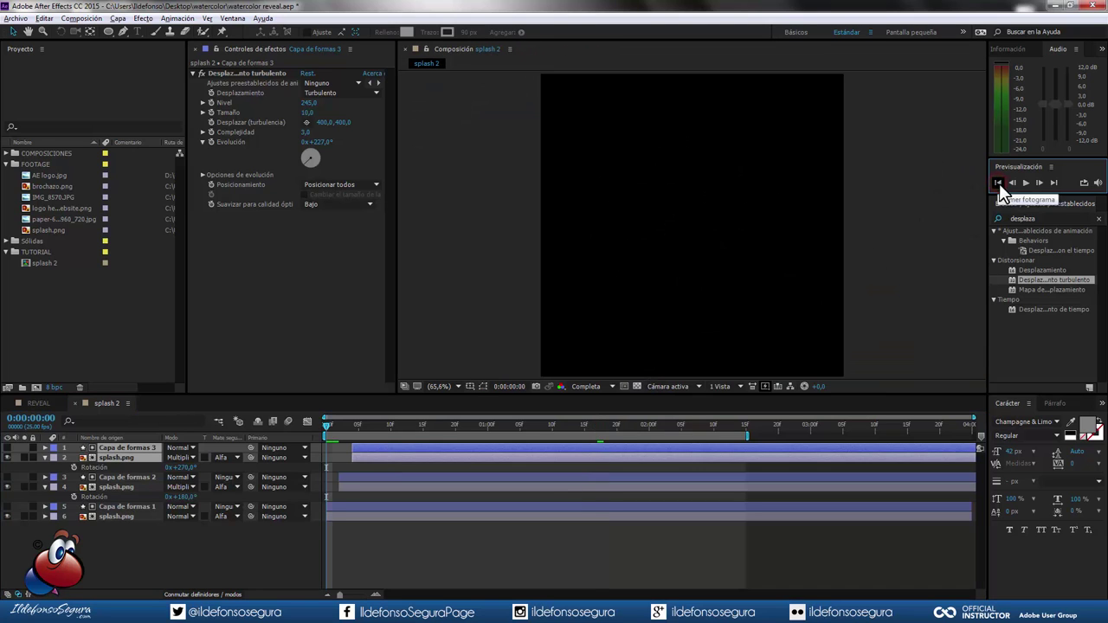
left_click(1025, 183)
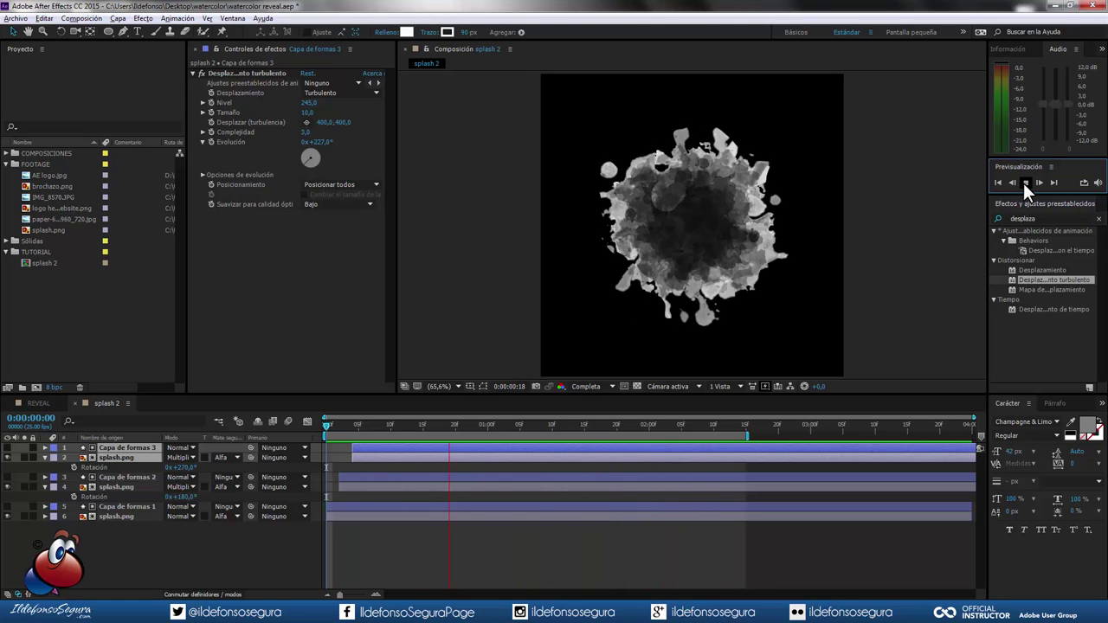
left_click(1023, 183)
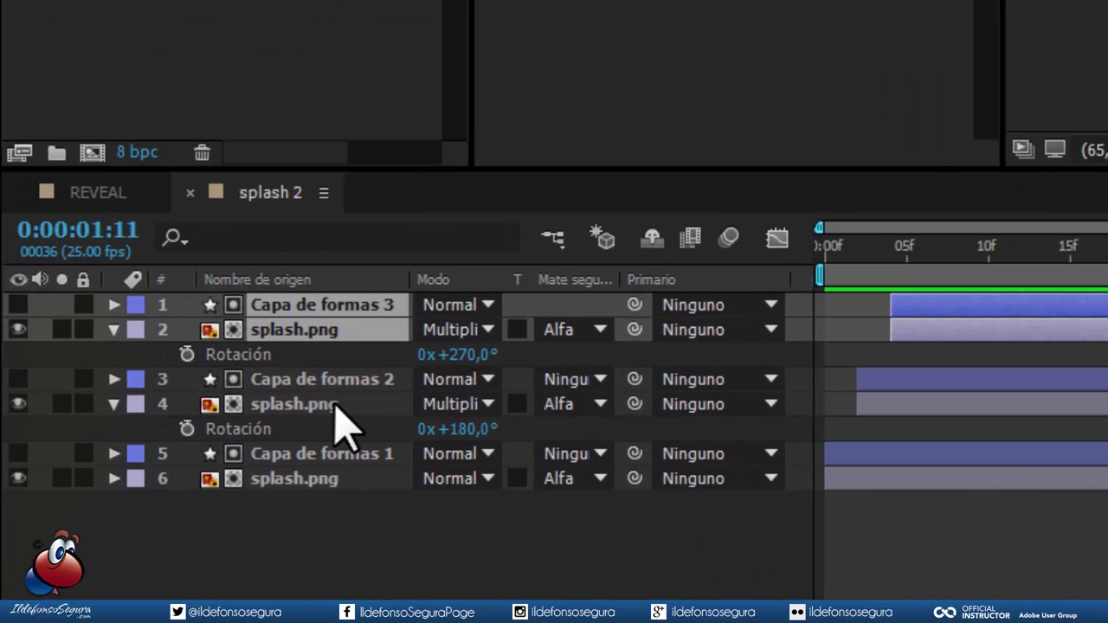
Scale the splash.png copies on layers 4 and 2 to 70%
left_click(130, 486)
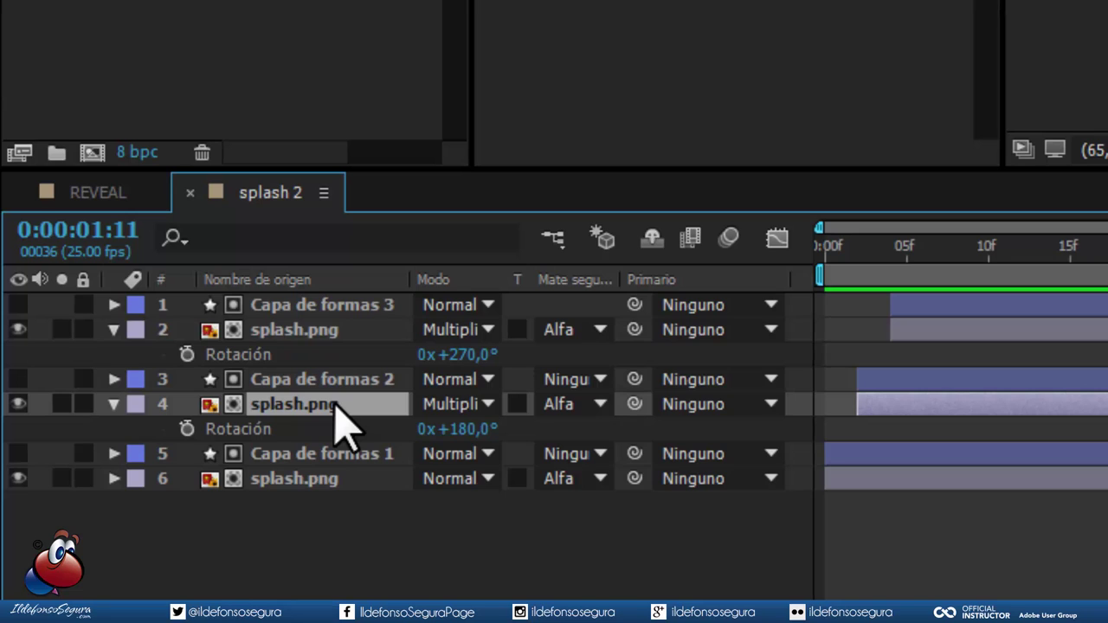
key("s")
left_click(467, 427)
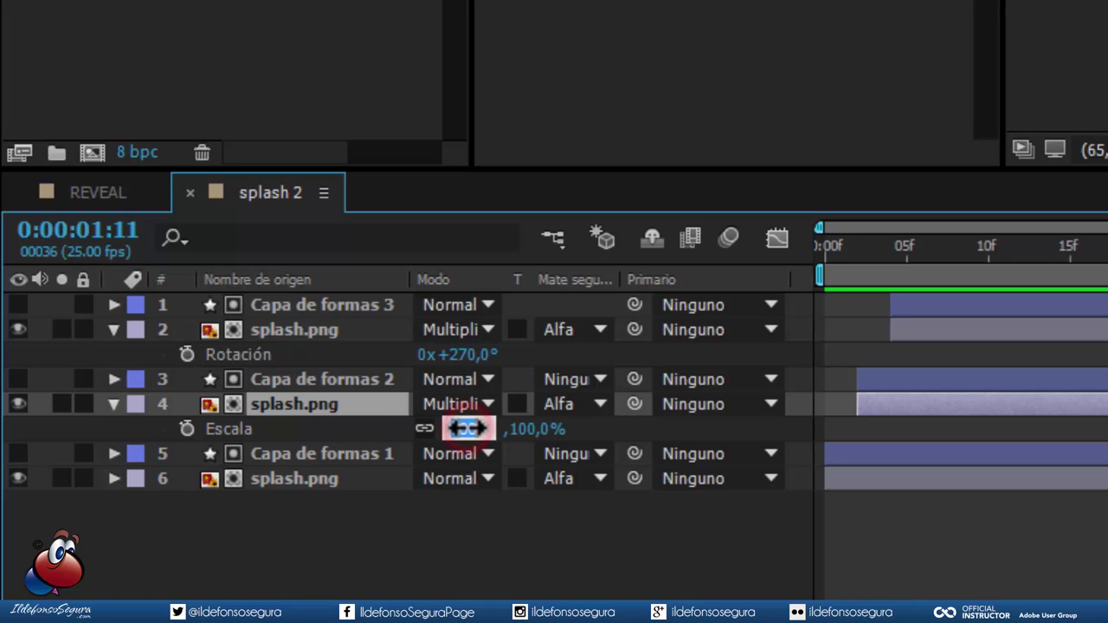
left_click_drag(467, 428, 458, 428)
left_click(274, 336)
key("s")
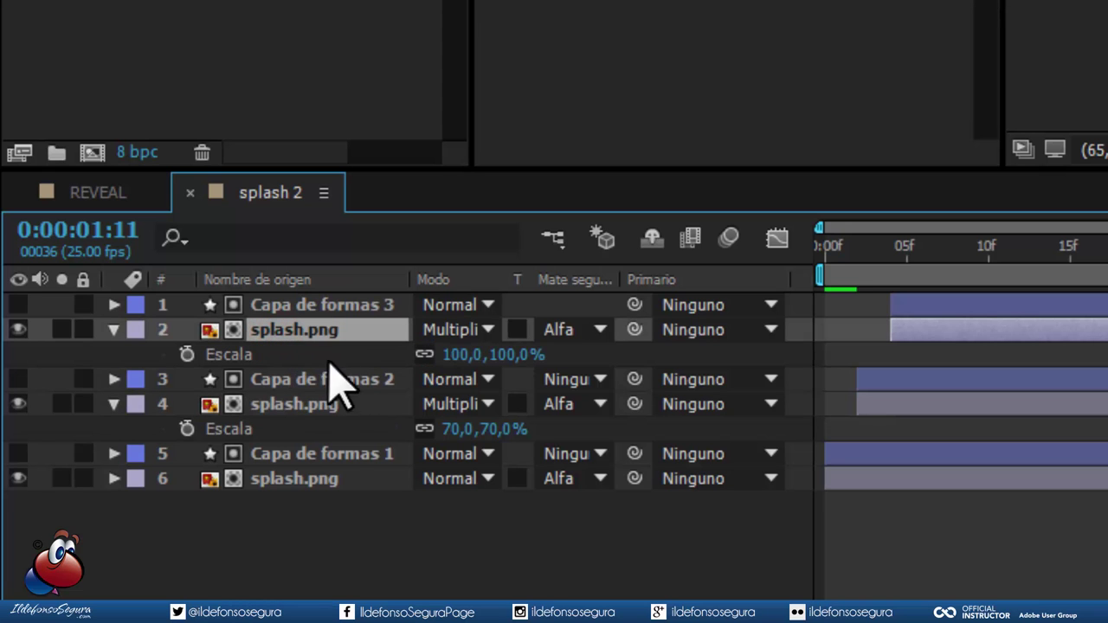
left_click(457, 354)
type("7")
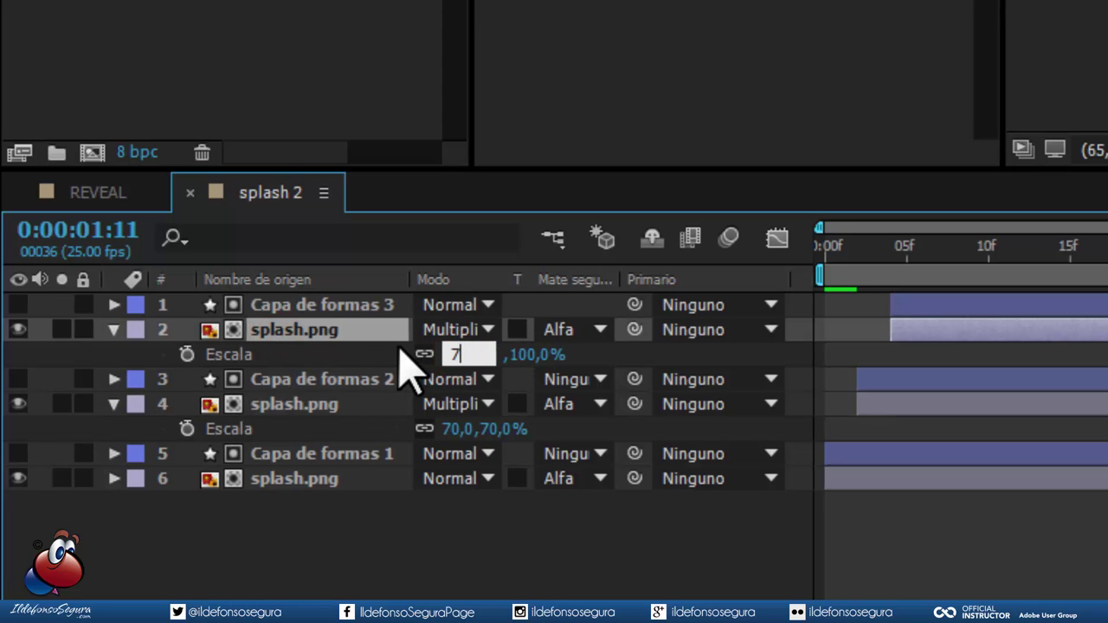
type("0")
key("Return")
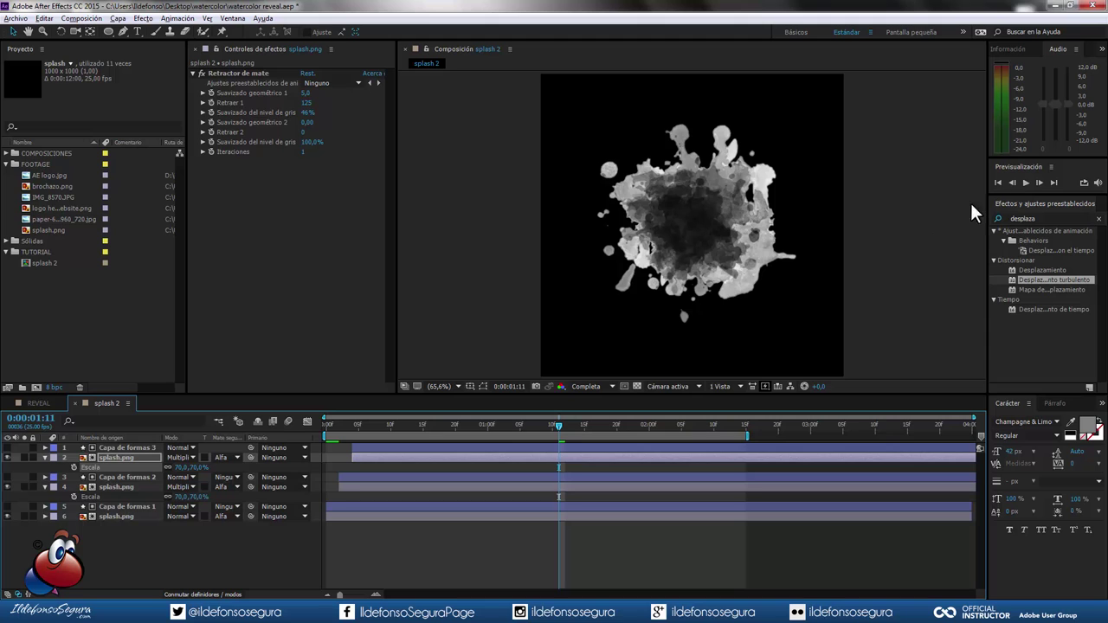
Replay the smaller layered splash reveal from the start, then select Capa de formas 3
left_click(997, 183)
left_click(1026, 182)
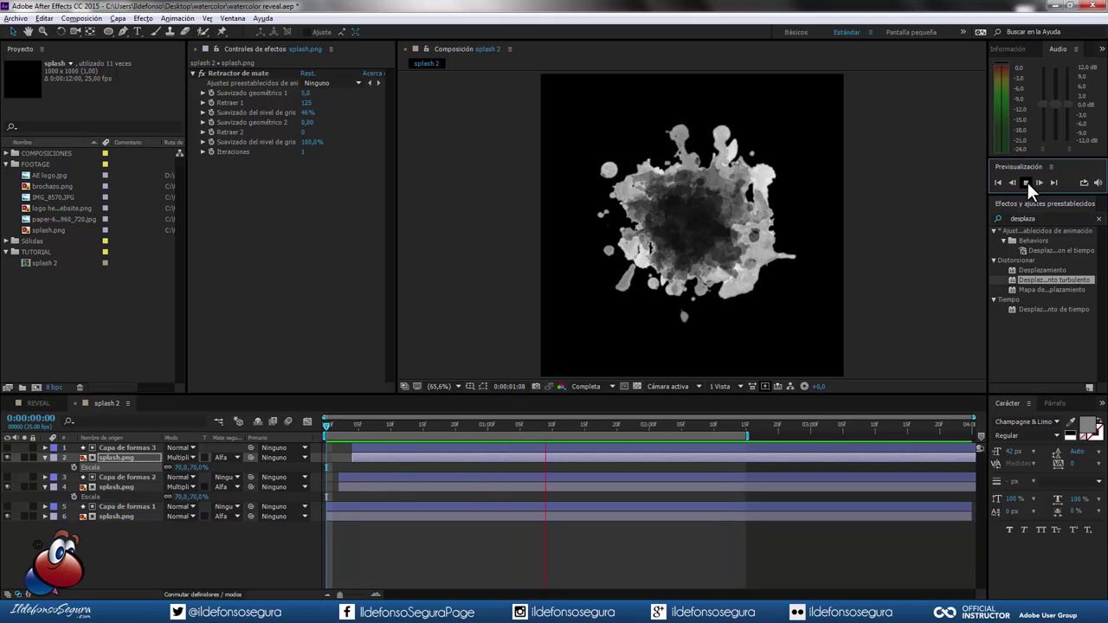
left_click(139, 457)
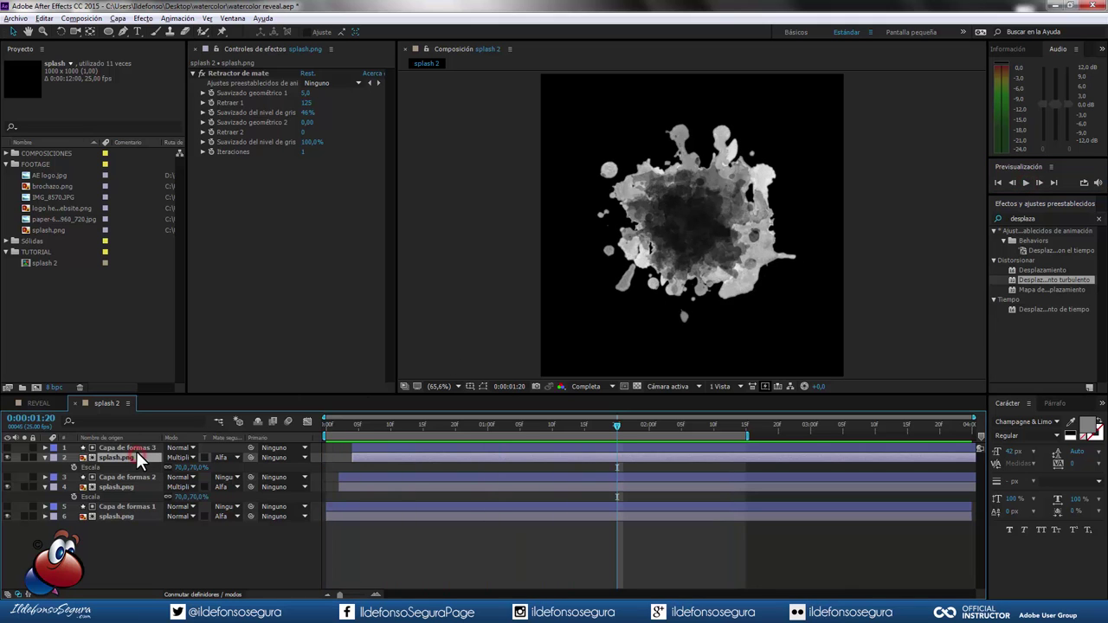
left_click(139, 448)
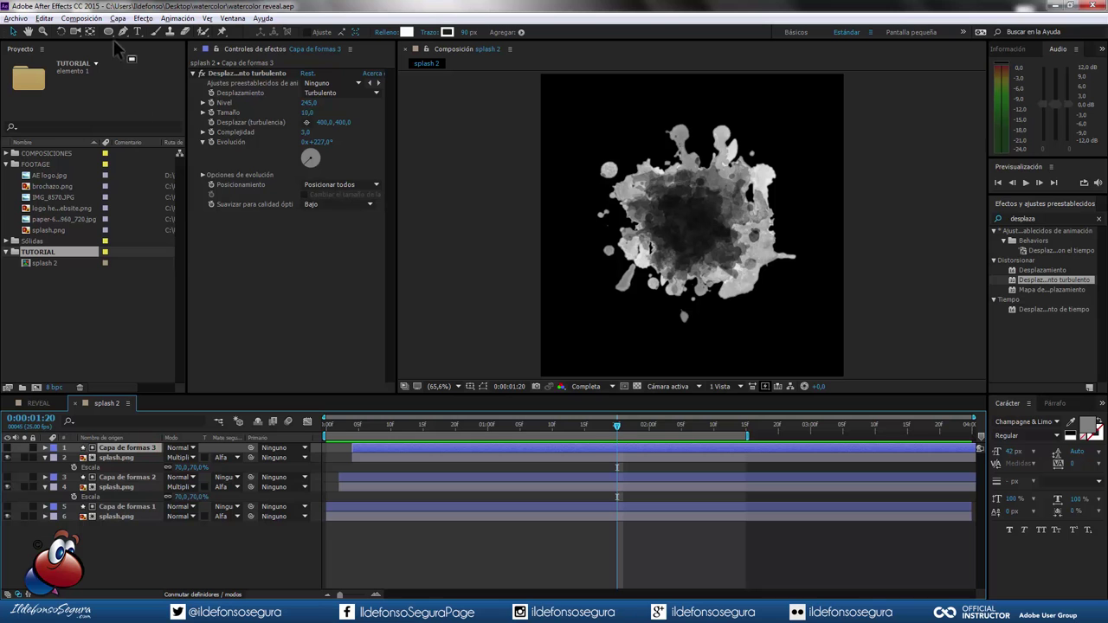
Create a 1500 × 1500 px composition named SPLASH REVEAL, 4 seconds at 25 fps
left_click(83, 18)
left_click(97, 33)
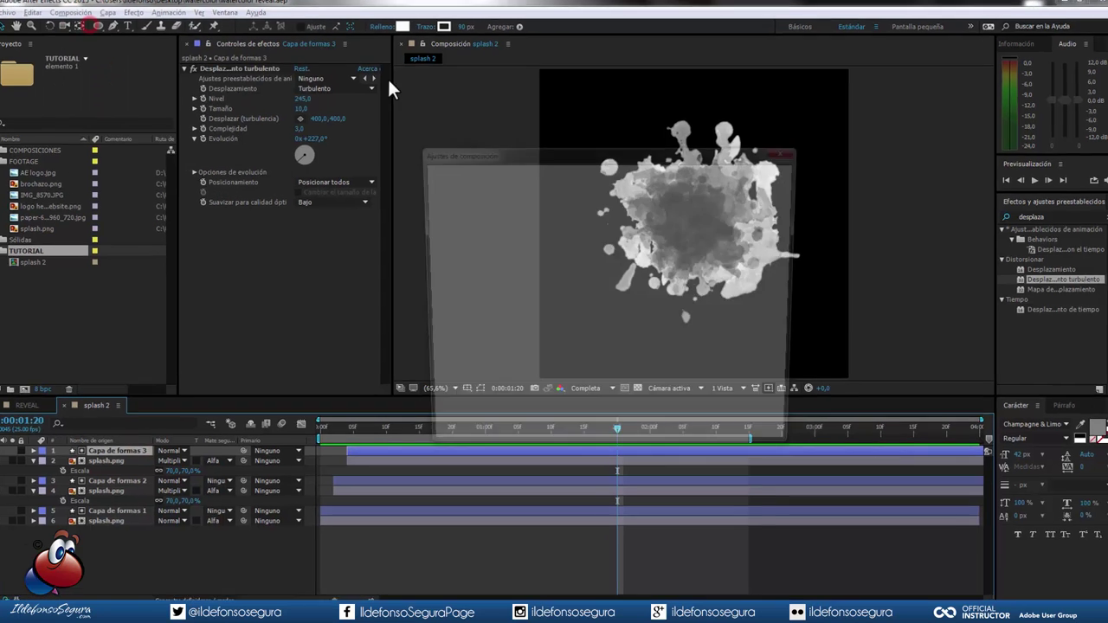
type("SPLASH REVEAL")
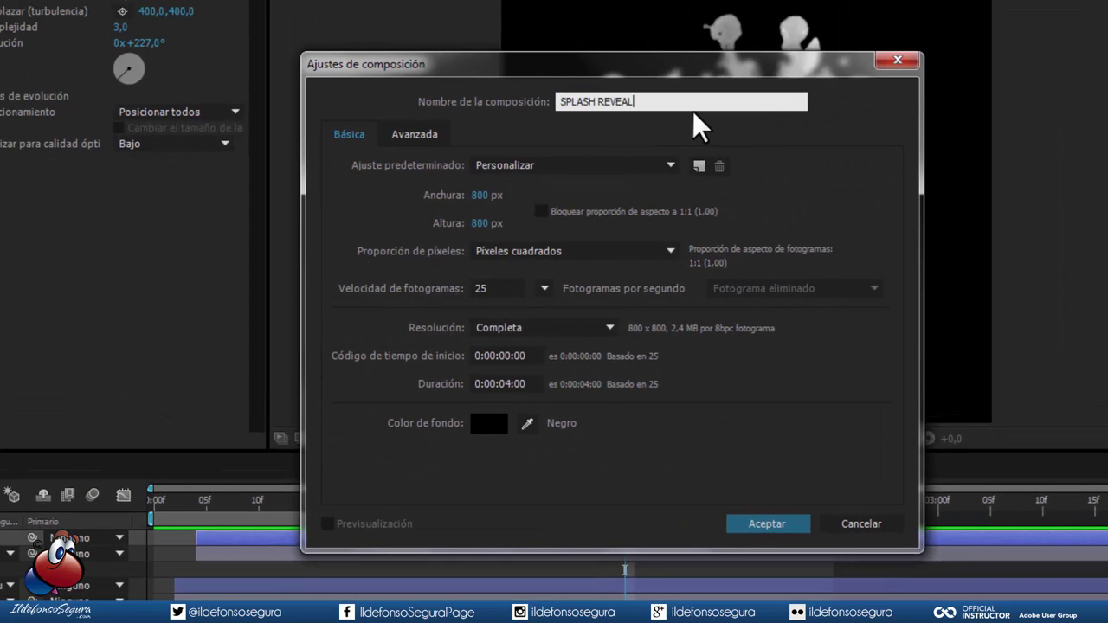
left_click(481, 195)
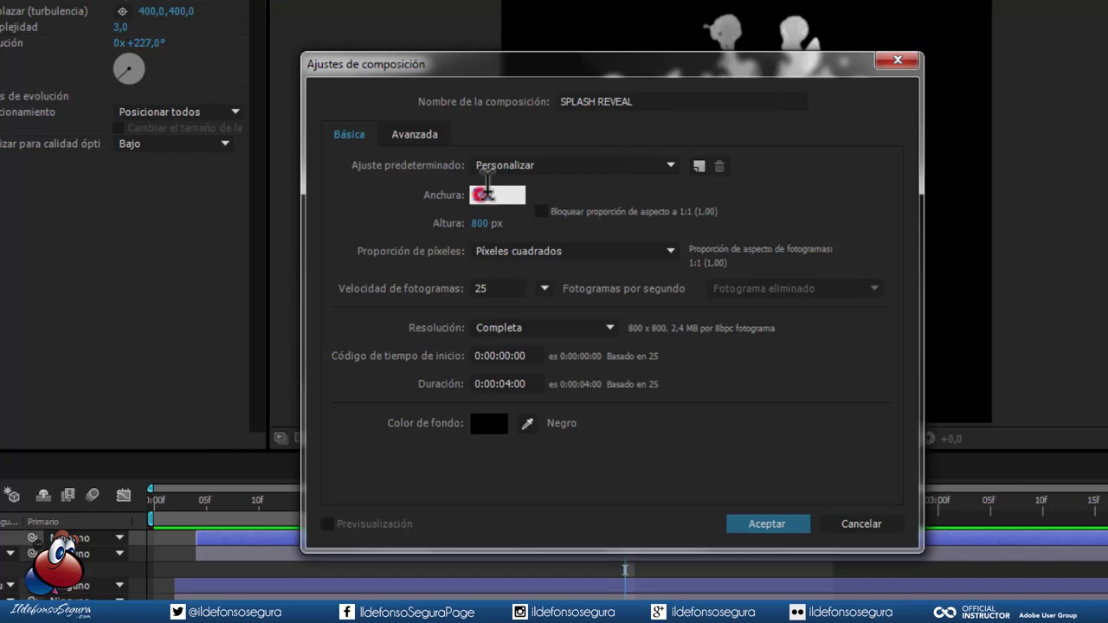
type("1500")
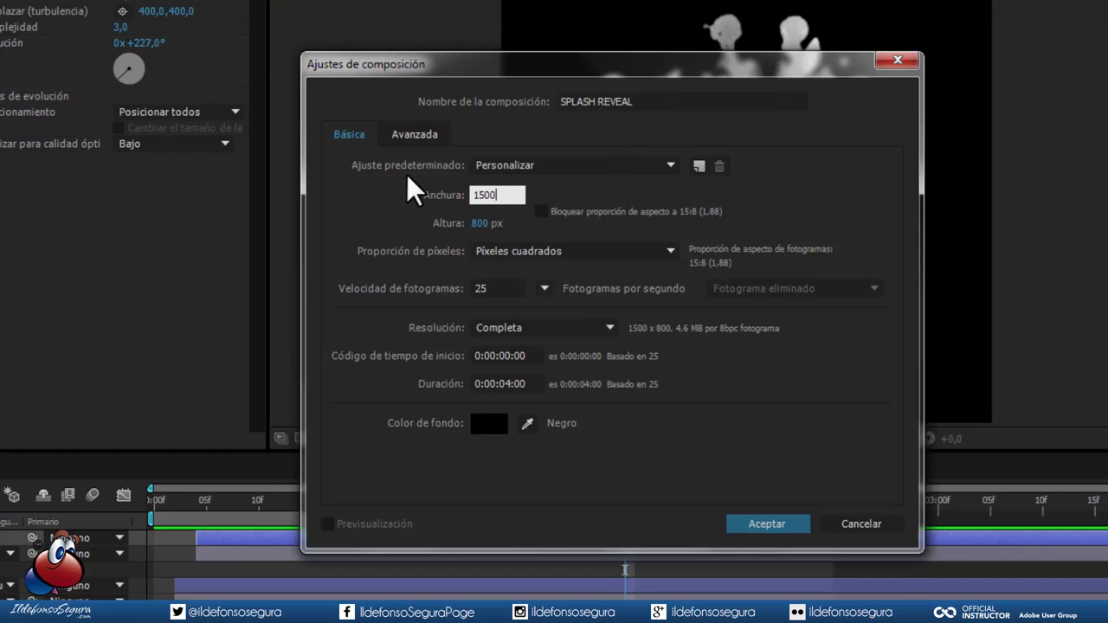
key("Tab")
type("1500")
key("Tab")
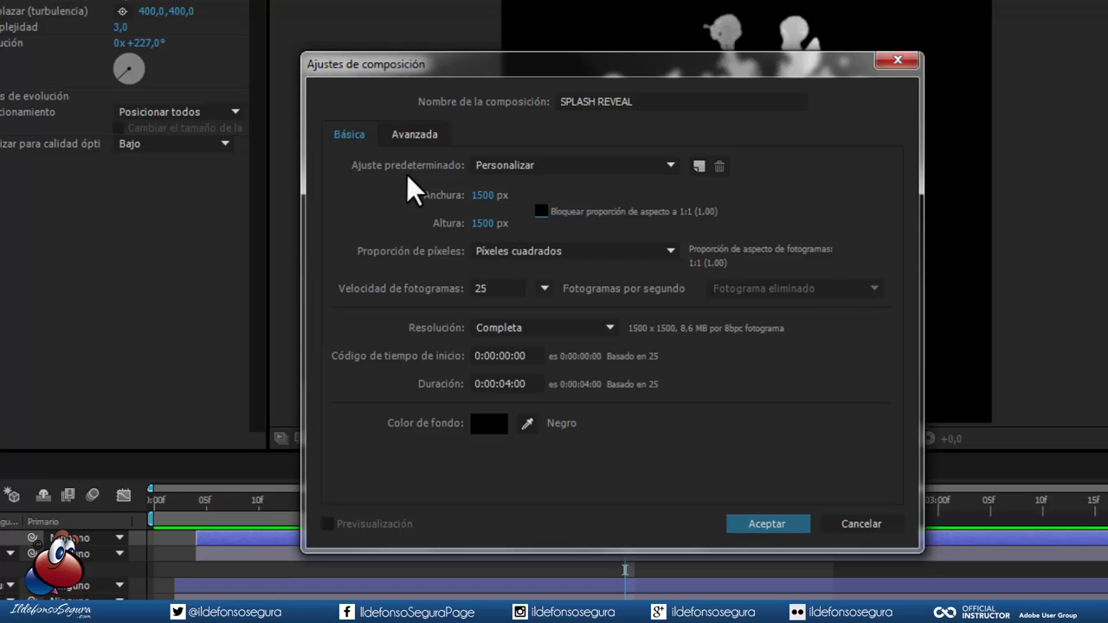
left_click(758, 524)
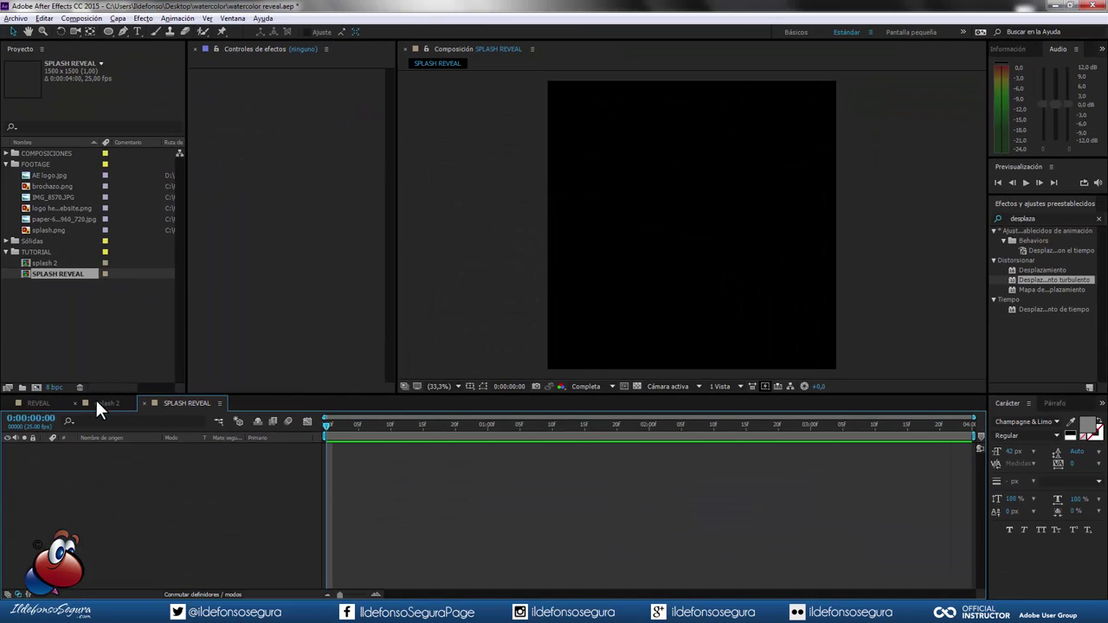
Add IMG_8570.JPG to SPLASH REVEAL, precompose it as 'imagen original', and duplicate that layer
left_click(76, 402)
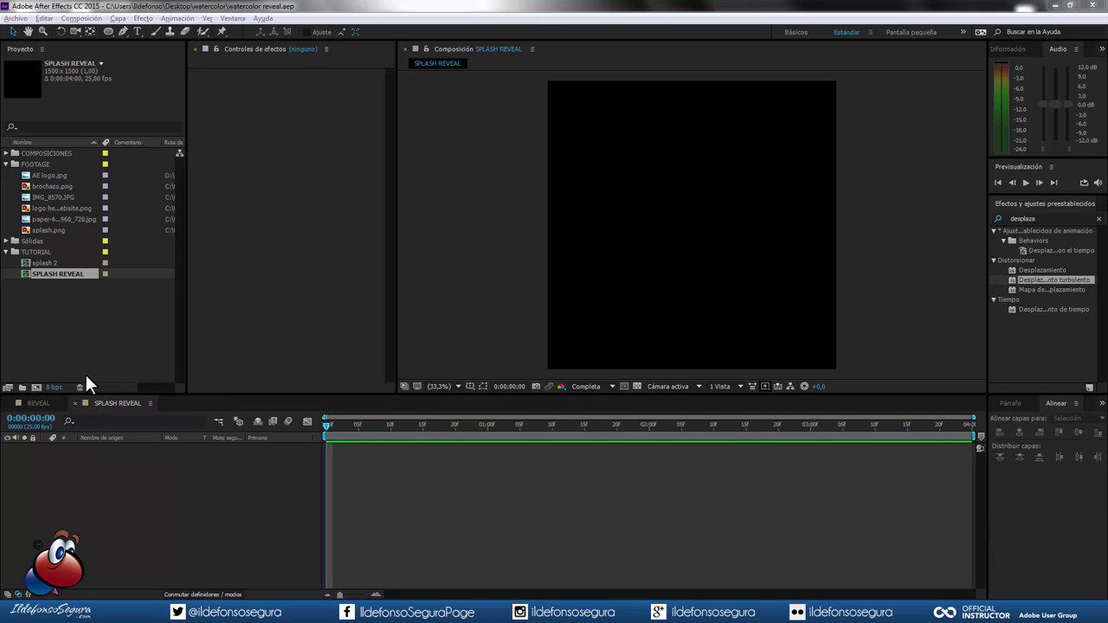
mouse_move(60, 198)
left_mouse_down()
mouse_move(86, 470)
mouse_move(138, 460)
left_mouse_up()
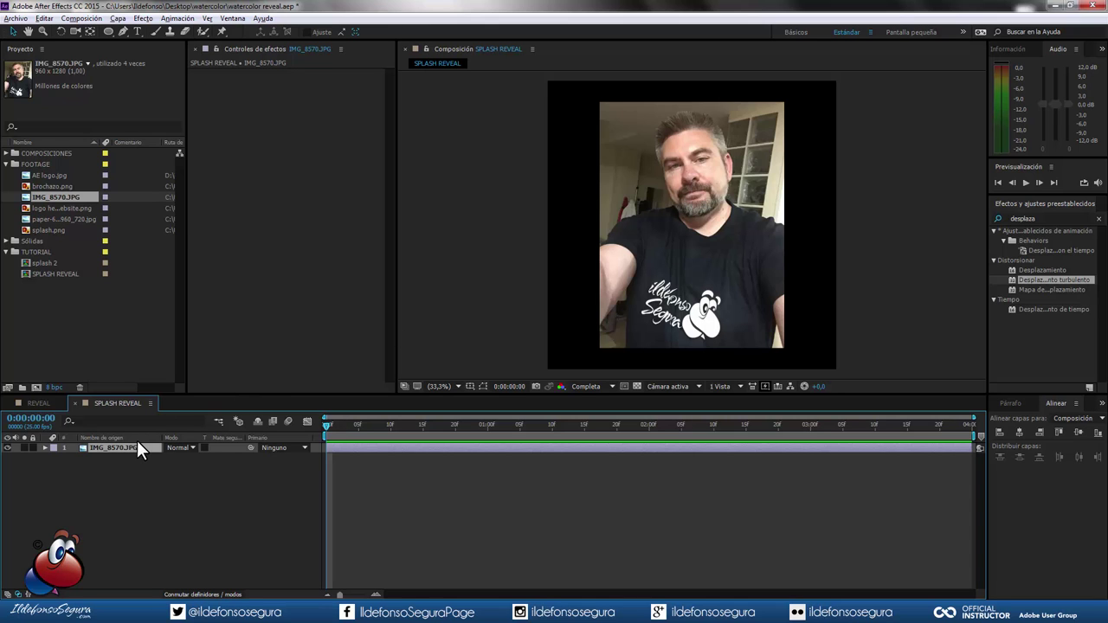
key("ctrl+shift+c")
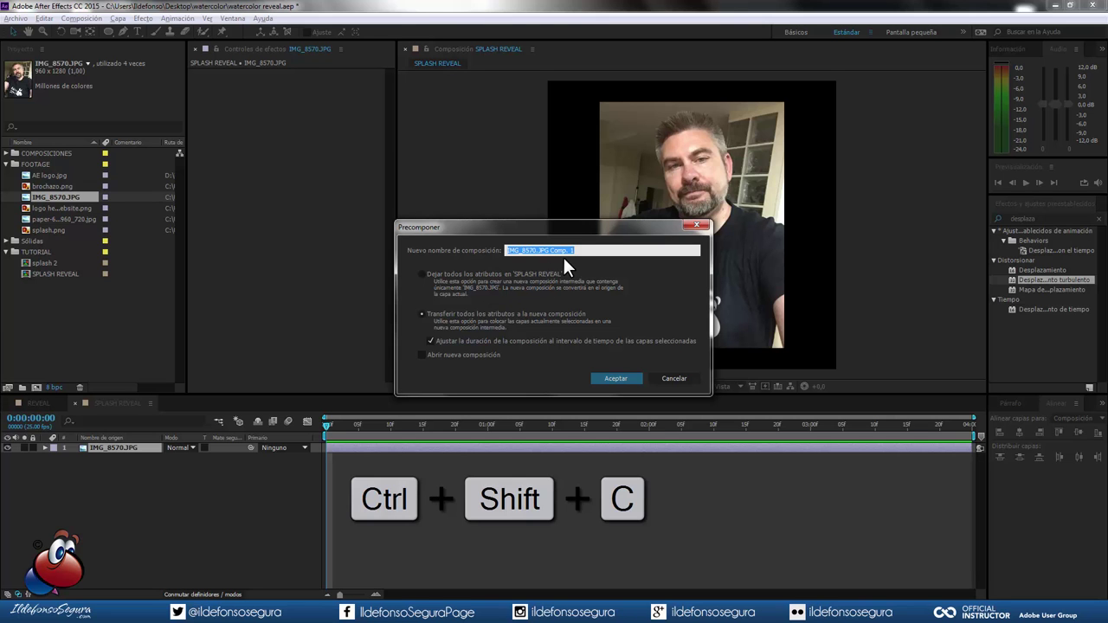
type("imagen o")
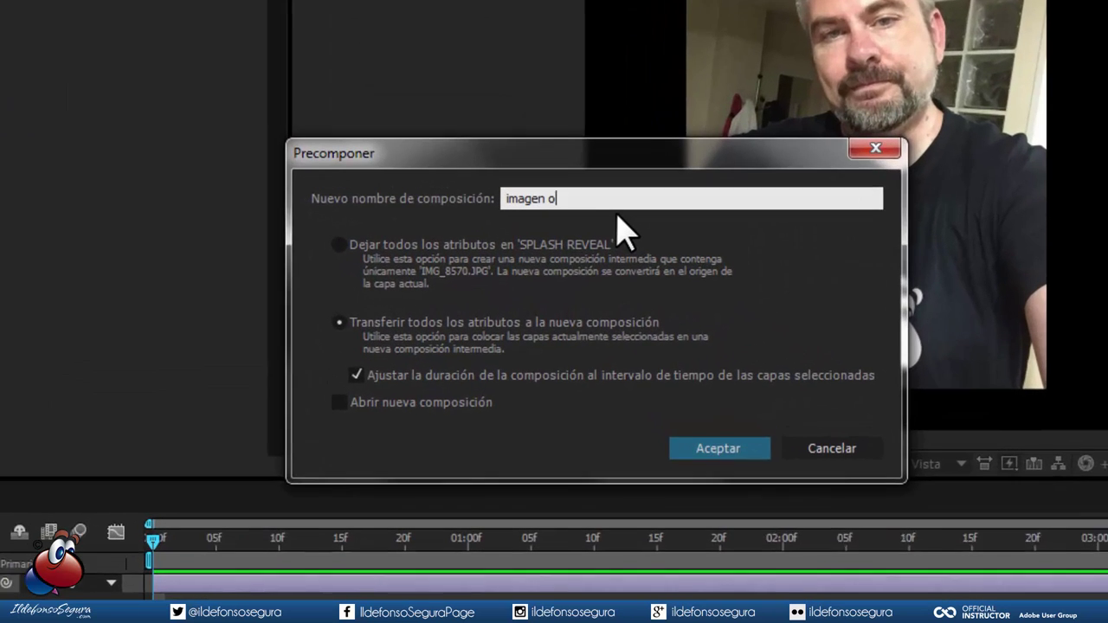
type("rigian")
key("BackSpace")
key("BackSpace")
type("inal")
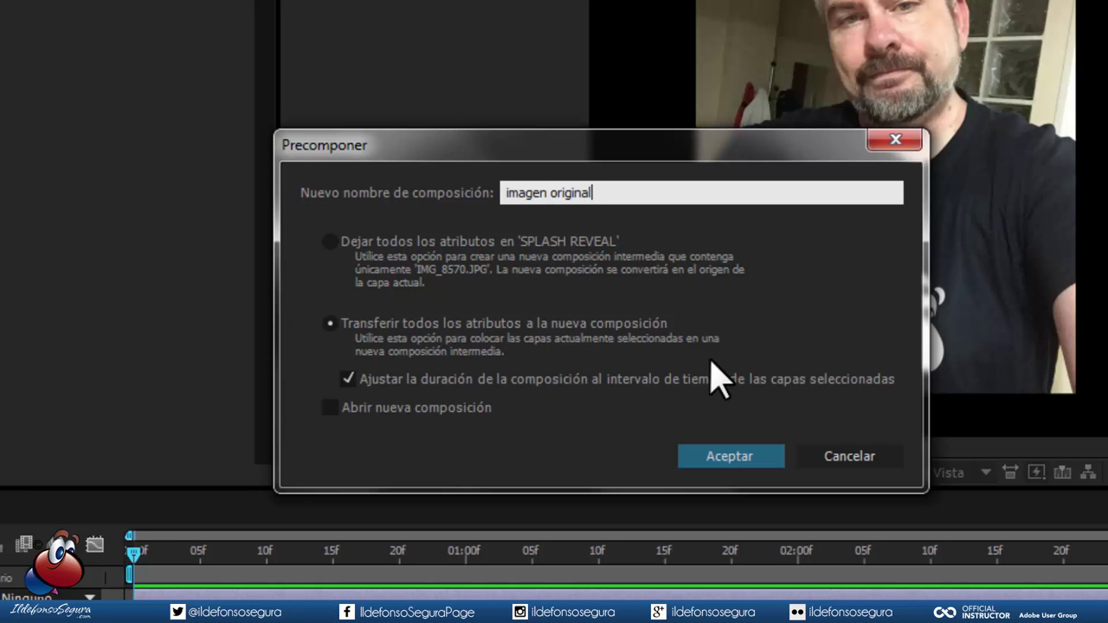
left_click(732, 453)
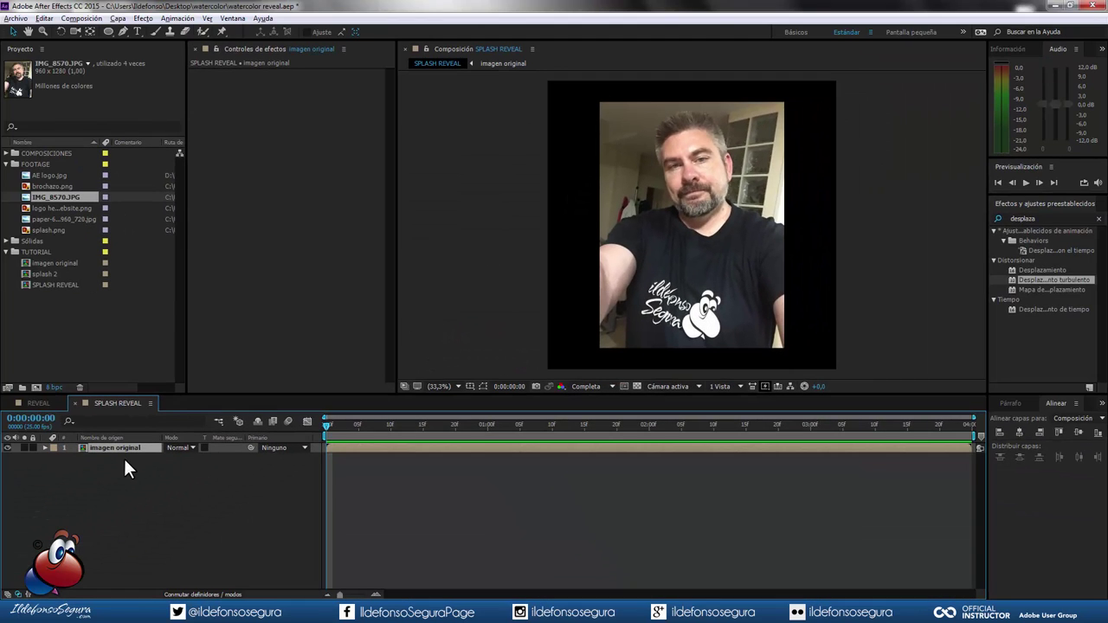
key("ctrl+d")
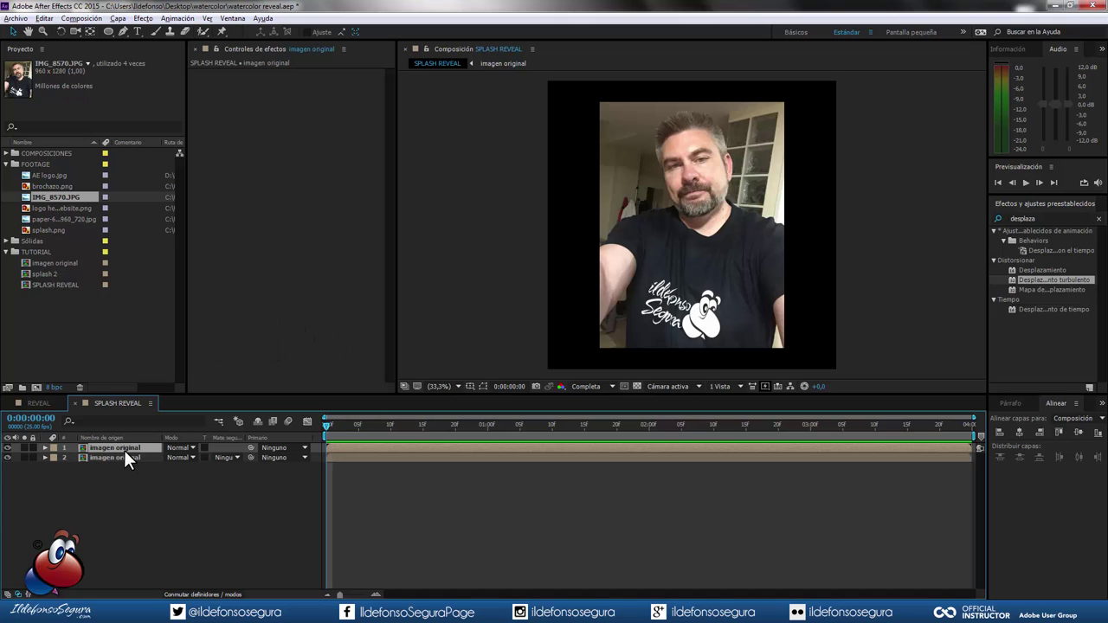
Precompose both imagen original layers together into a new composition named DIBUJO IMAGEN
left_click(125, 453, "shift")
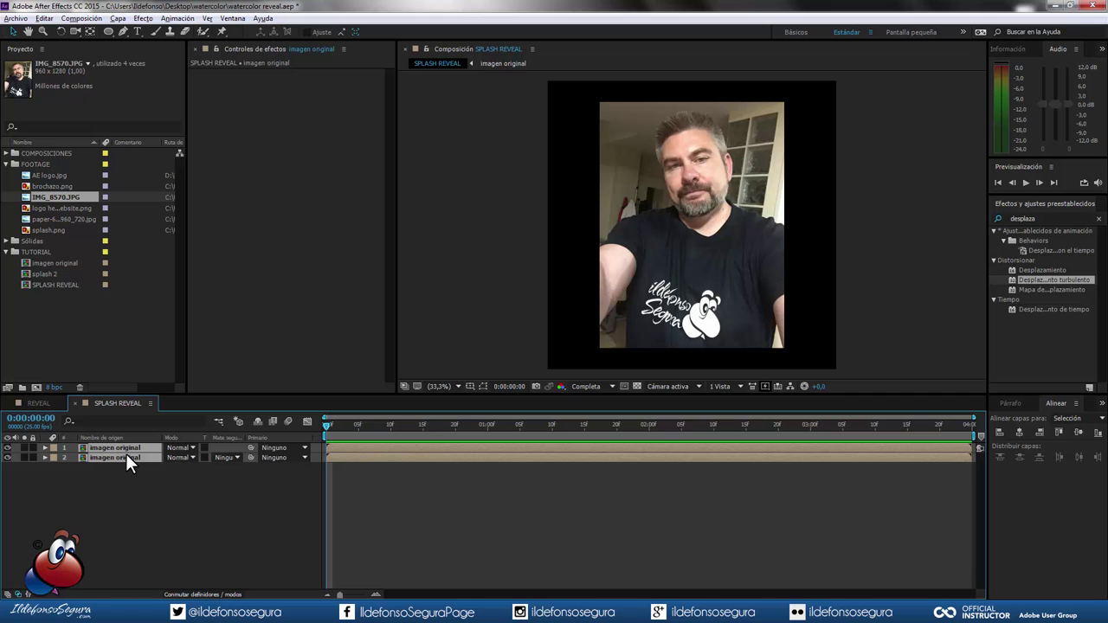
key("ctrl+shift+c")
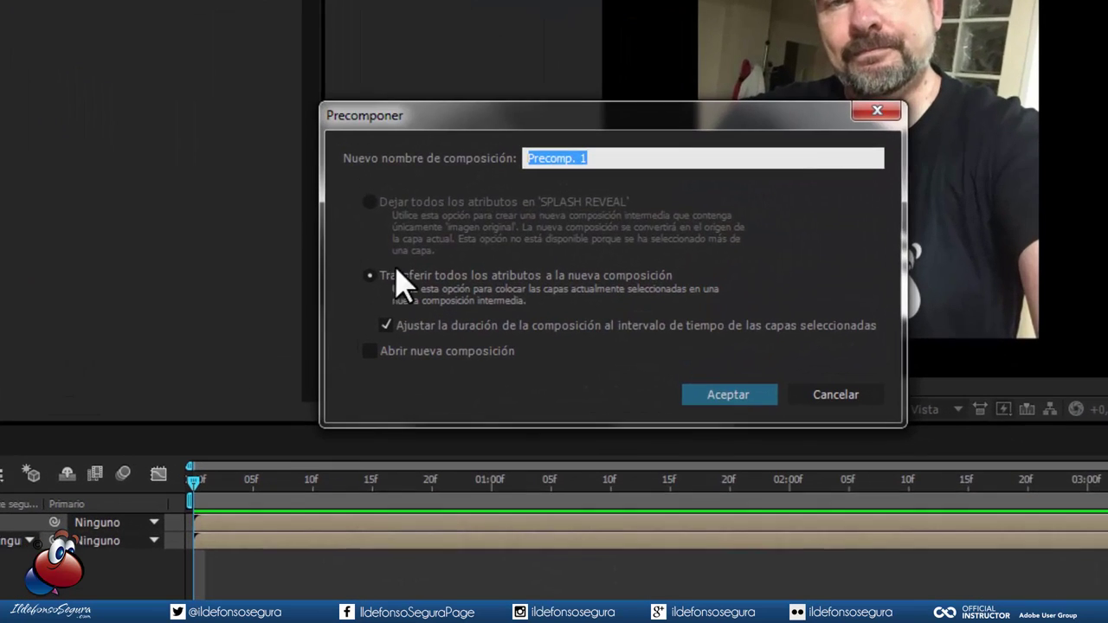
type("DI")
key("BackSpace")
key("BackSpace")
type("DIBUJO IMAGEN")
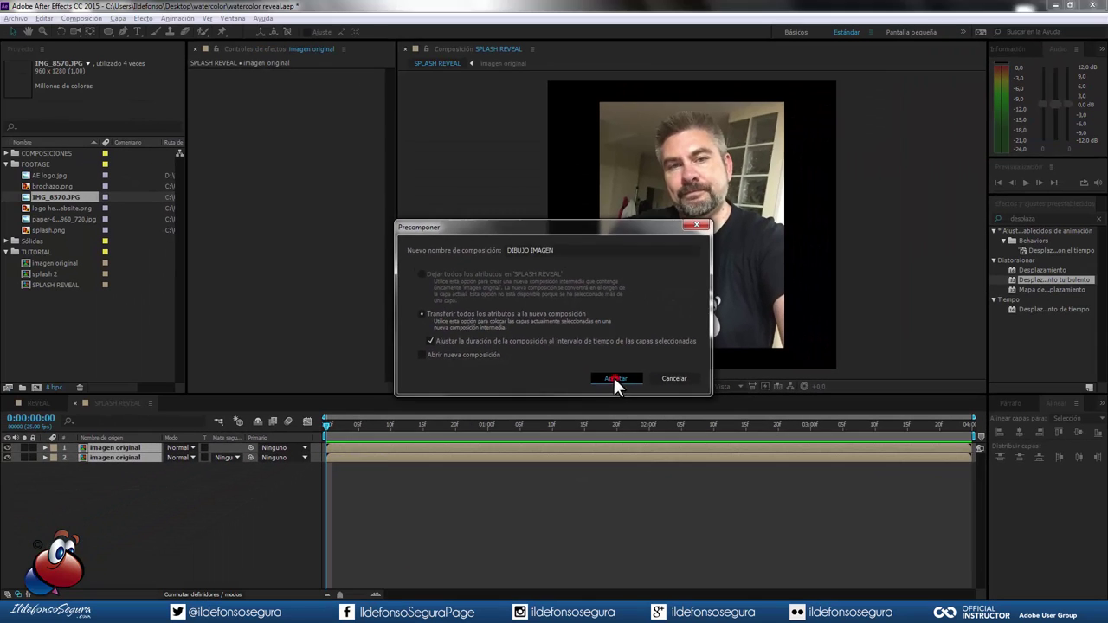
left_click(614, 379)
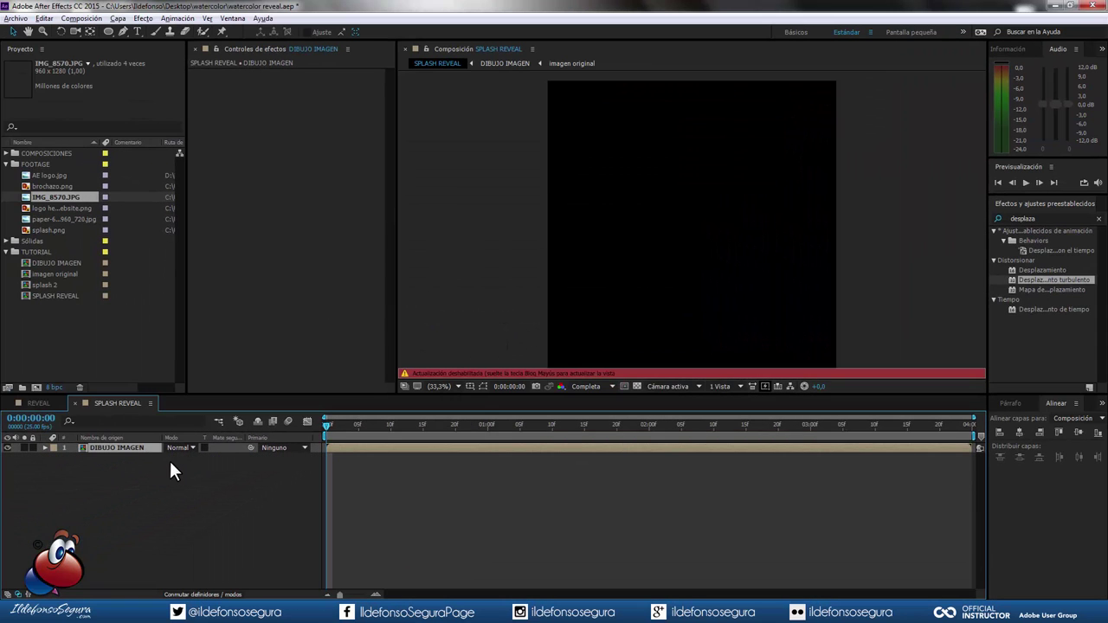
key("Caps_Lock")
Inside DIBUJO IMAGEN, apply the Teñir effect to both imagen original layers
double_click(147, 448)
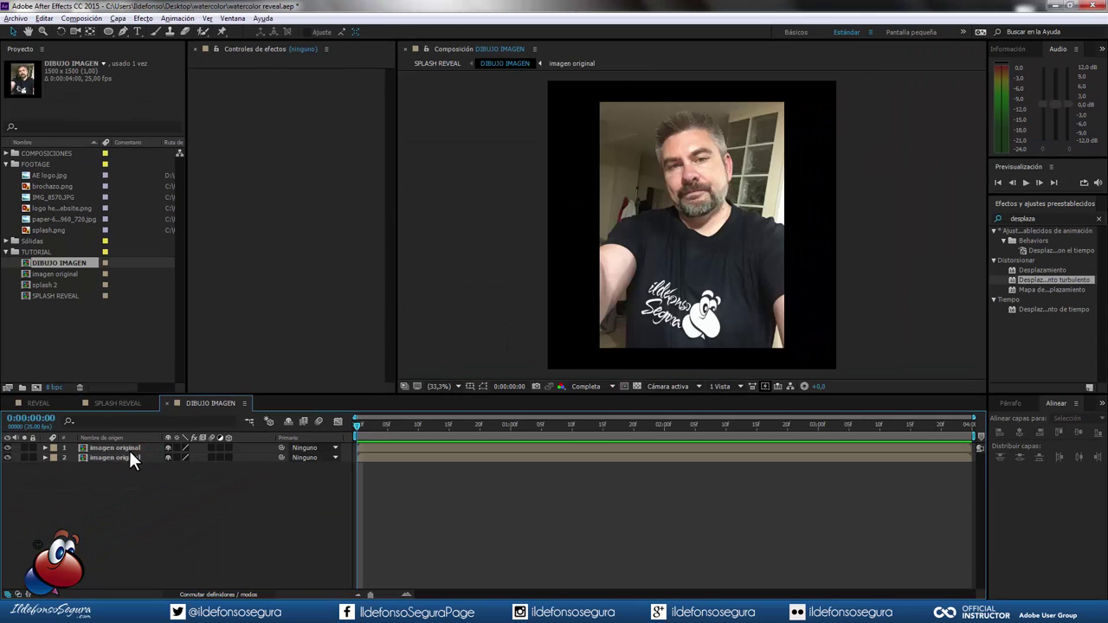
left_click(129, 459)
left_click(994, 211)
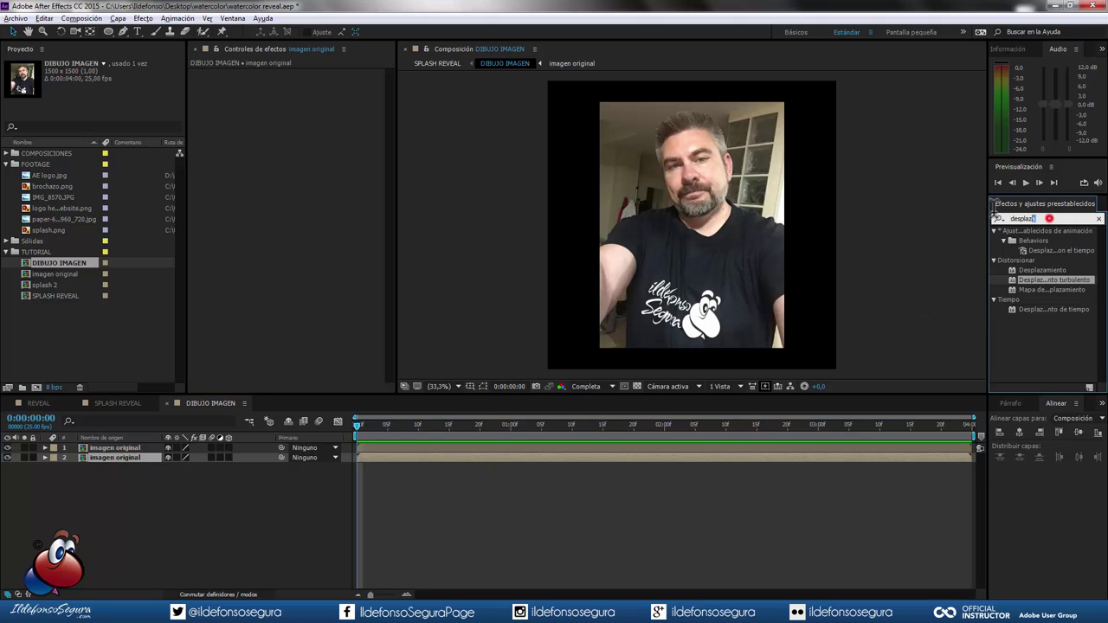
type("et")
key("BackSpace")
key("BackSpace")
type("ten")
key("BackSpace")
type("ñi")
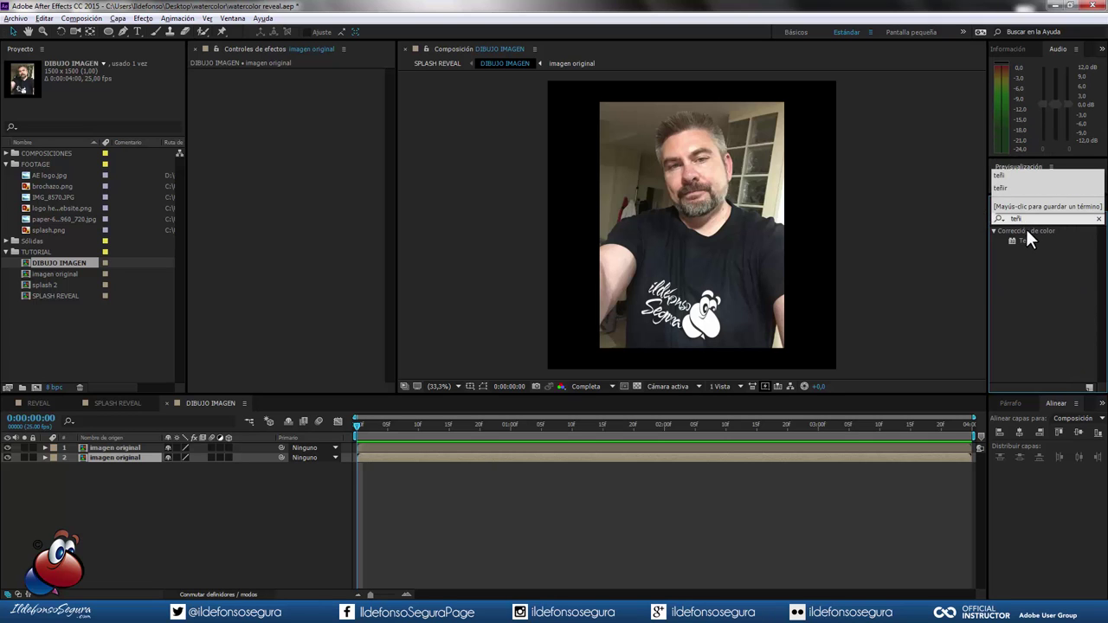
left_click_drag(1027, 235, 297, 239)
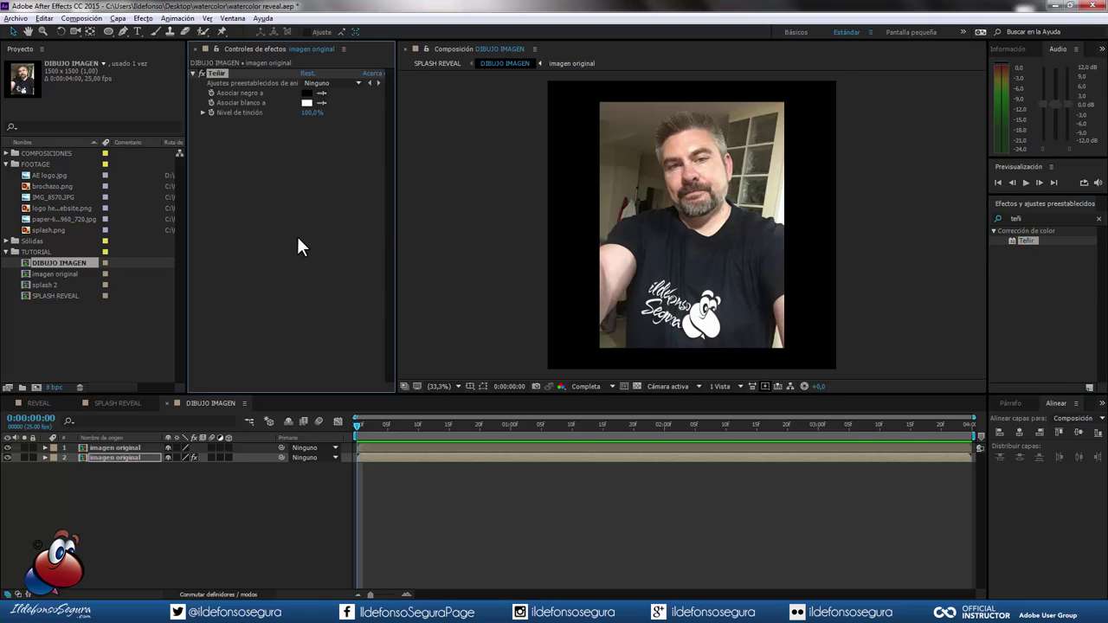
left_click(134, 447)
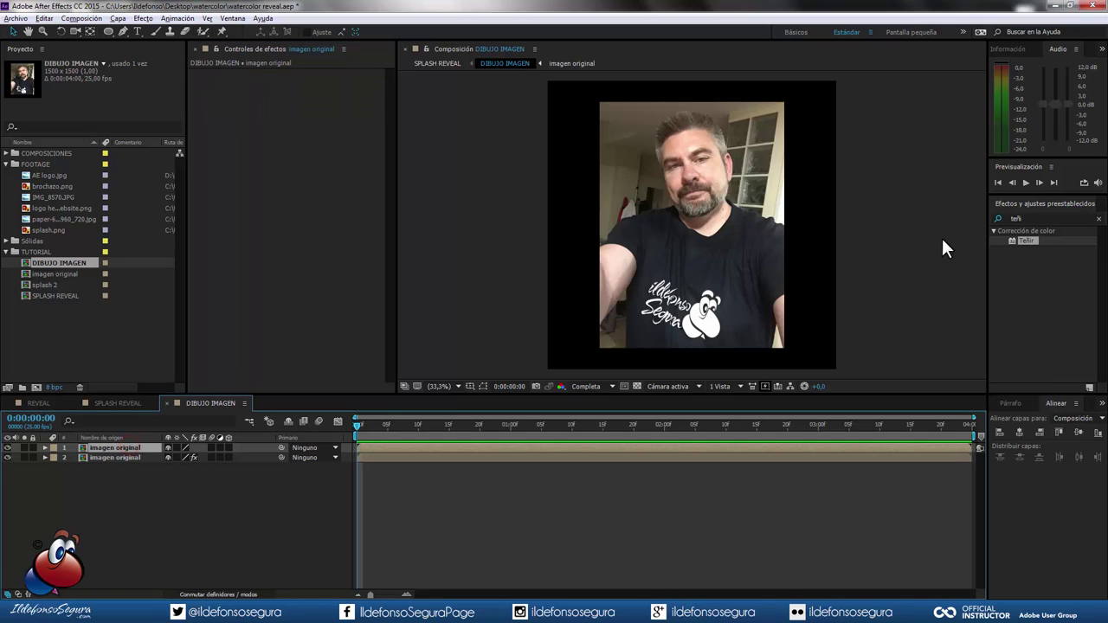
left_click_drag(1027, 241, 275, 227)
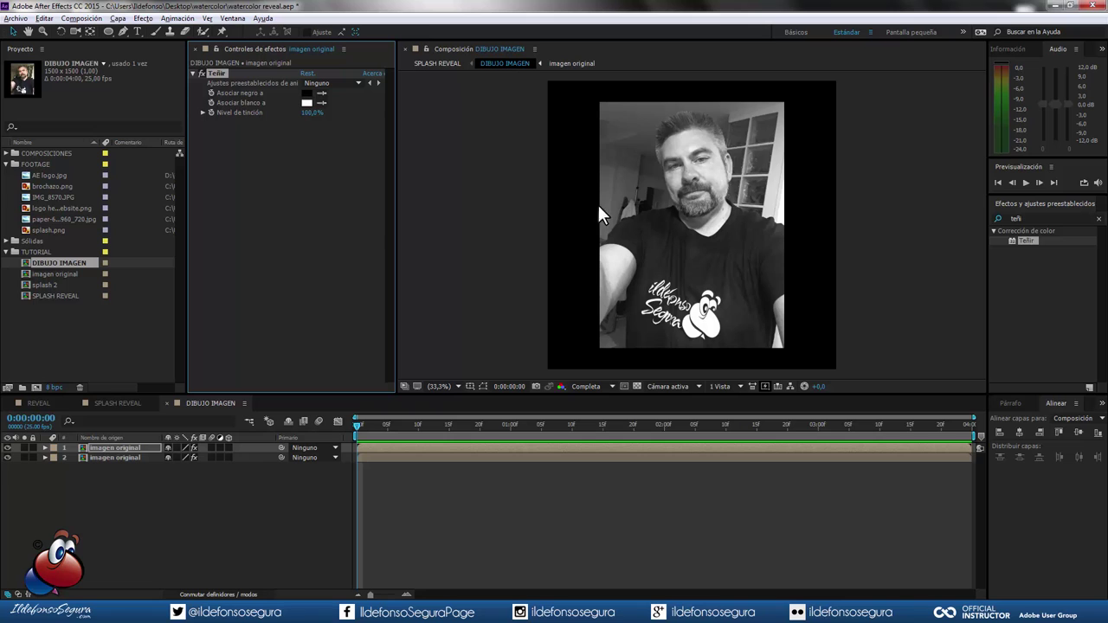
left_click(1026, 218)
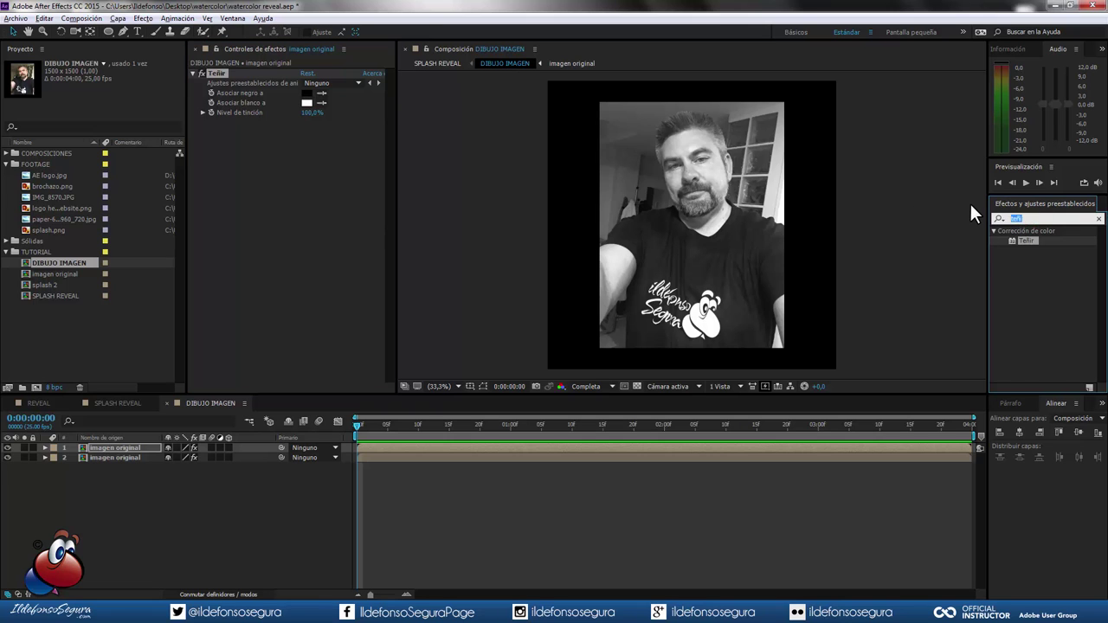
Apply Invertir to the top photo layer and set its blend mode to Sobreexposición de color
type("inver")
left_click(1025, 271)
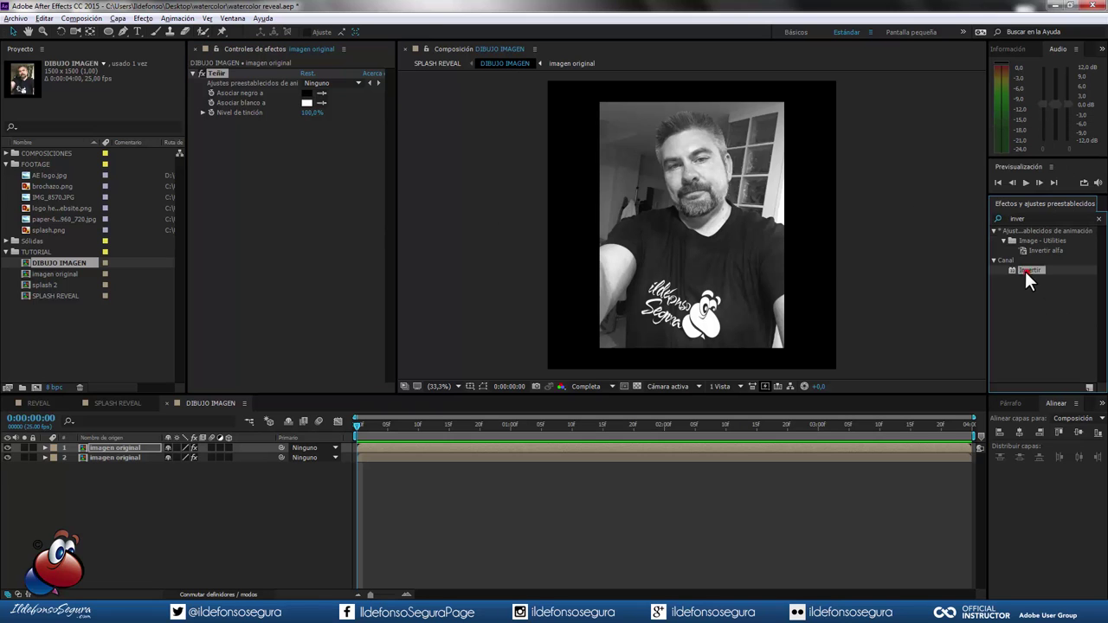
left_click_drag(1025, 271, 239, 185)
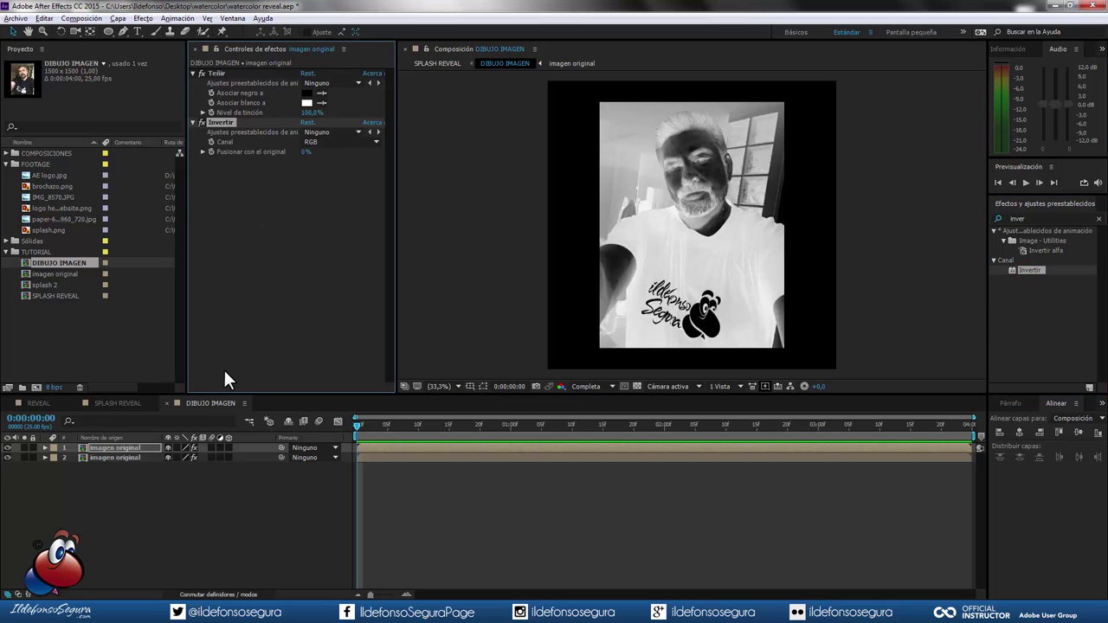
left_click(223, 594)
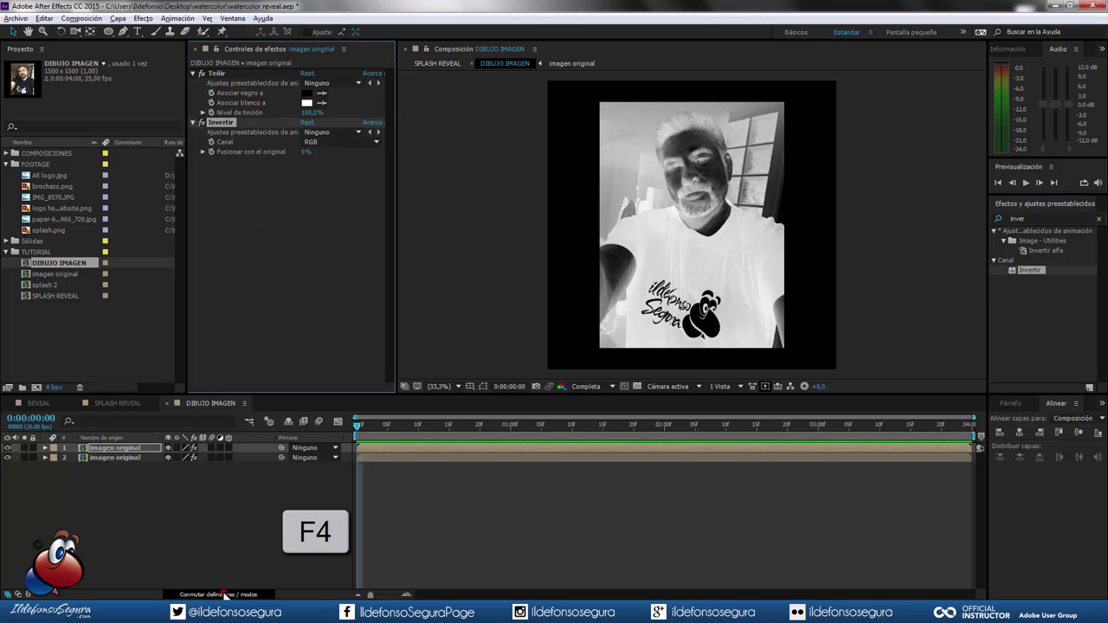
left_click(191, 445)
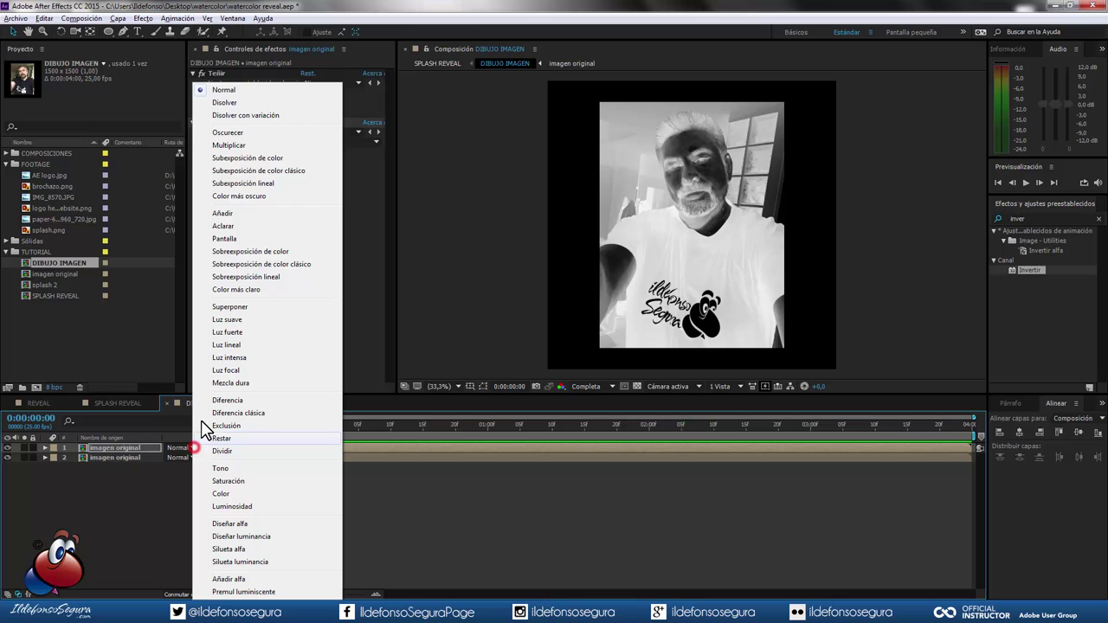
left_click(252, 252)
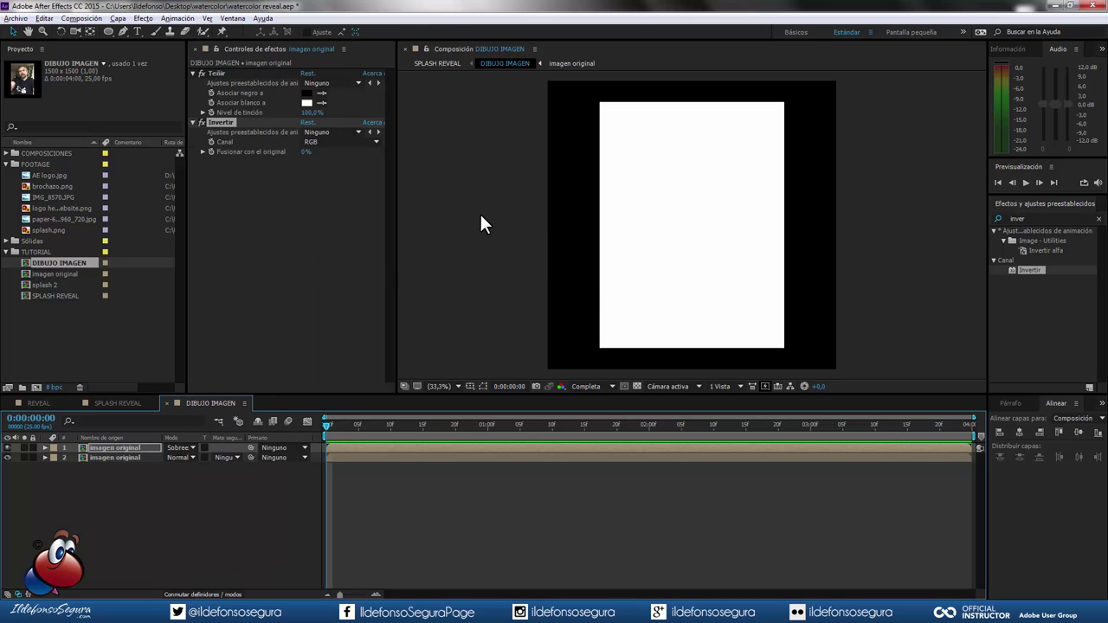
Add Componer desenfoque to the top layer with a maximum blur of 50
right_click(322, 202)
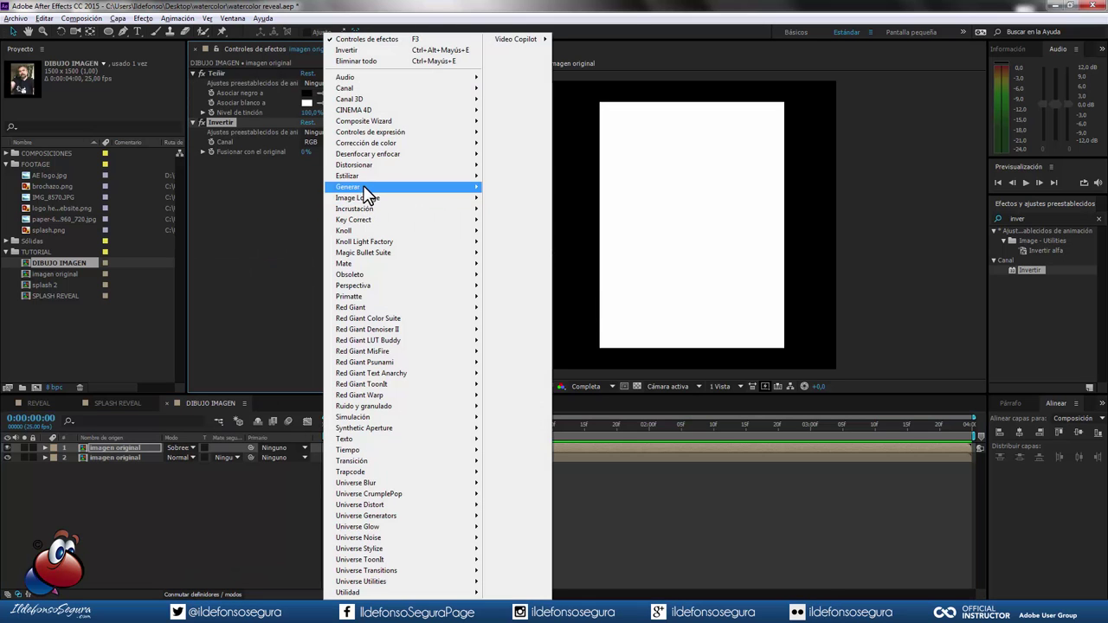
mouse_move(467, 154)
left_click(562, 208)
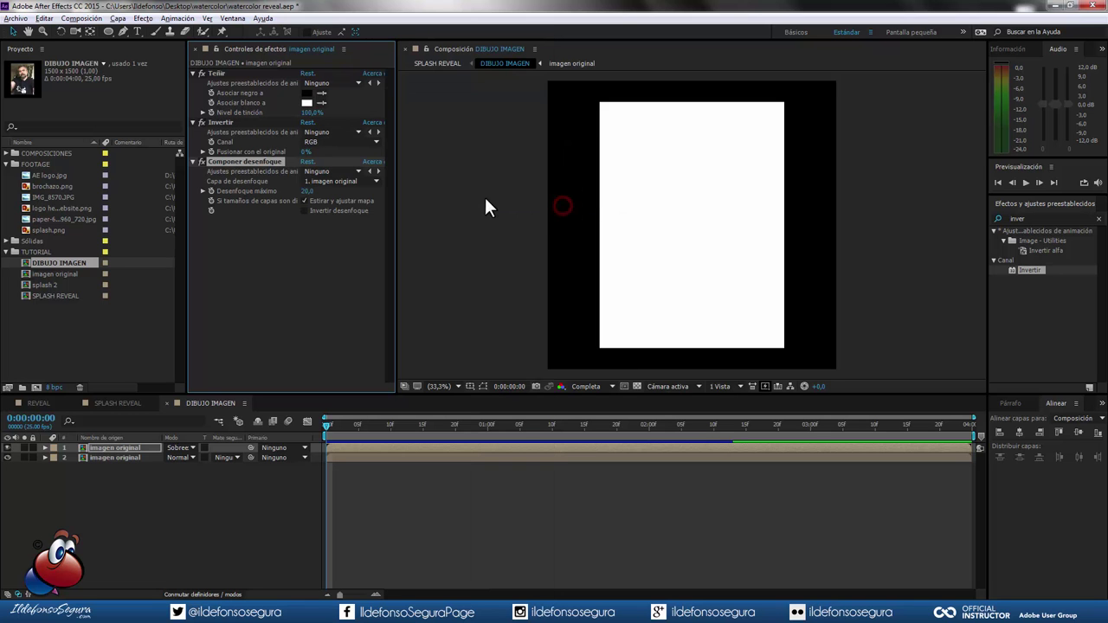
left_click(306, 191)
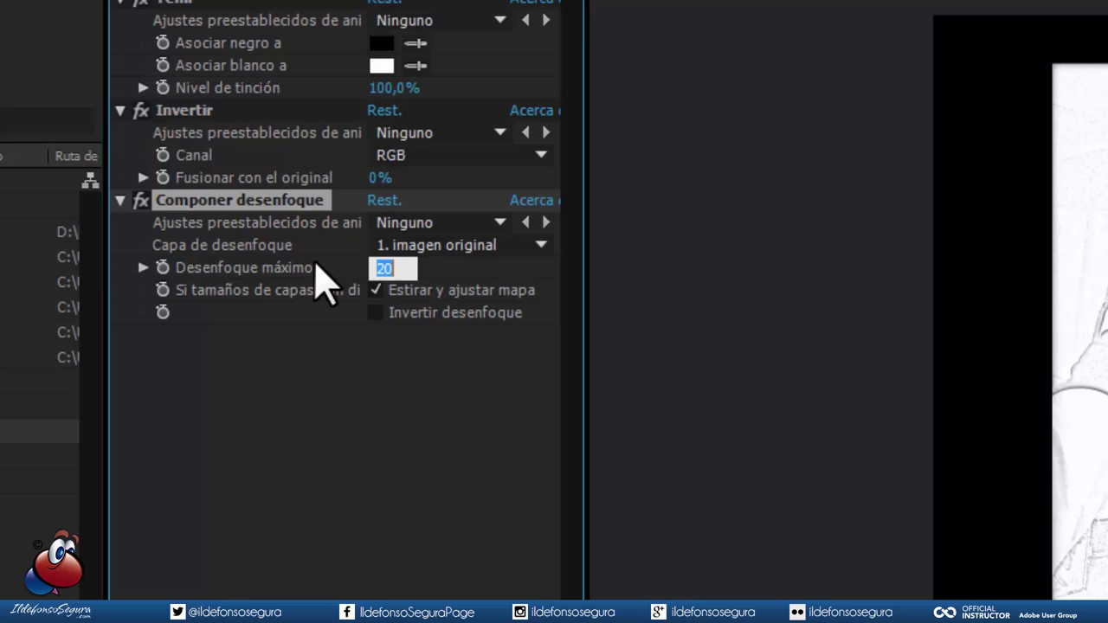
type("50")
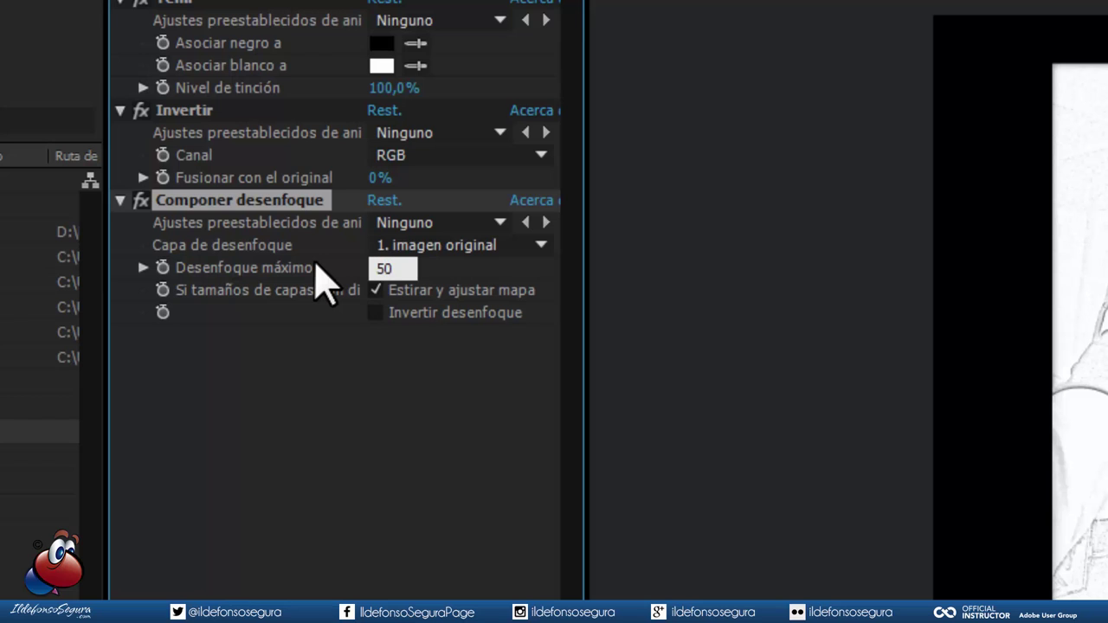
key("Return")
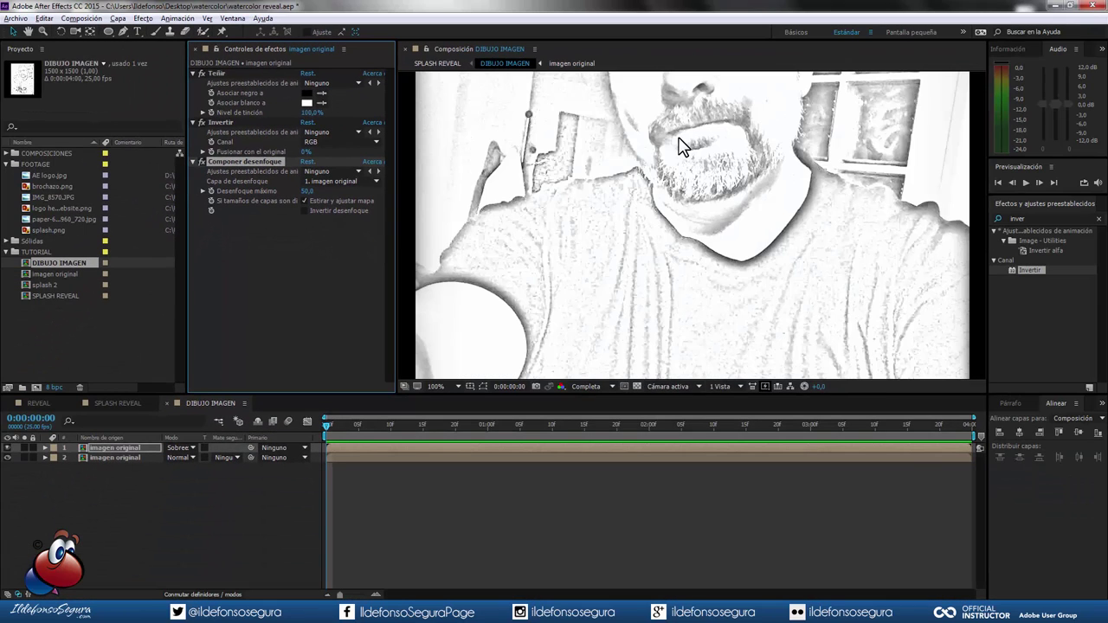
left_click_drag(681, 149, 681, 253)
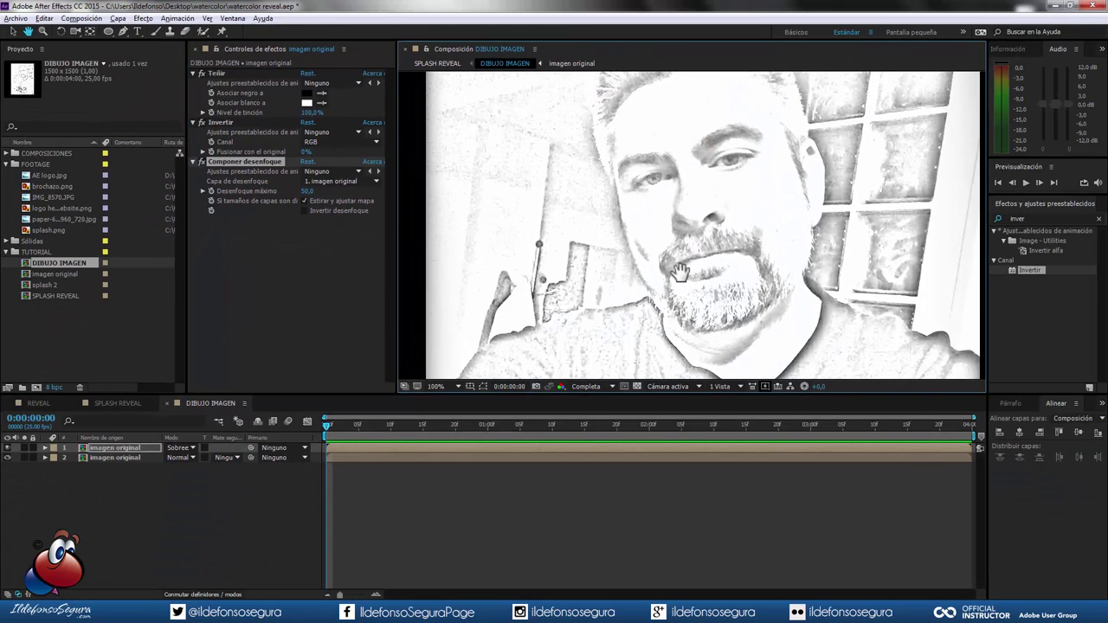
Add a new adjustment layer on top in DIBUJO IMAGEN
key("v")
right_click(121, 510)
left_click(155, 400)
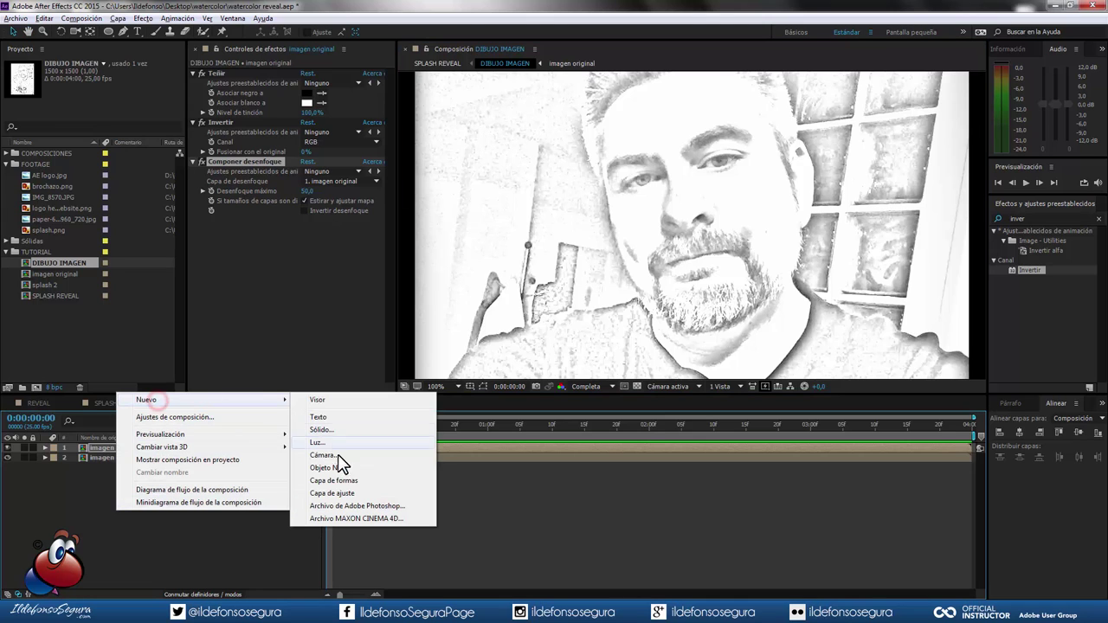
left_click(350, 492)
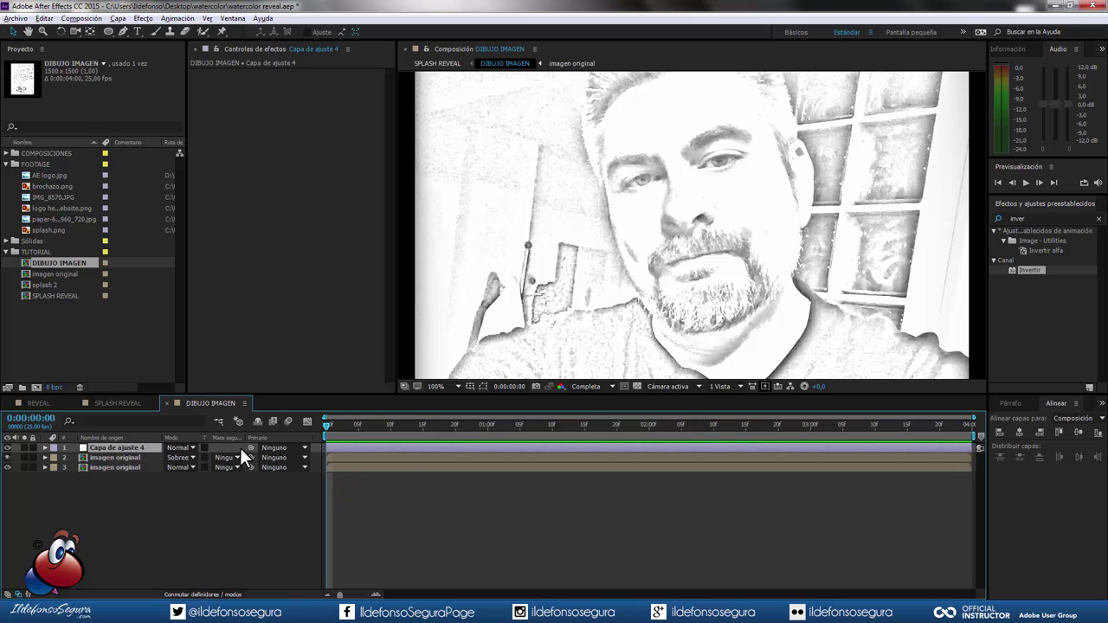
left_click(273, 292)
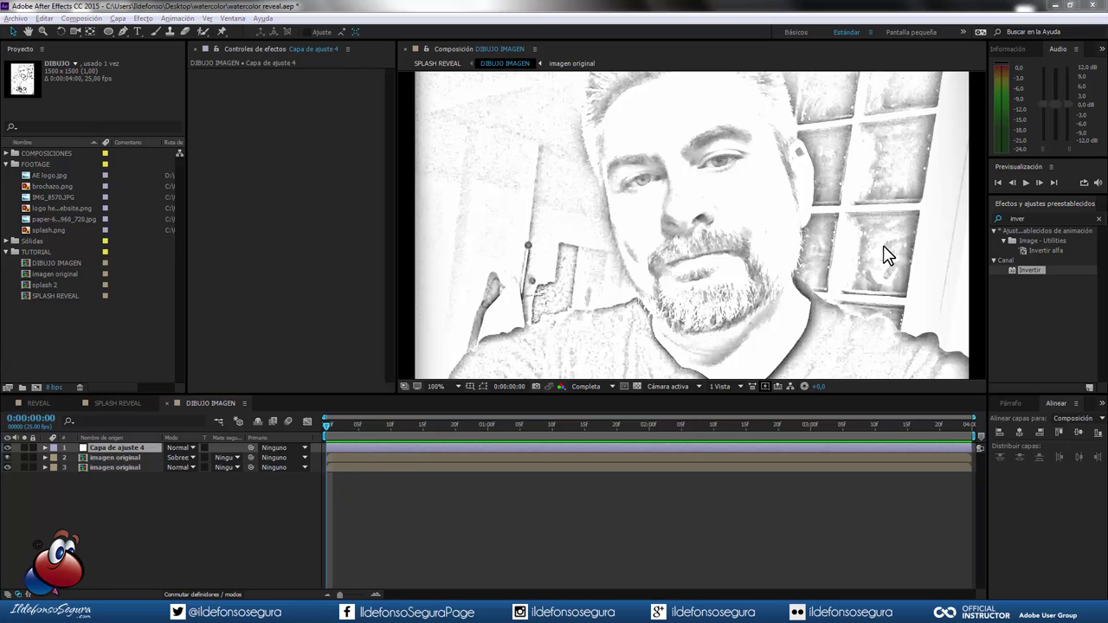
Apply Dibujos animados to the adjustment layer with 9 shading steps and edge threshold 3
left_click(1017, 218)
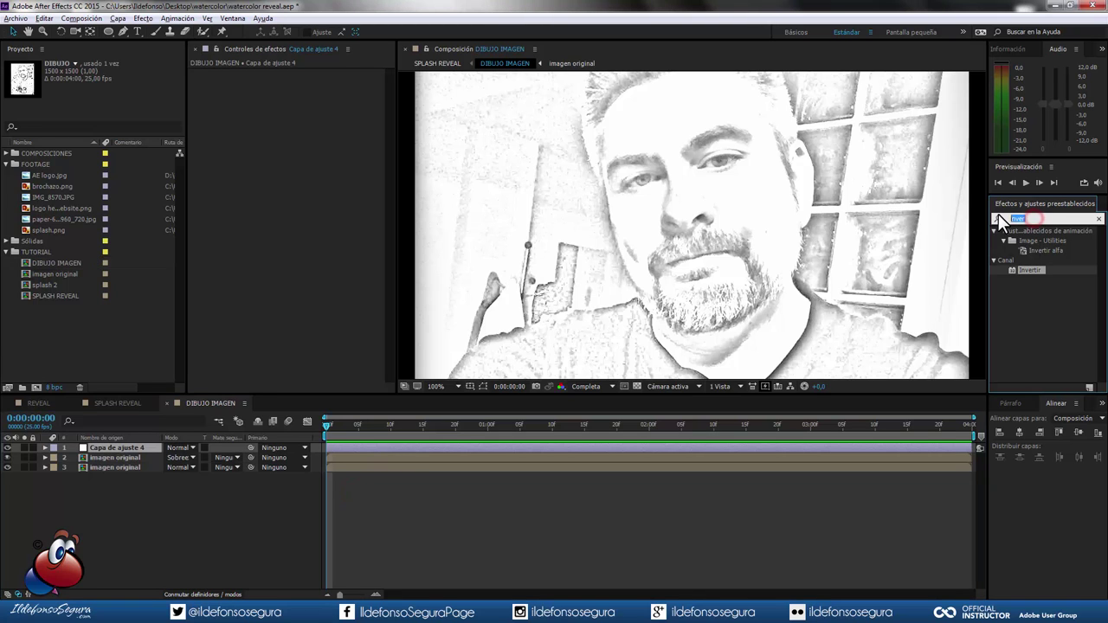
type("dibu")
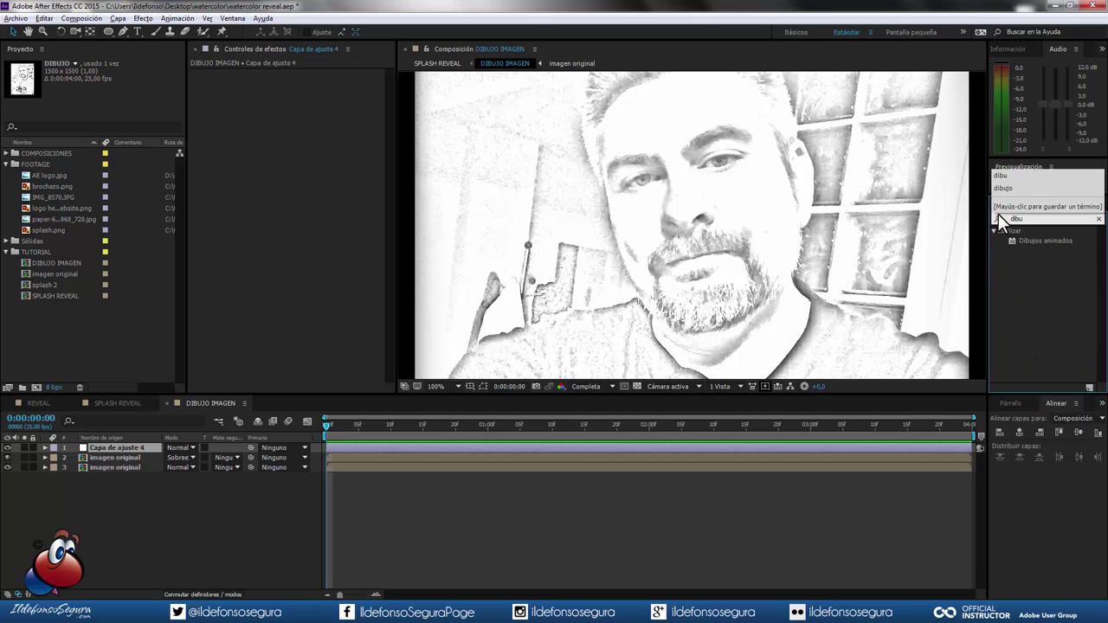
left_click_drag(1042, 240, 317, 205)
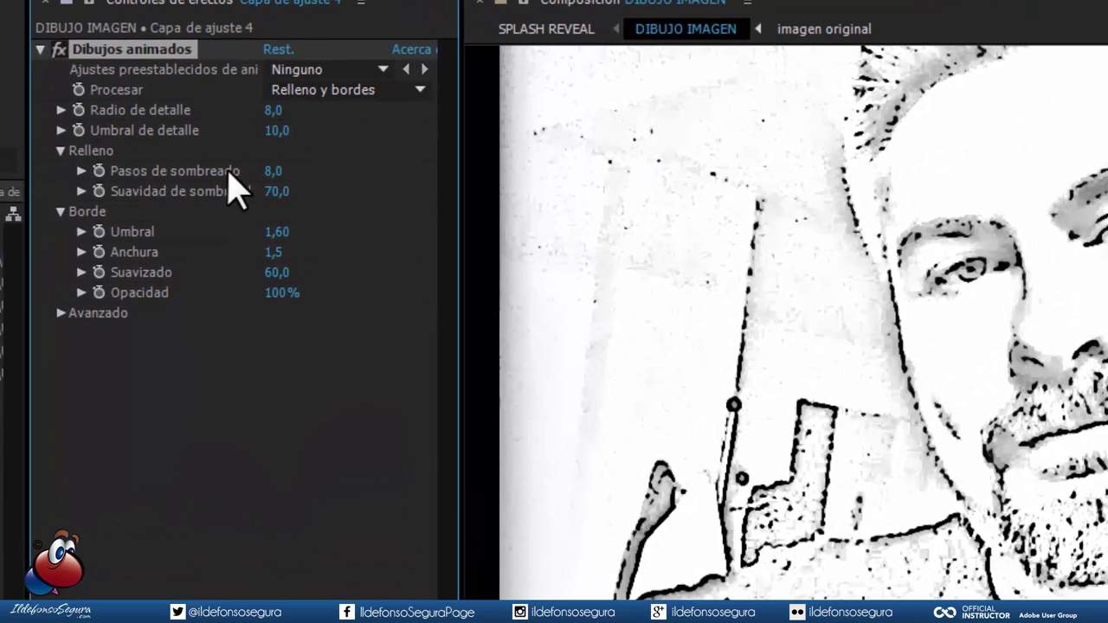
left_click(273, 172)
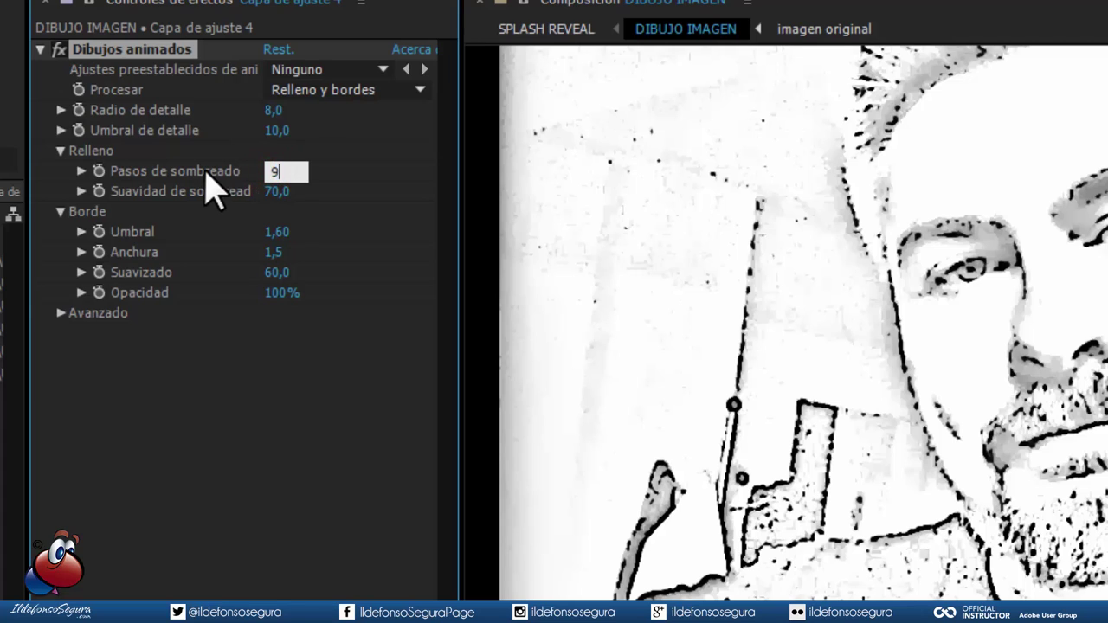
key("Return")
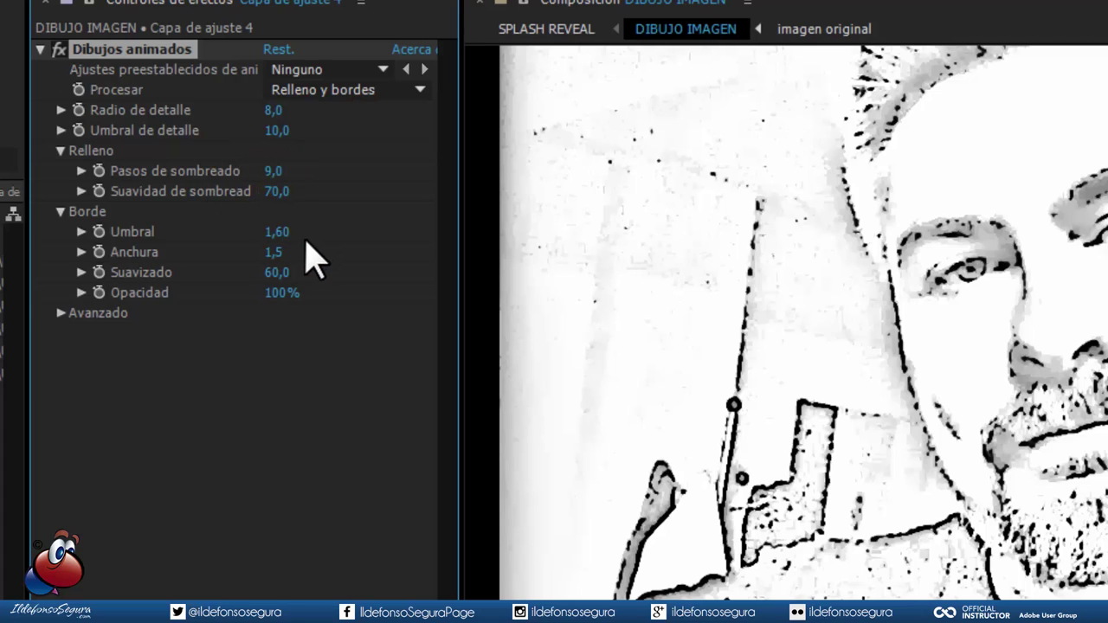
left_click(275, 233)
type("3")
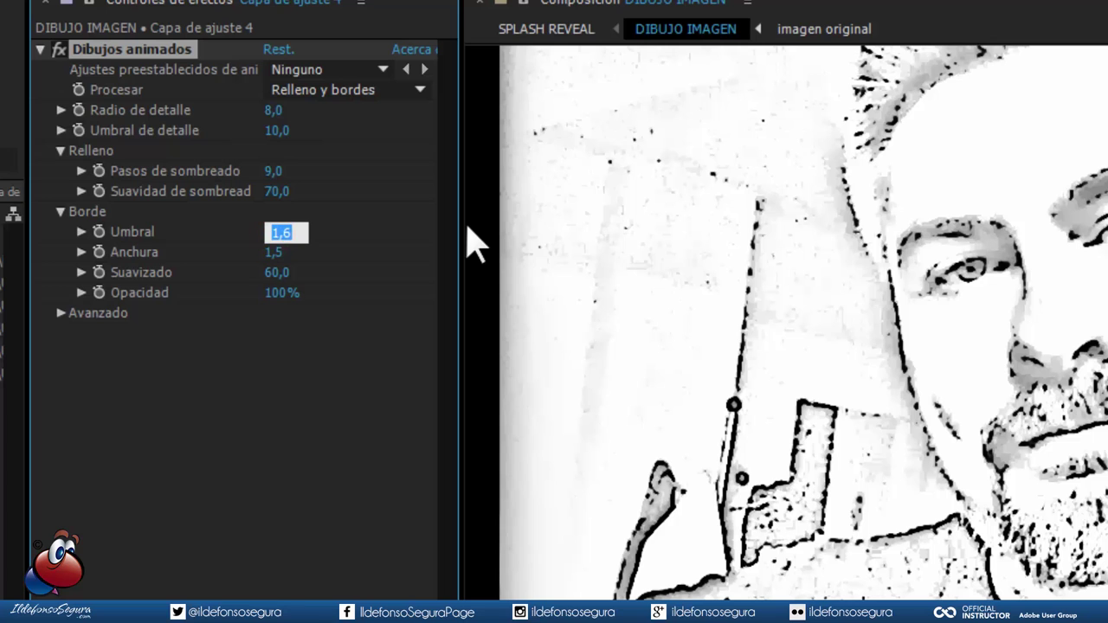
key("Tab")
key("Tab")
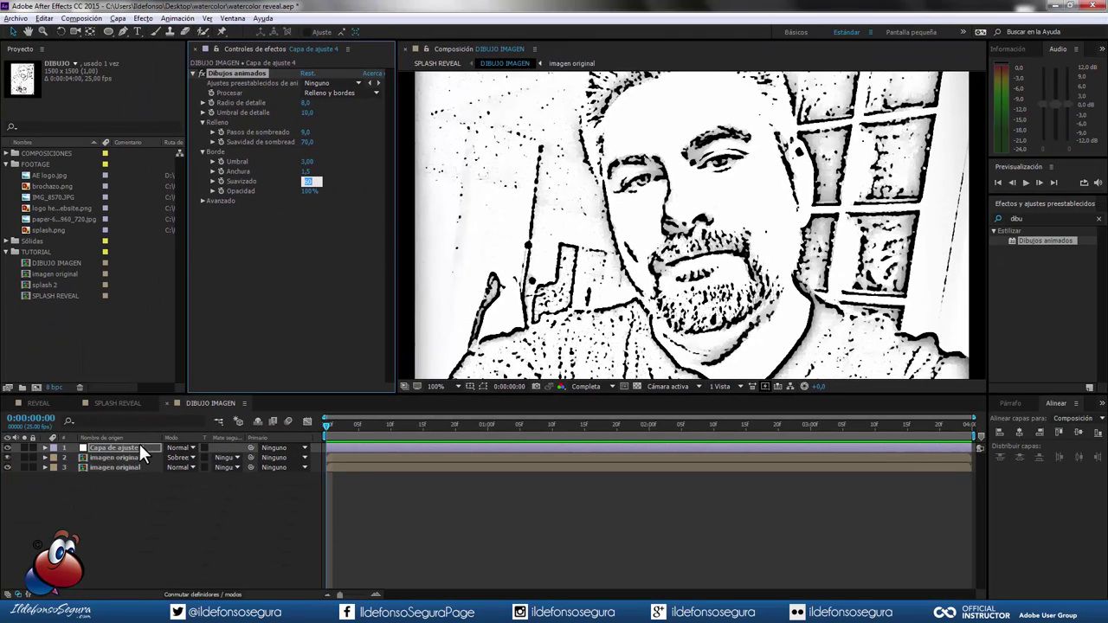
Set the adjustment layer to 50% opacity with Subexposición de color blending
left_click(139, 446)
key("t")
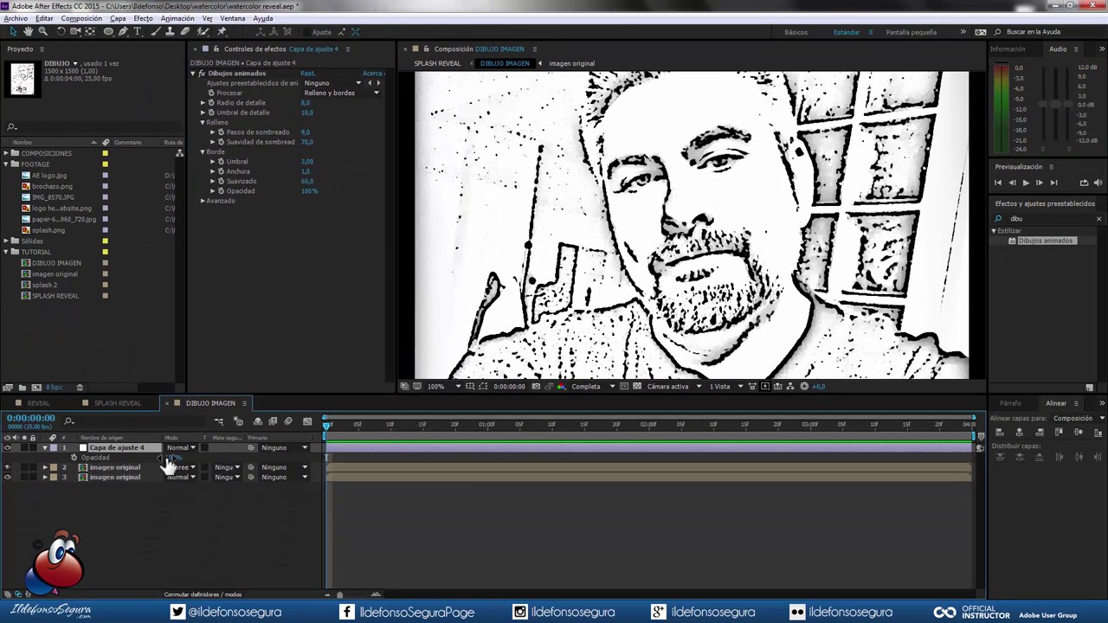
left_click(170, 458)
type("50")
key("Return")
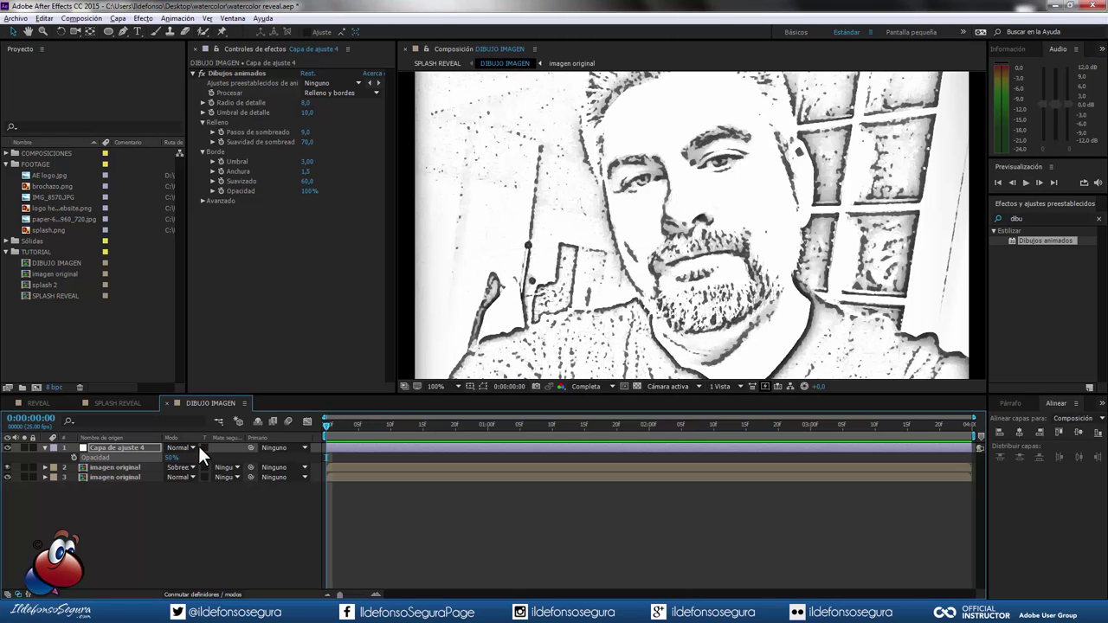
left_click(193, 447)
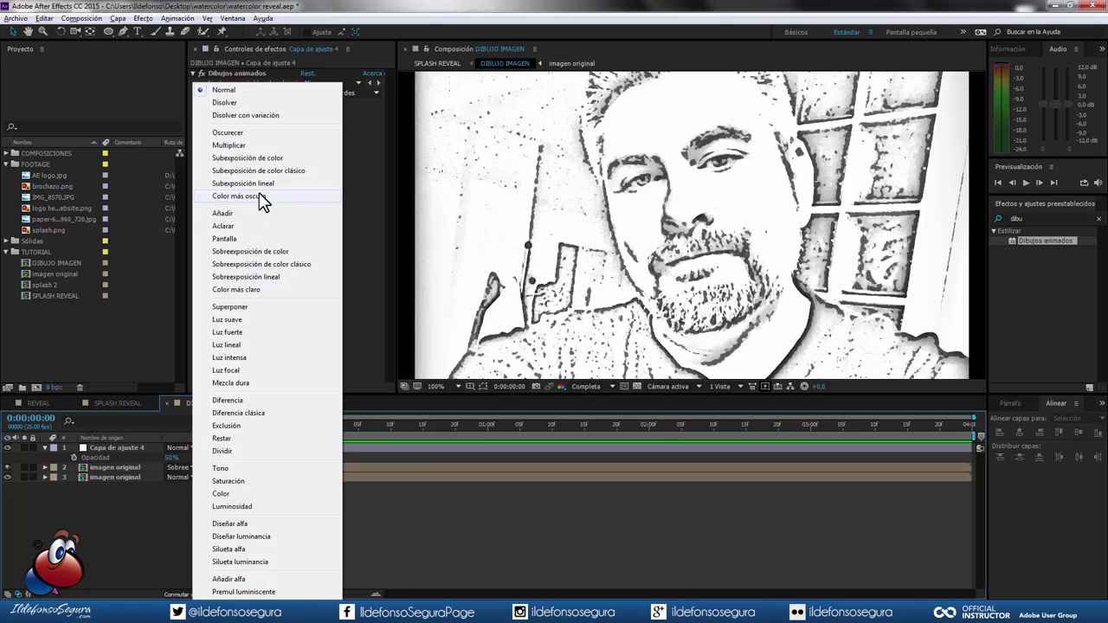
left_click(247, 160)
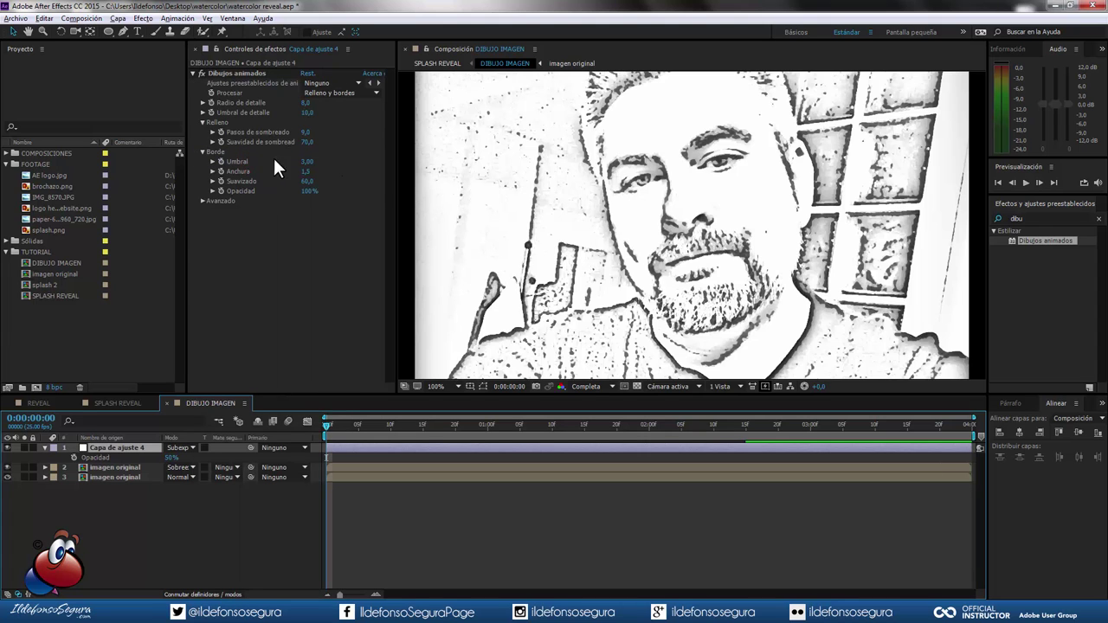
Add Desenfoque direccional to the adjustment layer with a blur length of 15
right_click(320, 242)
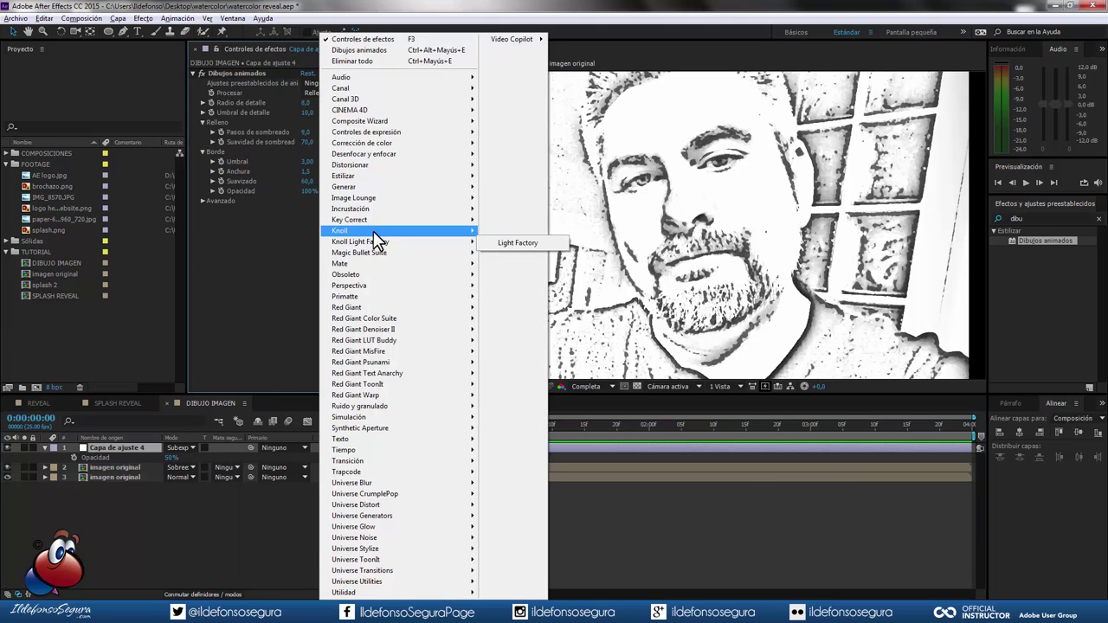
mouse_move(371, 156)
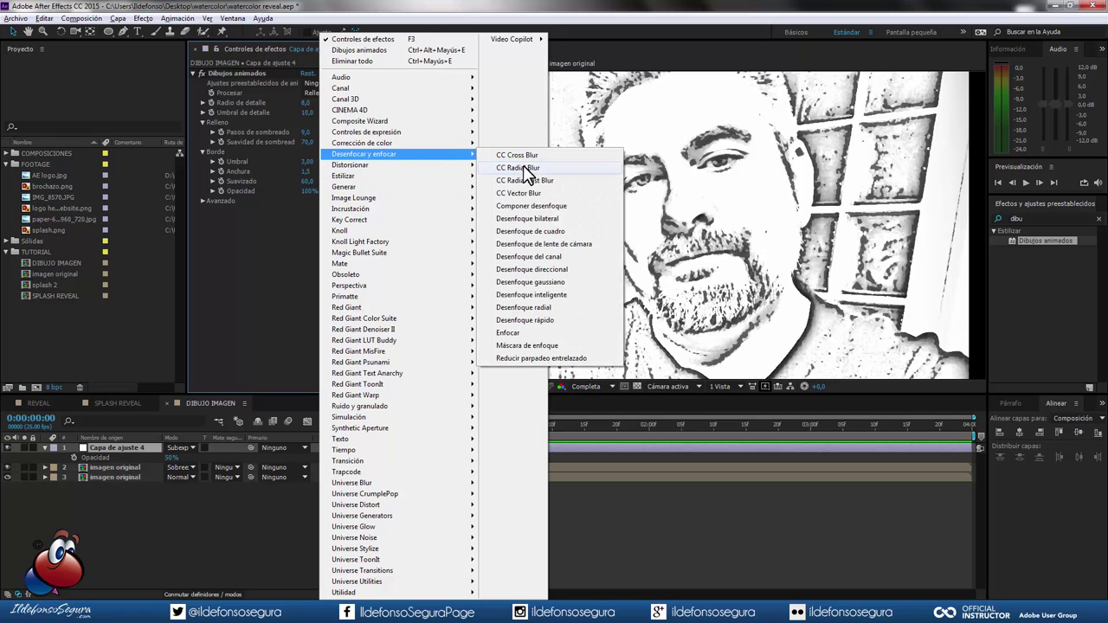
left_click(563, 270)
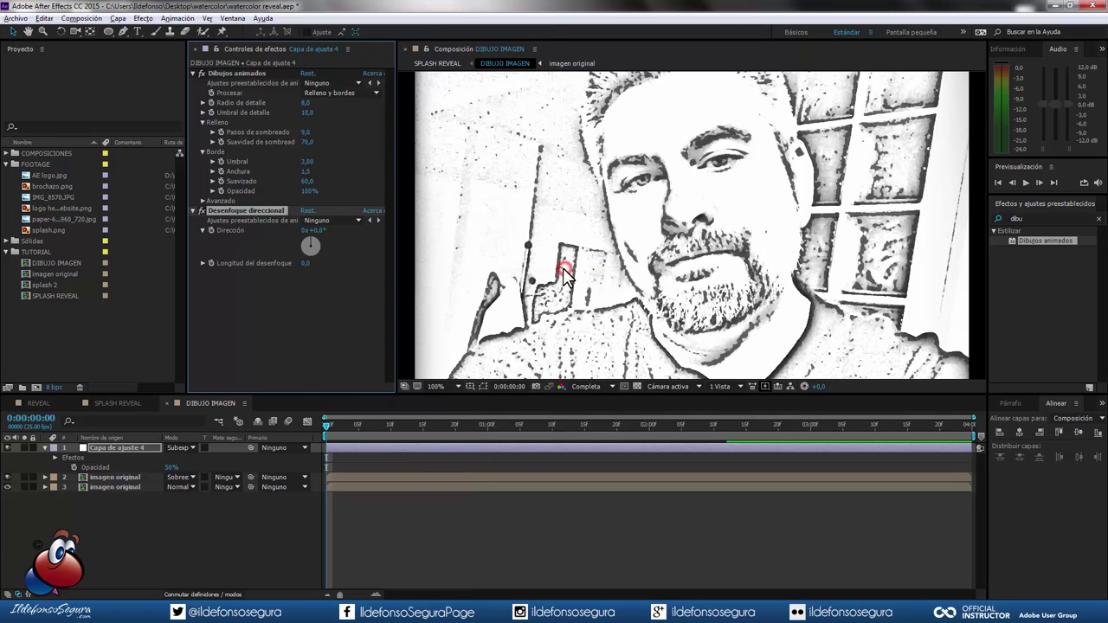
left_click(317, 238)
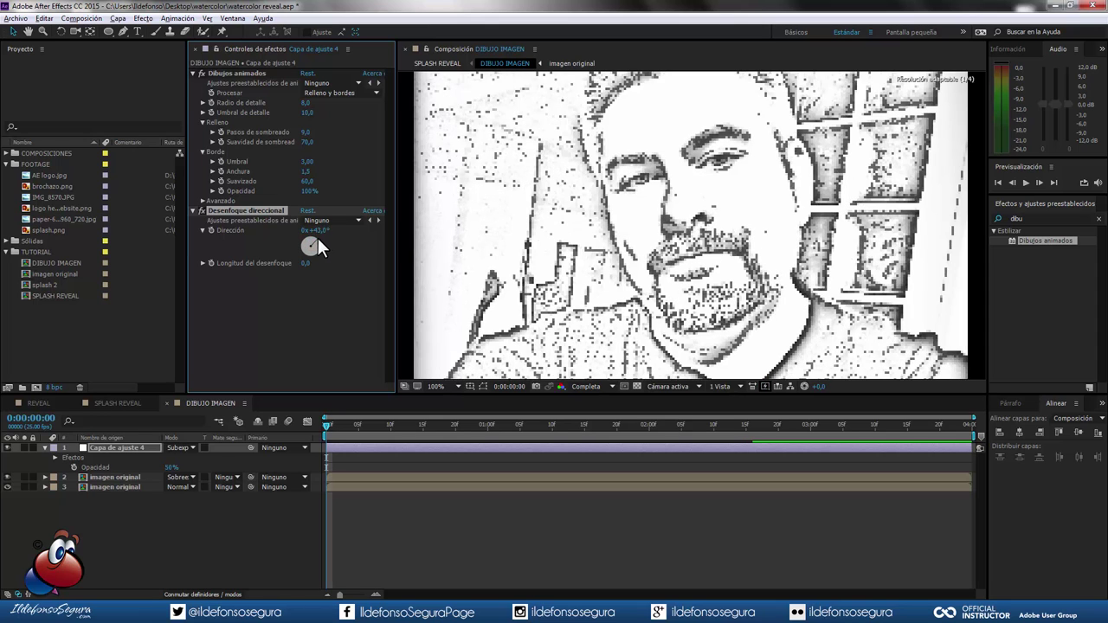
left_click(305, 263)
type("15")
key("Return")
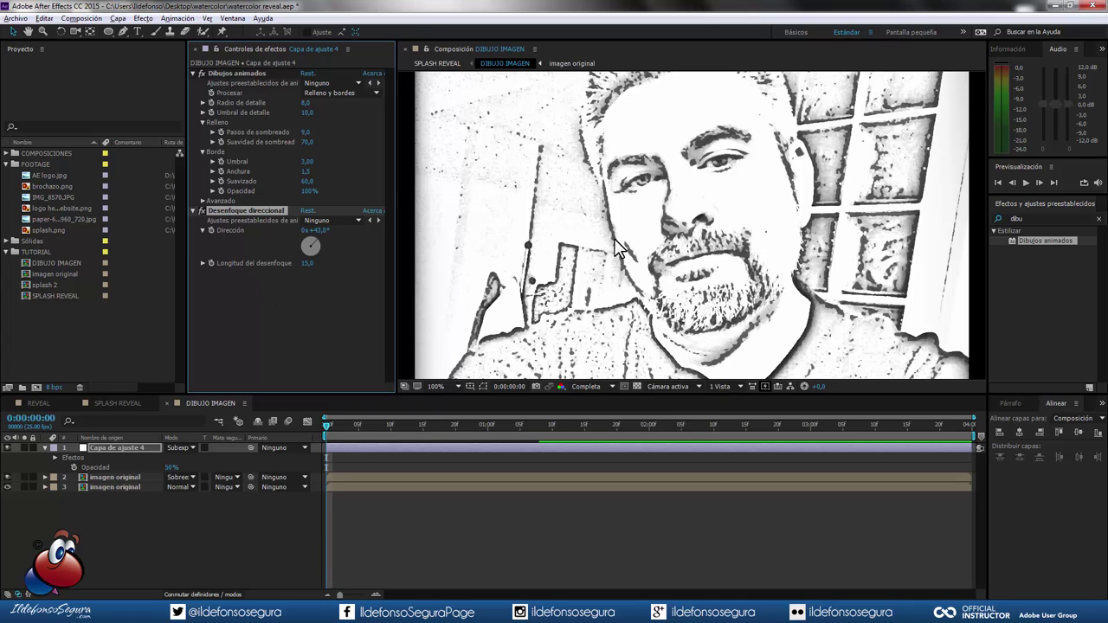
Zoom and pan over the face to check the sketch, then return to SPLASH REVEAL
key("comma")
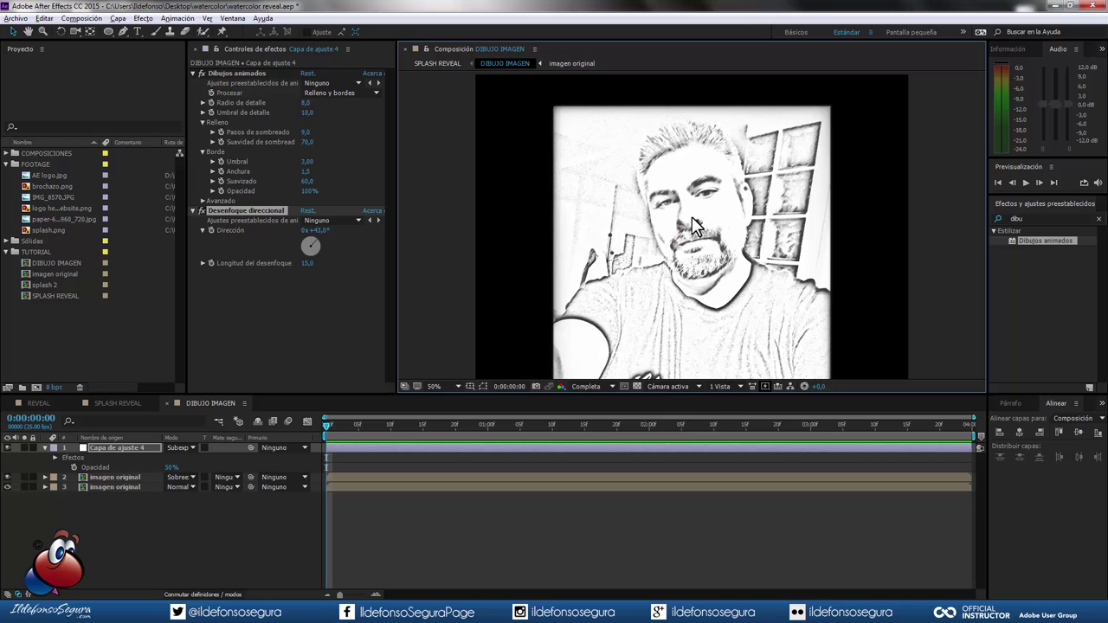
scroll(689, 217, "up", 4)
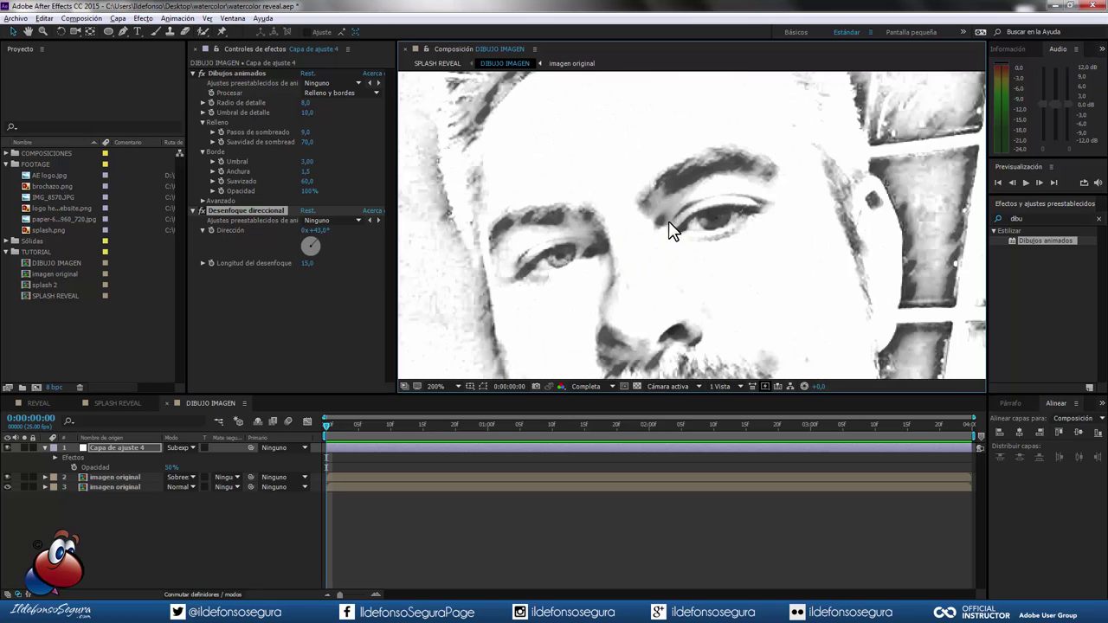
left_click_drag(628, 268, 645, 173)
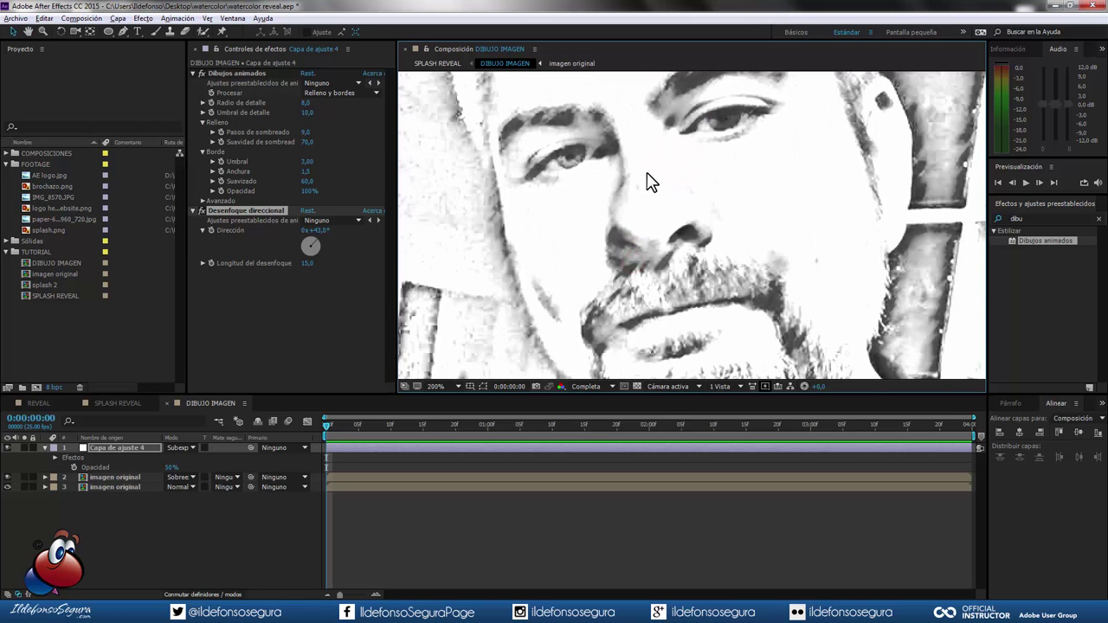
scroll(647, 173, "down", 2)
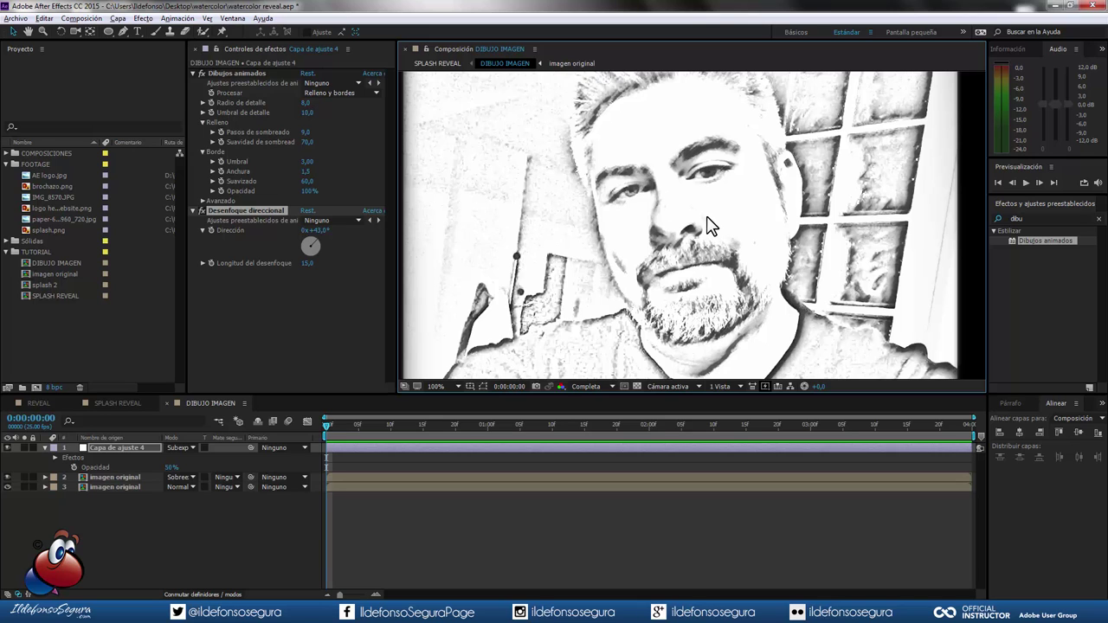
left_click(121, 402)
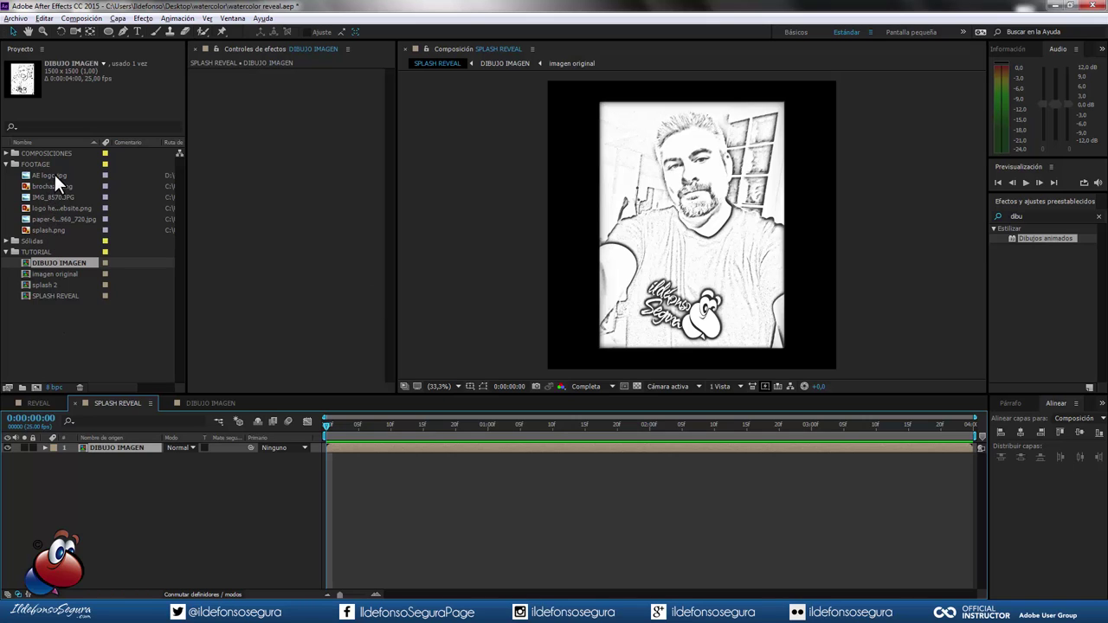
Add the crumpled paper image below the sketch and scale it to 274%
left_click_drag(56, 219, 62, 485)
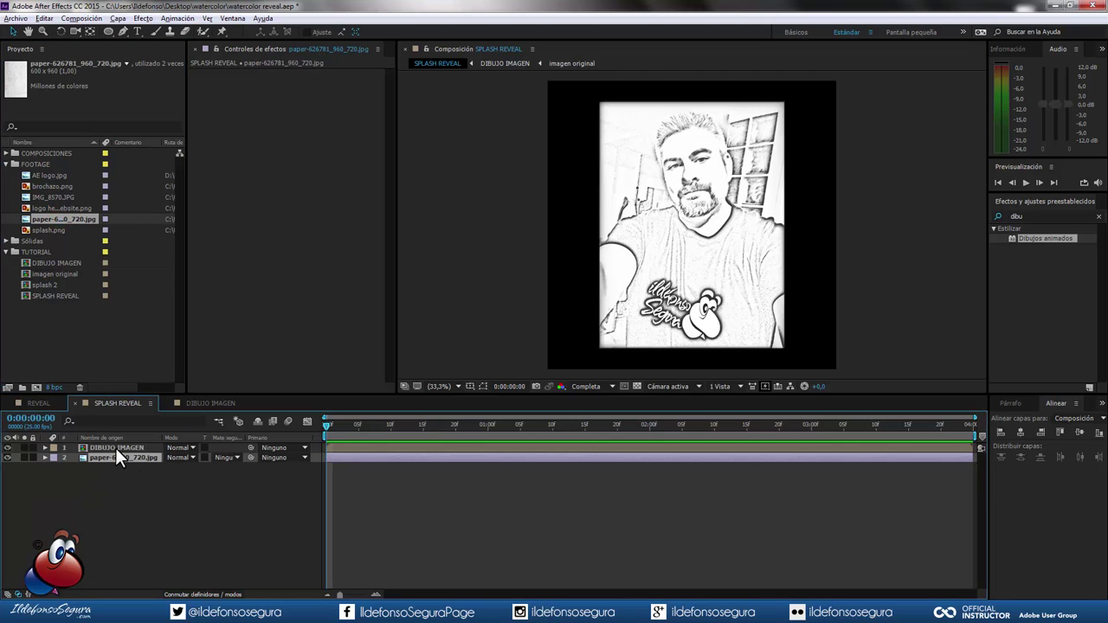
left_click(7, 448)
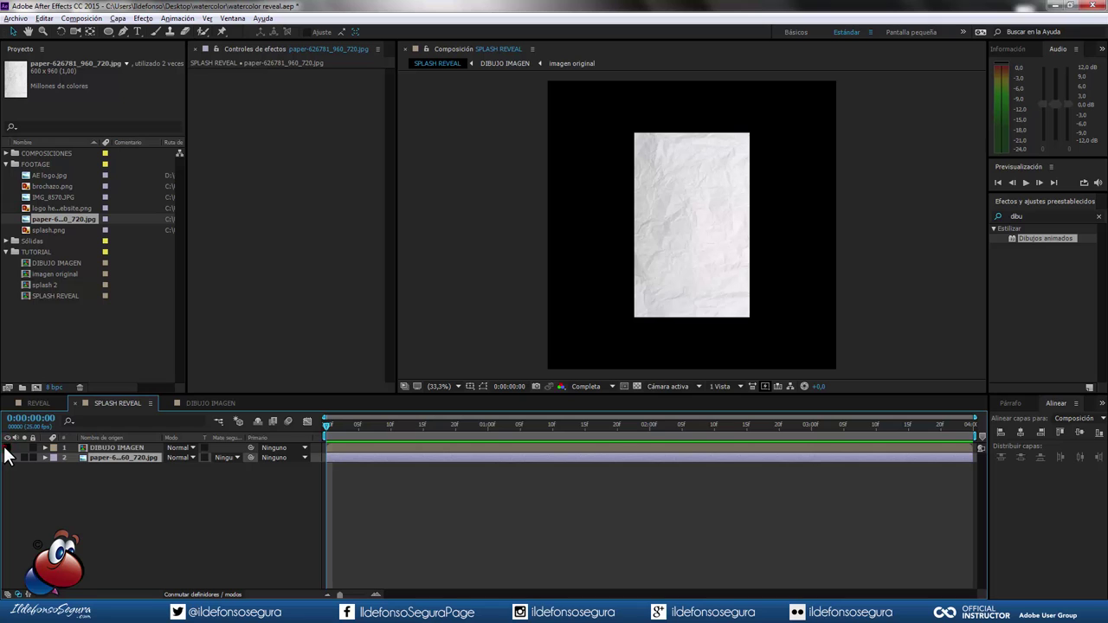
left_click(7, 447)
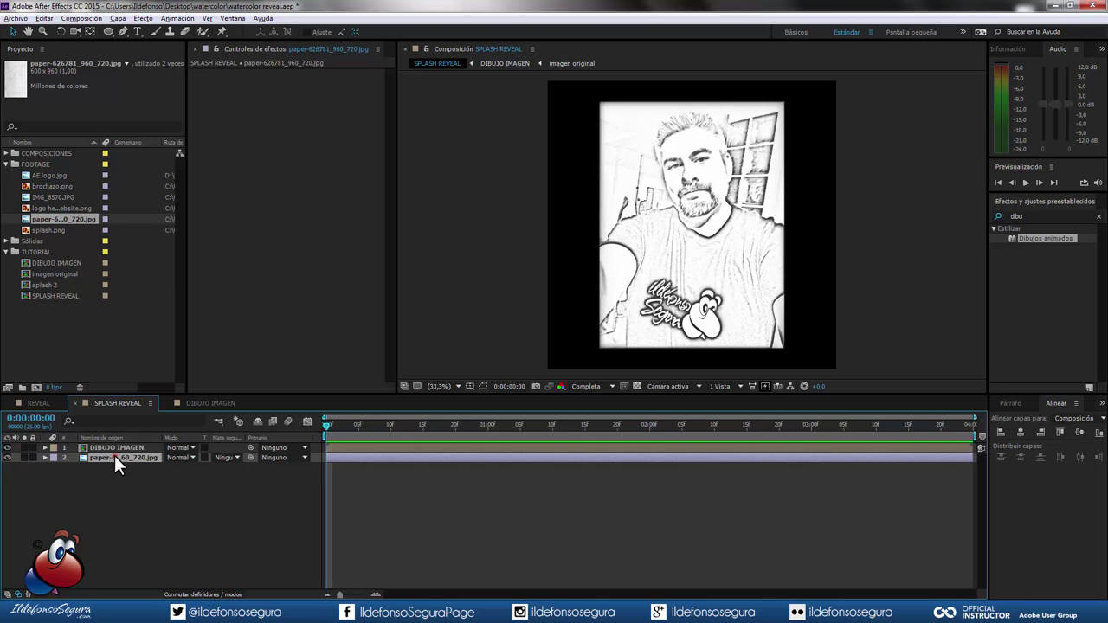
key("s")
left_click_drag(200, 476, 266, 444)
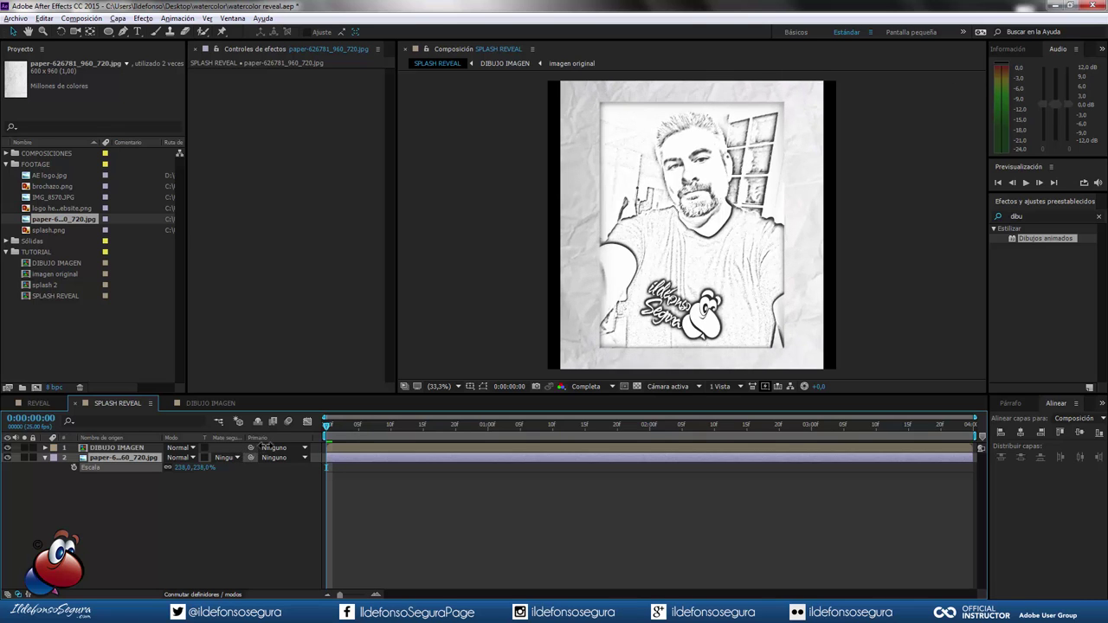
Set the DIBUJO IMAGEN sketch to blend in Multiplicar mode over the paper
left_click(139, 447)
left_click(184, 448)
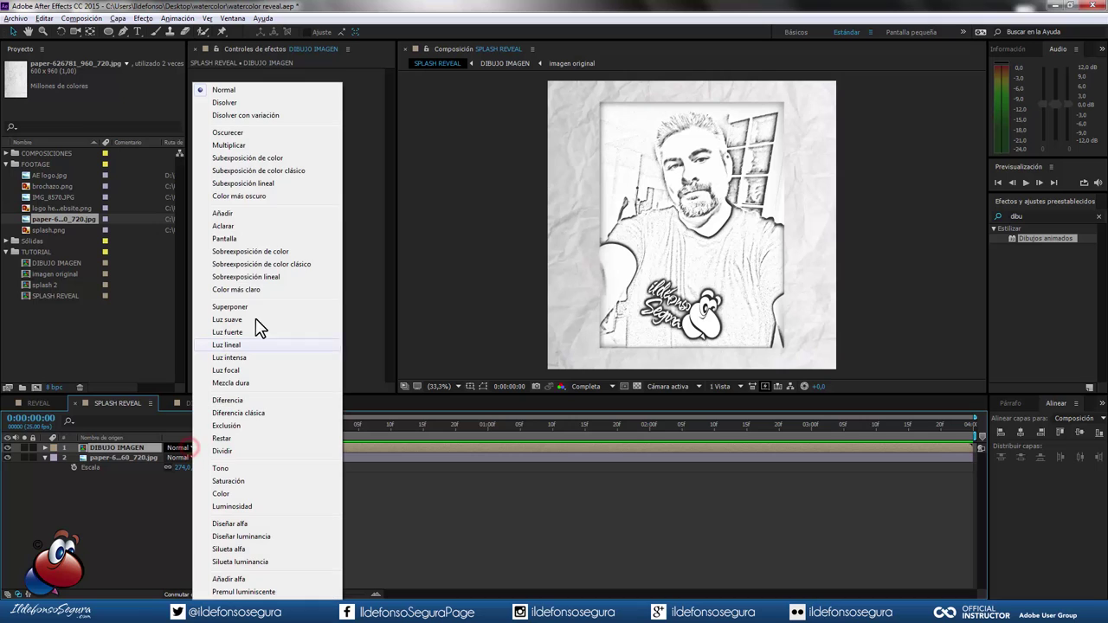
left_click(256, 197)
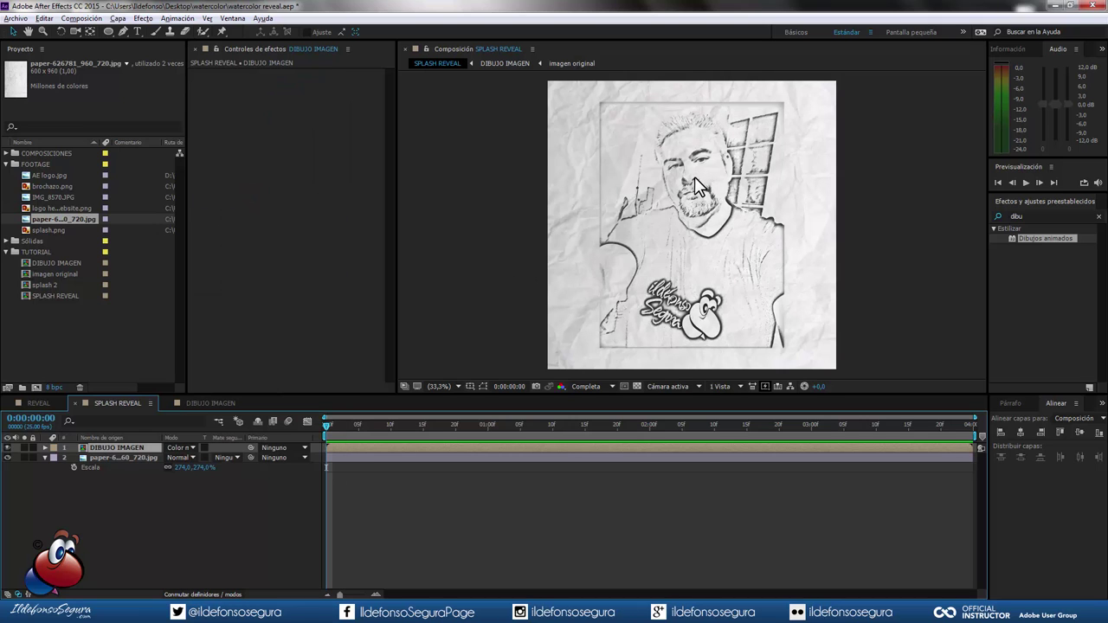
scroll(694, 176, "up", 3)
left_click_drag(695, 176, 685, 342)
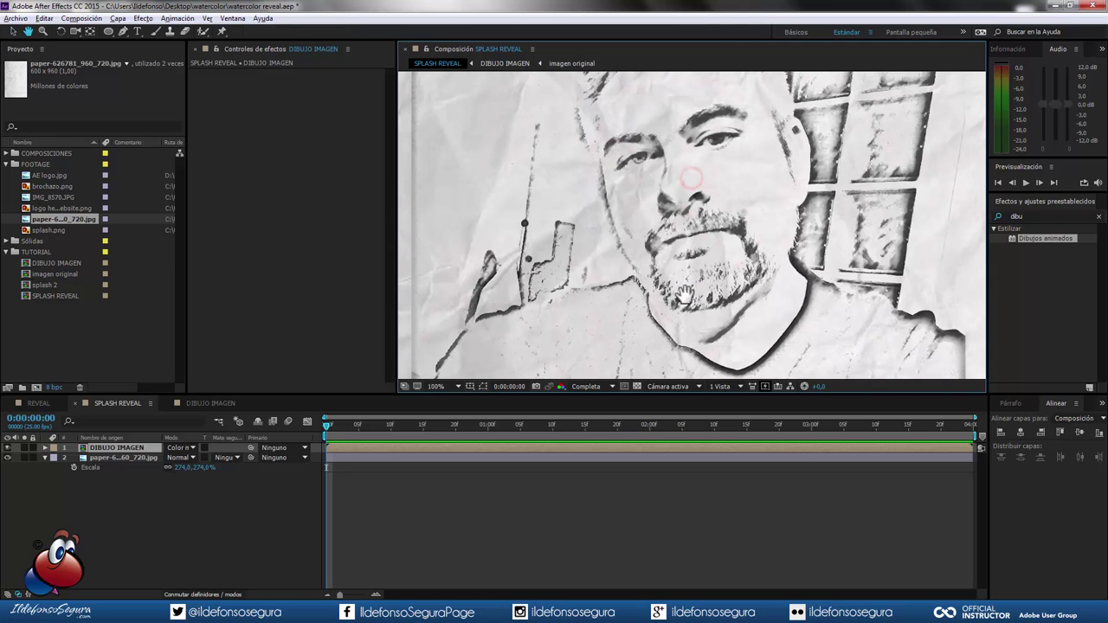
left_click(191, 448)
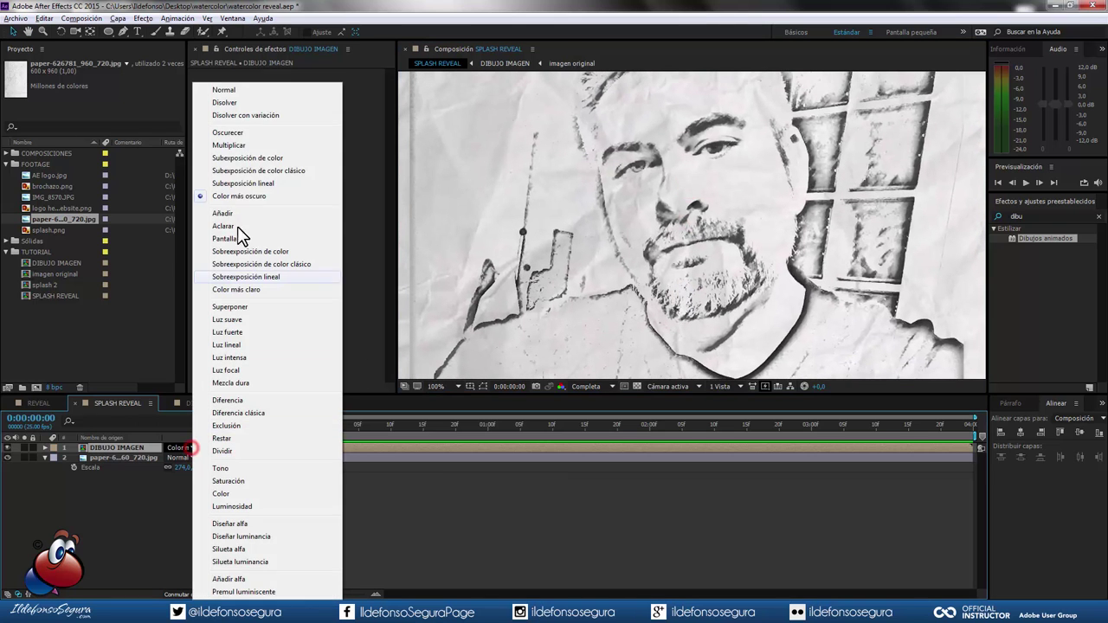
left_click(228, 141)
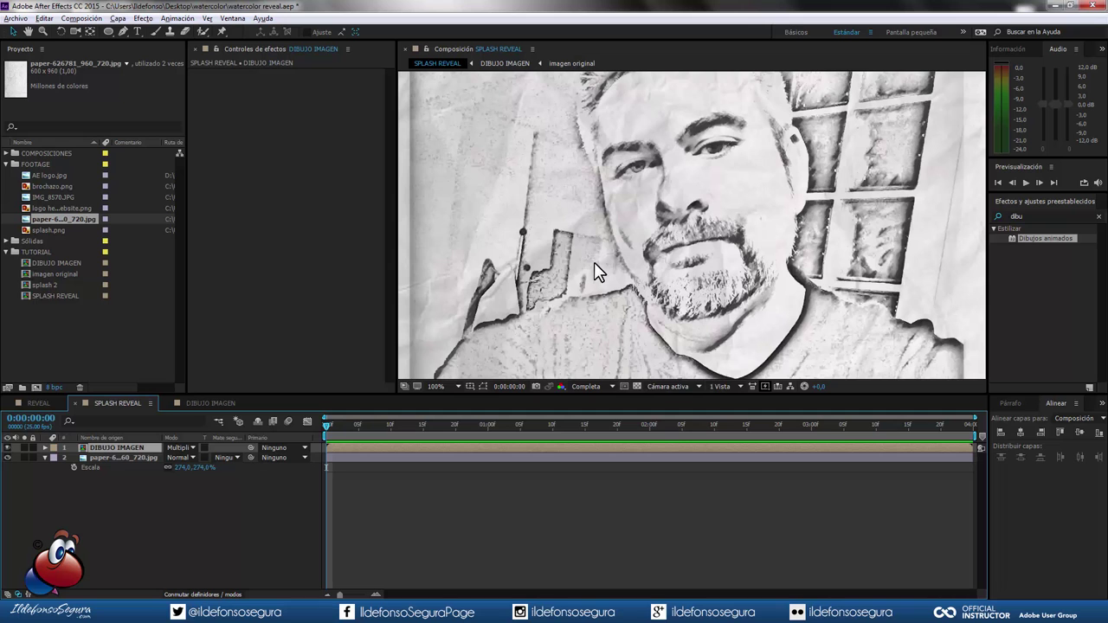
scroll(594, 262, "down", 2)
scroll(706, 301, "up", 2)
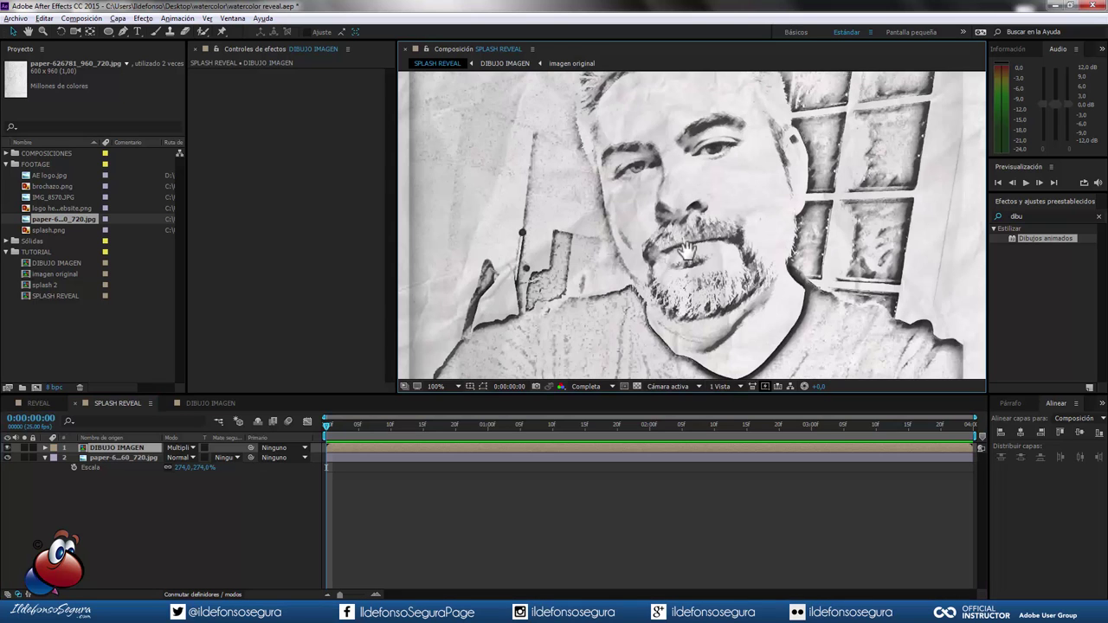
scroll(687, 296, "down", 2)
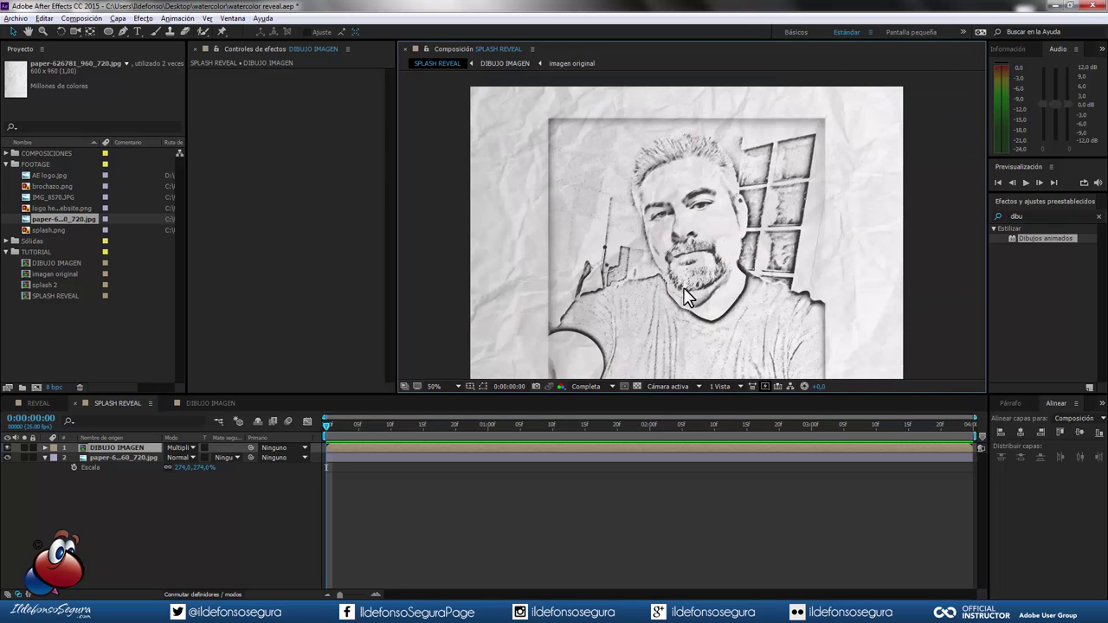
Fit the whole composition in the viewer and reselect the DIBUJO IMAGEN layer
key("h")
left_click_drag(679, 294, 671, 261)
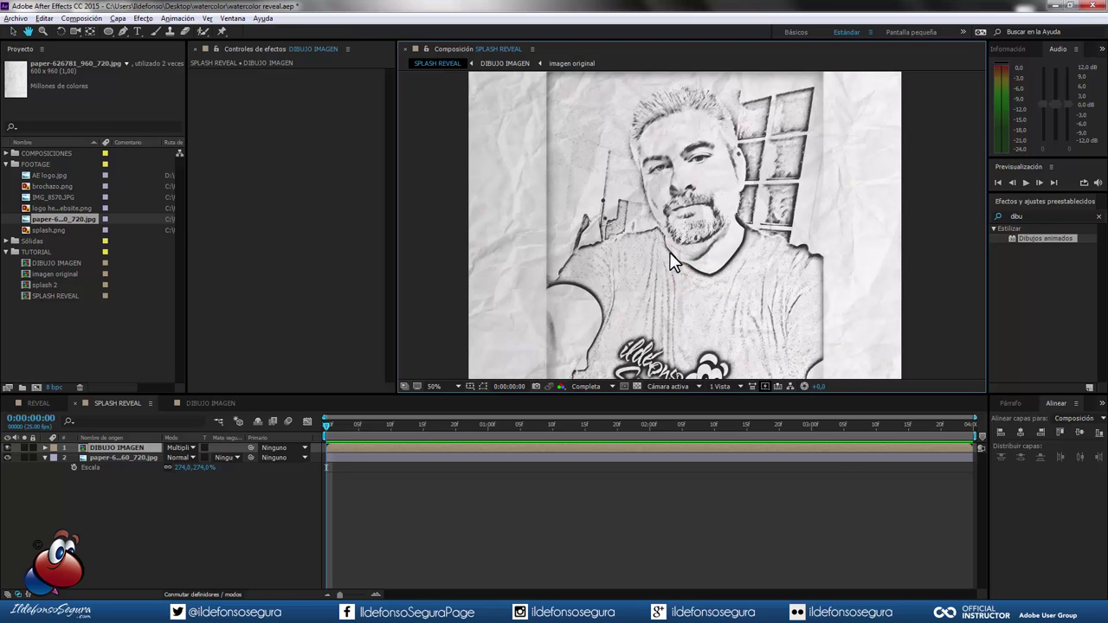
left_click(451, 384)
left_click(444, 178)
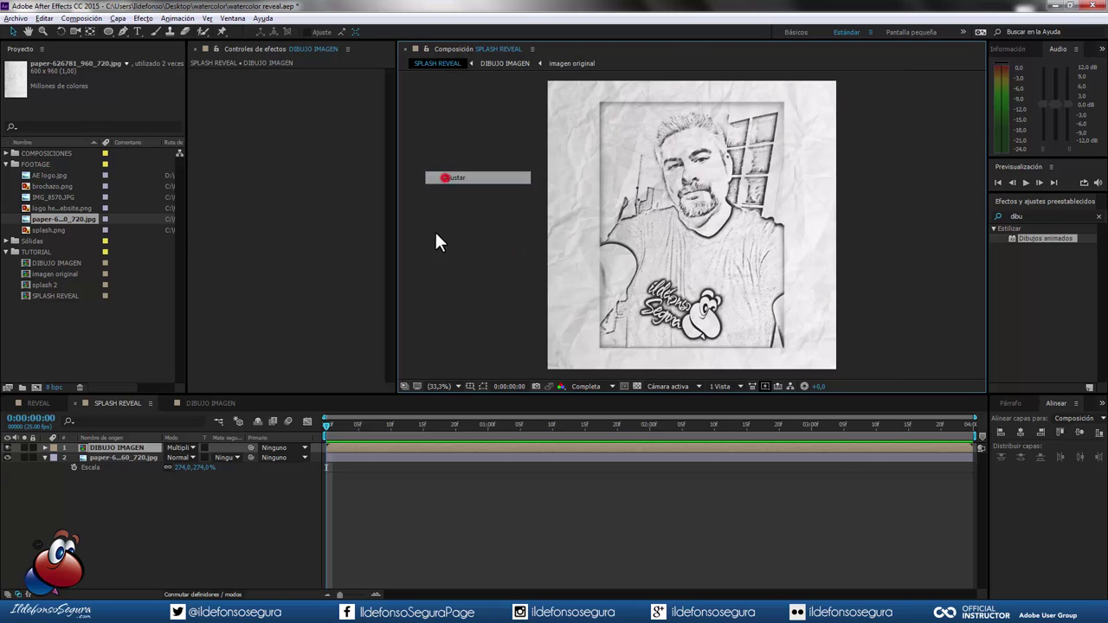
left_click(417, 250)
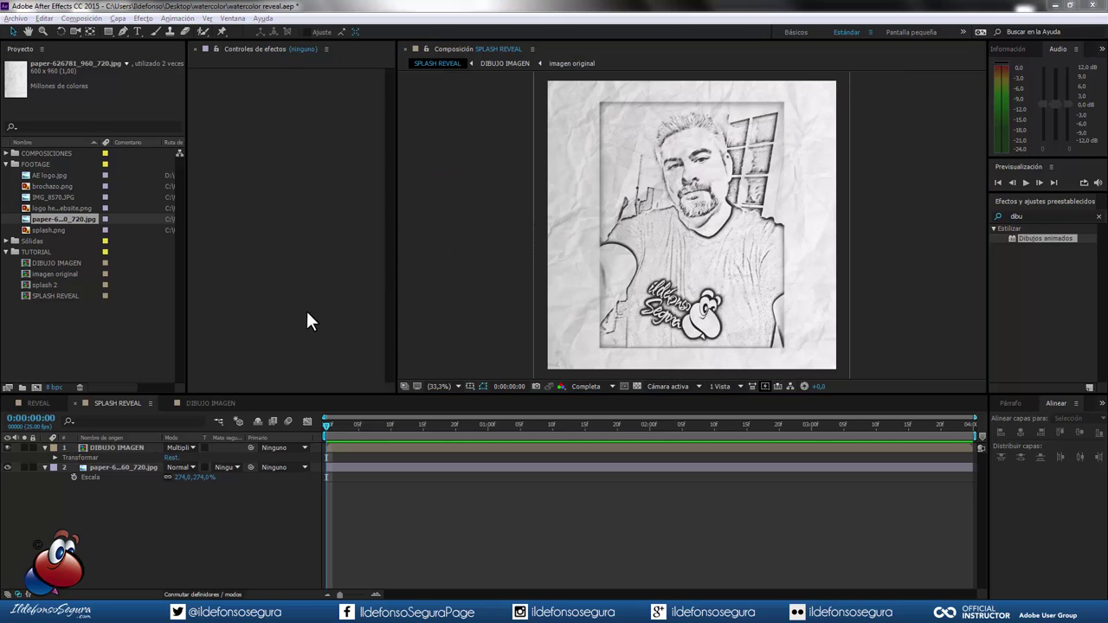
left_click(128, 446)
Draw a rectangular mask on DIBUJO IMAGEN just inside the portrait's dark border
left_click(109, 31)
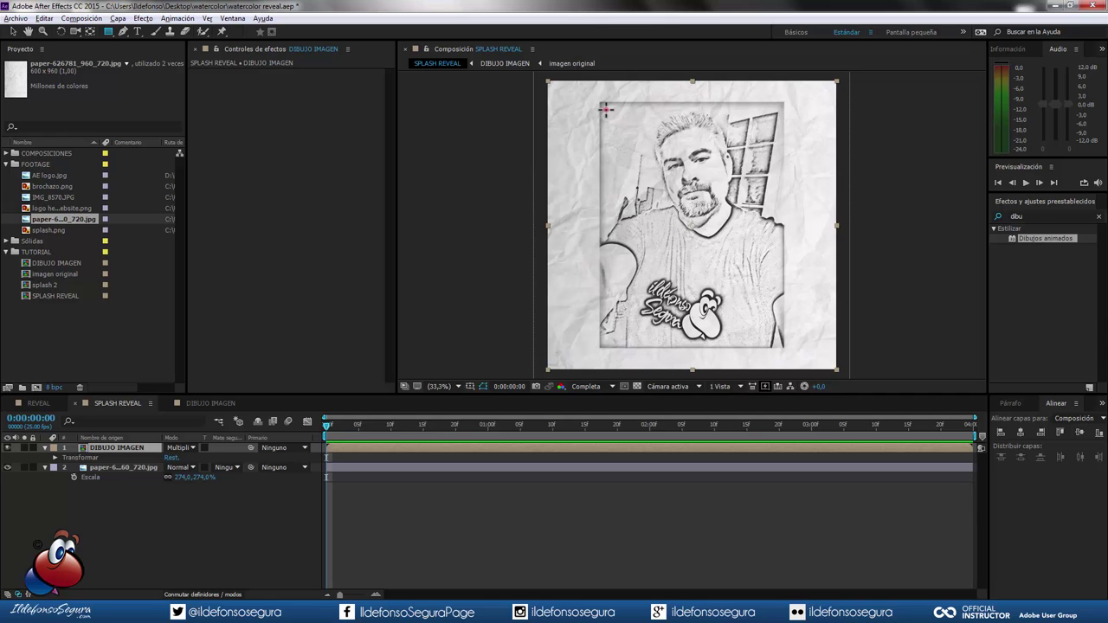
left_click_drag(606, 109, 797, 339)
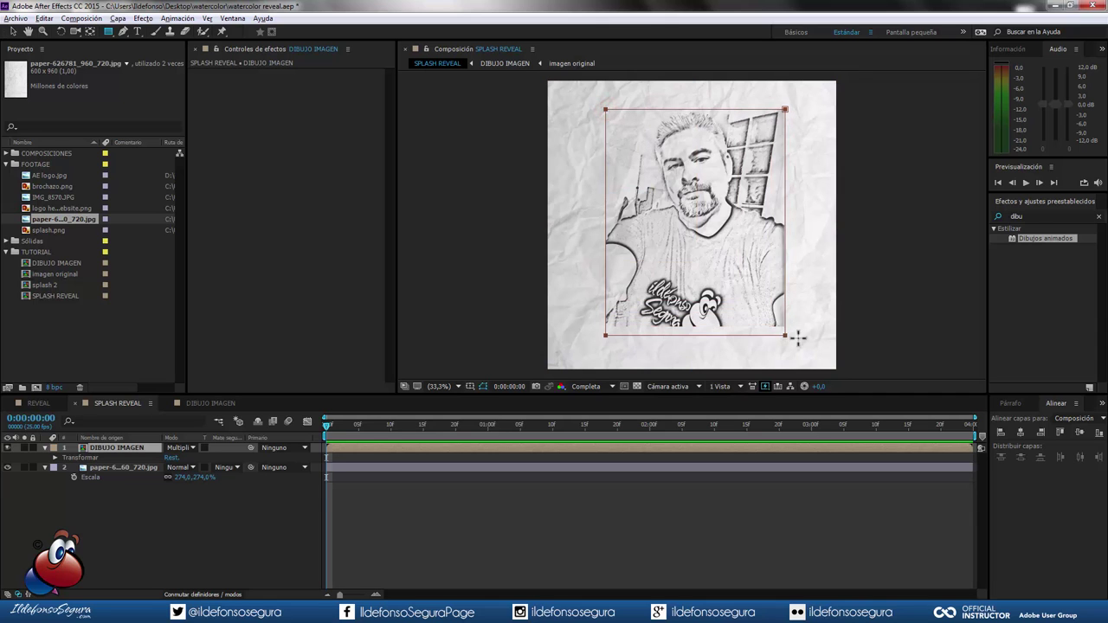
left_click_drag(797, 338, 772, 343)
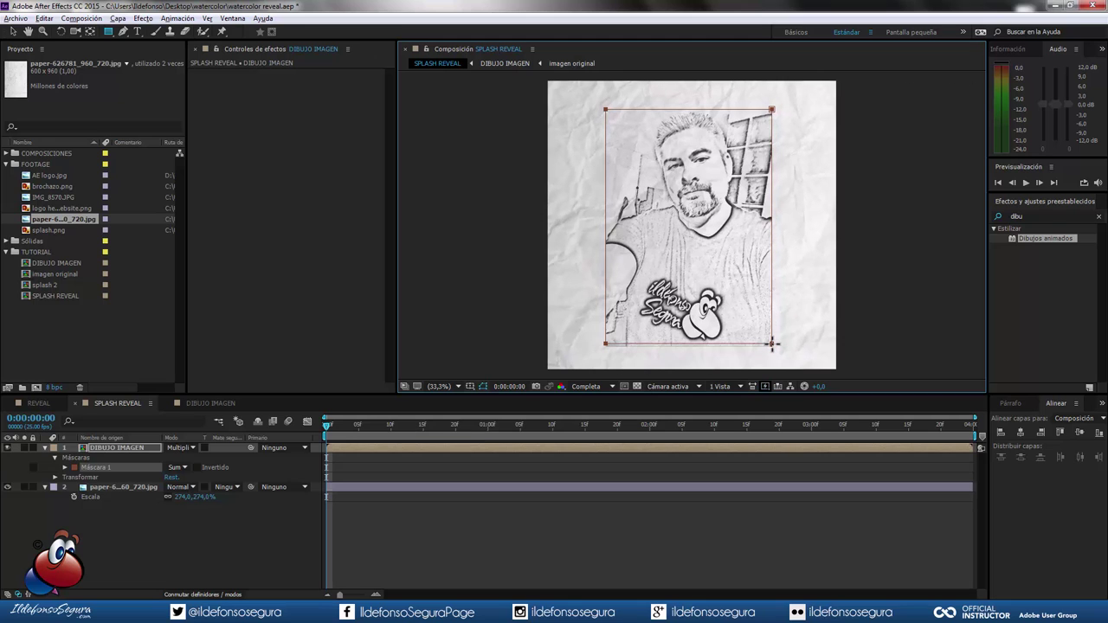
left_click(333, 519)
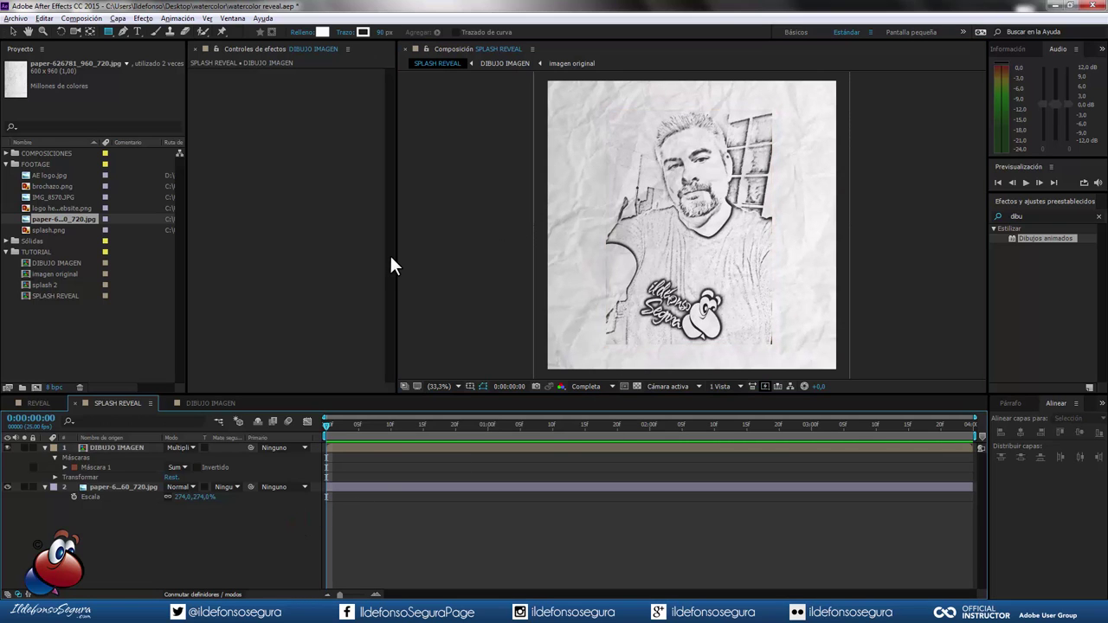
left_click(67, 457)
left_click(45, 447)
Place the splash 2 composition at the top of SPLASH REVEAL and go to 0:00:01:11
left_click(85, 449)
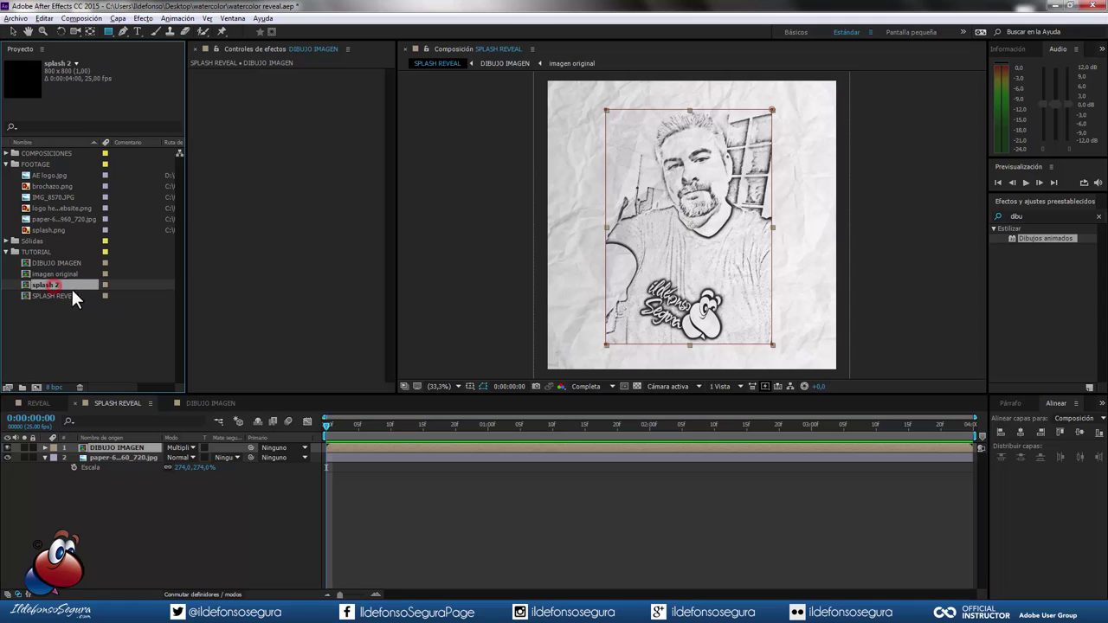
mouse_move(52, 285)
left_mouse_down()
mouse_move(89, 398)
mouse_move(146, 452)
mouse_move(190, 445)
left_mouse_up()
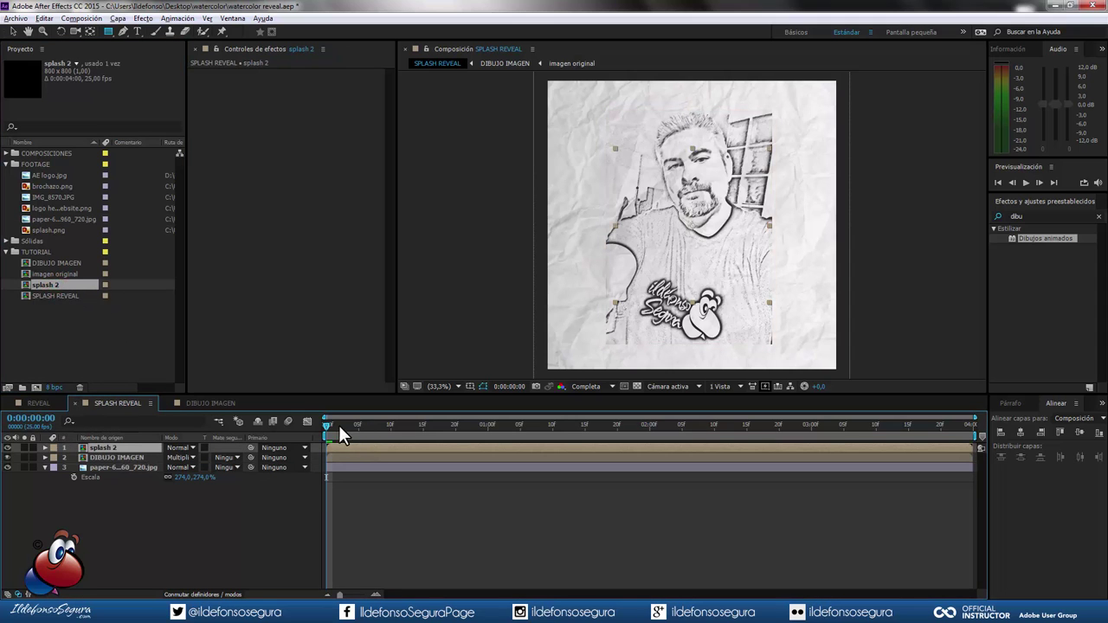
left_click_drag(345, 428, 560, 428)
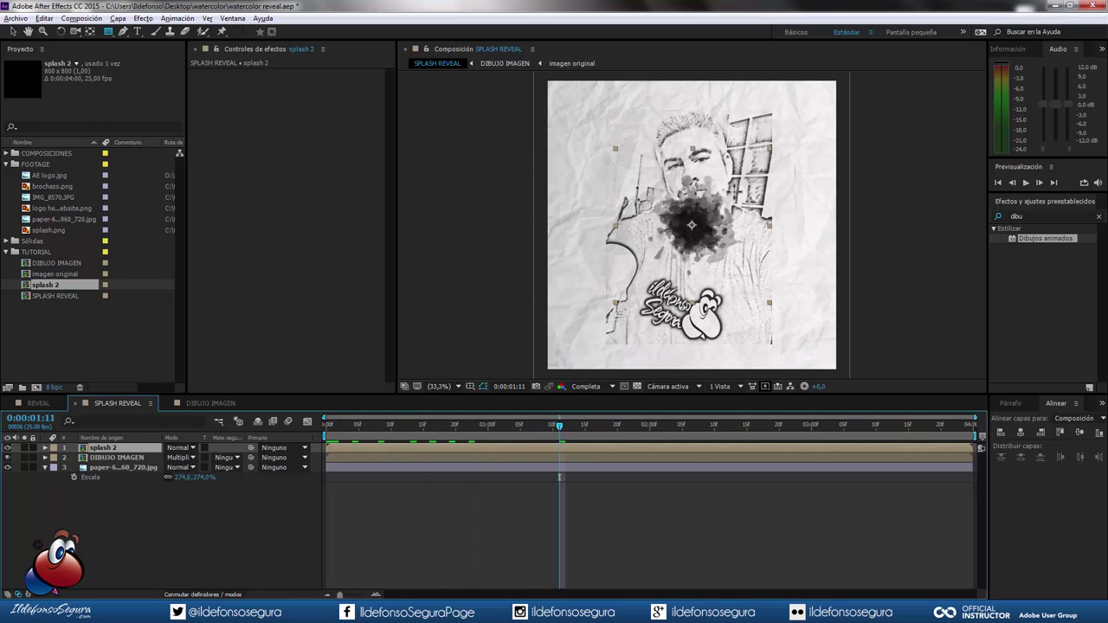
Scale splash 2 to 195% and move it slightly up over the face
key("s")
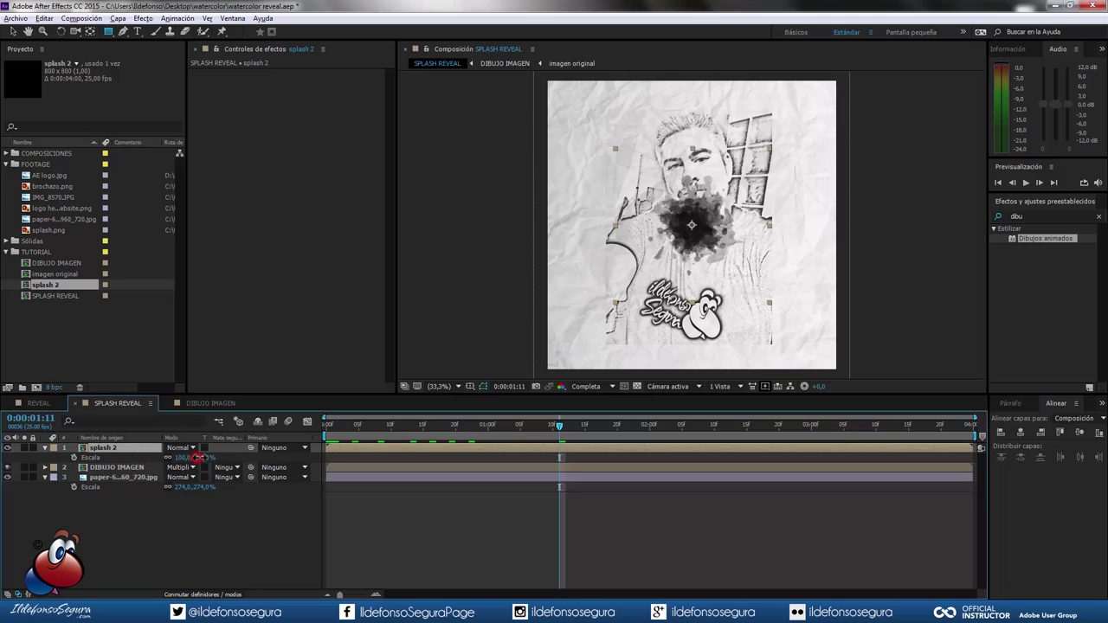
left_click_drag(199, 465, 185, 457)
type("195")
key("Return")
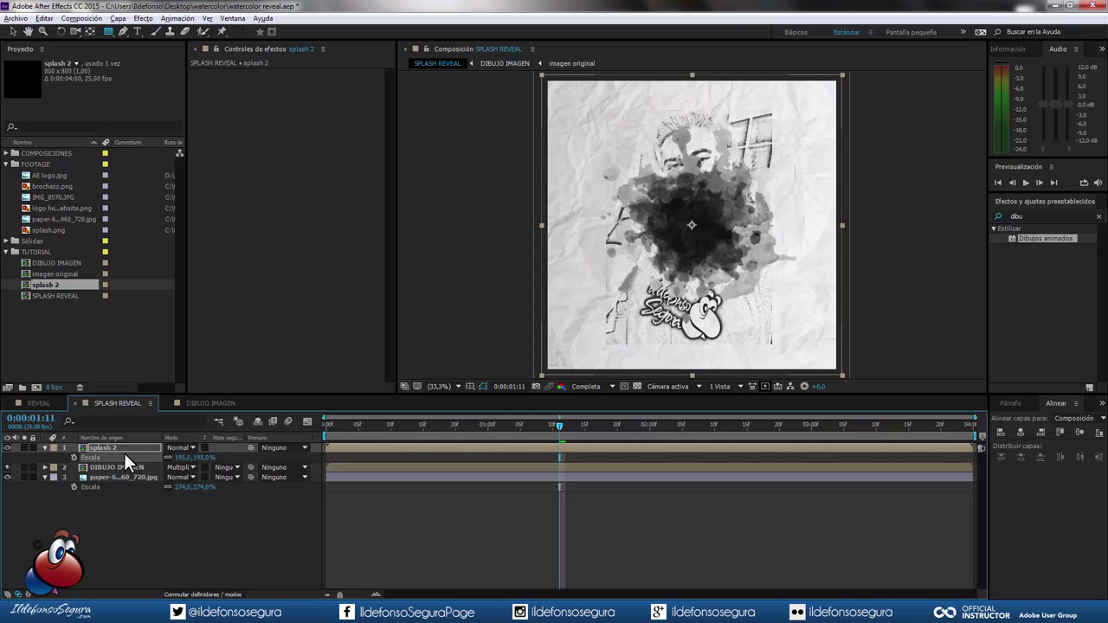
key("v")
left_click_drag(704, 253, 697, 215)
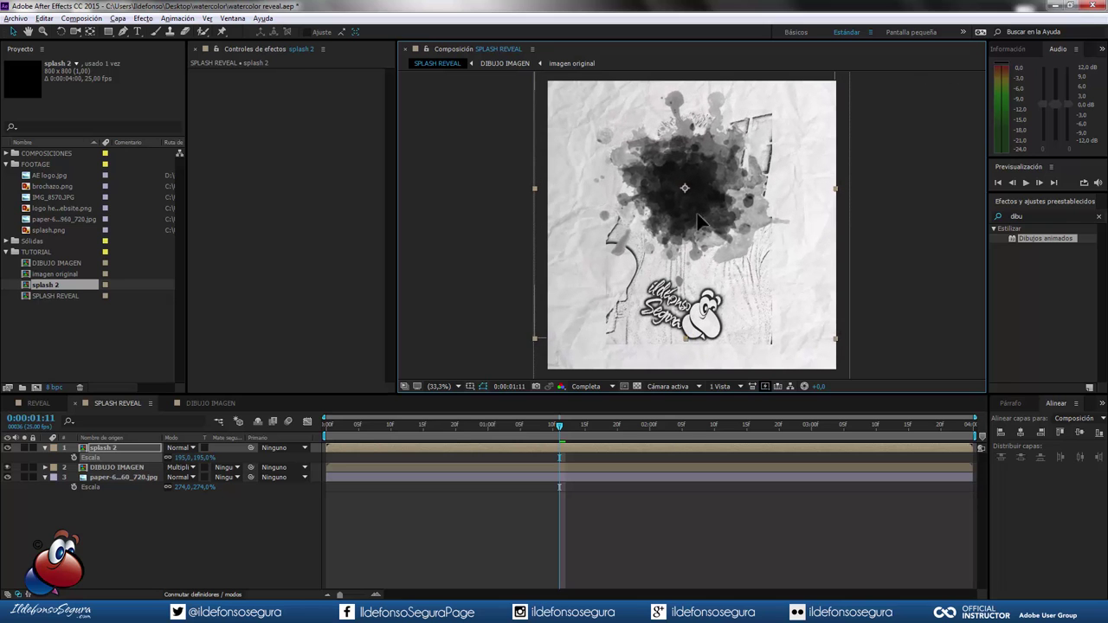
left_click_drag(697, 218, 694, 217)
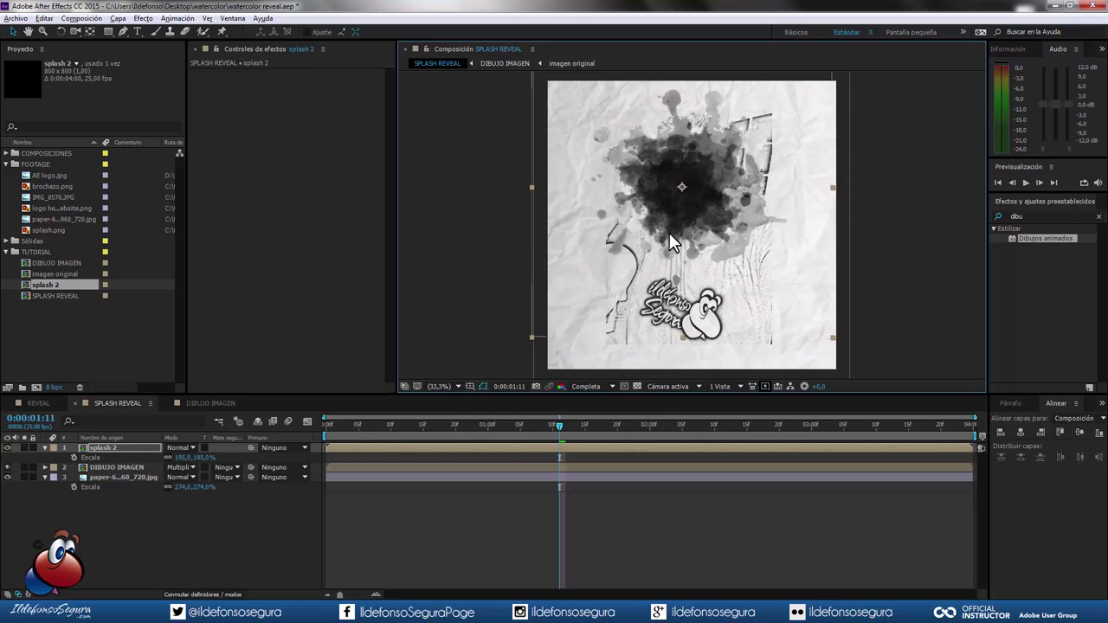
Set DIBUJO IMAGEN's track matte to Alpha Matte 'splash 2'
left_click(197, 595)
left_click(198, 595)
left_click(236, 467)
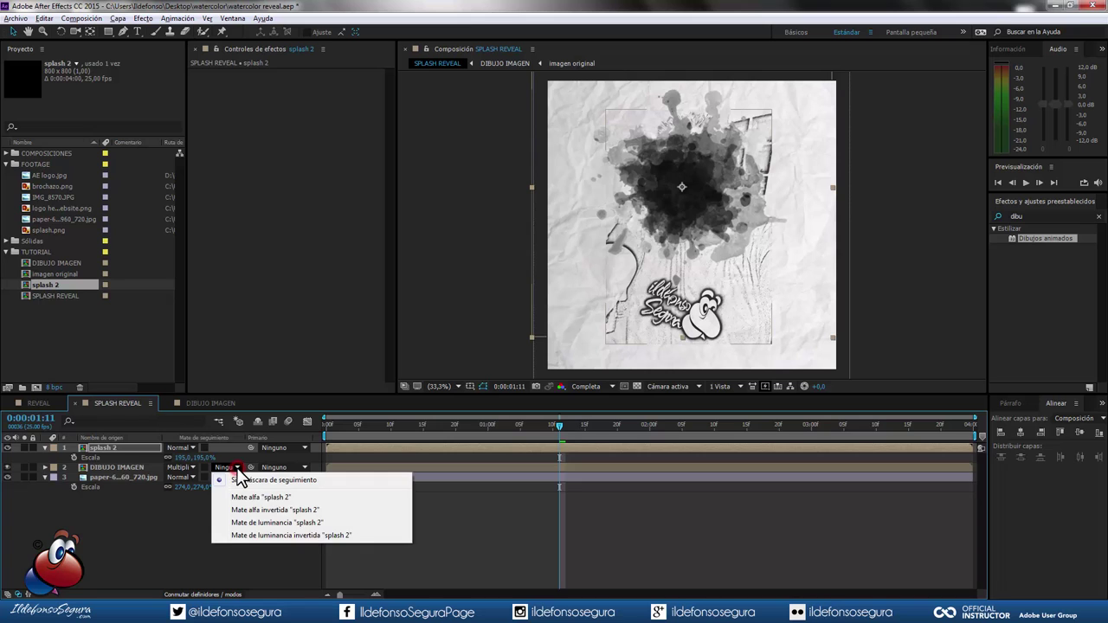
left_click(261, 497)
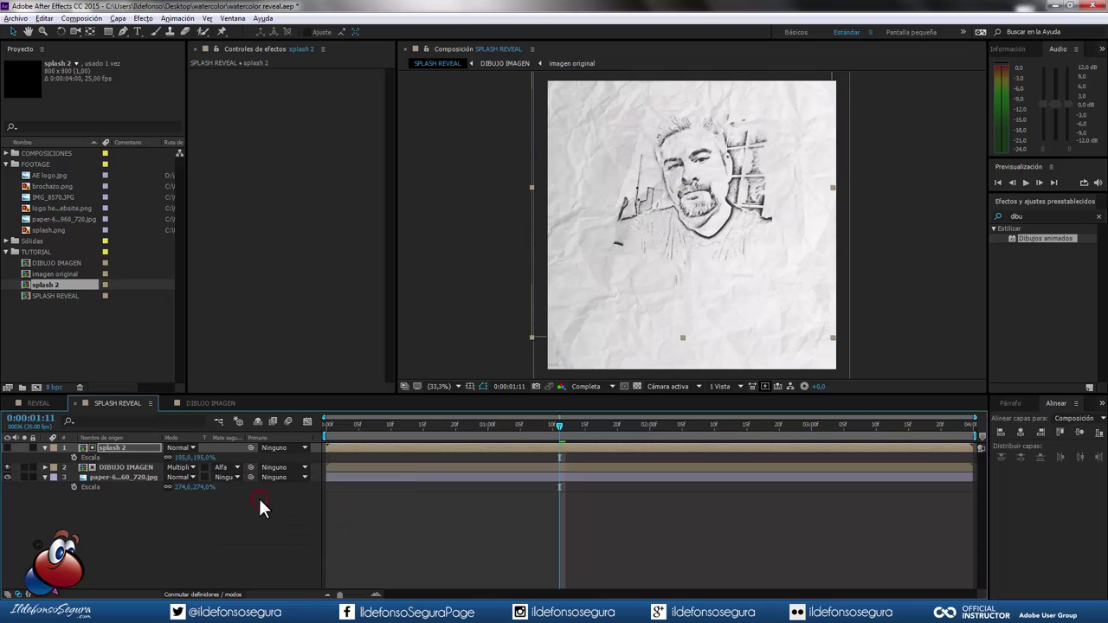
Preview the splash reveal from the start, stopping on the revealed portrait
left_click_drag(553, 420, 327, 426)
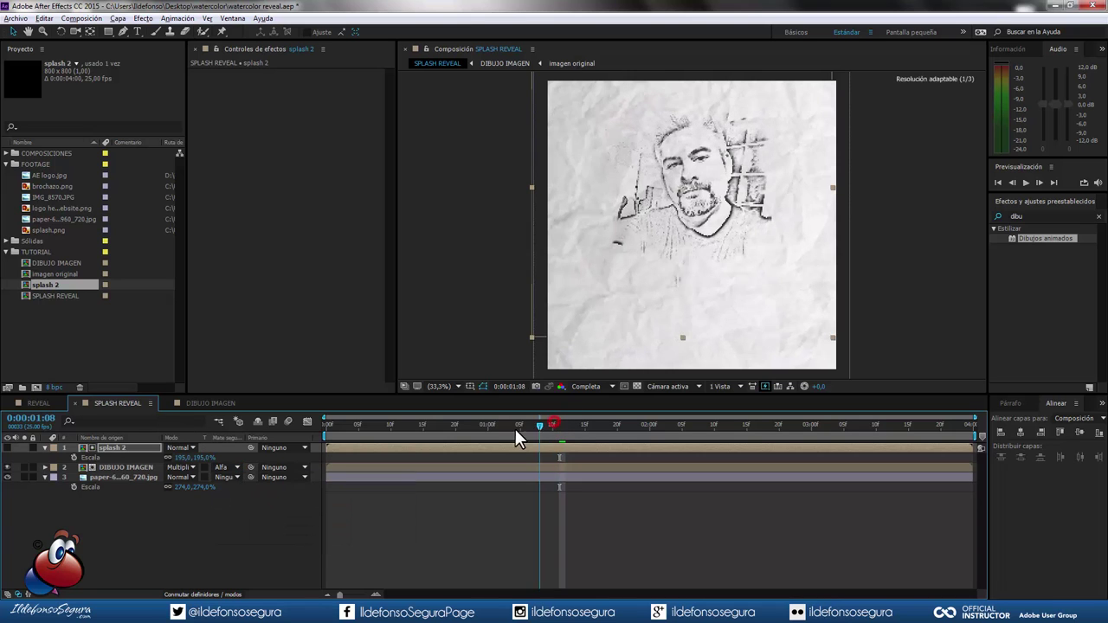
left_click(1025, 182)
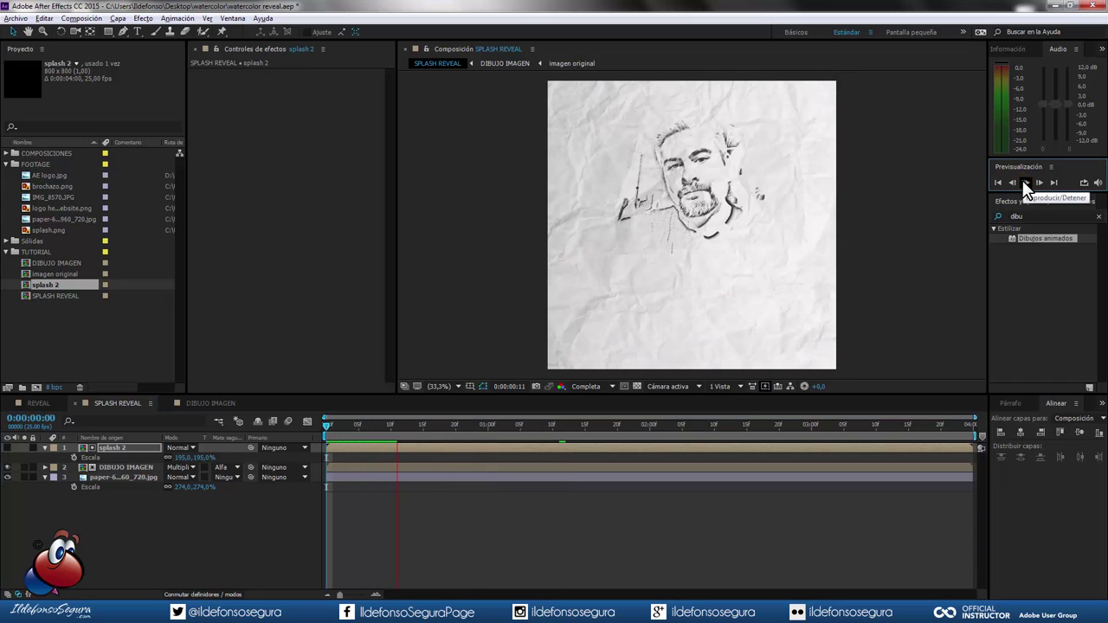
left_click(1025, 182)
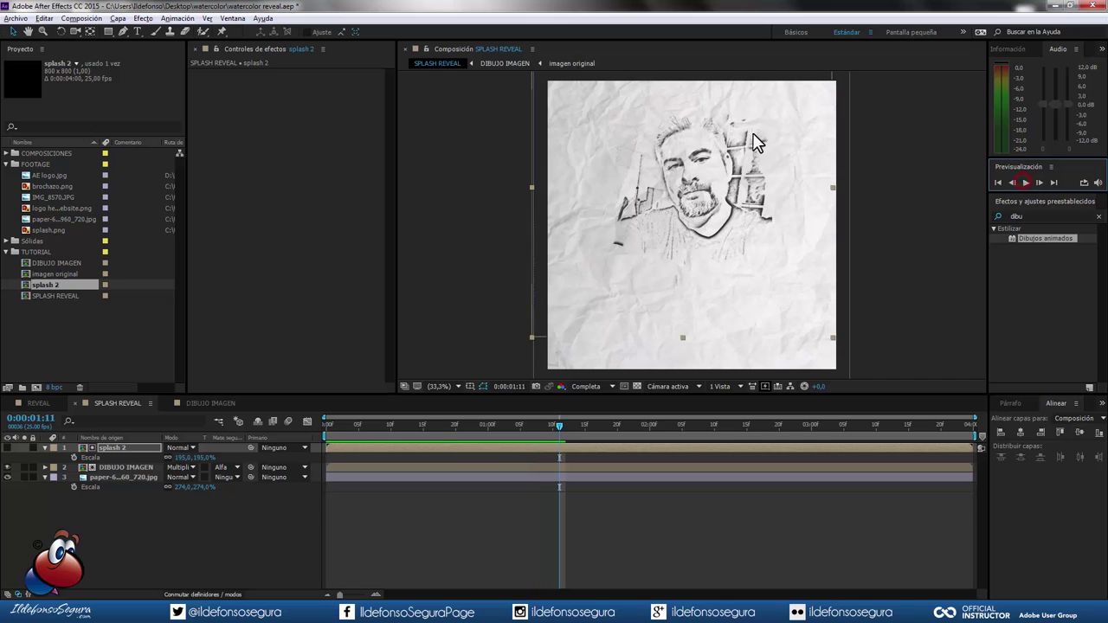
scroll(729, 161, "up", 3)
left_click_drag(729, 161, 676, 294)
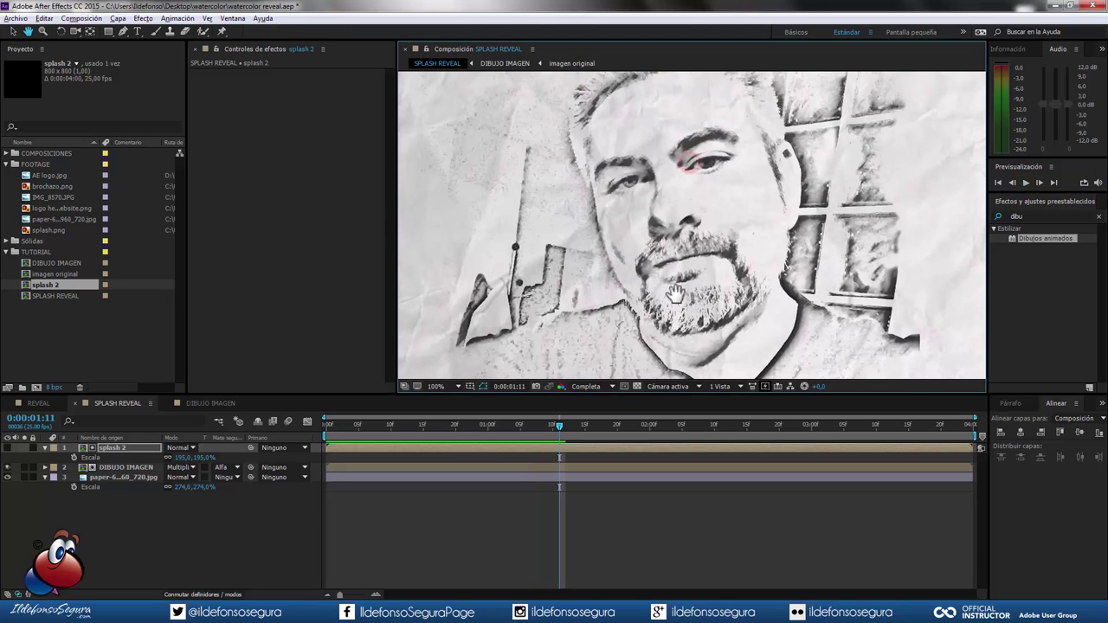
left_click(1025, 182)
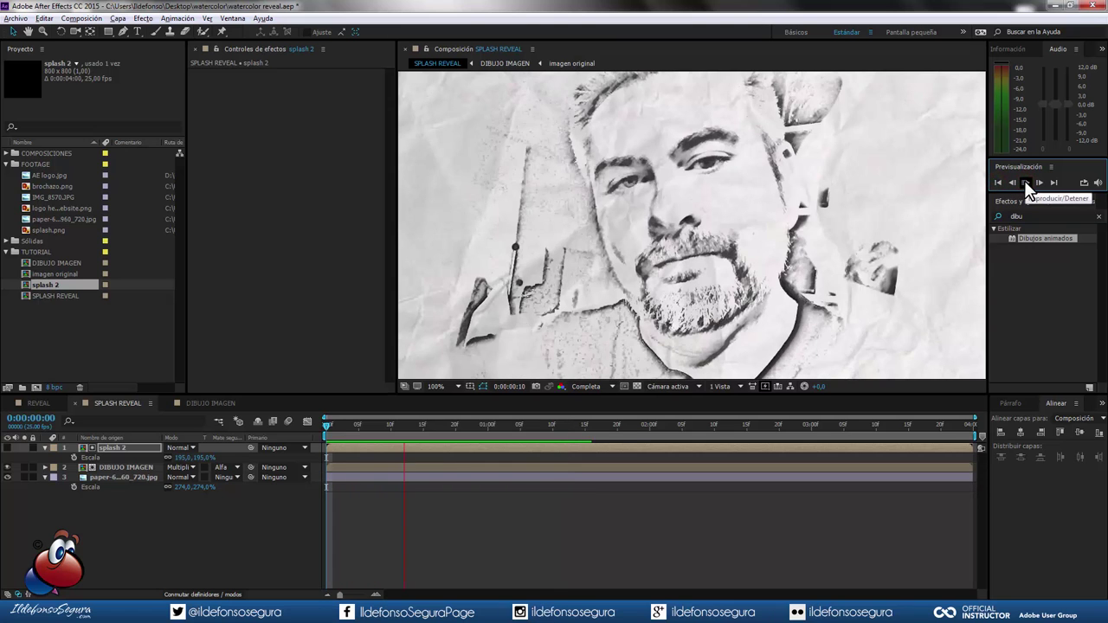
left_click(1025, 182)
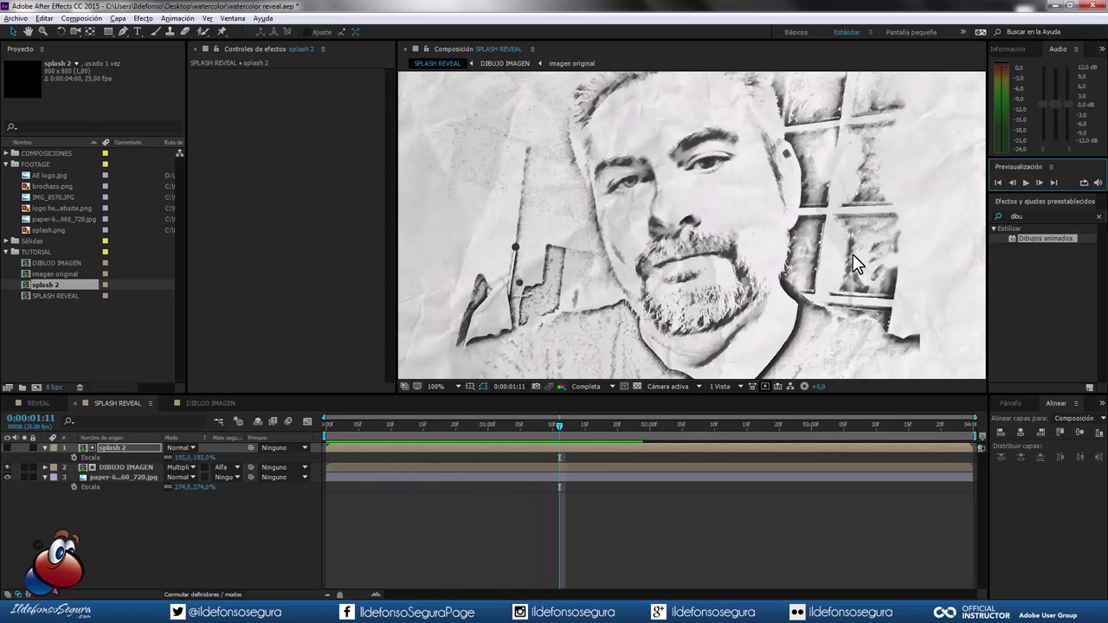
Save the project with Ctrl+S
key("ctrl+s")
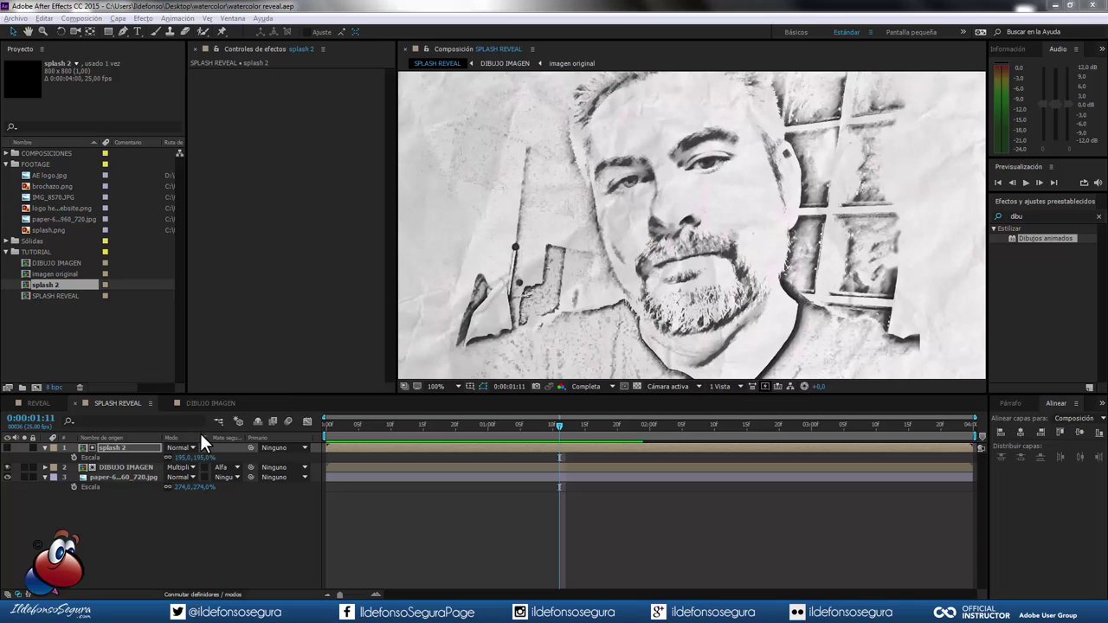
key("h")
key("comma")
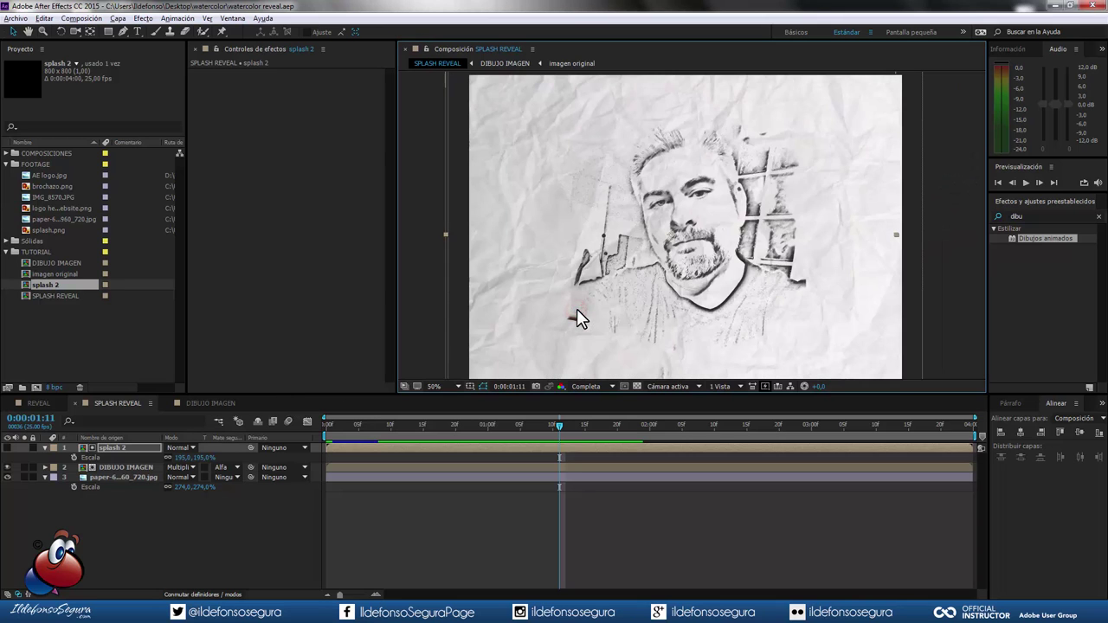
scroll(589, 306, "down", 3)
key("v")
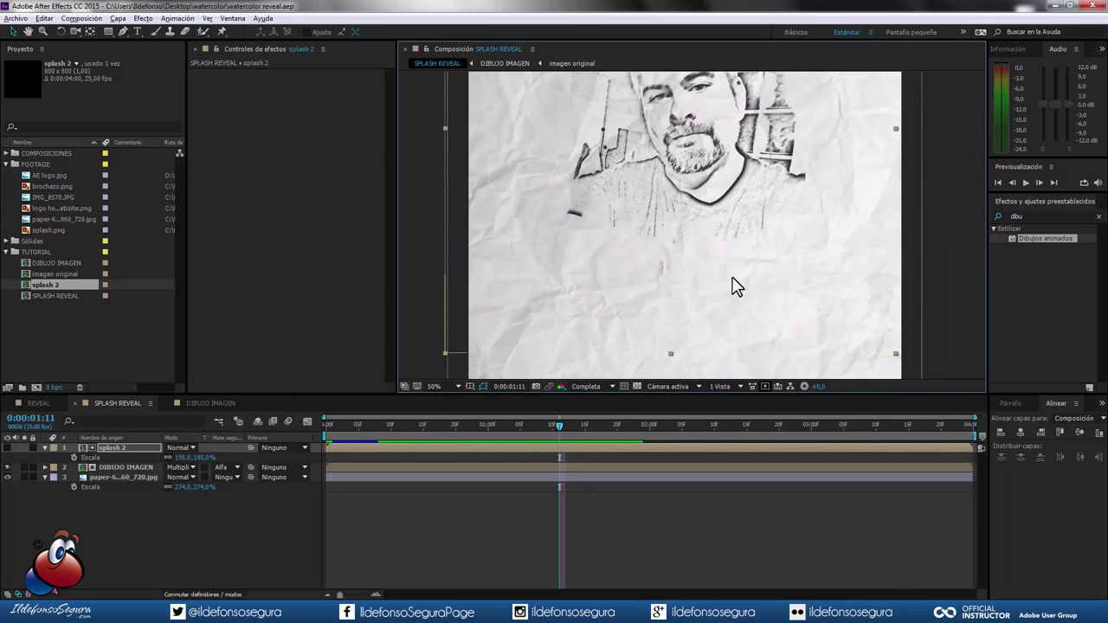
Open the splash 2 comp and change its height to 1300, making it 800 × 1300 px
double_click(49, 283)
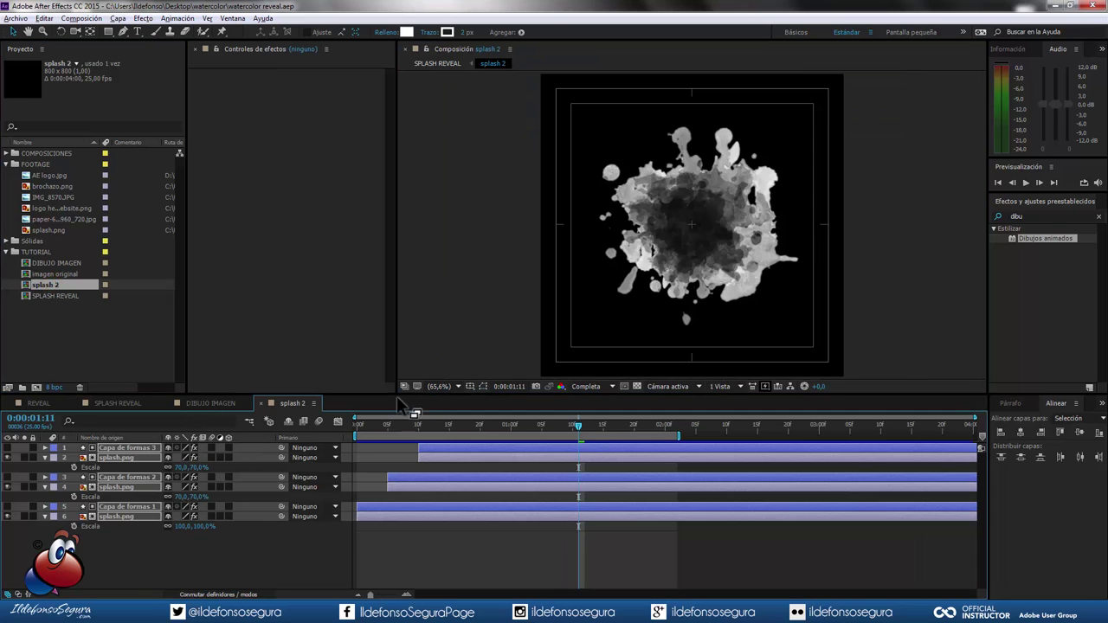
scroll(651, 312, "down", 1)
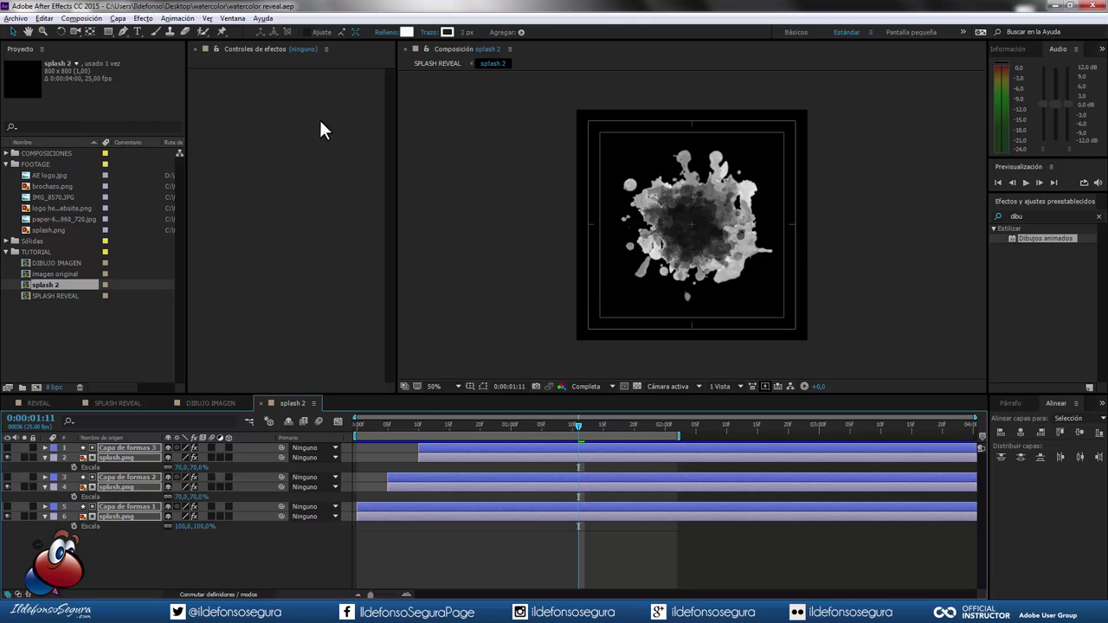
left_click(82, 18)
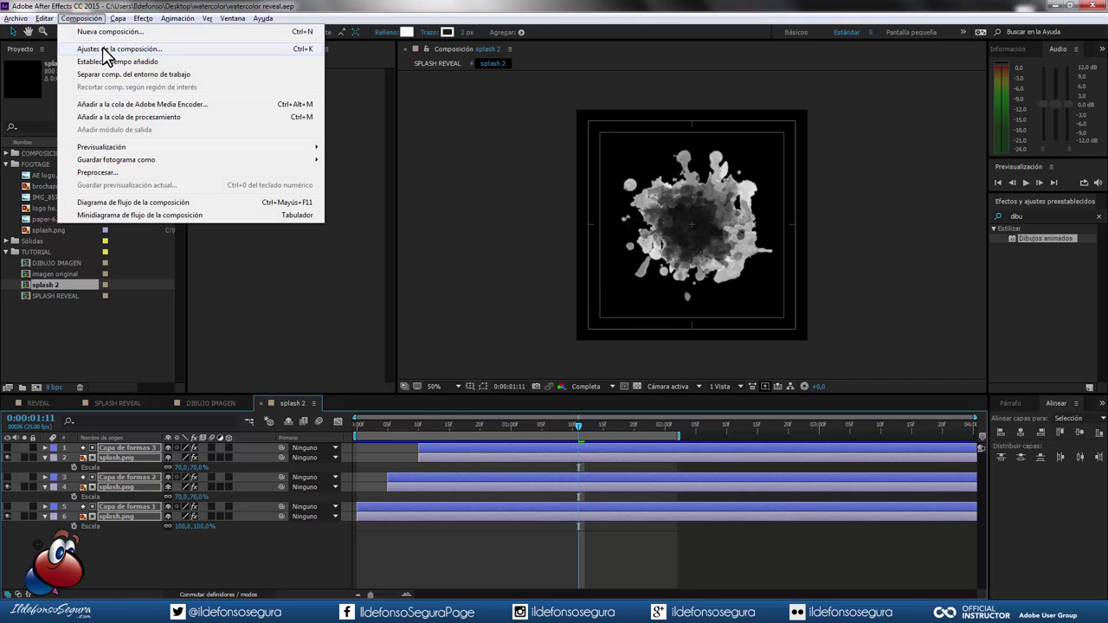
left_click(106, 49)
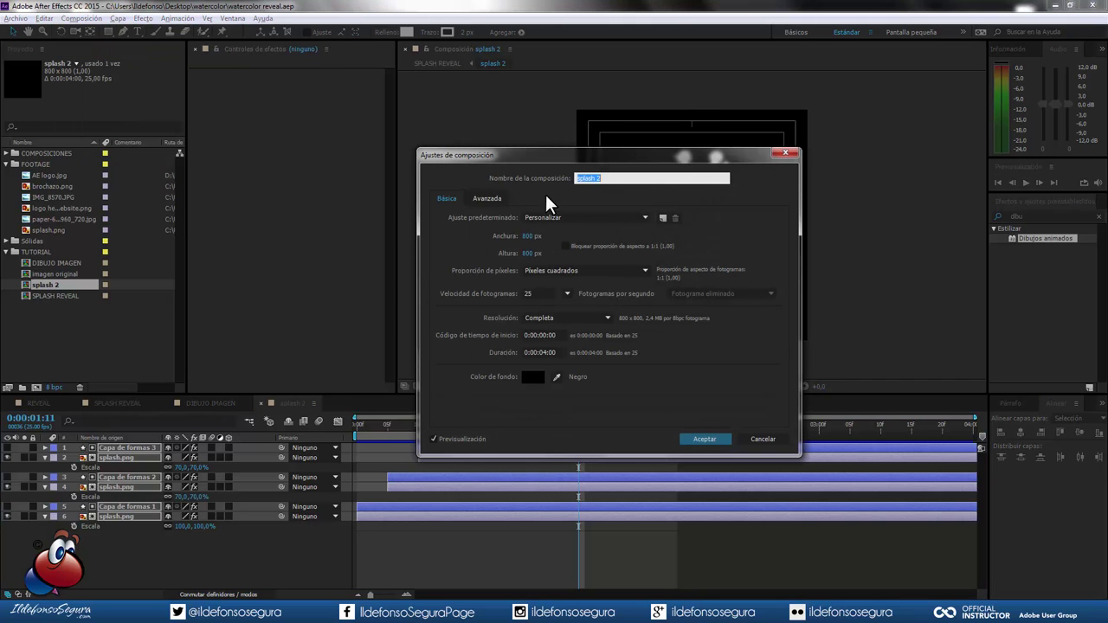
left_click_drag(537, 153, 285, 128)
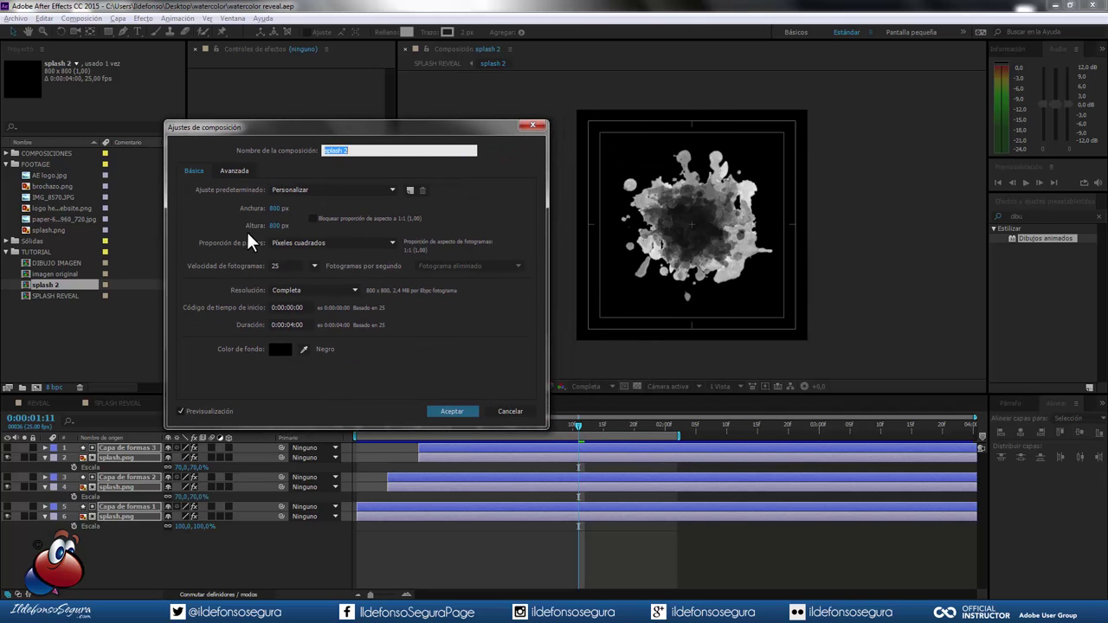
left_click(275, 227)
type("1300")
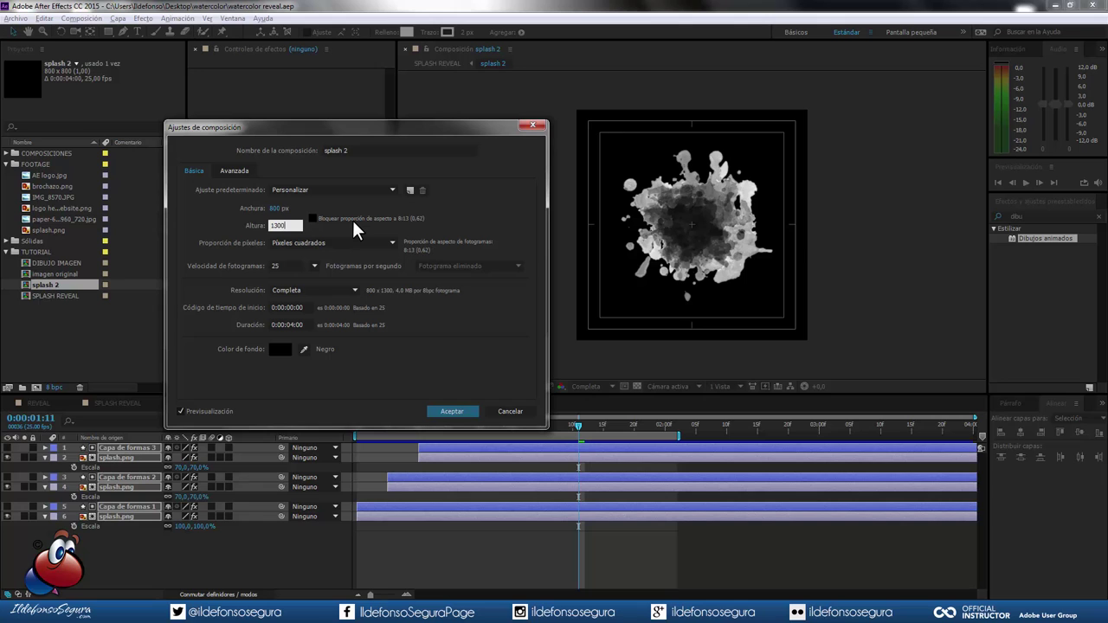
key("Return")
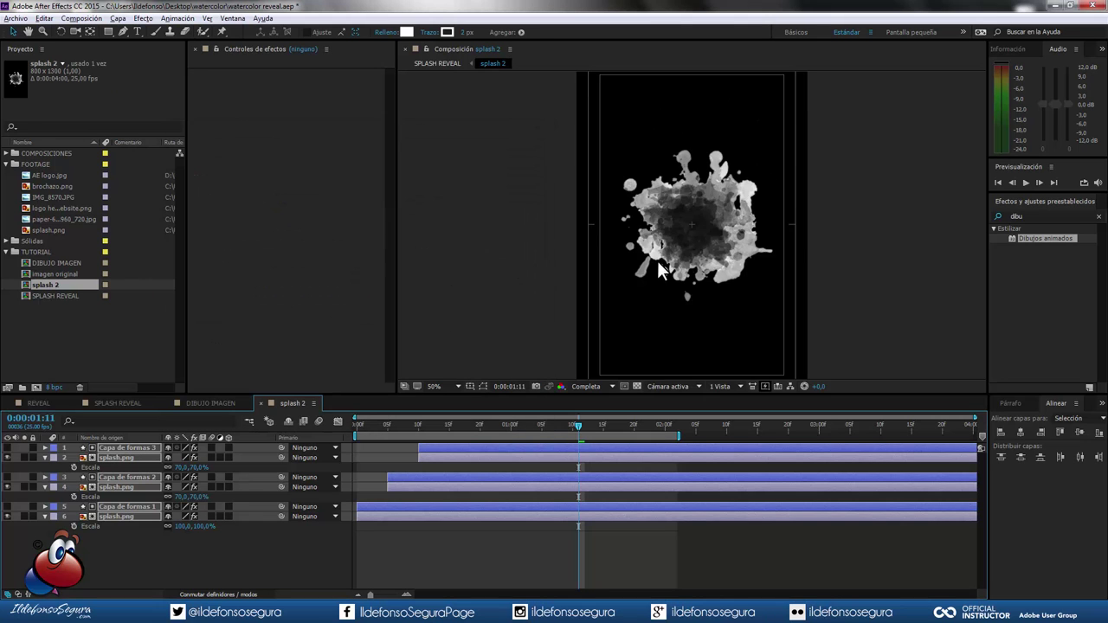
key("comma")
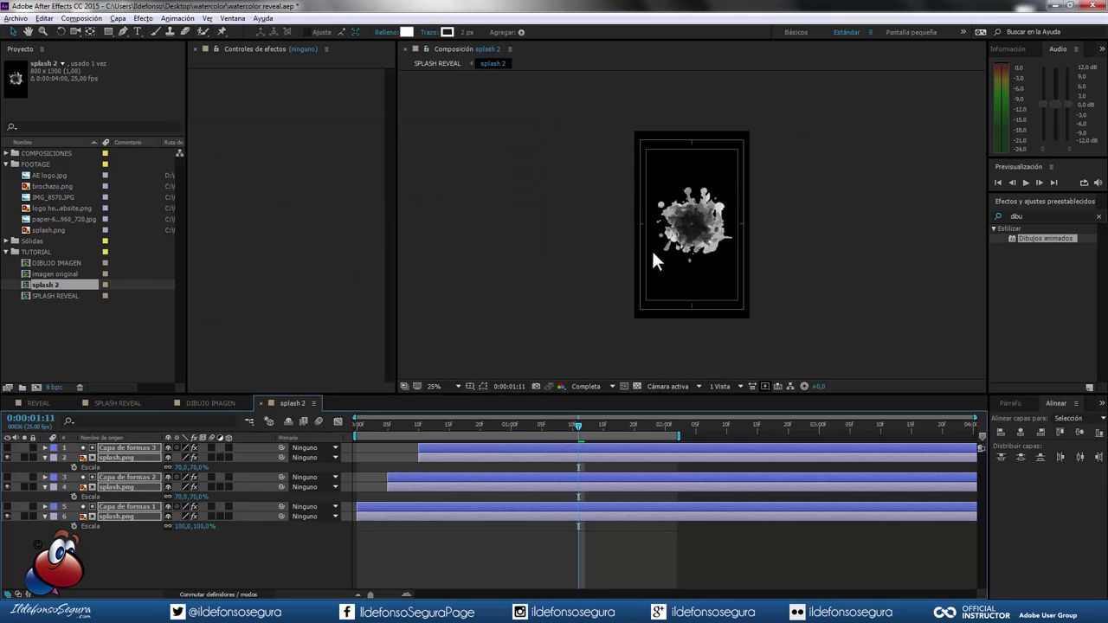
Duplicate the six splash layers, start the copies slightly later and move them lower
left_click_drag(699, 251, 695, 228)
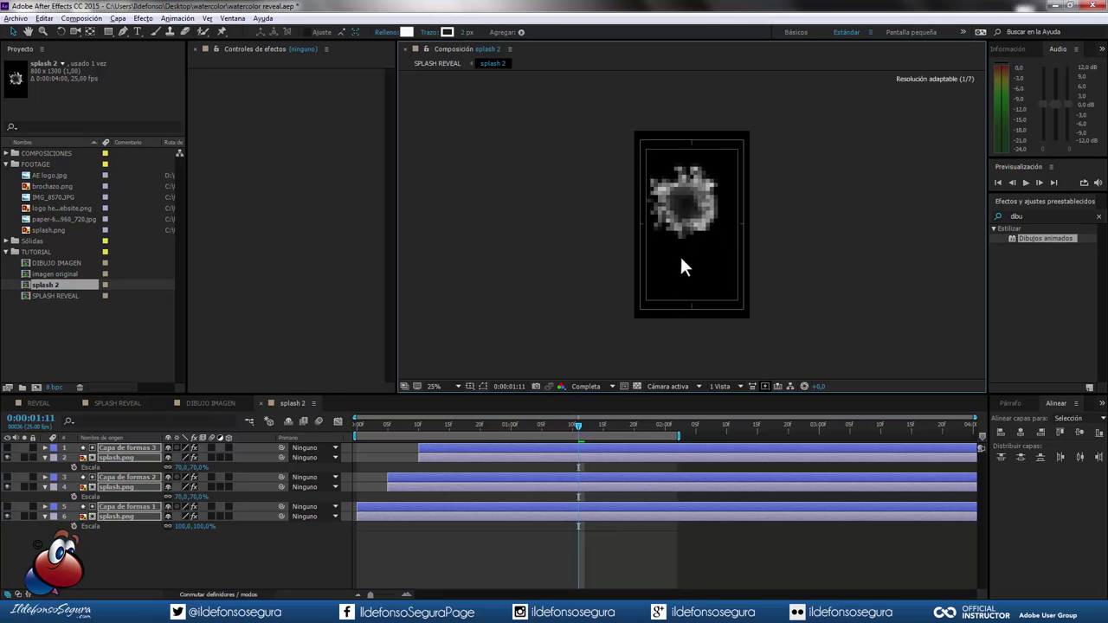
key("period")
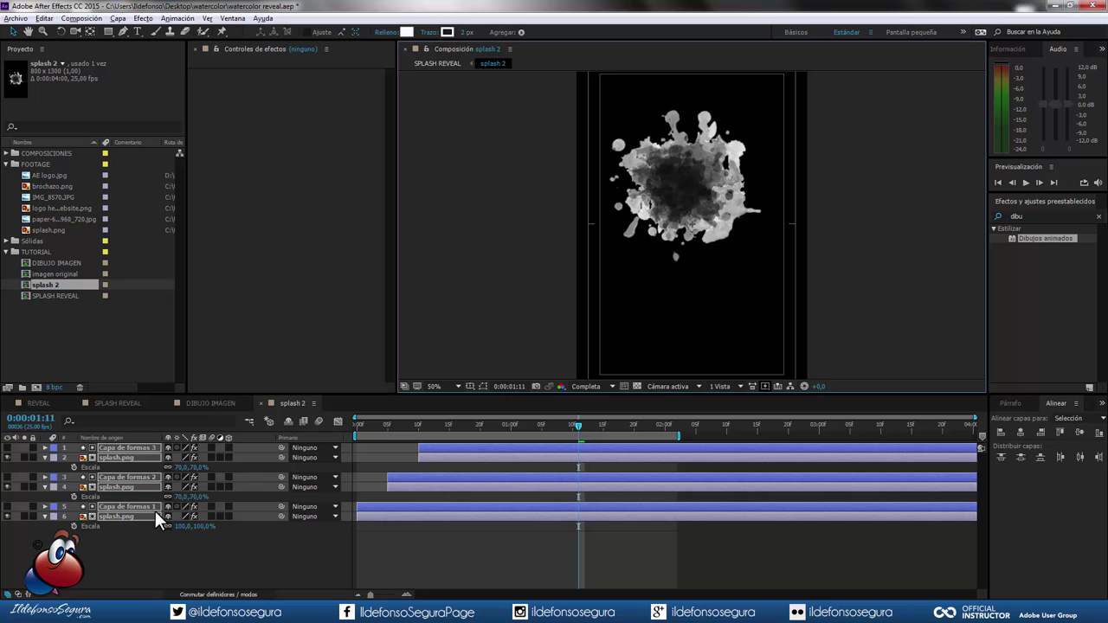
key("ctrl+d")
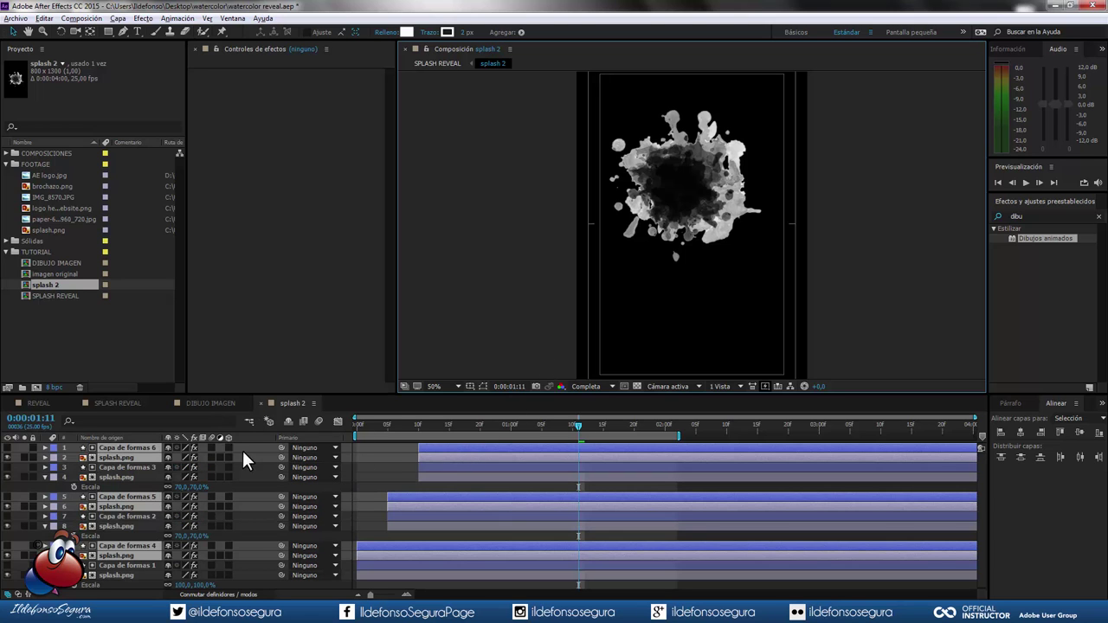
left_click_drag(460, 446, 476, 446)
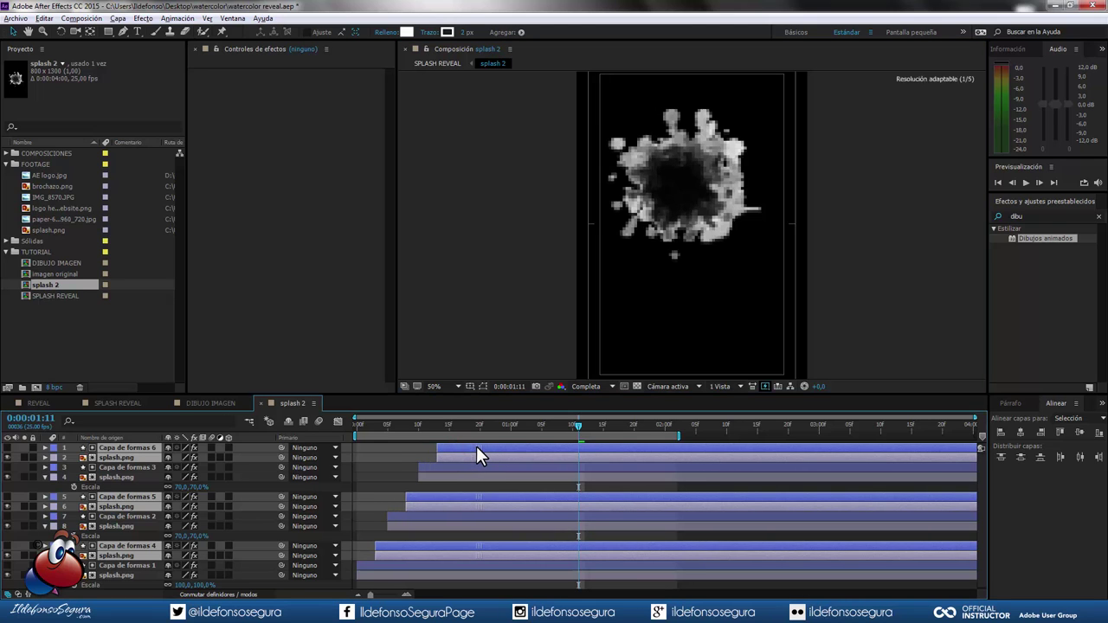
left_click(672, 214)
mouse_move(673, 214)
left_mouse_down()
mouse_move(696, 297)
mouse_move(710, 264)
left_mouse_up()
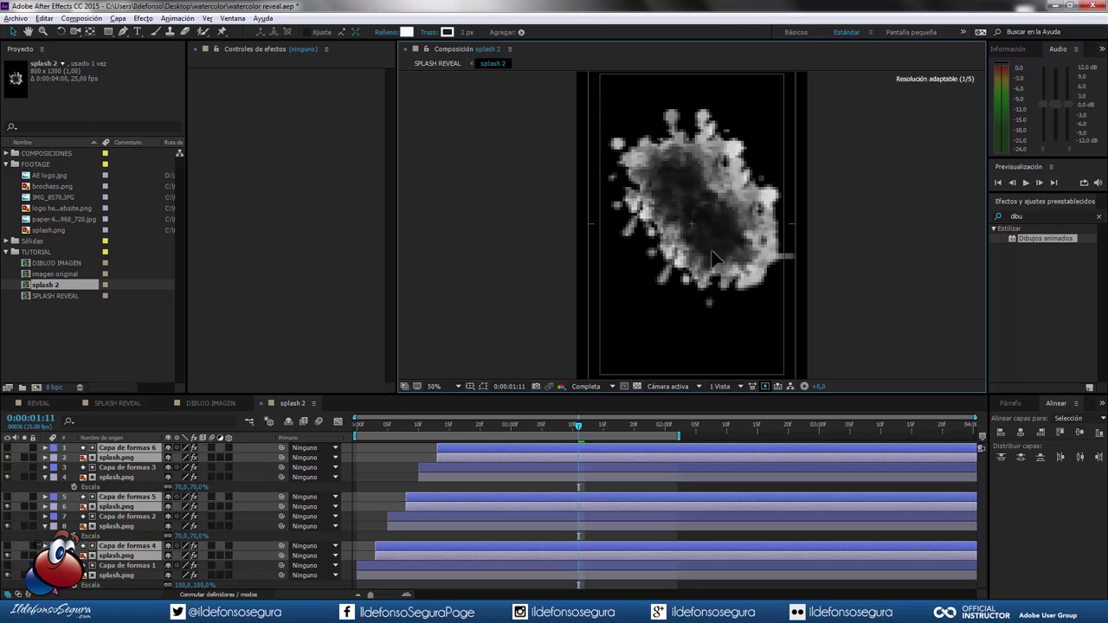
left_click_drag(709, 264, 697, 266)
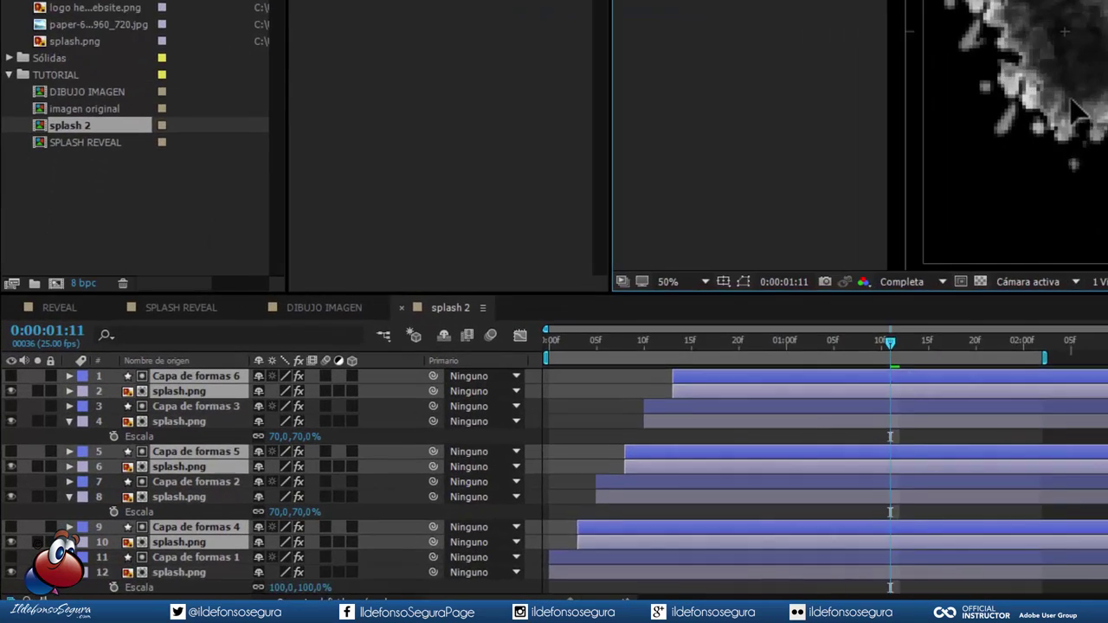
Shrink the copied splashes by 20% and rotate them 30°, nudging the lower blob into place
key("s")
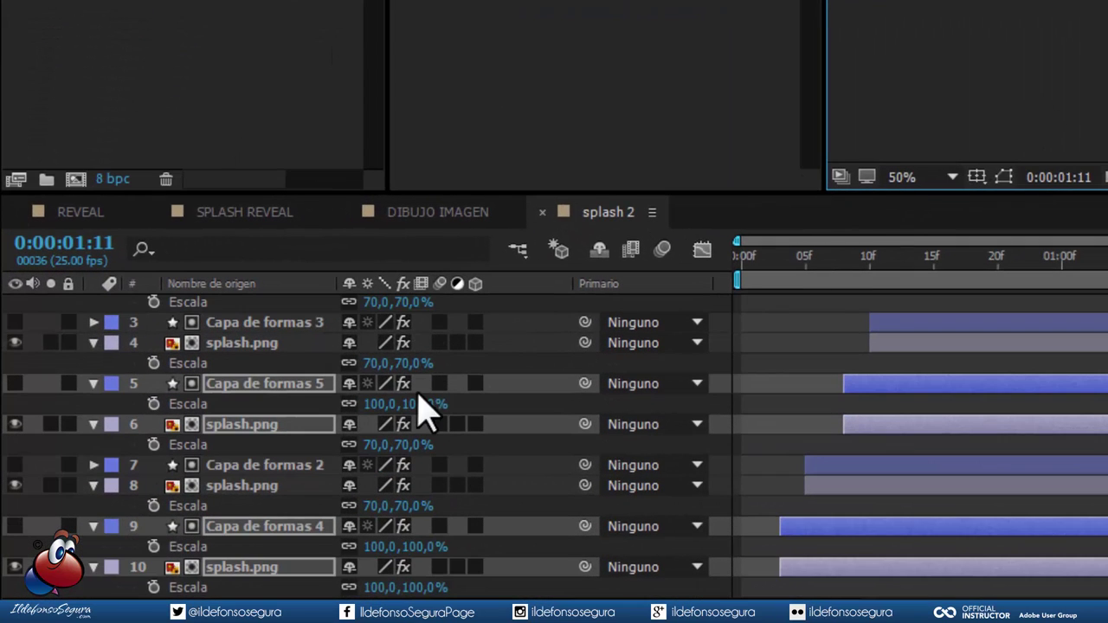
left_click_drag(373, 302, 335, 303)
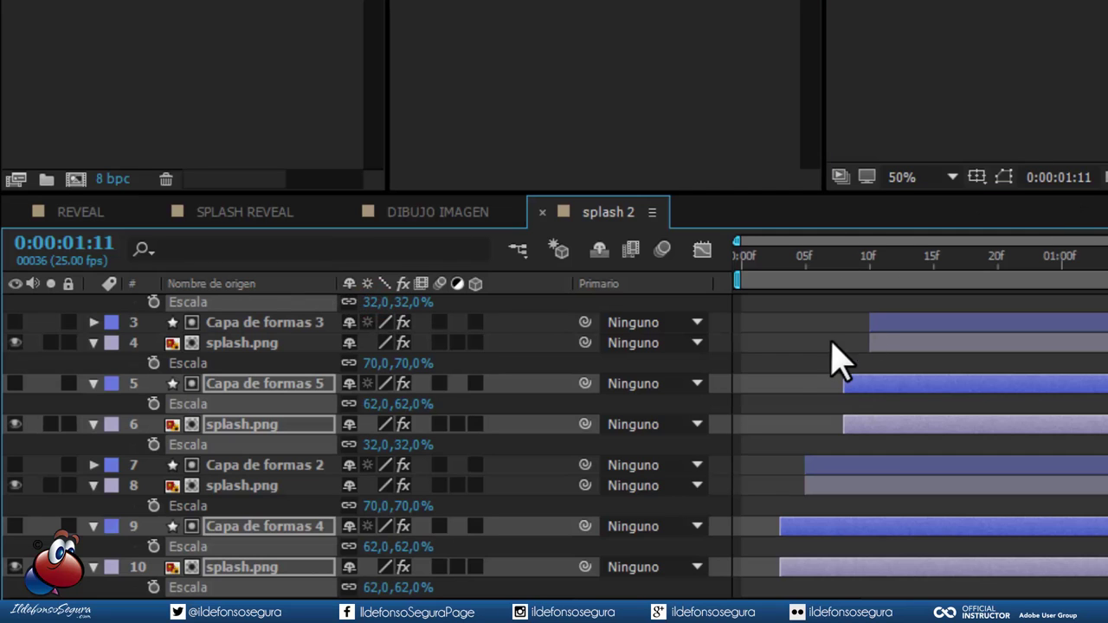
key("r")
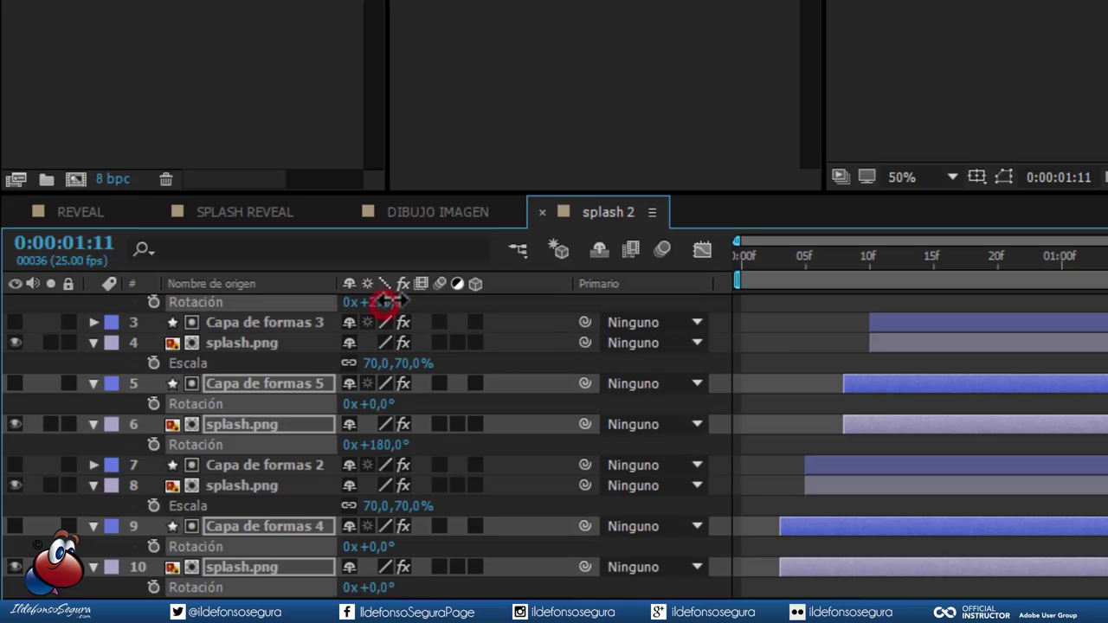
left_click_drag(387, 314, 419, 303)
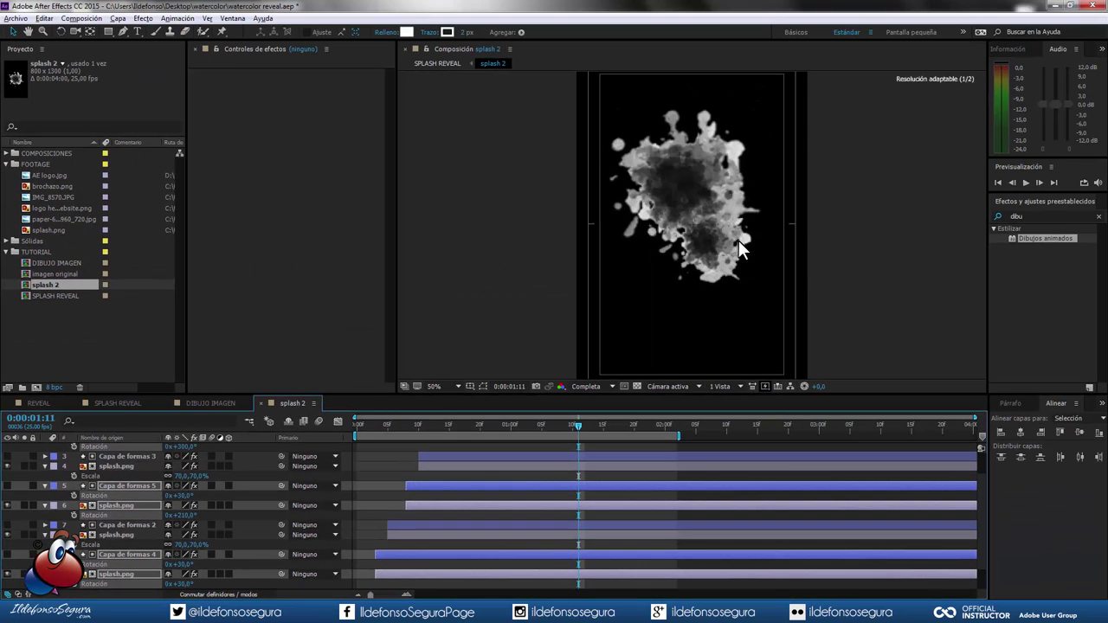
left_click_drag(716, 268, 738, 257)
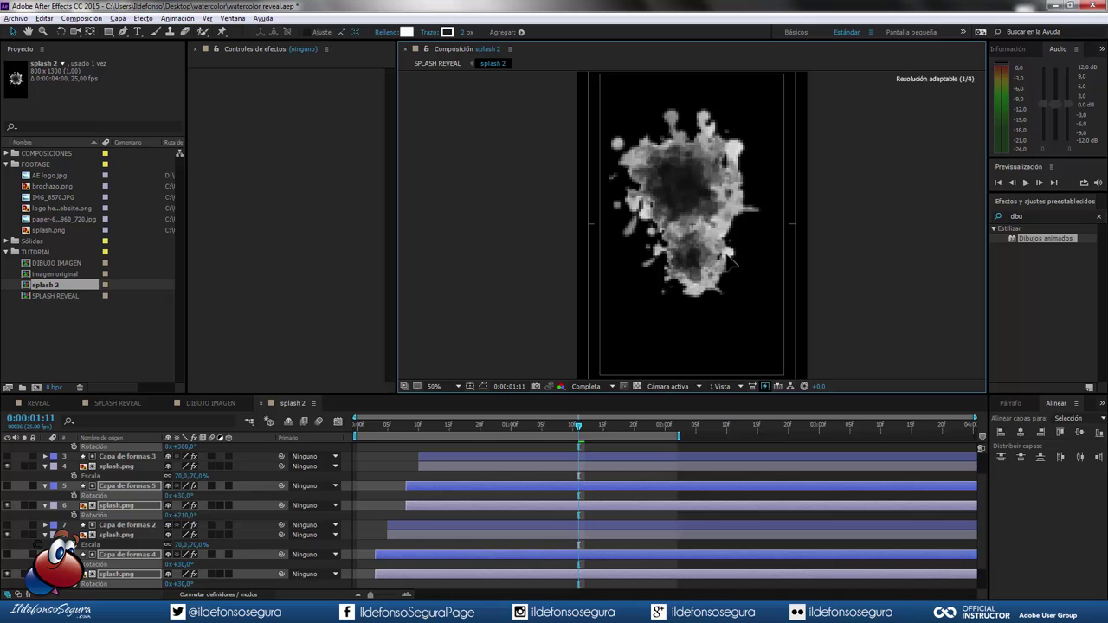
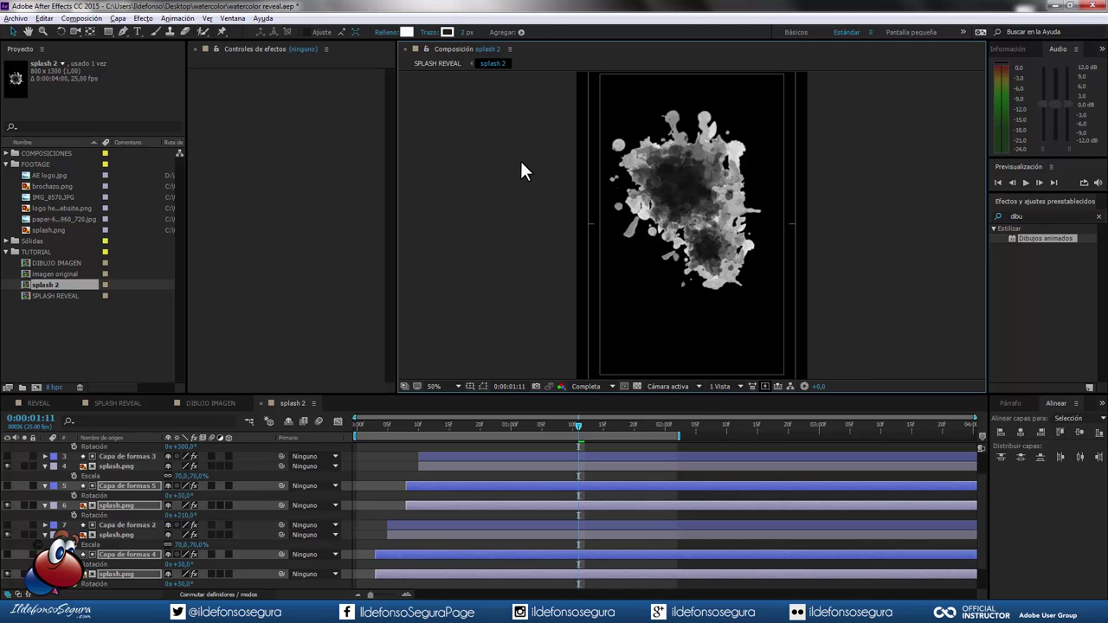
Change the splash 2 composition height from 1300 to 1100 px, making it 800 x 1100
left_click(93, 19)
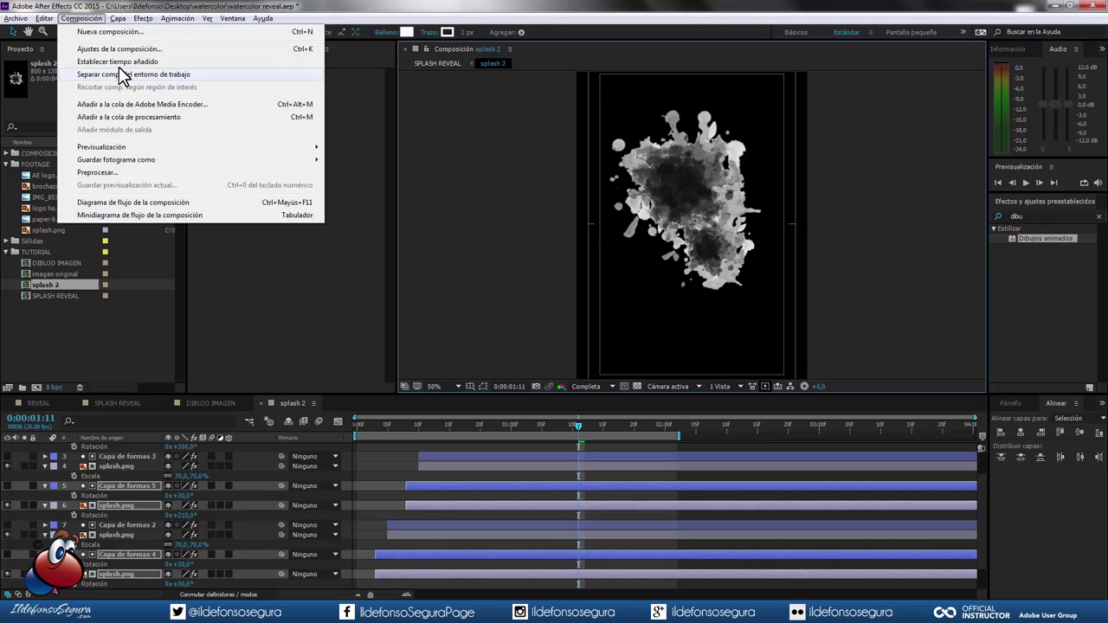
left_click(116, 49)
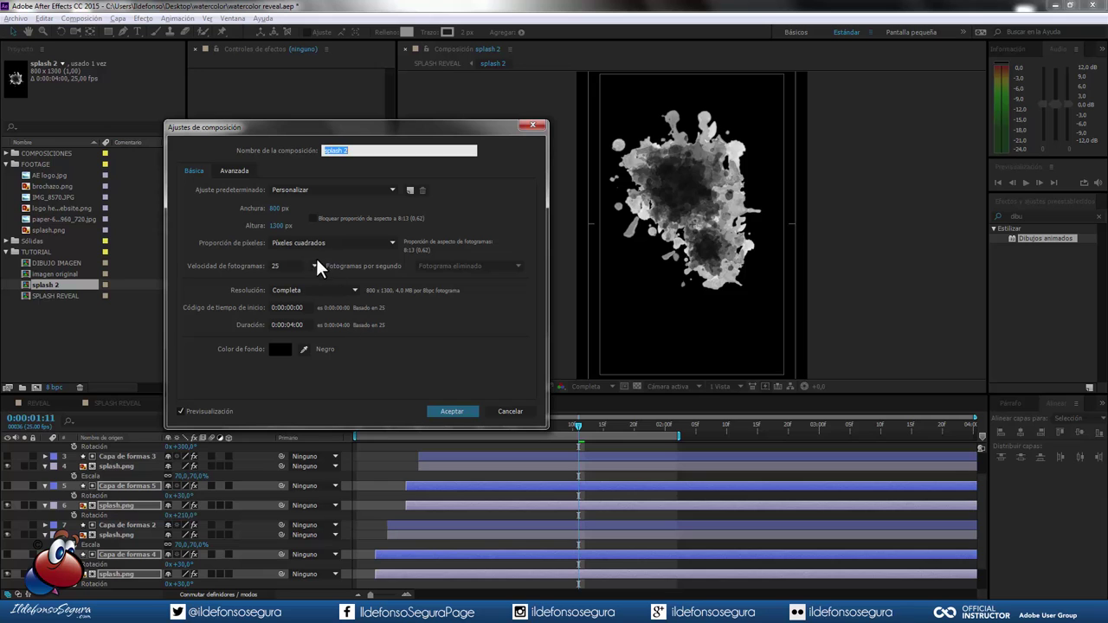
left_click(277, 225)
type("1100")
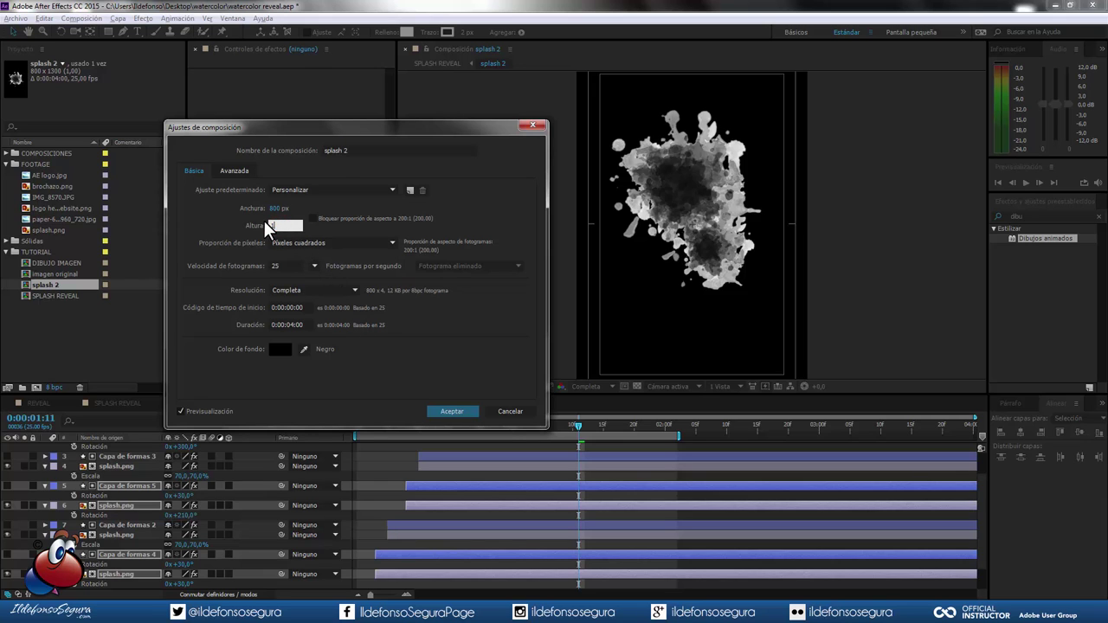
key("Return")
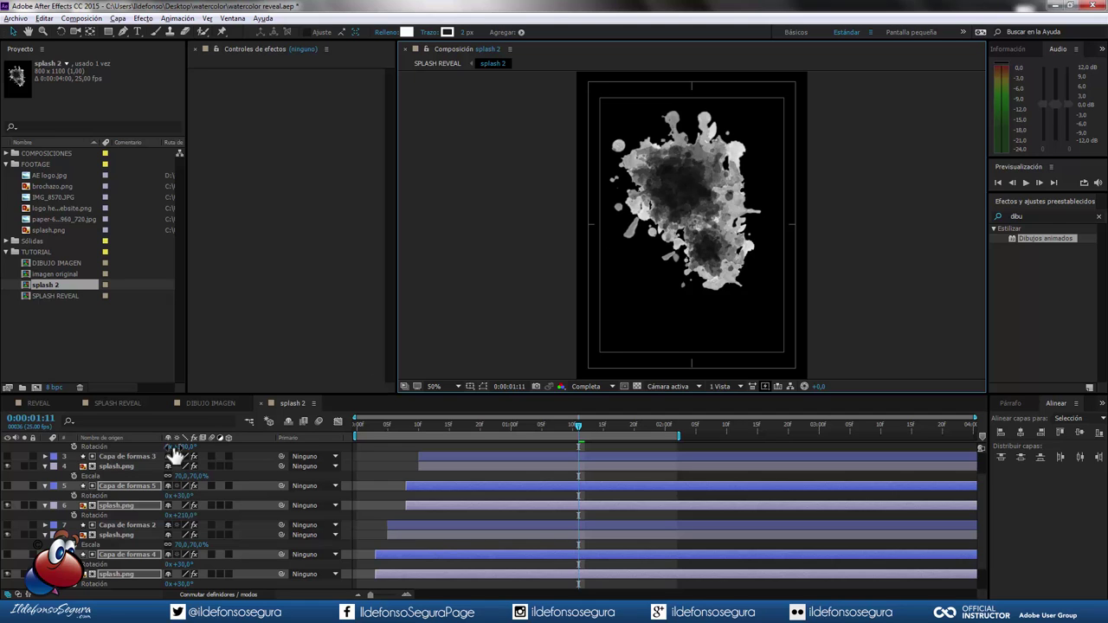
Select all splash 2 layers, drag them down together in the viewer, then return to SPLASH REVEAL
scroll(140, 445, "up", 2)
left_click(110, 447)
scroll(131, 524, "down", 3)
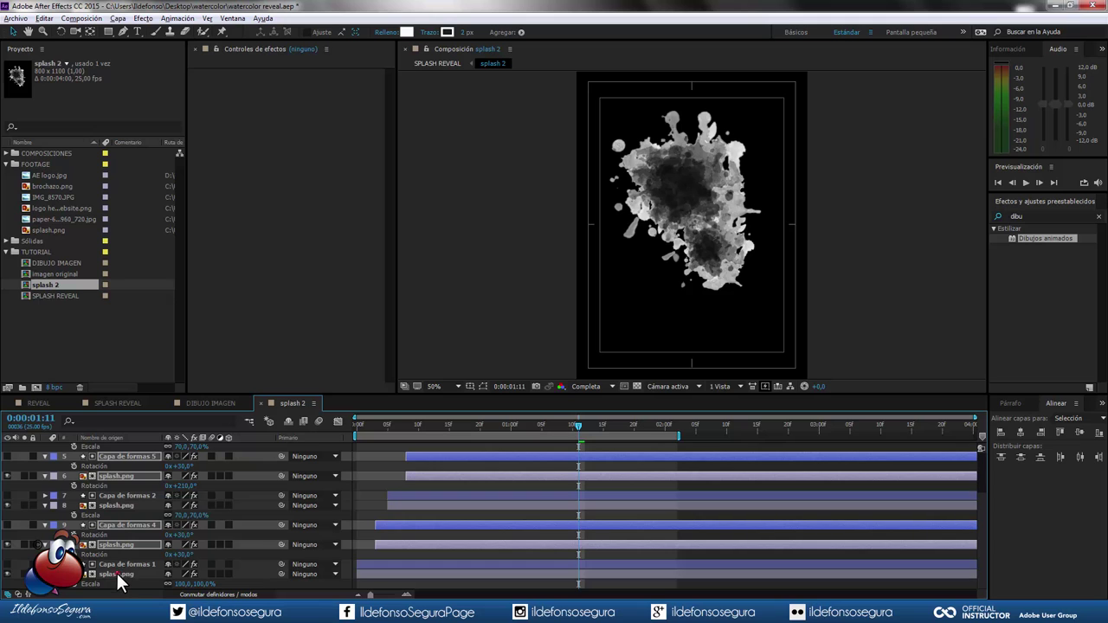
left_click(126, 565, "shift")
key("u")
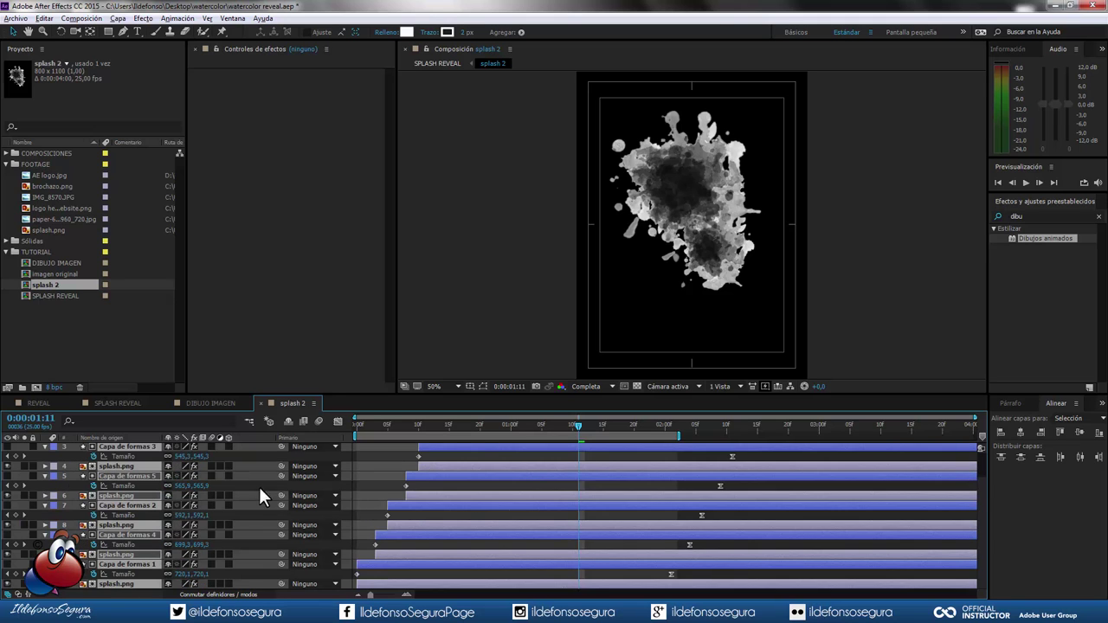
left_click_drag(697, 239, 708, 252)
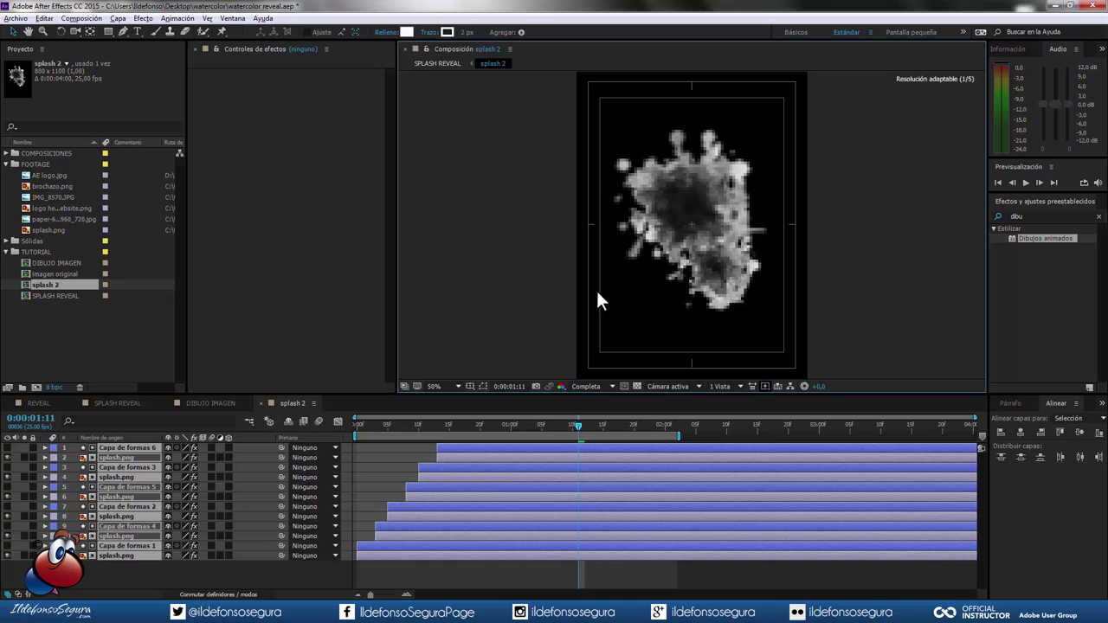
left_click(113, 404)
scroll(699, 254, "down", 1)
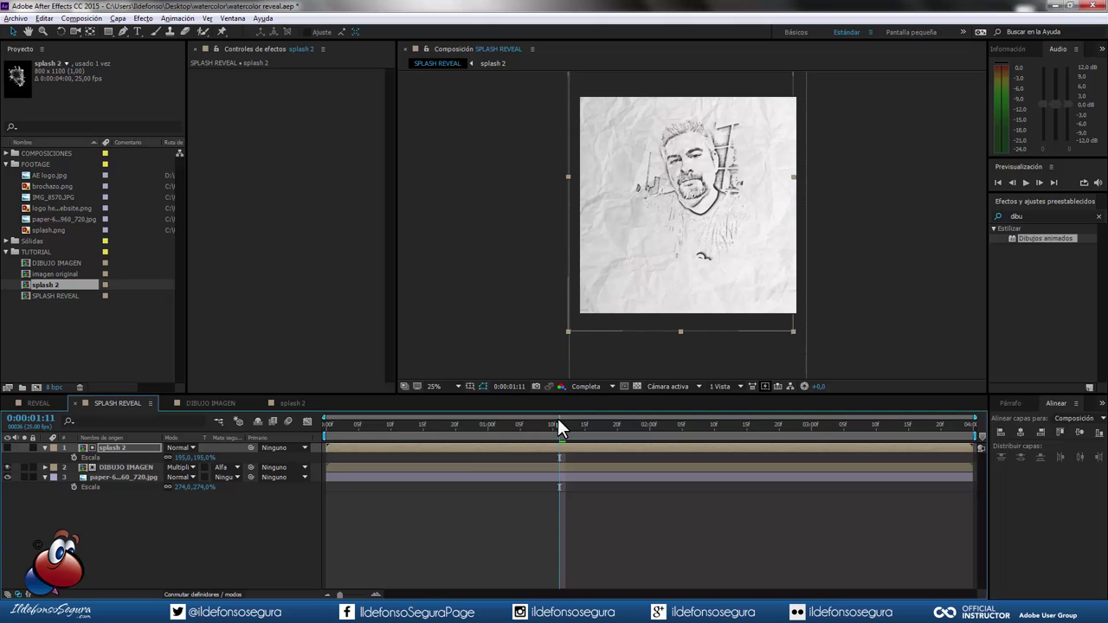
Preview SPLASH REVEAL from the start, then zoom to 50% and pan to frame the sketched face
left_click_drag(558, 424, 352, 424)
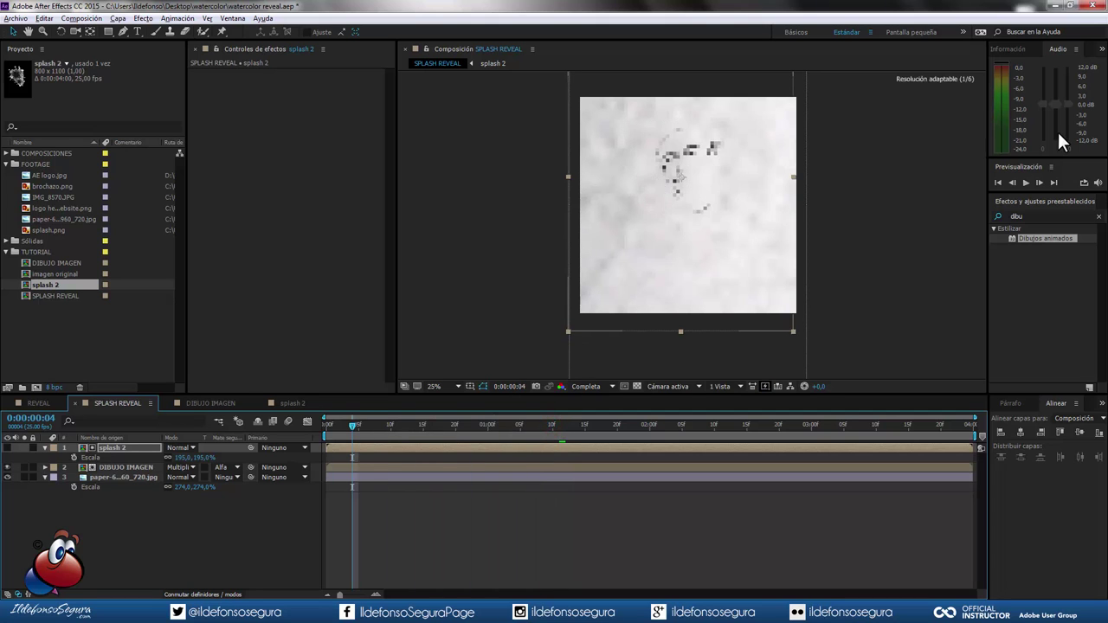
left_click(1025, 183)
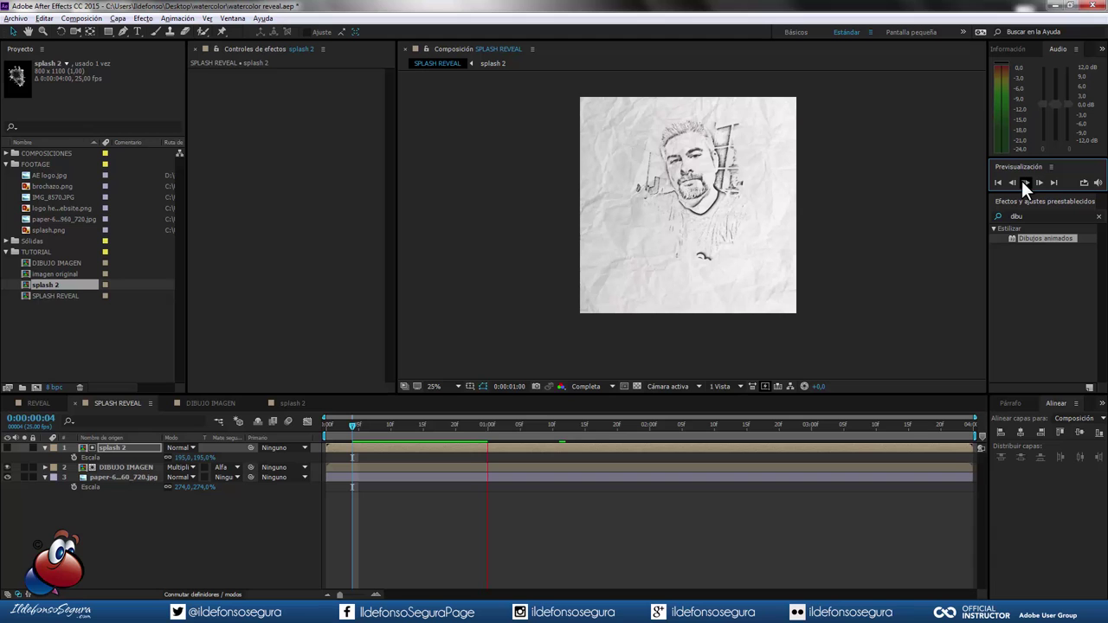
left_click(1024, 183)
key("period")
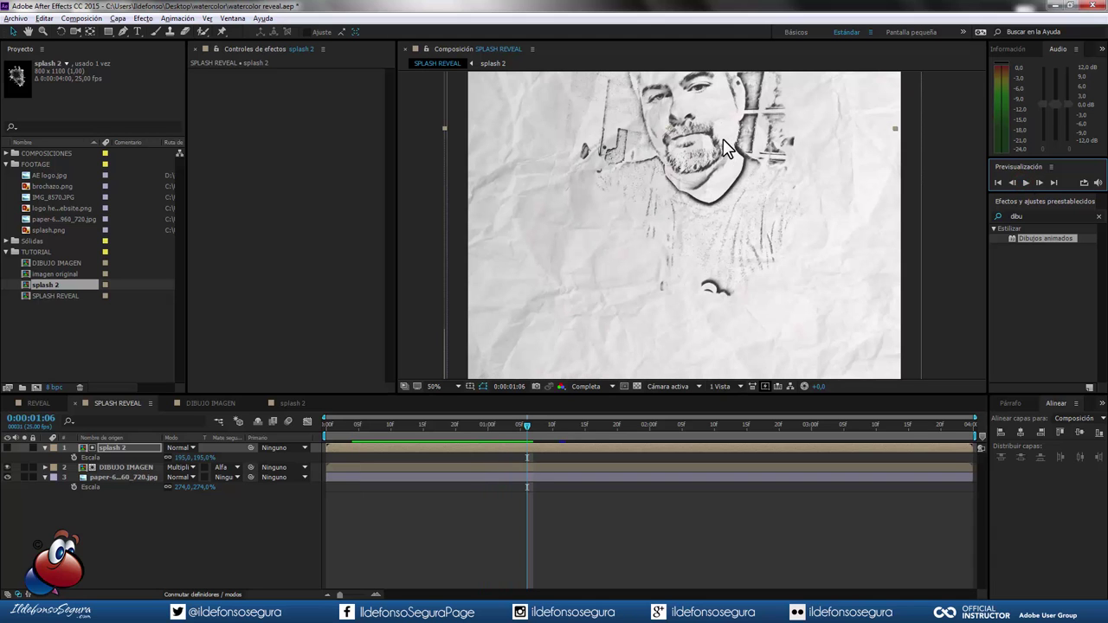
left_click_drag(719, 173, 693, 255)
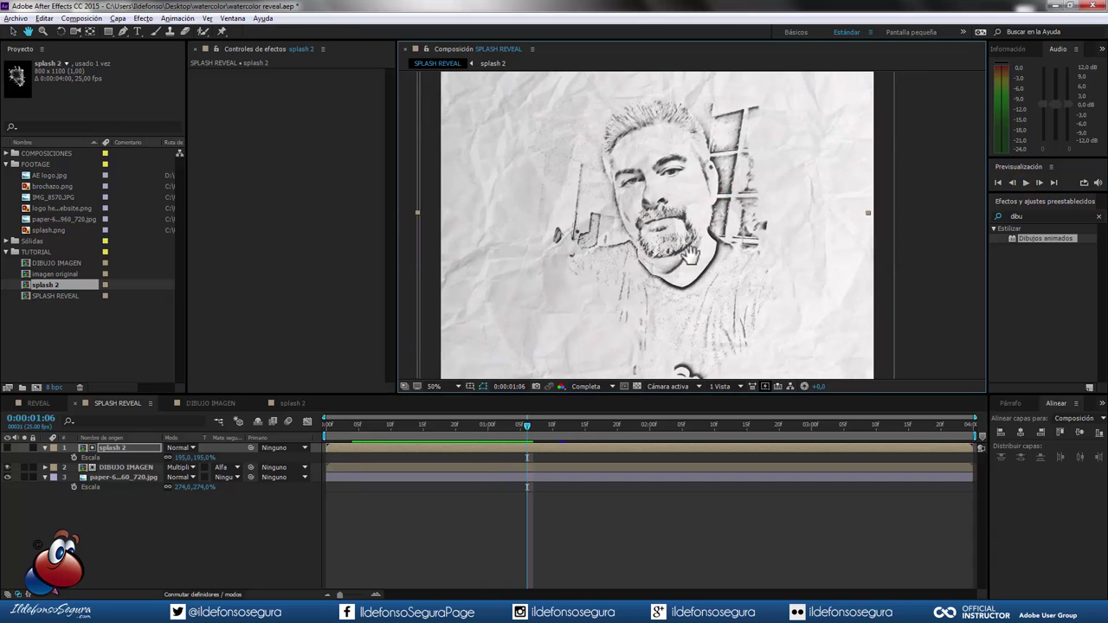
key("v")
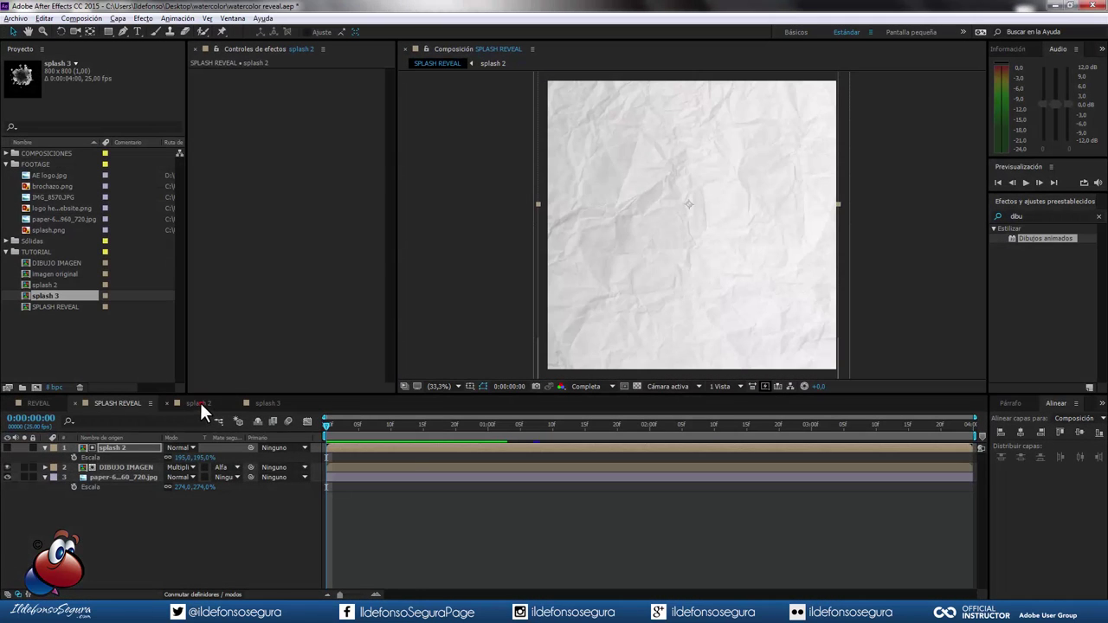
Scrub the splash 2 and splash 3 animations, rewind splash 2, then preview SPLASH REVEAL
left_click(200, 402)
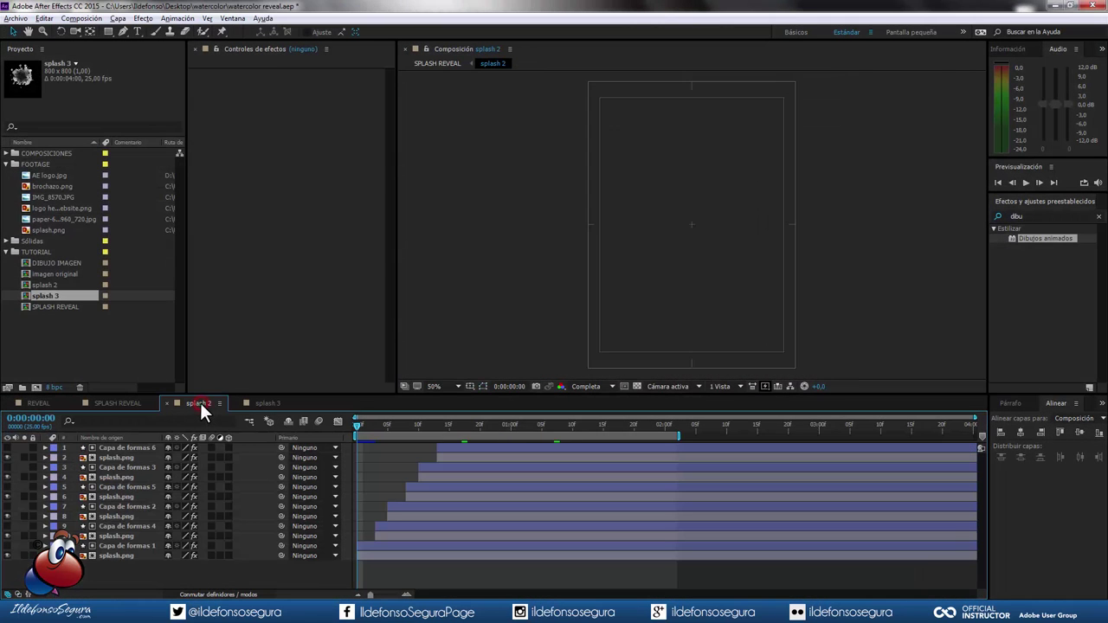
left_click(498, 423)
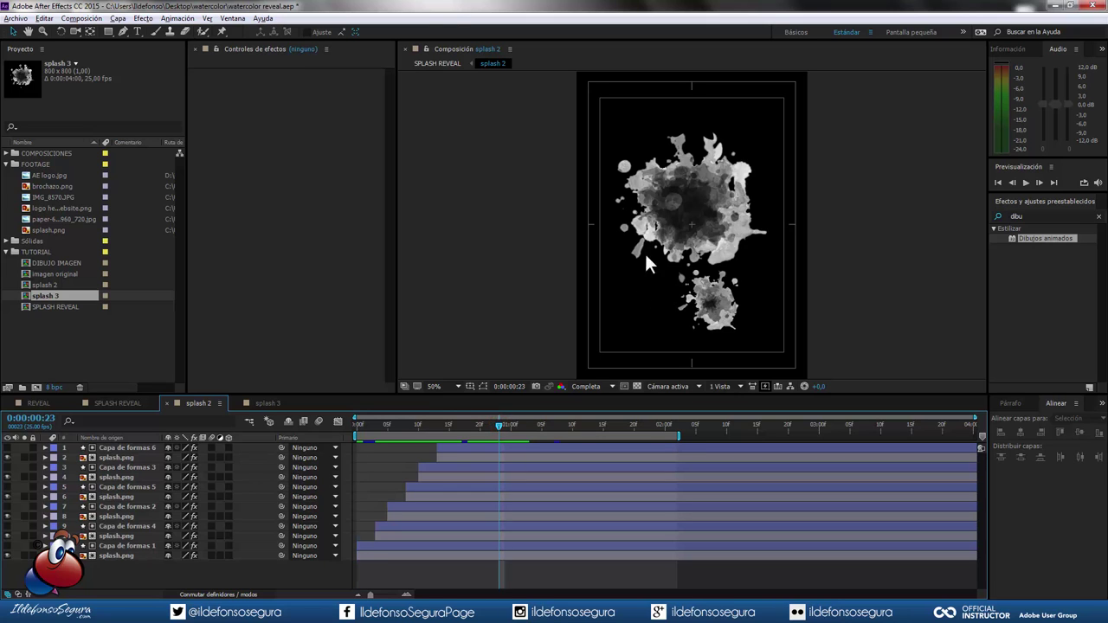
left_click_drag(496, 425, 445, 426)
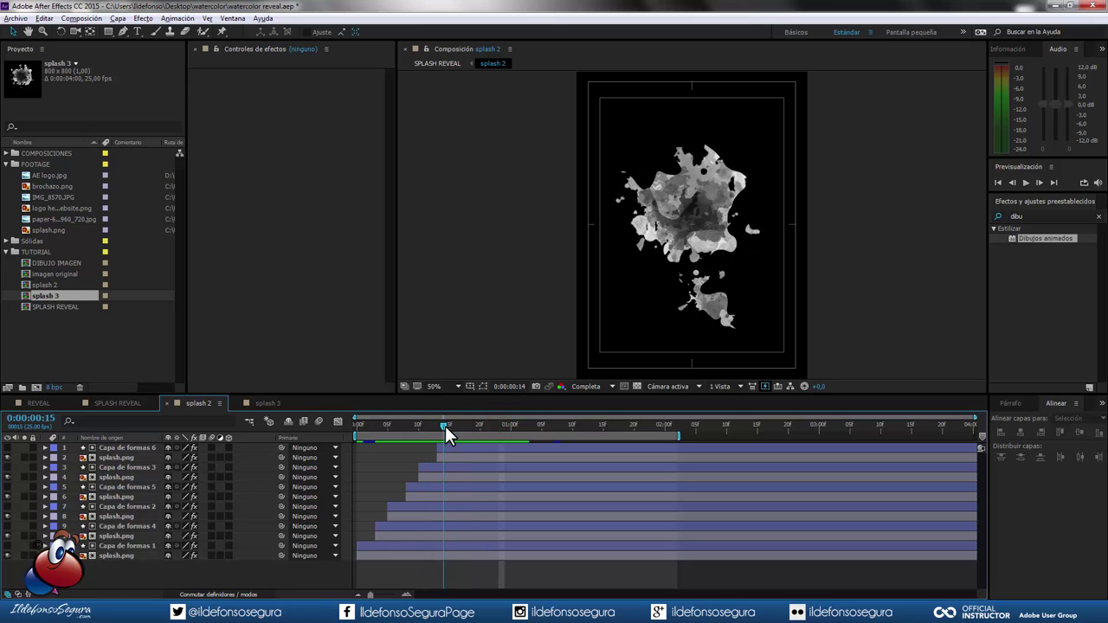
left_click(265, 404)
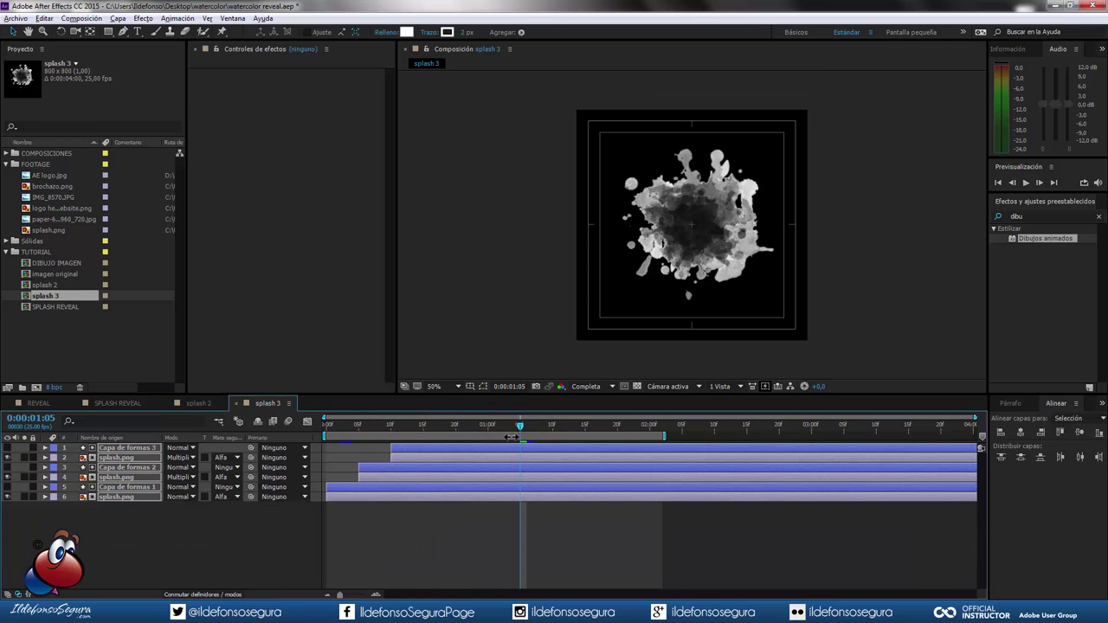
left_click_drag(519, 426, 494, 425)
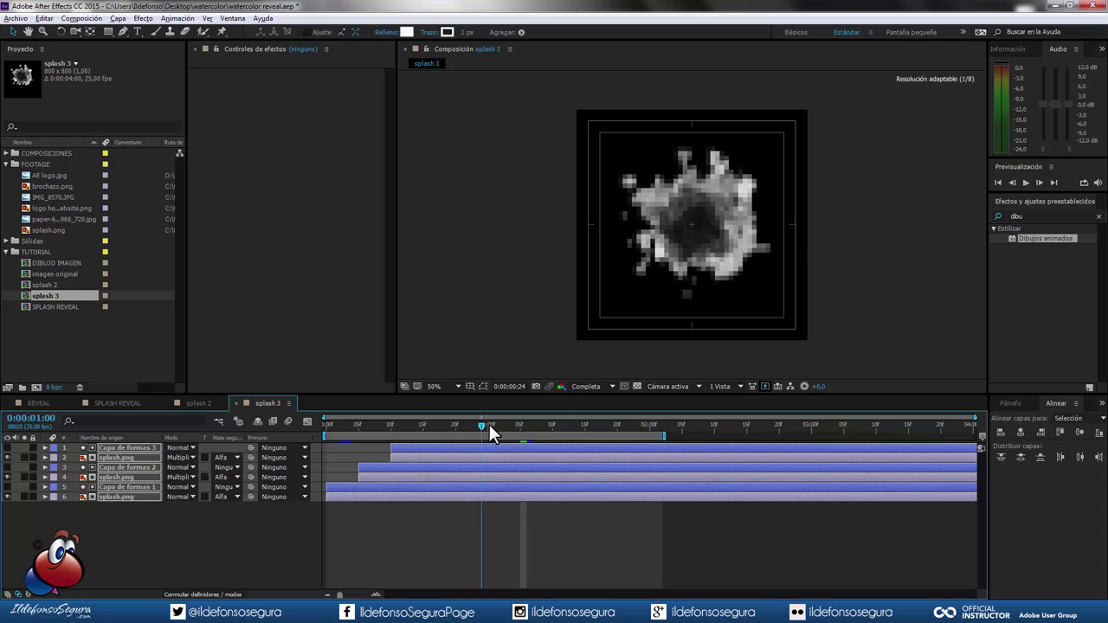
left_click(199, 403)
left_click_drag(395, 424, 317, 421)
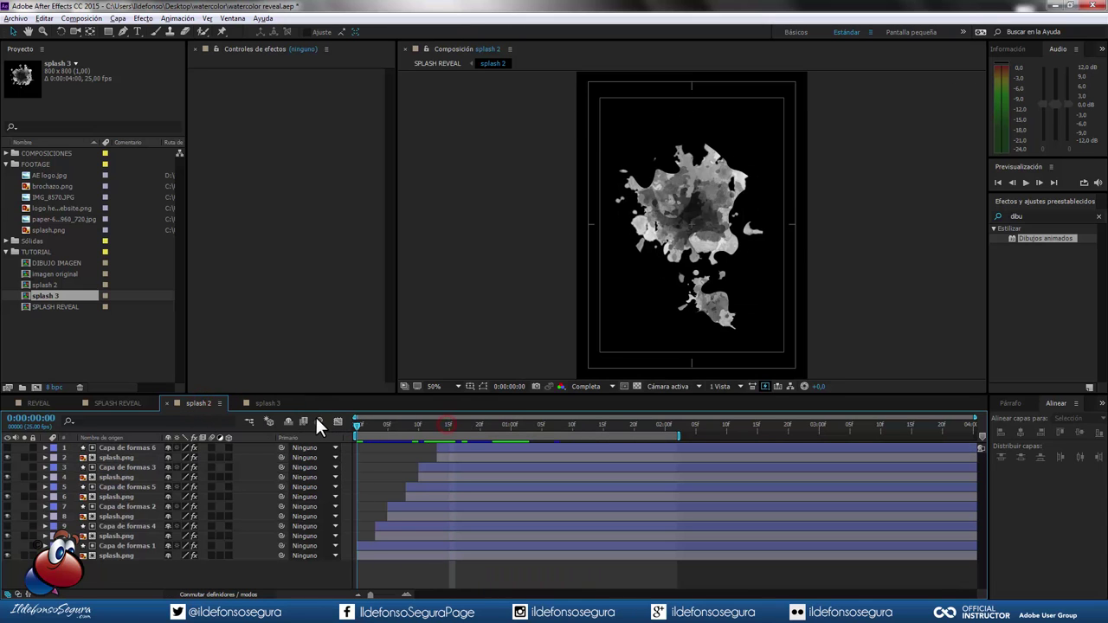
left_click(136, 403)
left_click(1024, 183)
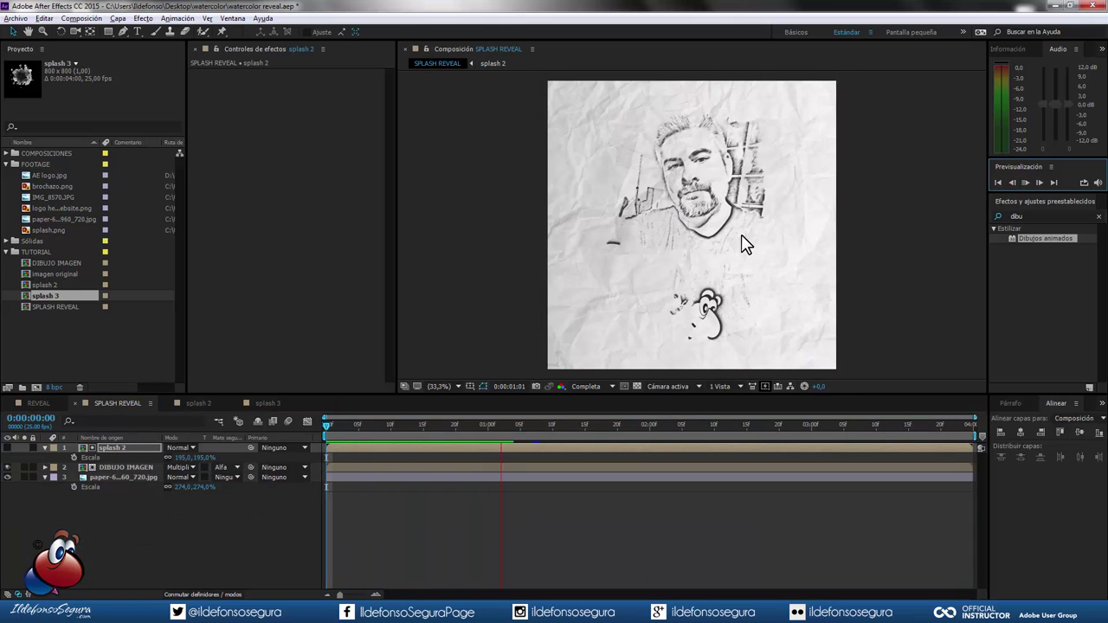
Add imagen original as the top layer with the Subexposición de color blending mode
left_click(1026, 182)
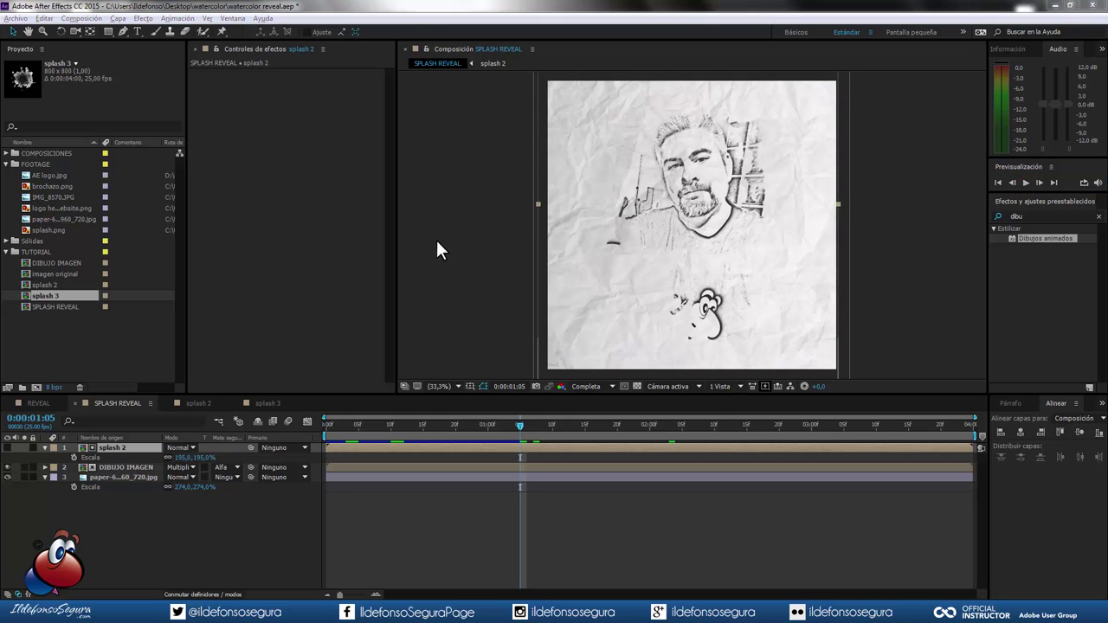
left_click(105, 446)
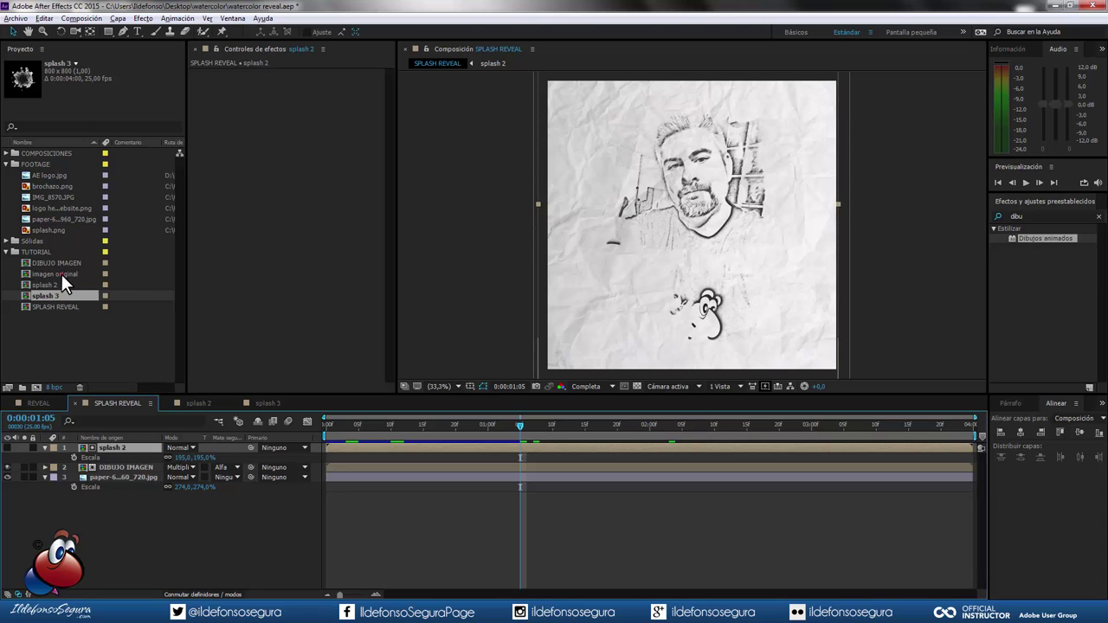
left_click_drag(59, 274, 91, 412)
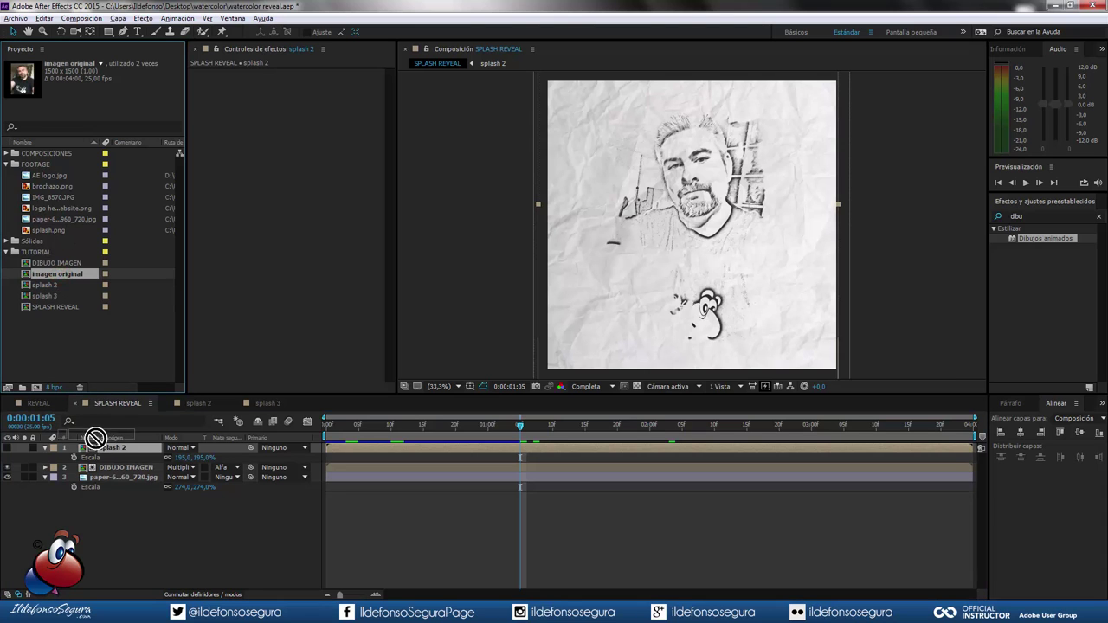
left_click_drag(96, 438, 97, 445)
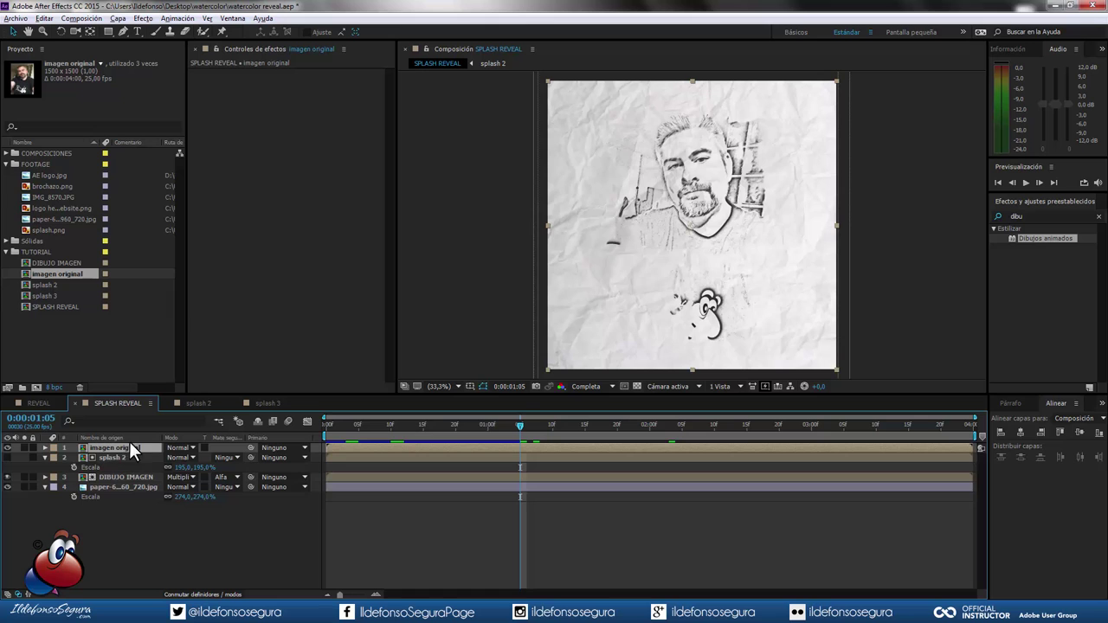
left_click(189, 448)
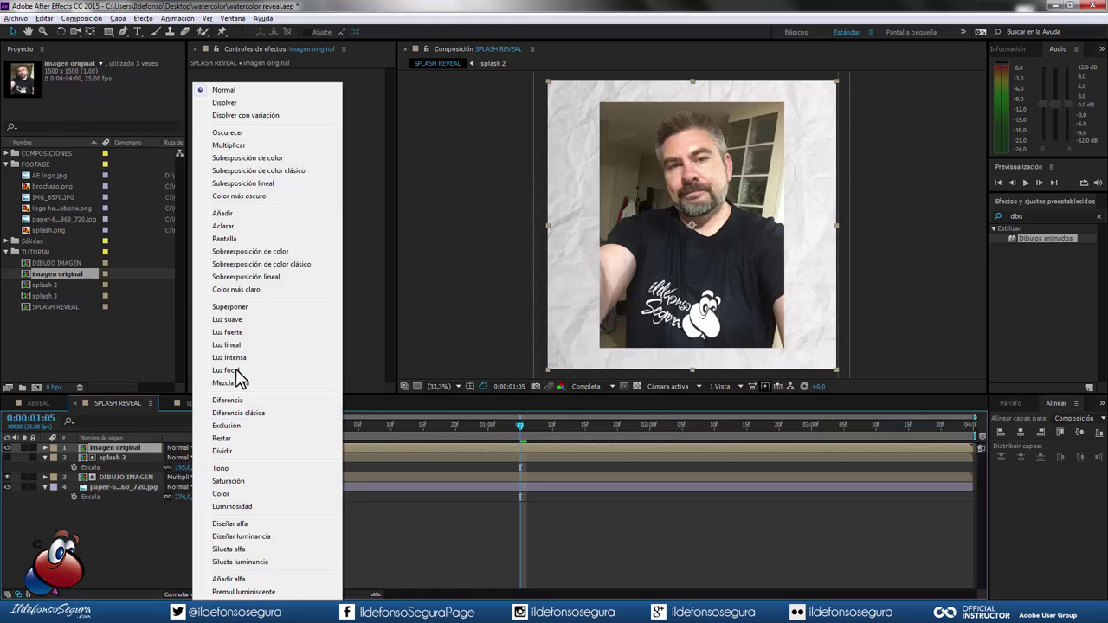
left_click(239, 158)
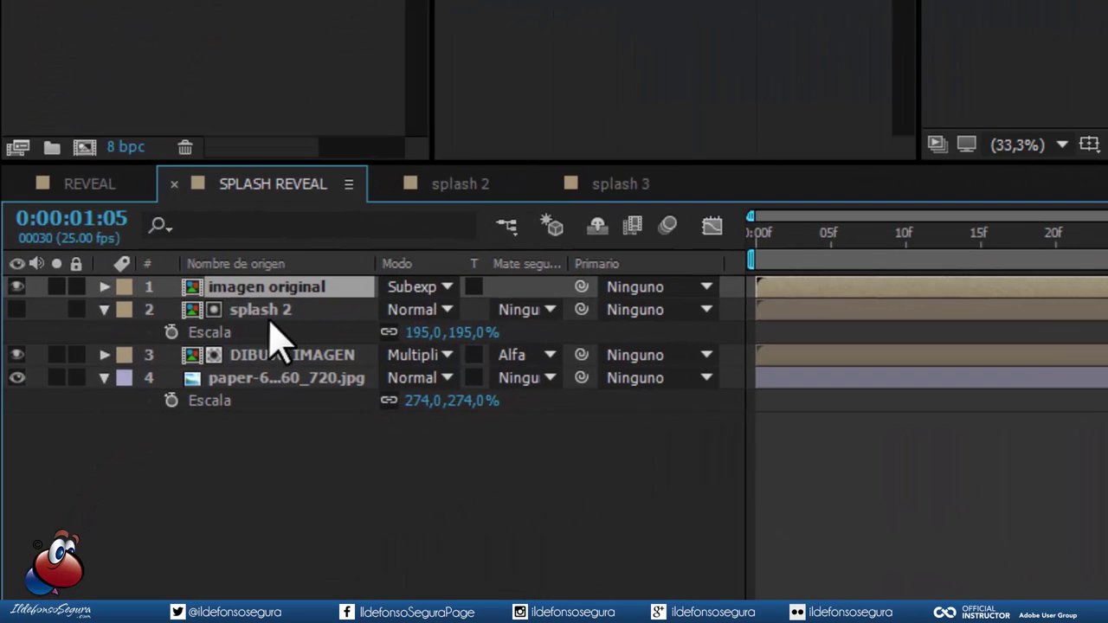
Place a duplicate splash 2 above imagen original and set it as the image's Luma Matte
left_click(266, 313)
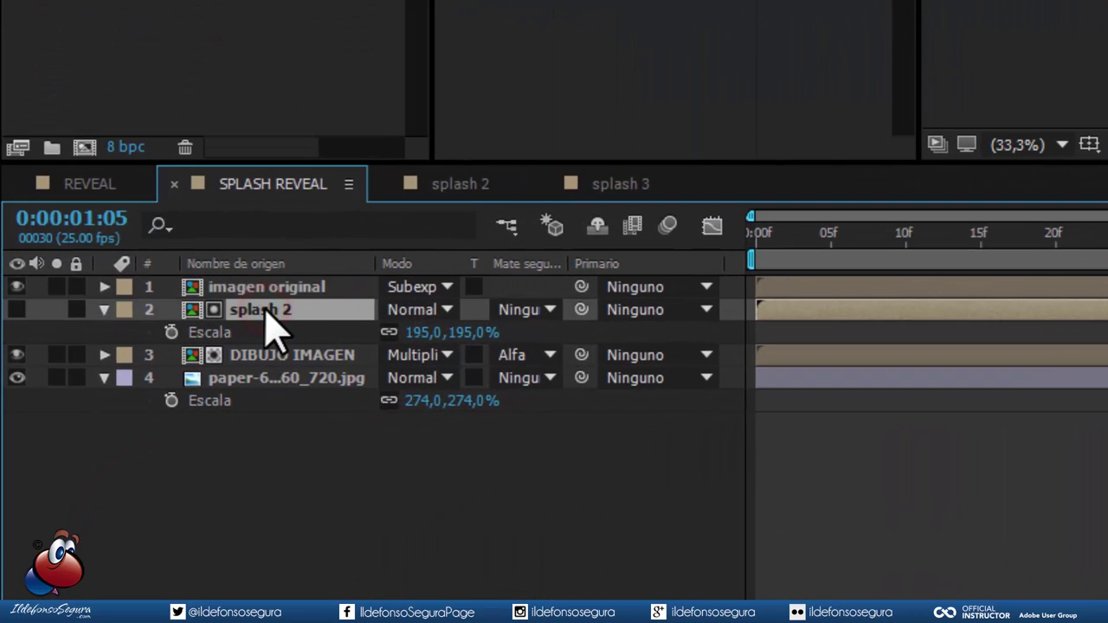
key("ctrl+d")
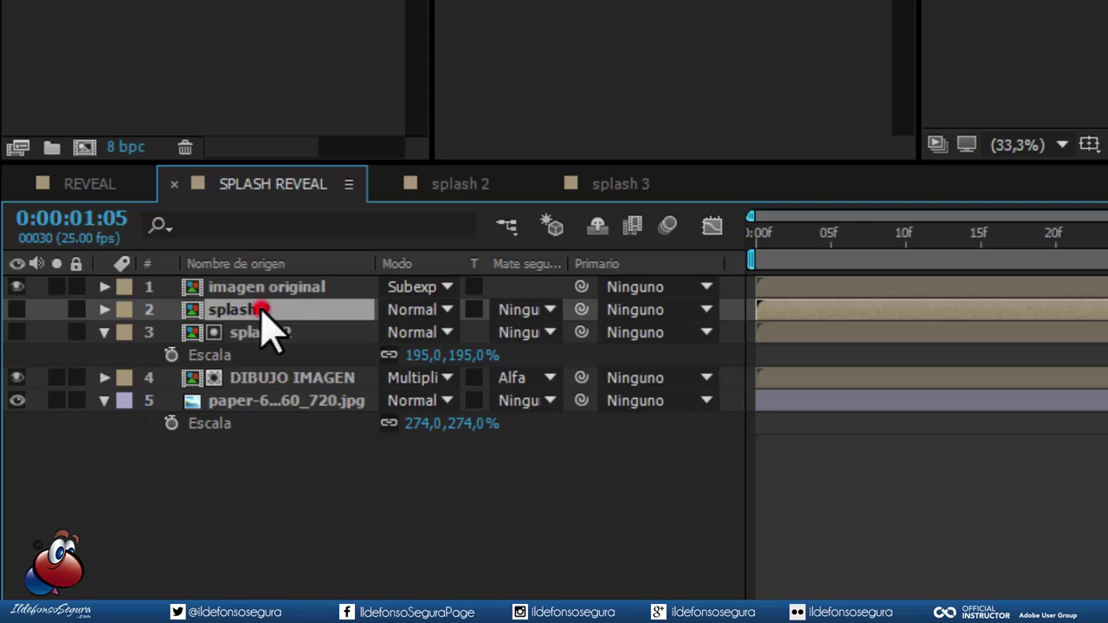
left_click_drag(259, 309, 271, 289)
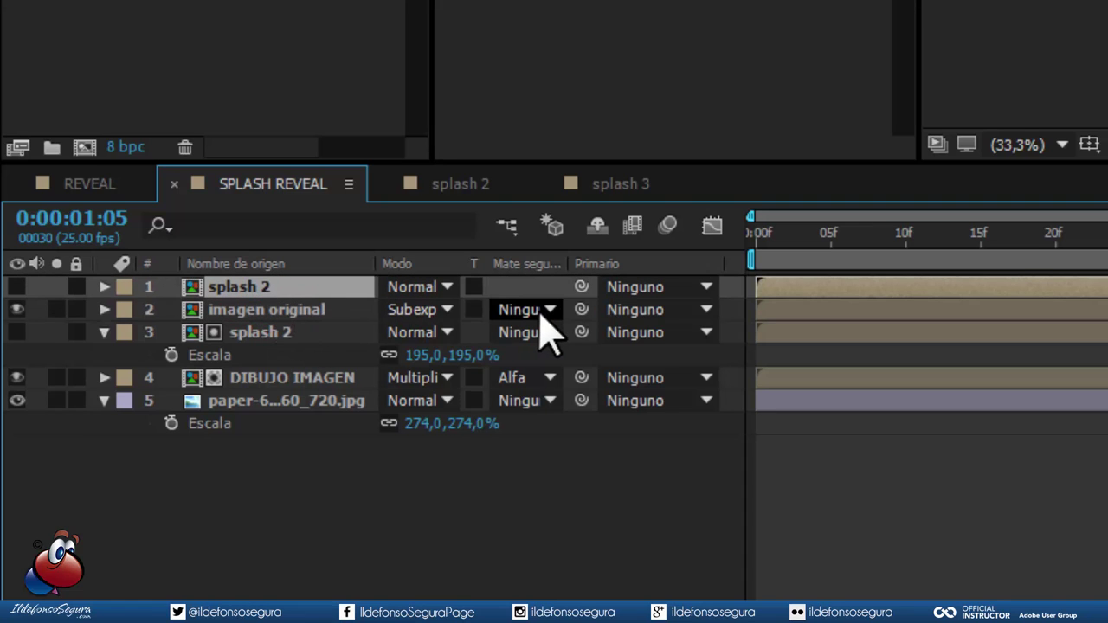
left_click(329, 309)
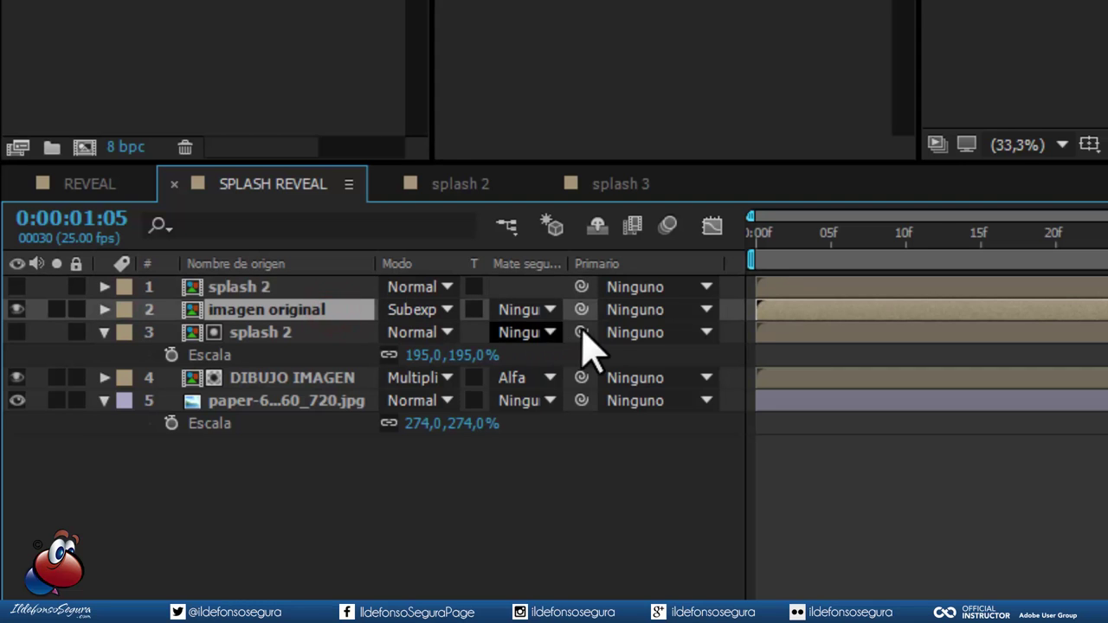
left_click(548, 311)
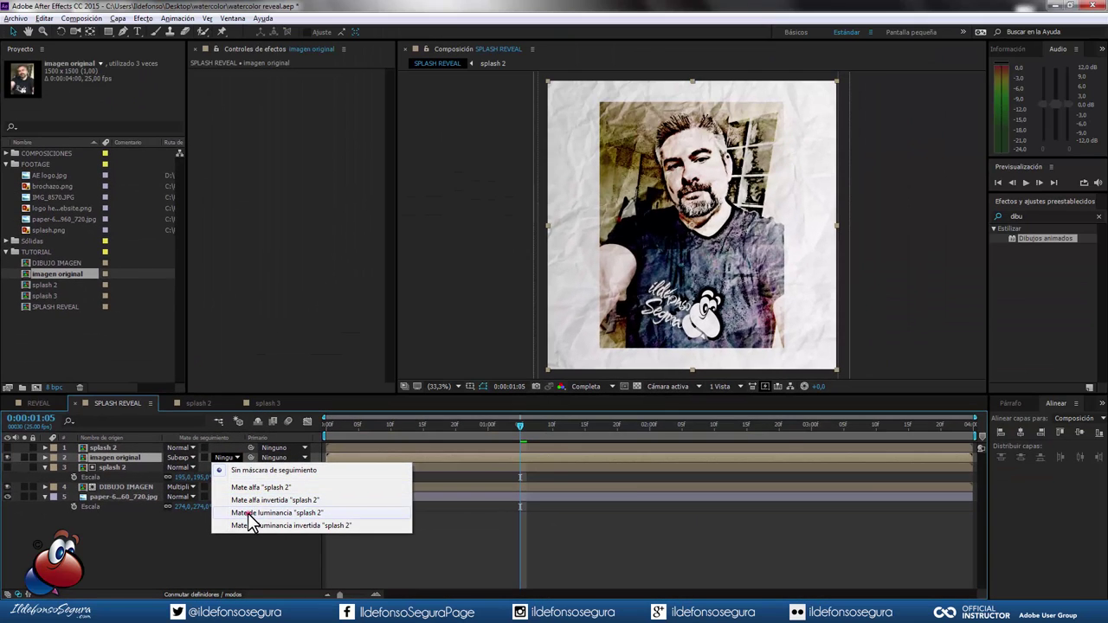
left_click(247, 513)
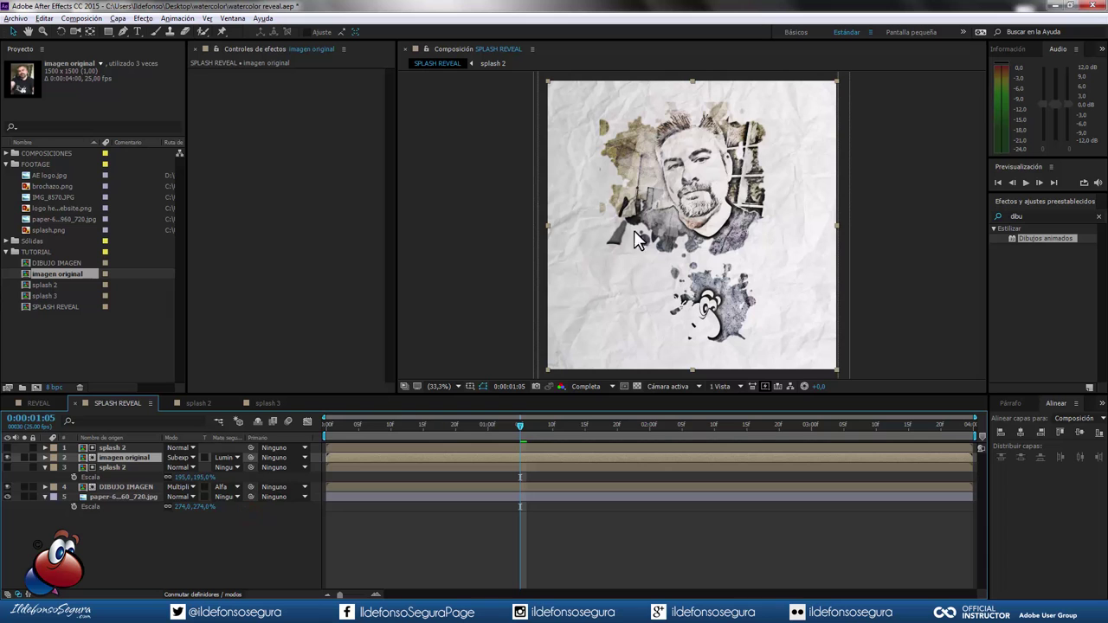
scroll(692, 170, "up", 3)
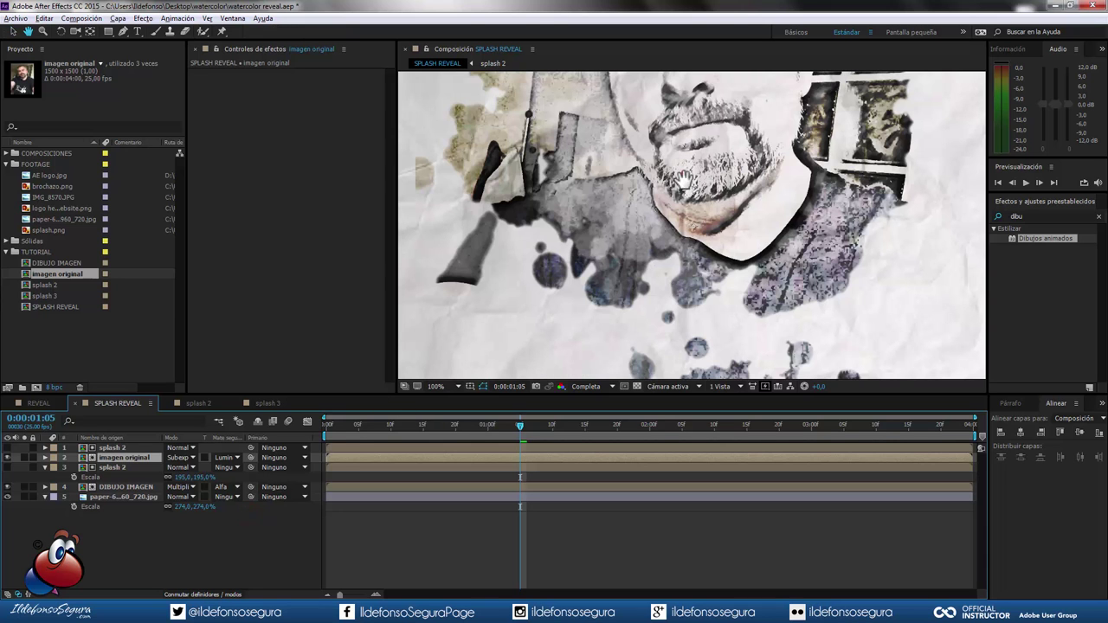
left_click_drag(690, 166, 676, 273)
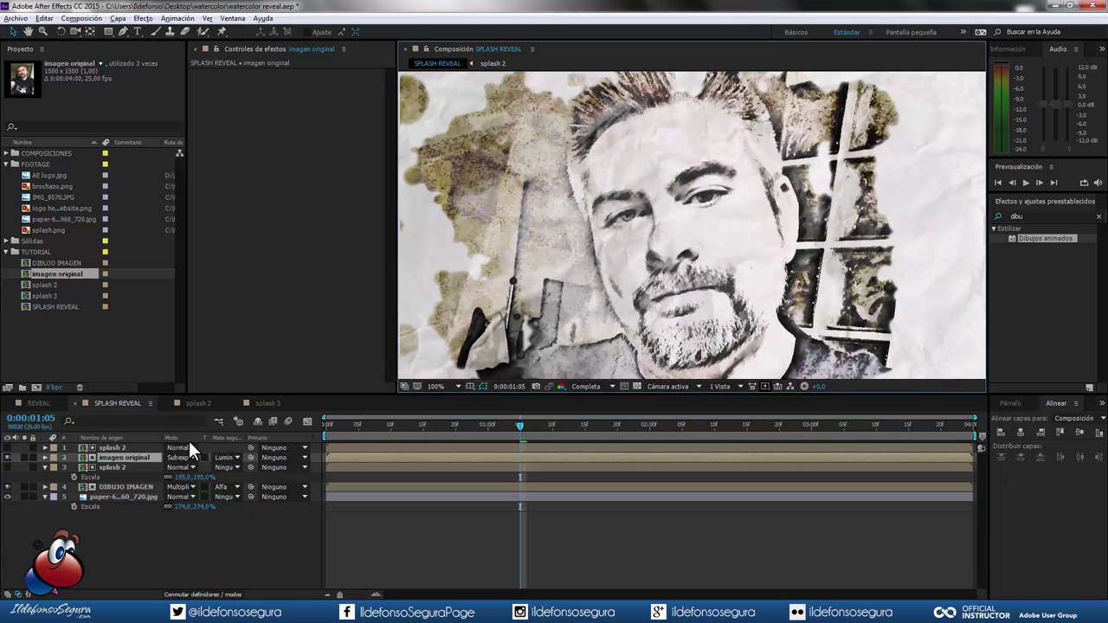
Add another imagen original on top, alpha-matted by a new splash 2 copy placed above it
left_click(117, 448)
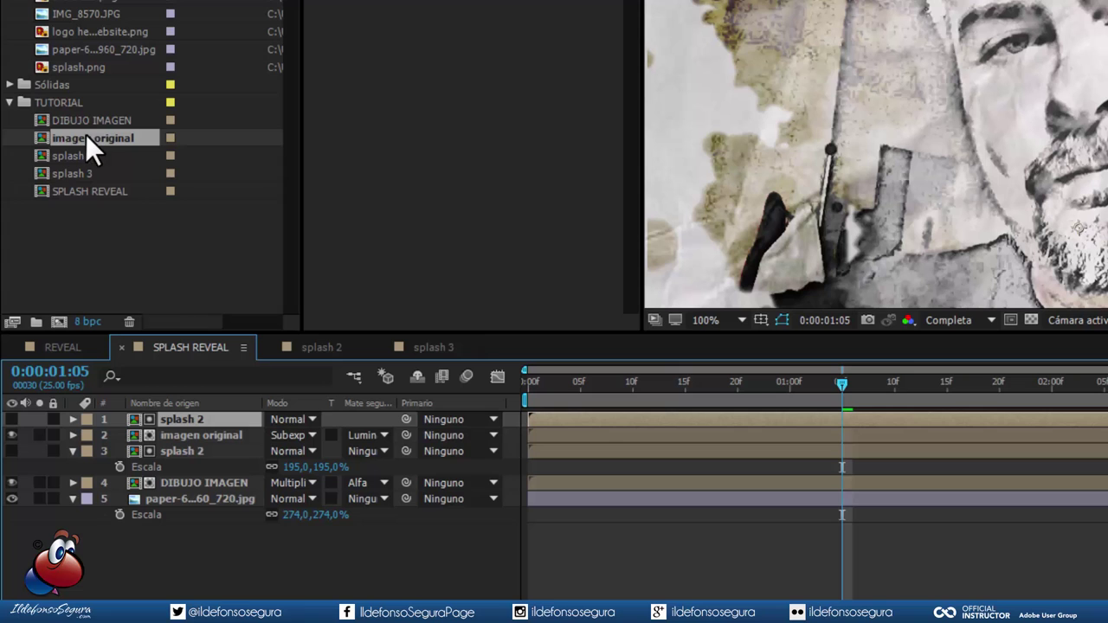
left_click_drag(86, 136, 135, 414)
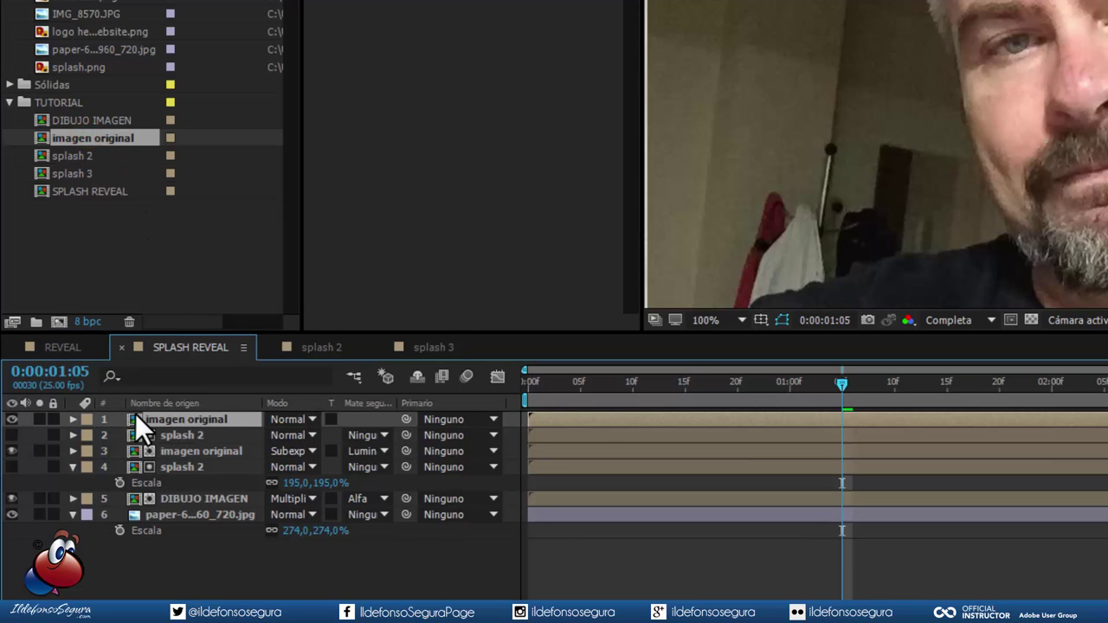
left_click(190, 437)
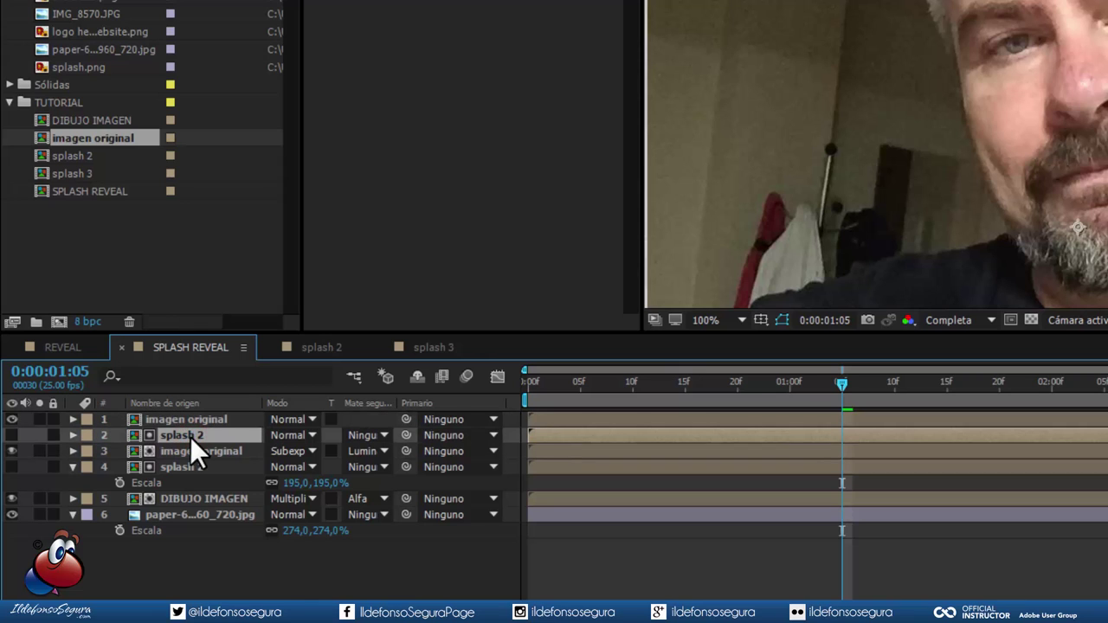
key("ctrl+d")
left_click_drag(182, 432, 191, 414)
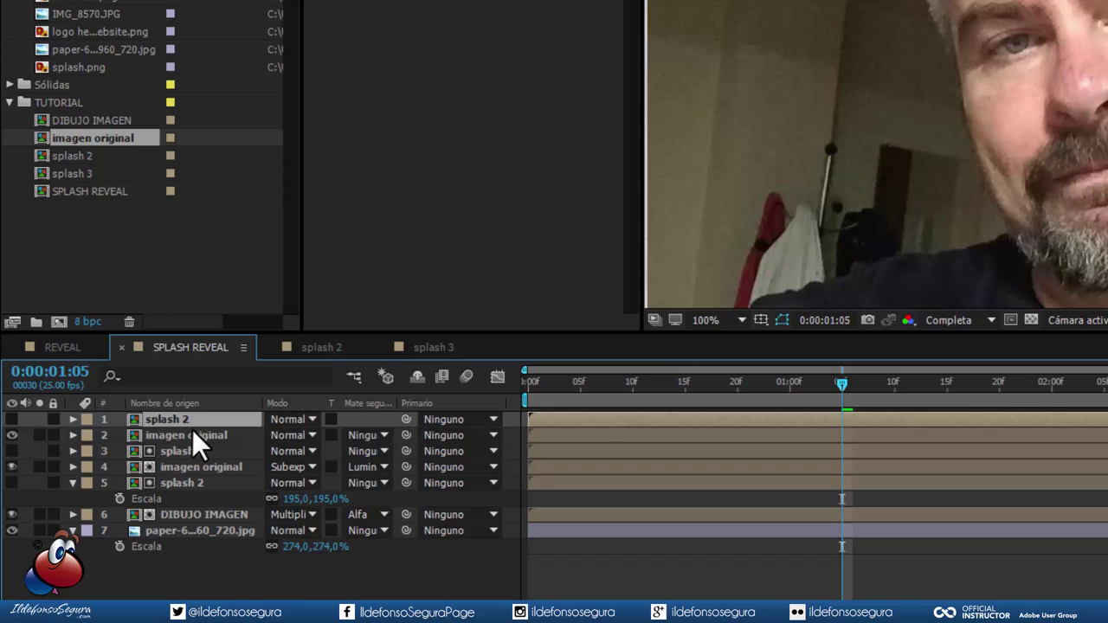
left_click(192, 432)
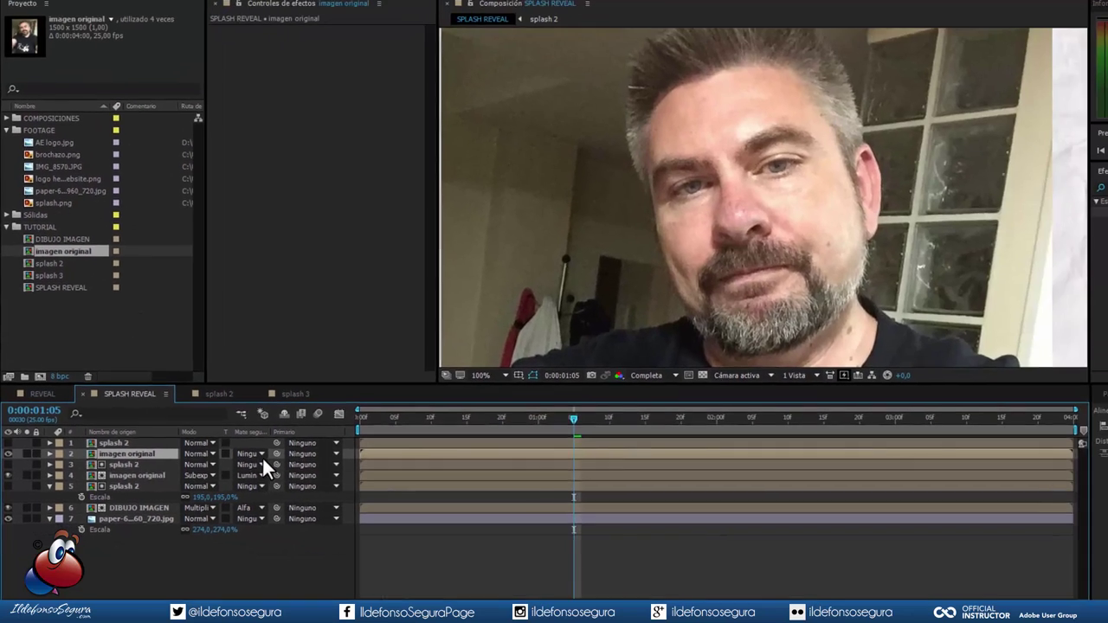
left_click(232, 458)
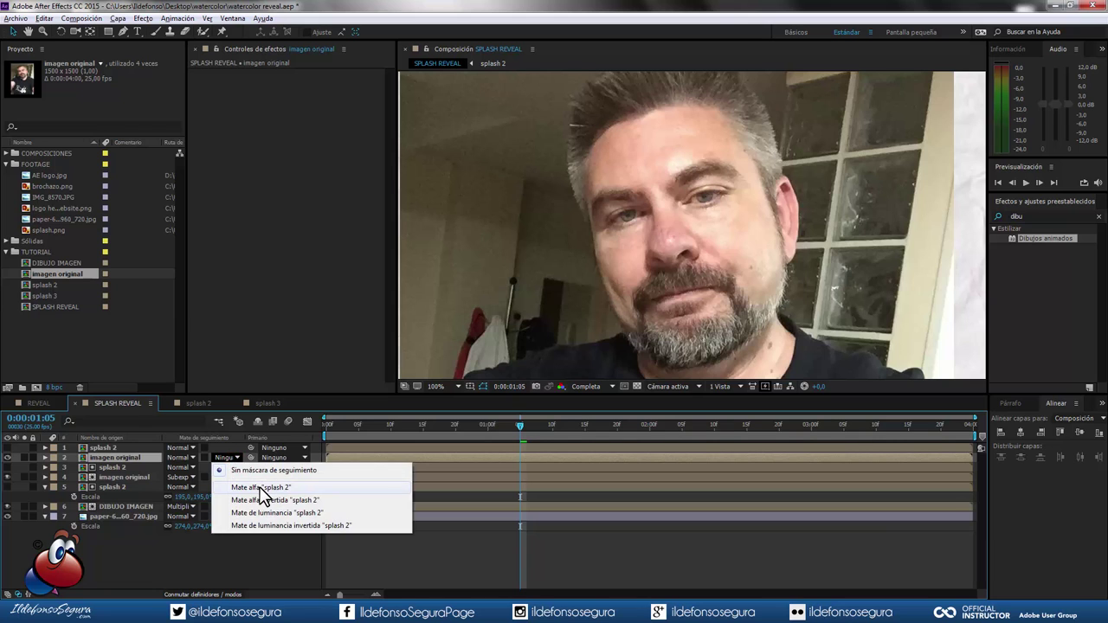
left_click(259, 488)
Fit the whole composition in the viewer
scroll(744, 225, "down", 2)
scroll(742, 220, "down", 2)
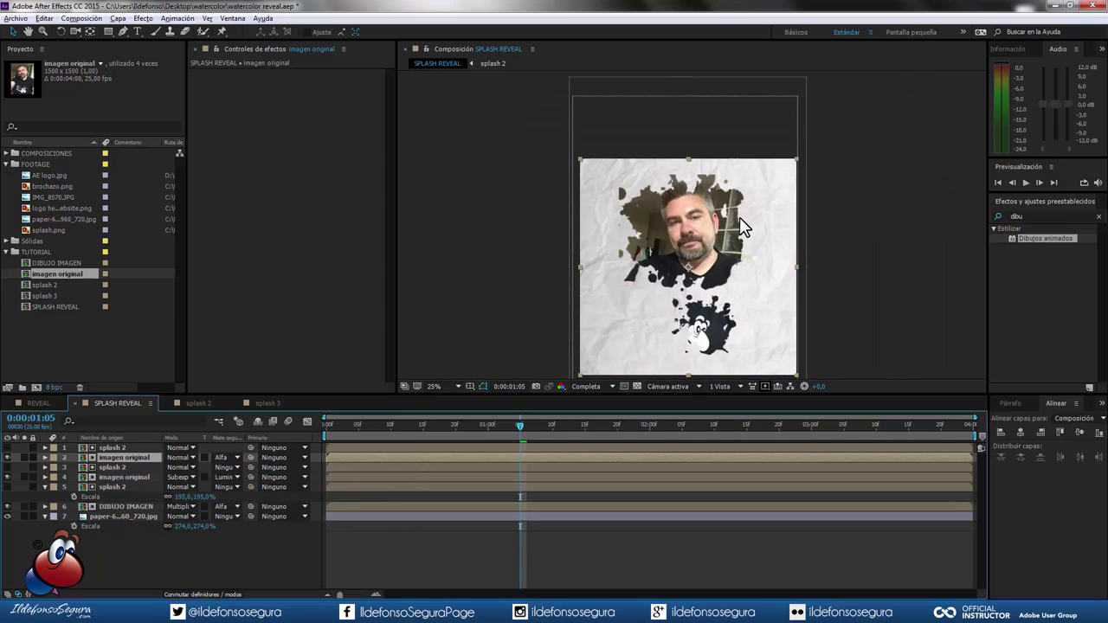
left_click(457, 380)
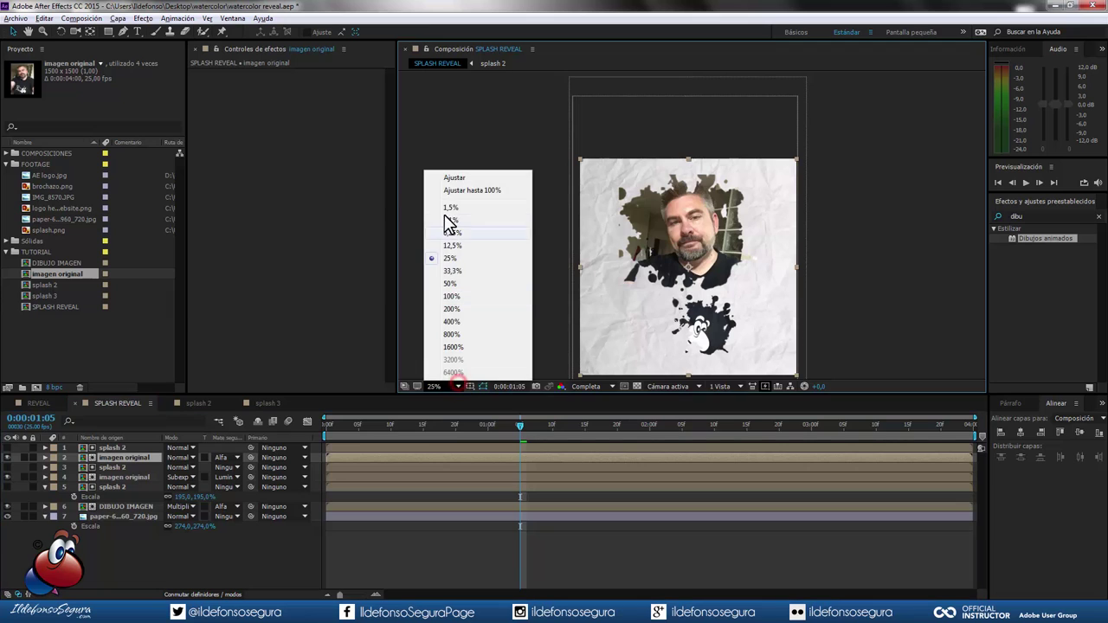
left_click(452, 178)
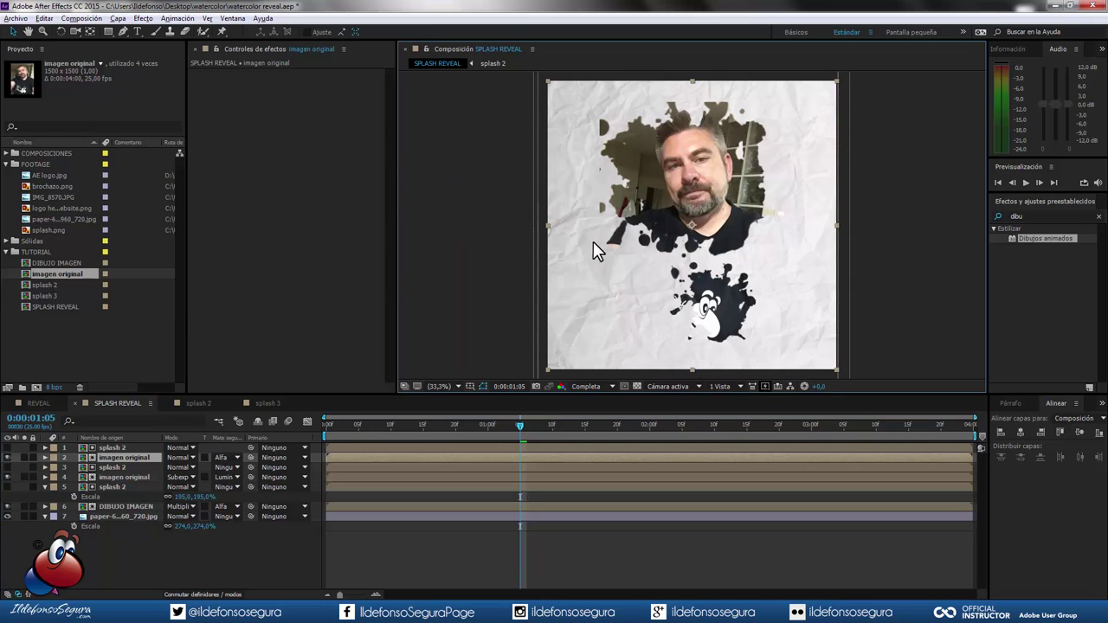
Shift the middle image-and-splash pair later in time and the top pair later still
left_click(119, 477)
left_click(117, 468, "ctrl")
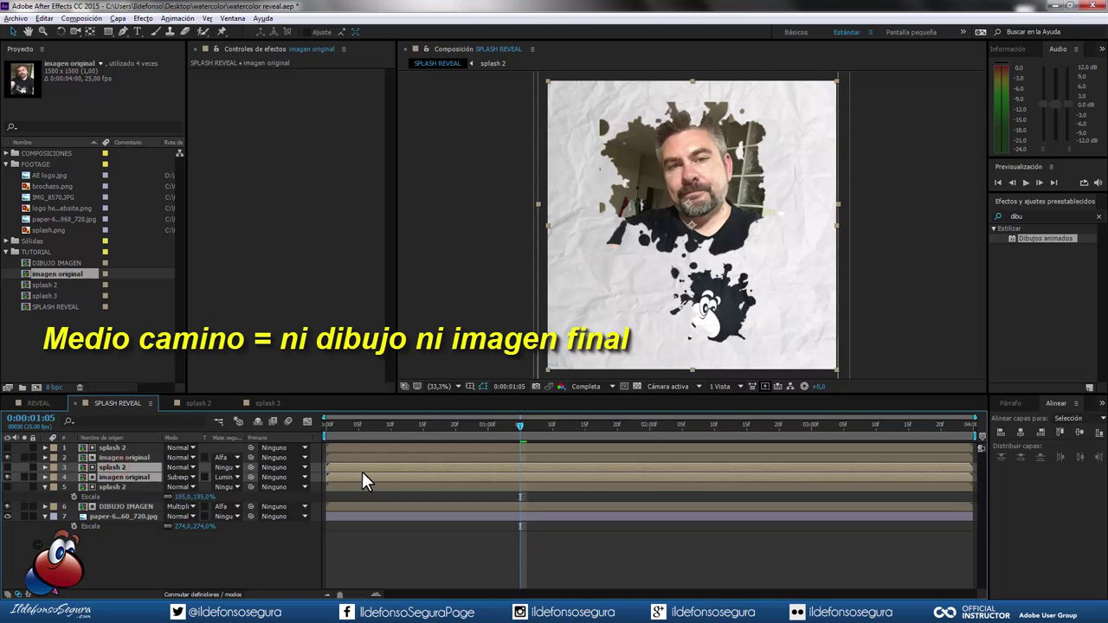
left_click_drag(362, 467, 462, 467)
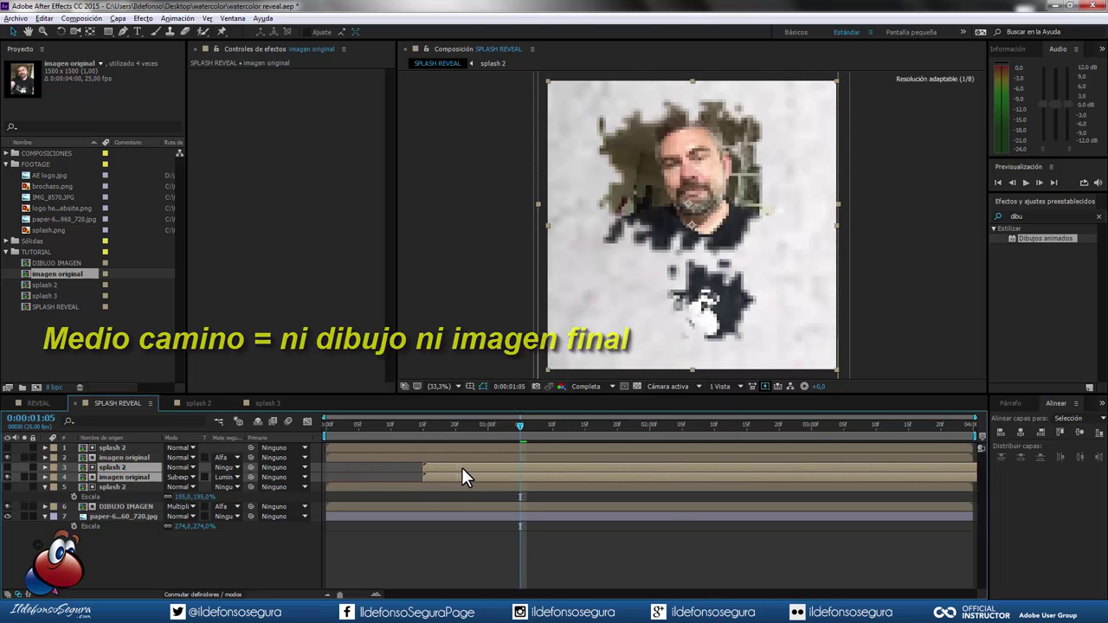
left_click(126, 446)
left_click(136, 457, "ctrl")
left_click_drag(384, 457, 577, 455)
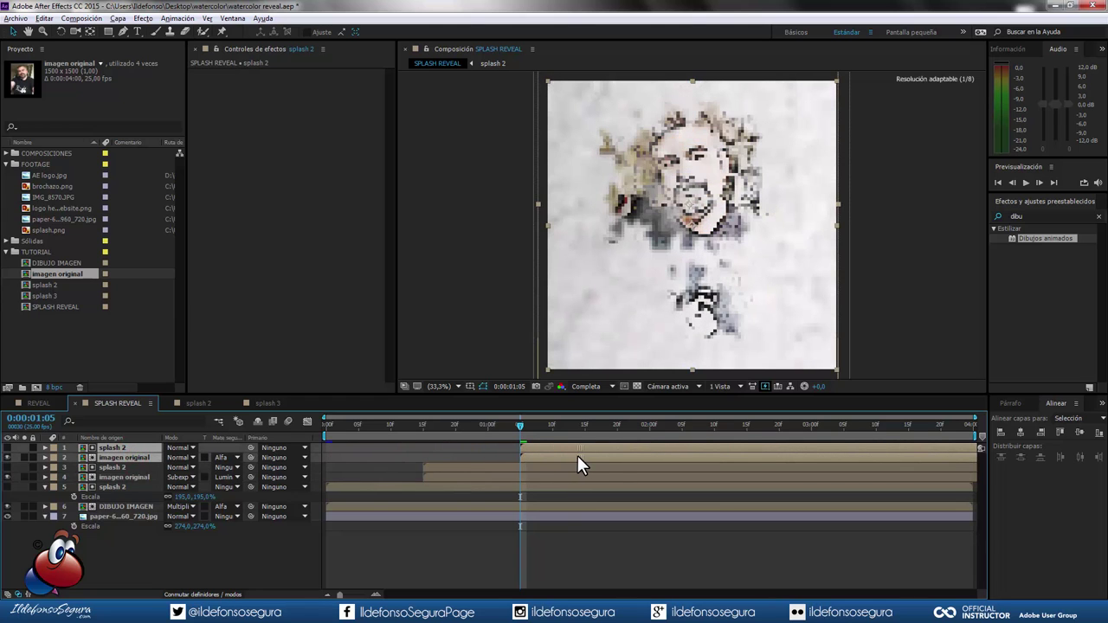
Preview the staggered reveals from the start, then select the two upper splash 2 layers
left_click_drag(513, 424, 317, 420)
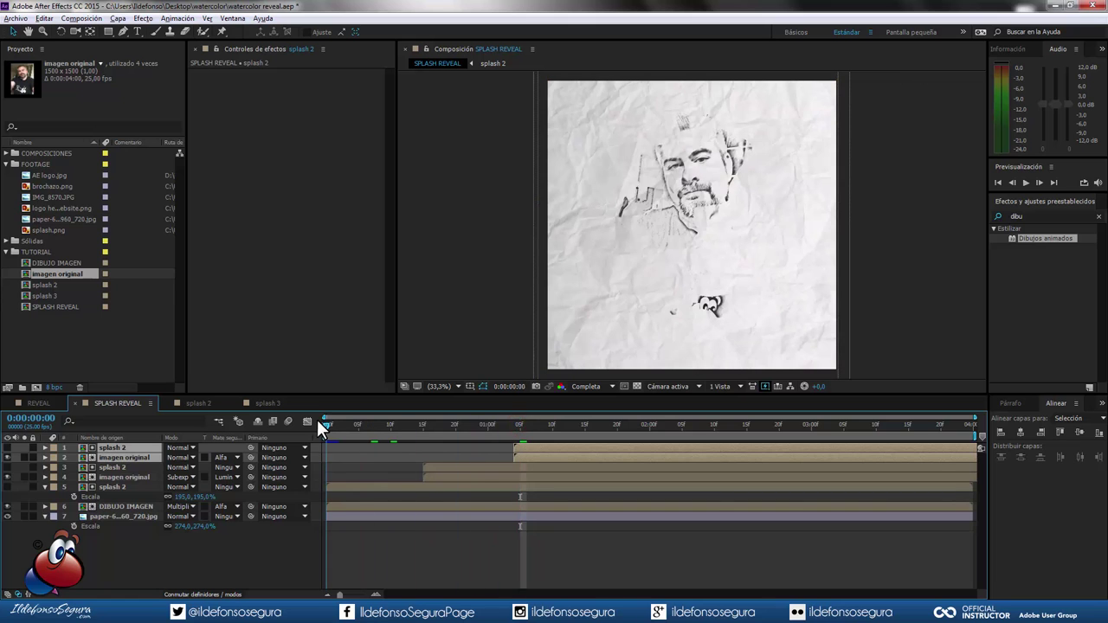
left_click(1027, 182)
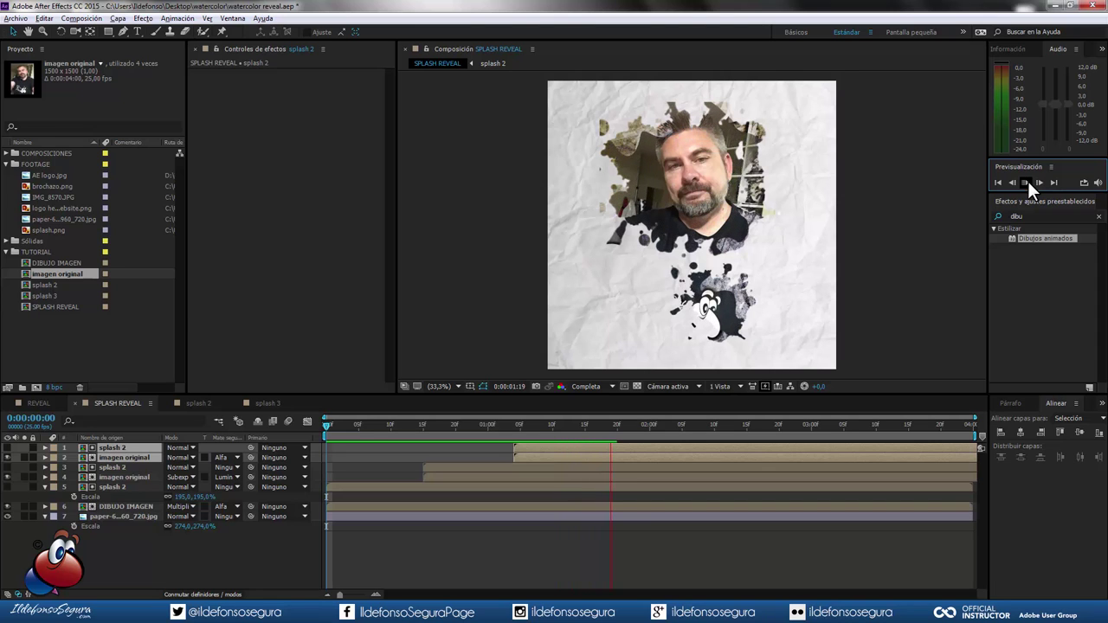
left_click(1027, 181)
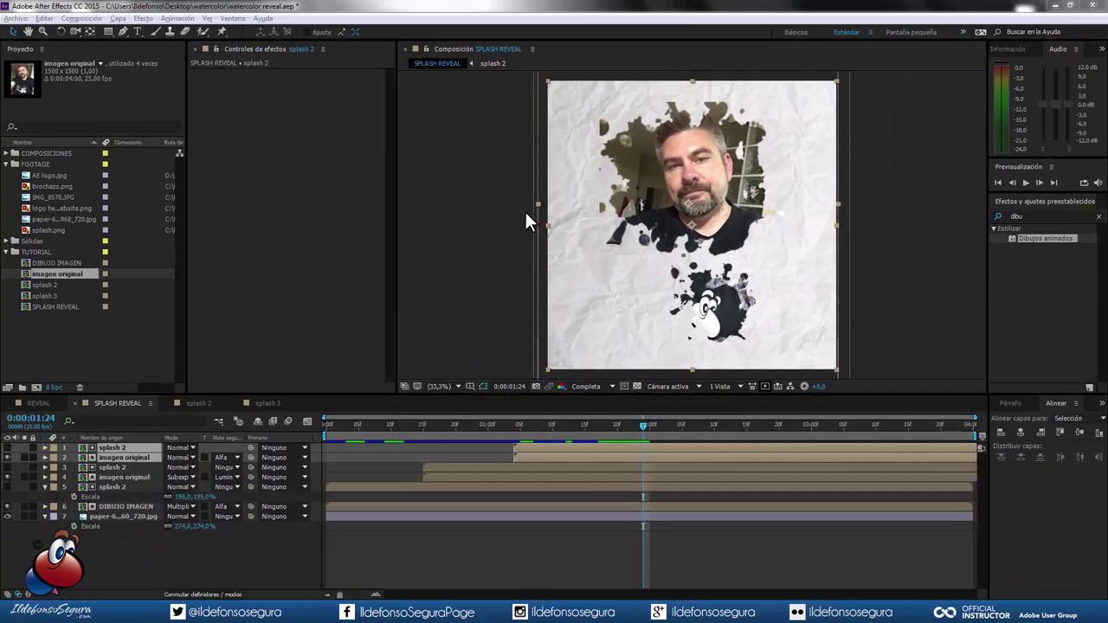
left_click(117, 467)
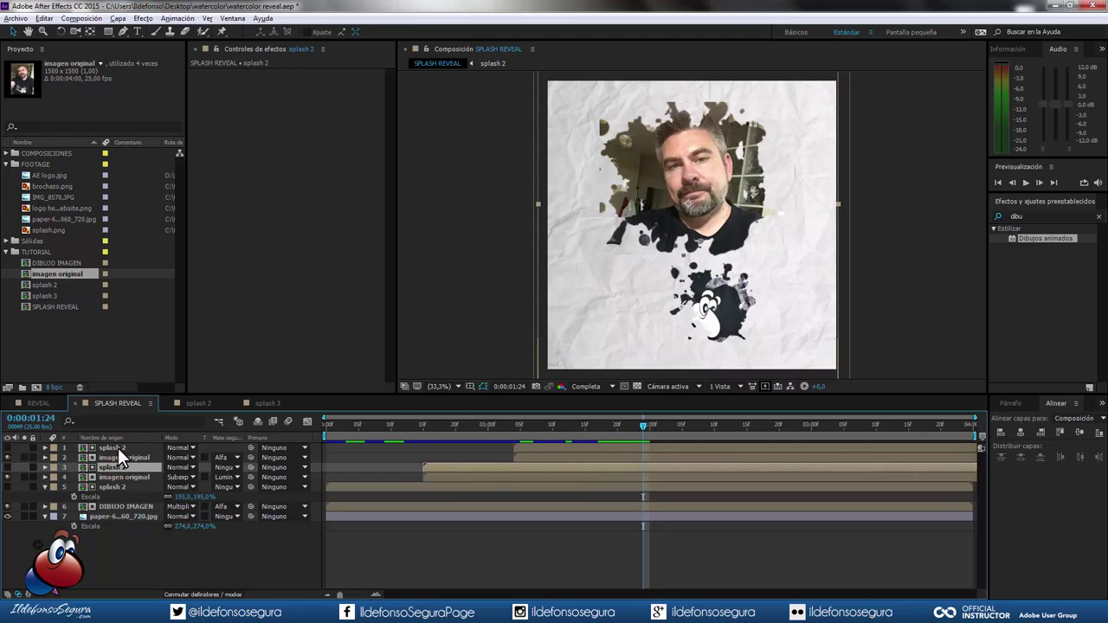
left_click(118, 447, "ctrl")
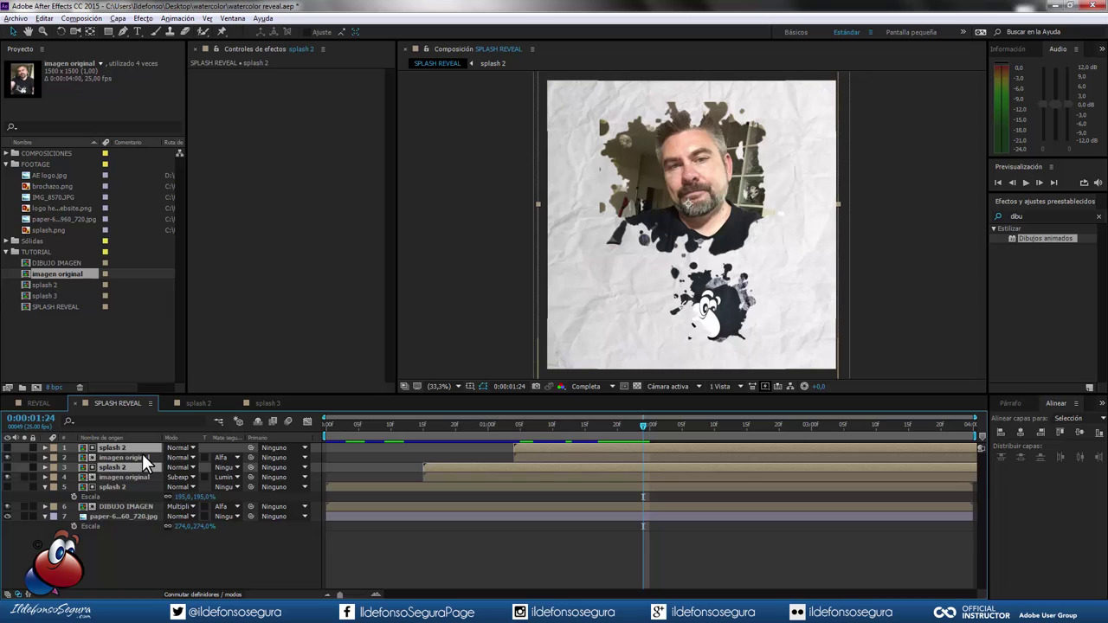
Scale both upper splash 2 copies to 145%
key("s")
left_click(178, 457)
type("145")
key("Return")
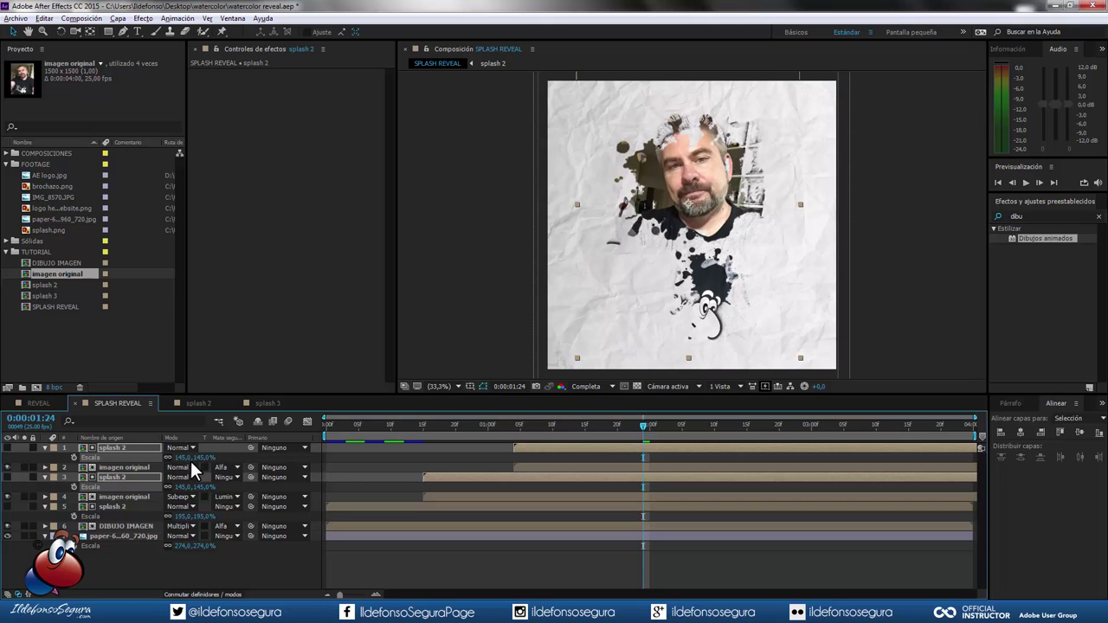
Rotate both upper splash 2 copies 20°, then set the top one to 45°
key("r")
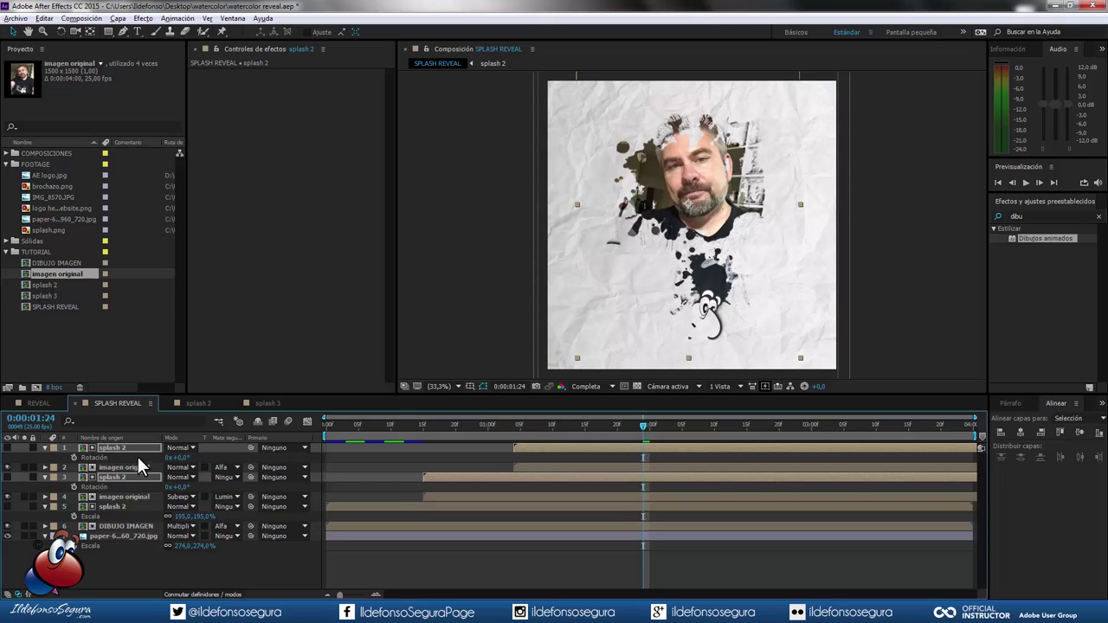
left_click(180, 457)
type("20")
key("Return")
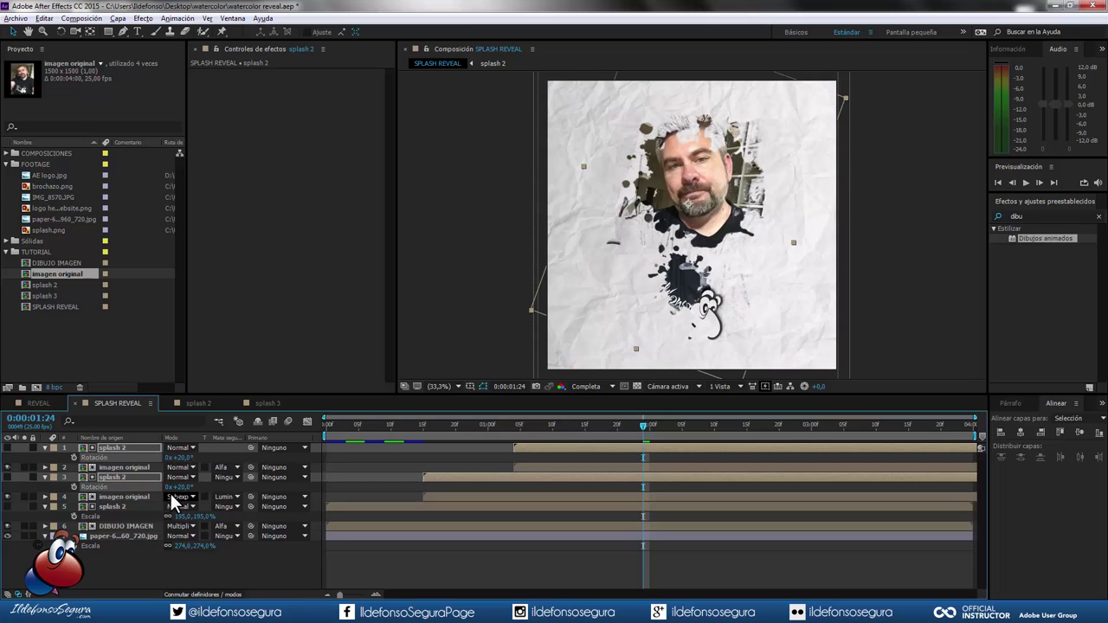
left_click(131, 467)
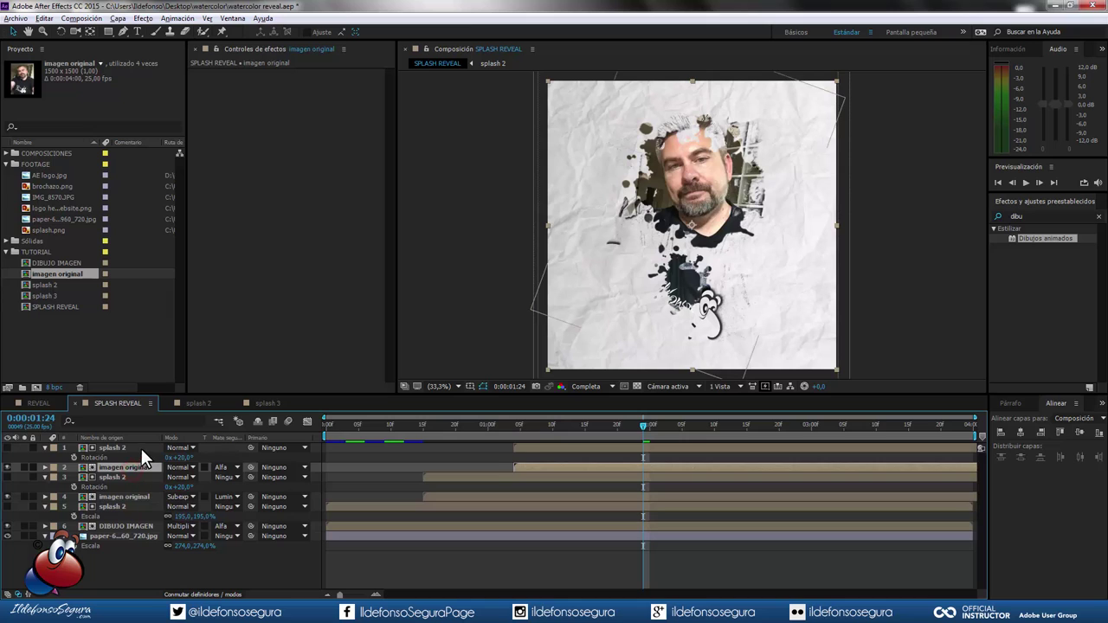
left_click(141, 448)
left_click(184, 458)
type("45")
key("Return")
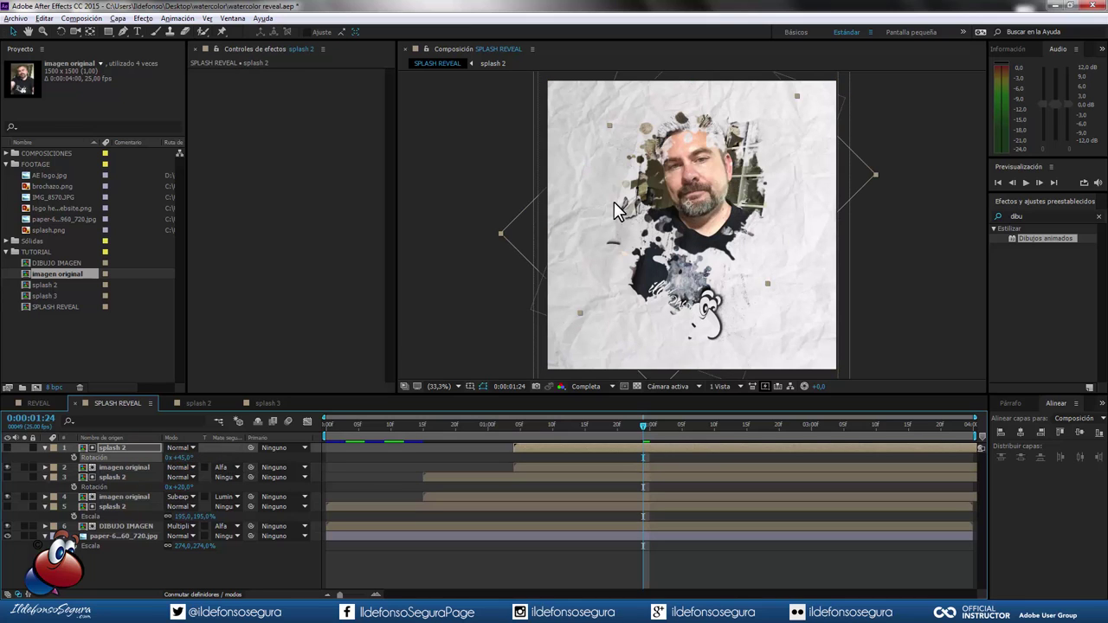
Preview the reveal animation from near the start
left_click_drag(643, 431, 307, 436)
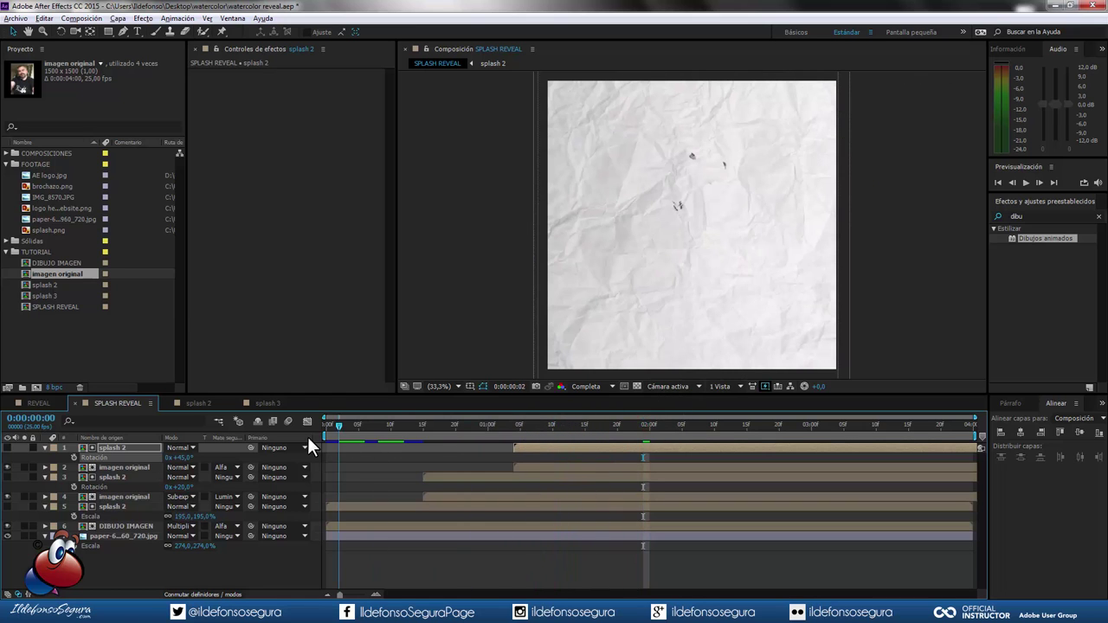
left_click(1025, 183)
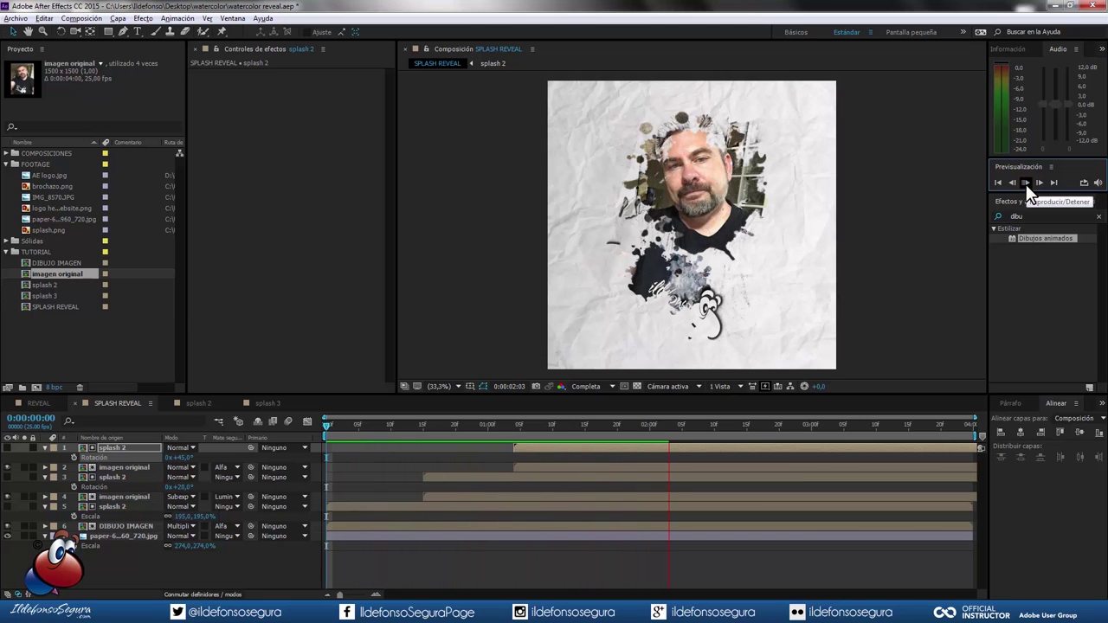
left_click(1027, 183)
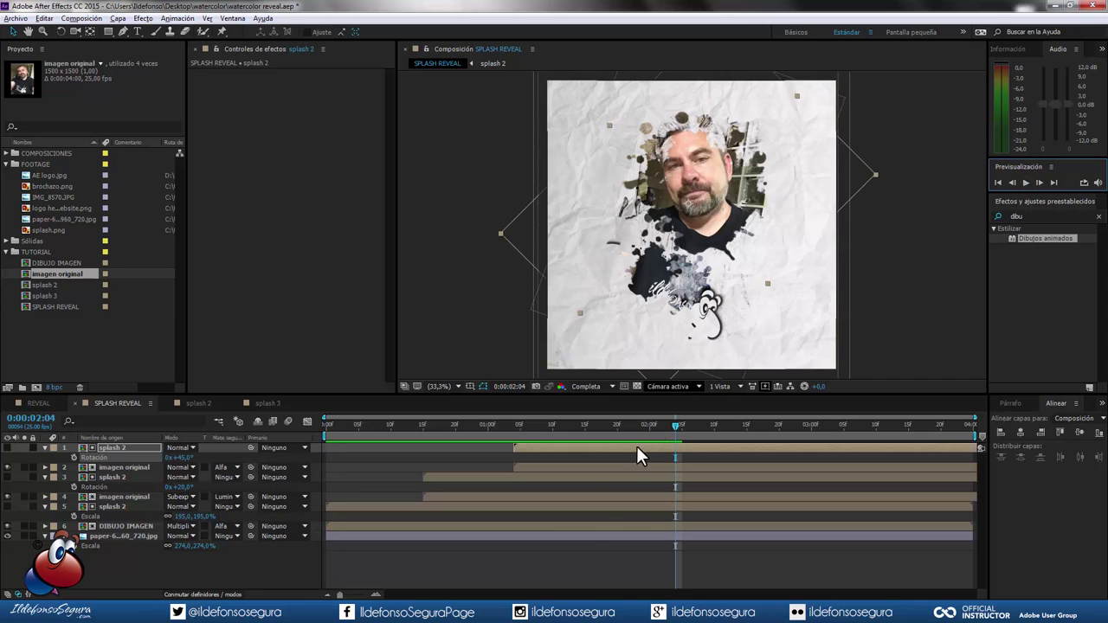
Enable time remapping on the top splash 2 layer
left_click(122, 447)
right_click(121, 447)
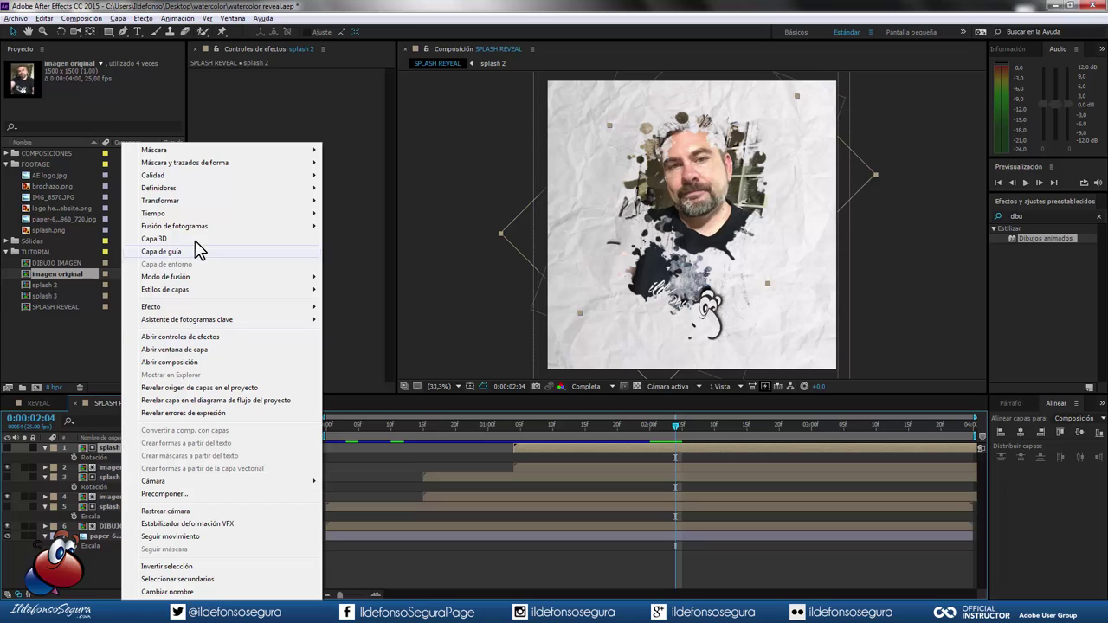
mouse_move(199, 220)
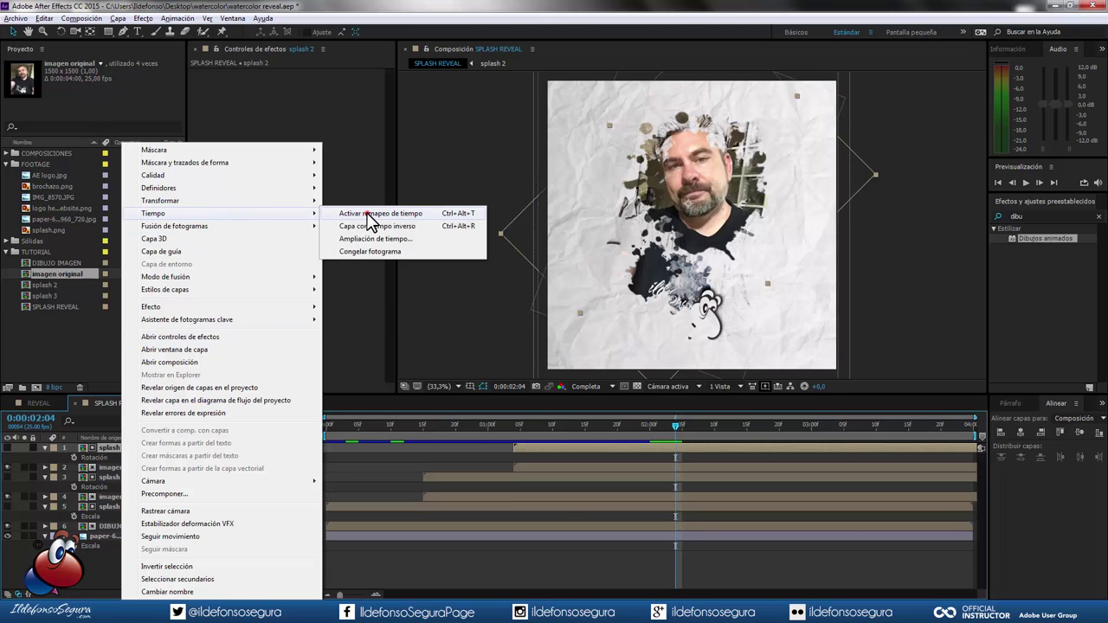
left_click(367, 212)
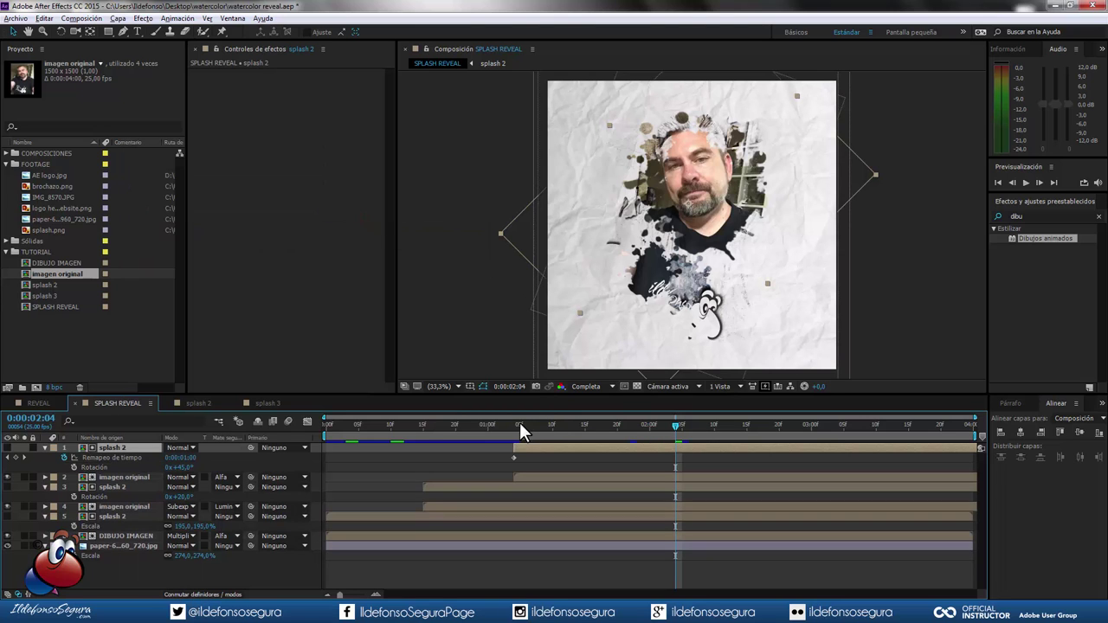
Add a time-remap keyframe at 0:00:01:20 and drag it earlier to speed the splash
left_click_drag(676, 425, 678, 425)
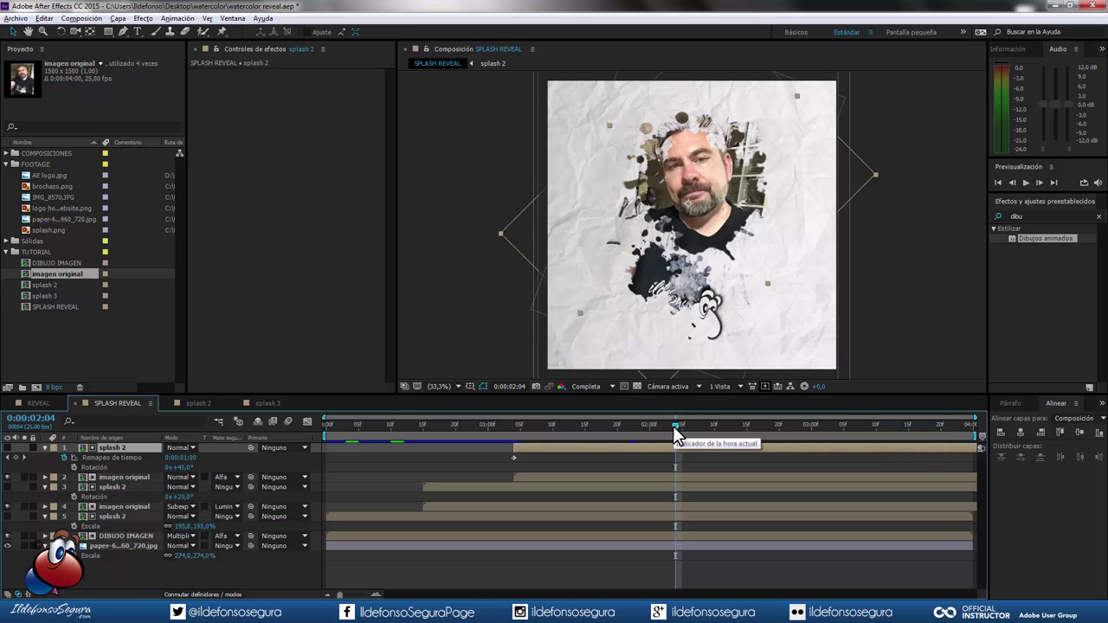
left_click_drag(675, 427, 619, 429)
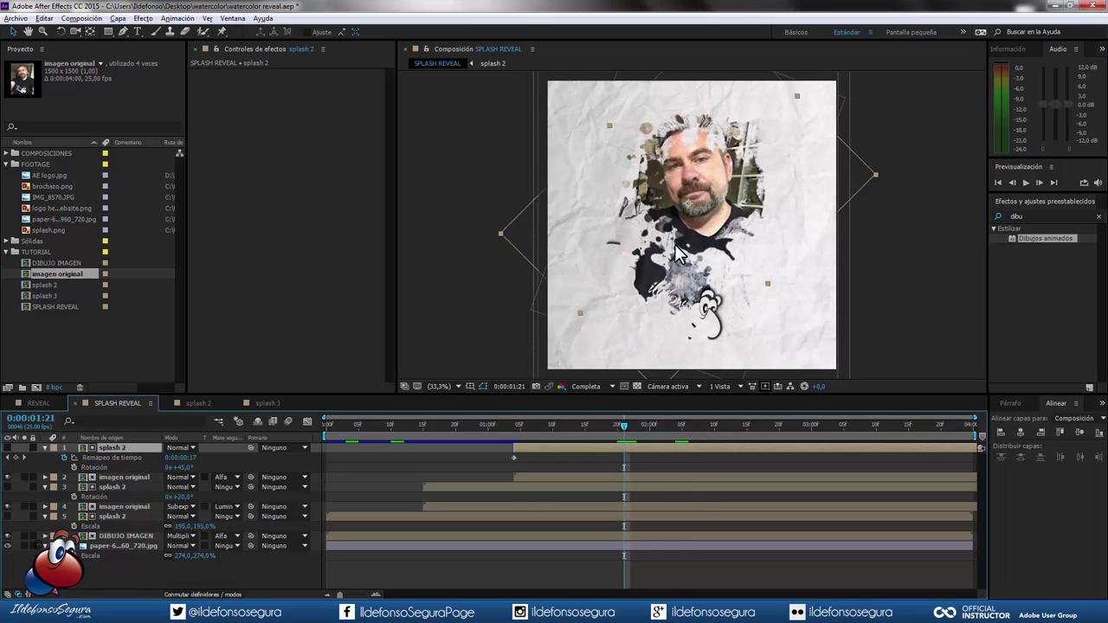
left_click_drag(624, 424, 618, 429)
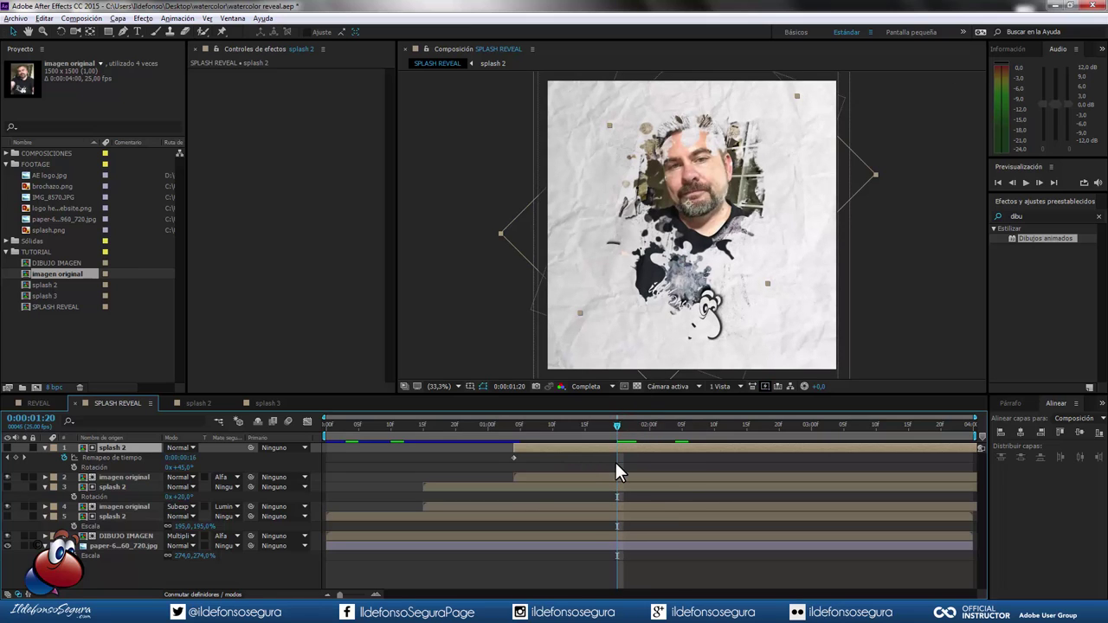
left_click(15, 457)
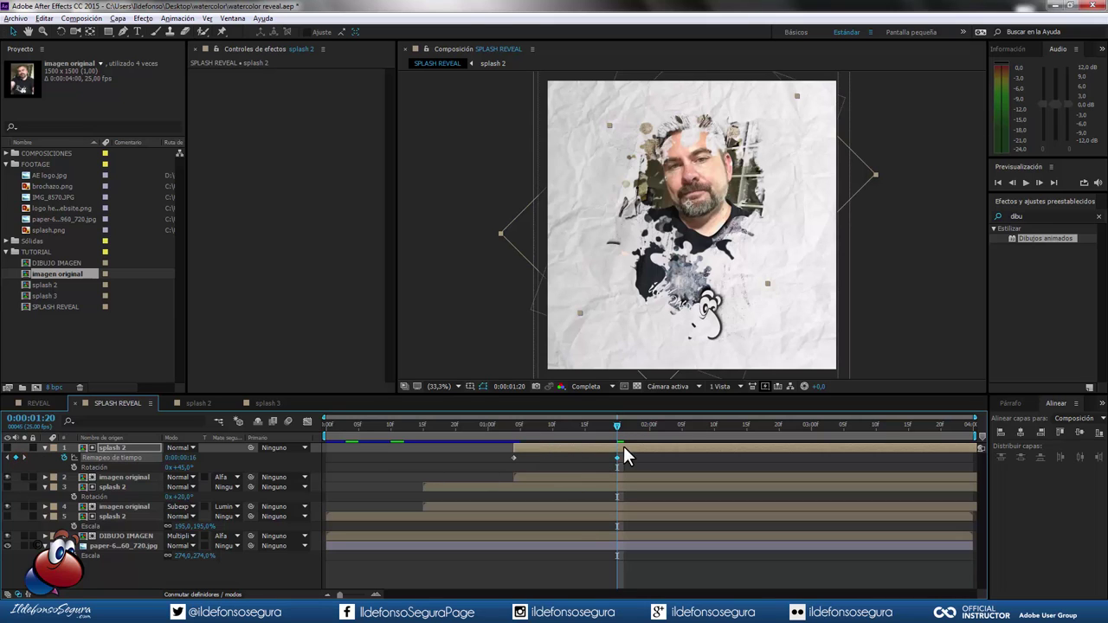
left_click_drag(617, 456, 560, 459)
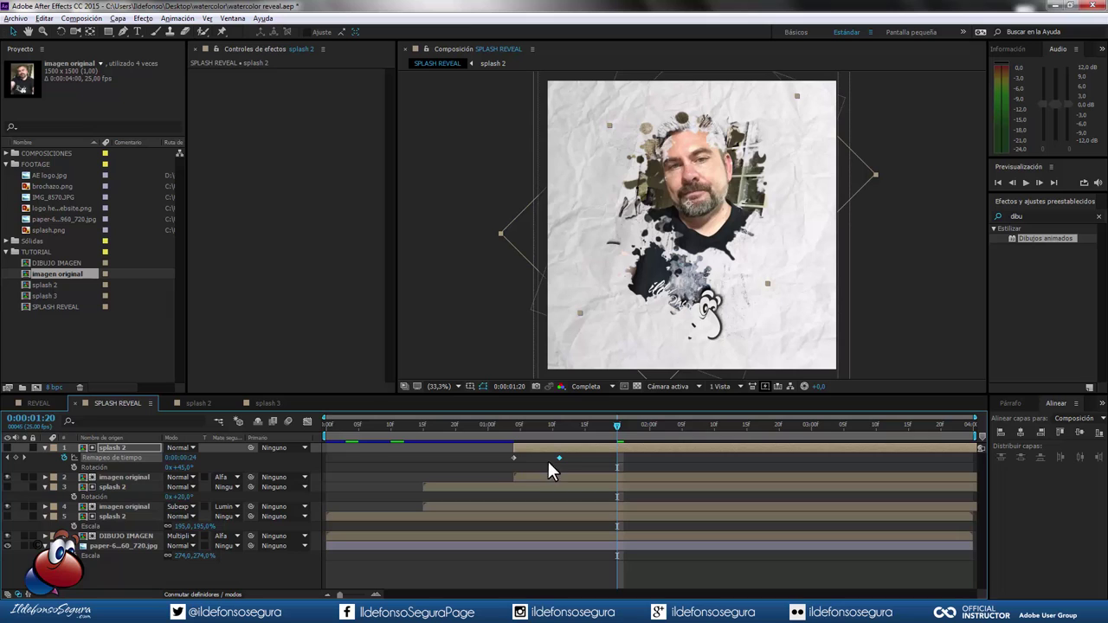
End the work area at 0:00:02:01
left_click(510, 424)
left_click_drag(510, 422, 657, 425)
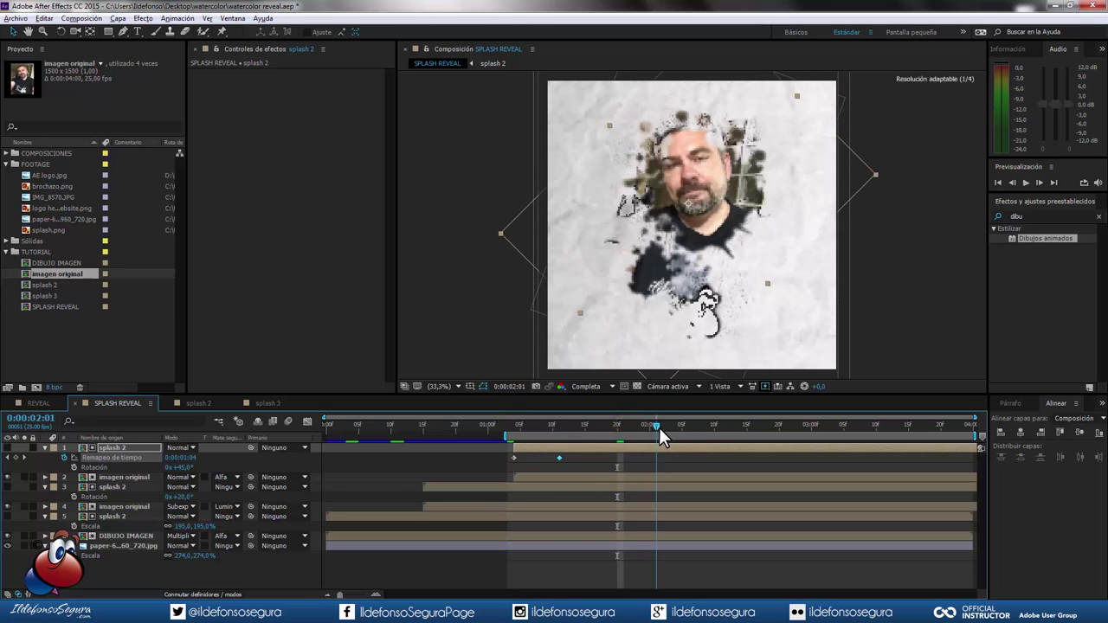
key("n")
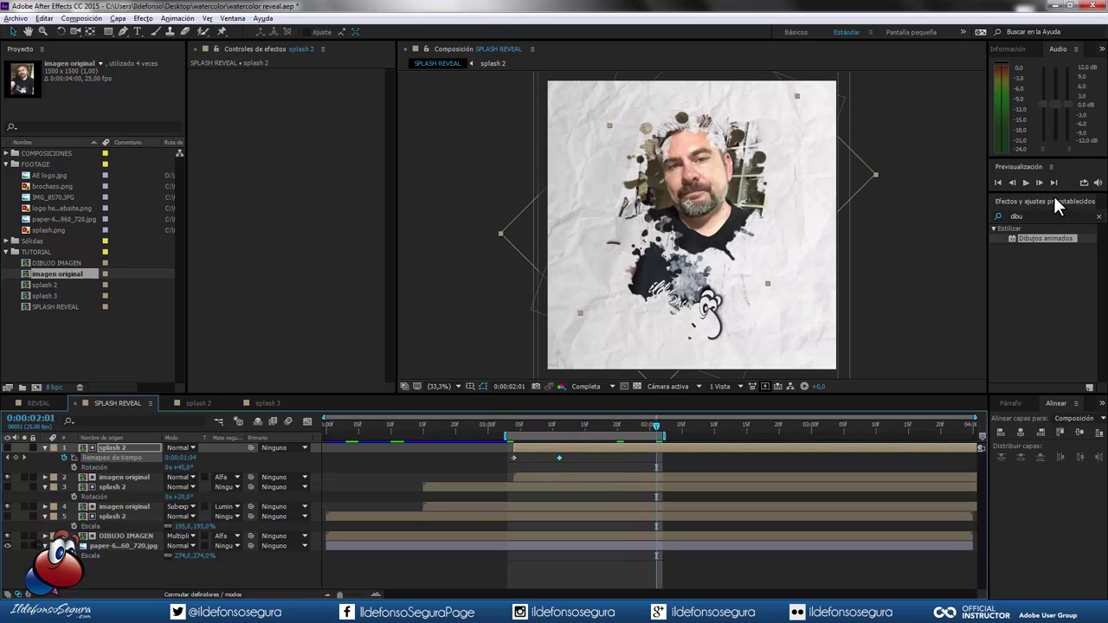
left_click(1028, 183)
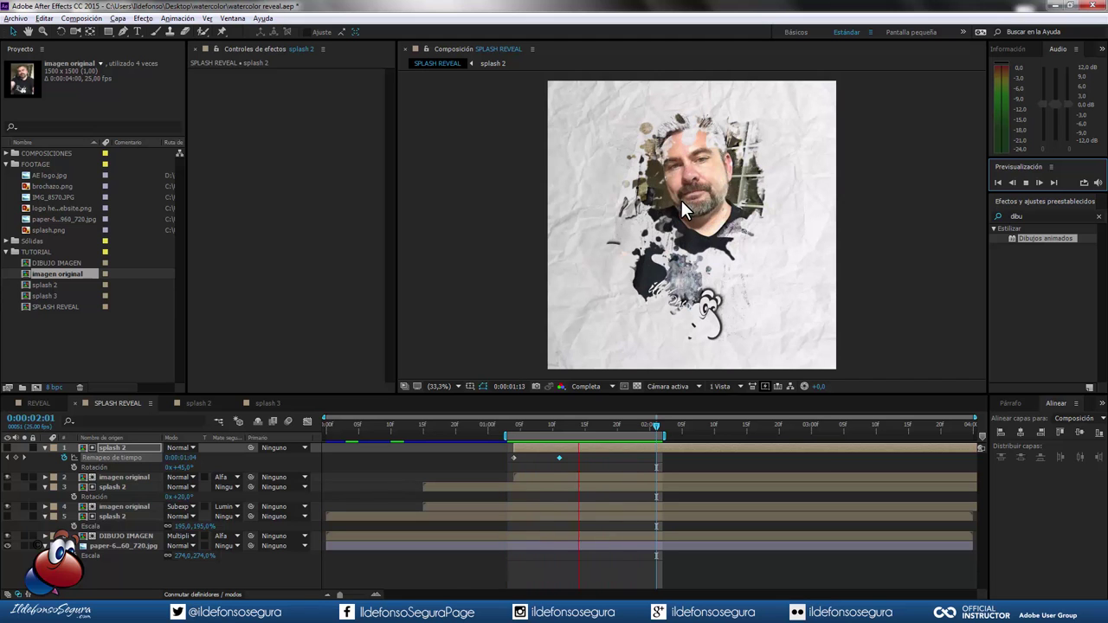
left_click(1027, 183)
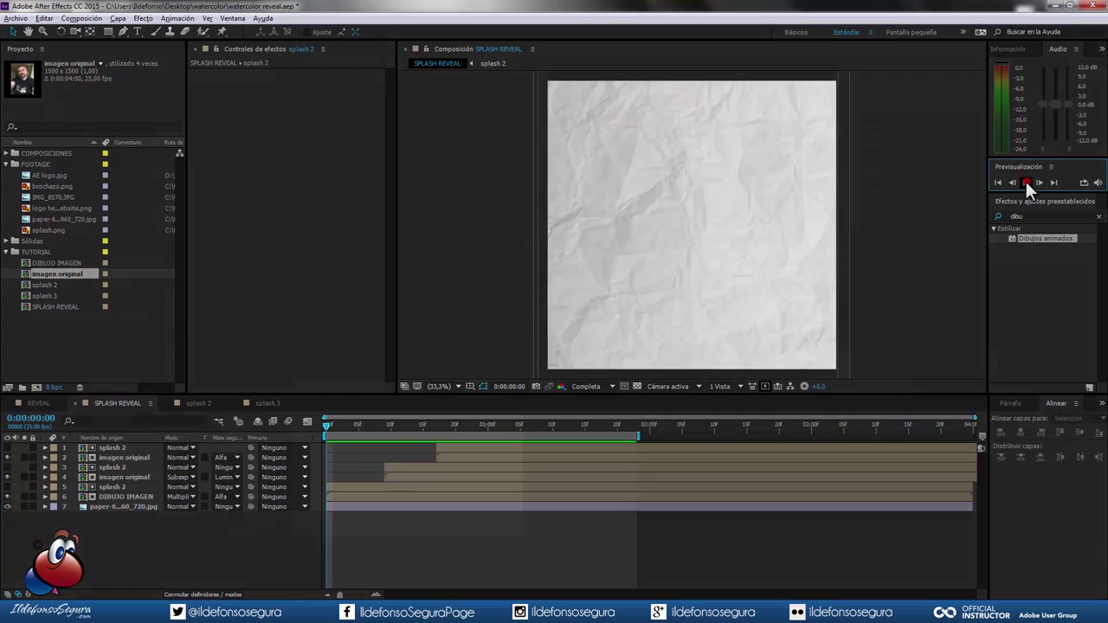
left_click(1025, 181)
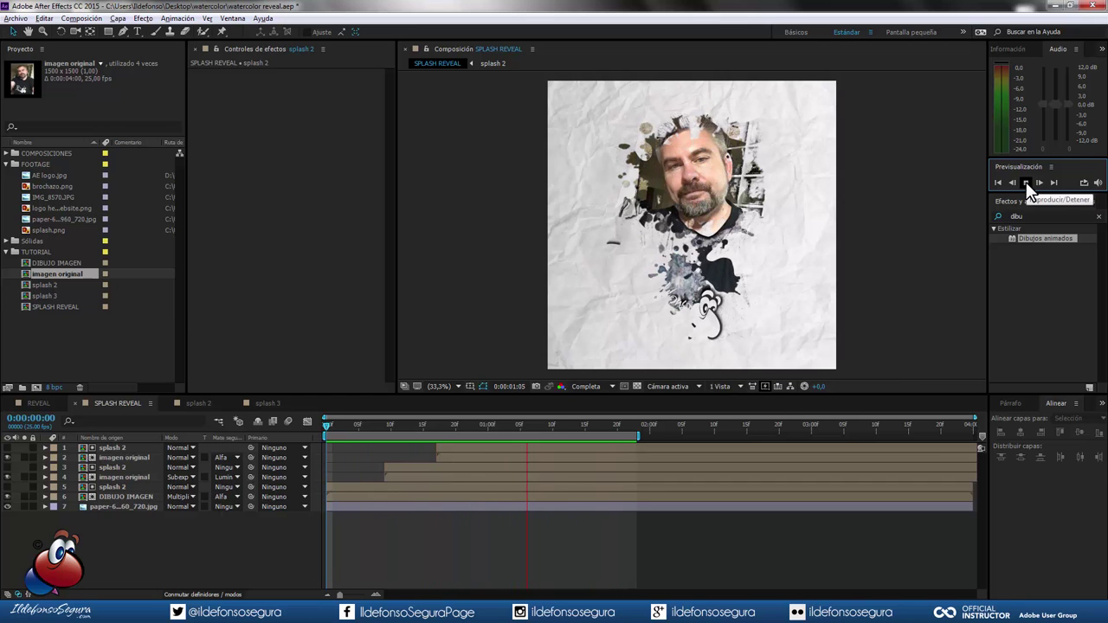
left_click(1026, 182)
Make the end time-remap keyframes on the three splash 2 layers auto-Bézier
left_click(117, 446)
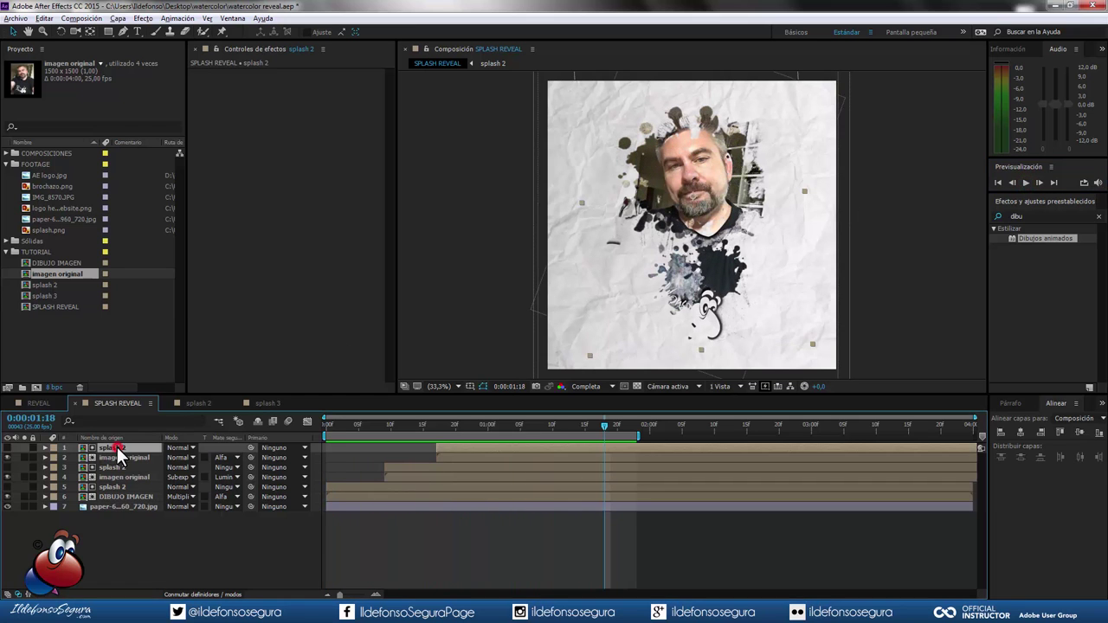
left_click(119, 467, "ctrl")
left_click(117, 487, "ctrl")
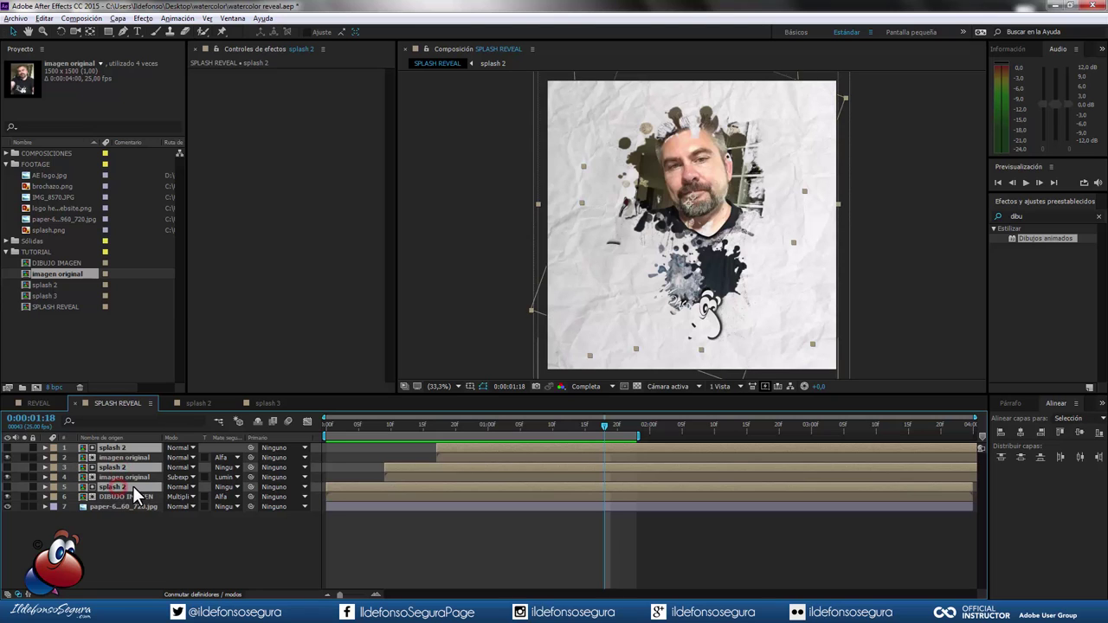
key("ctrl+alt+t")
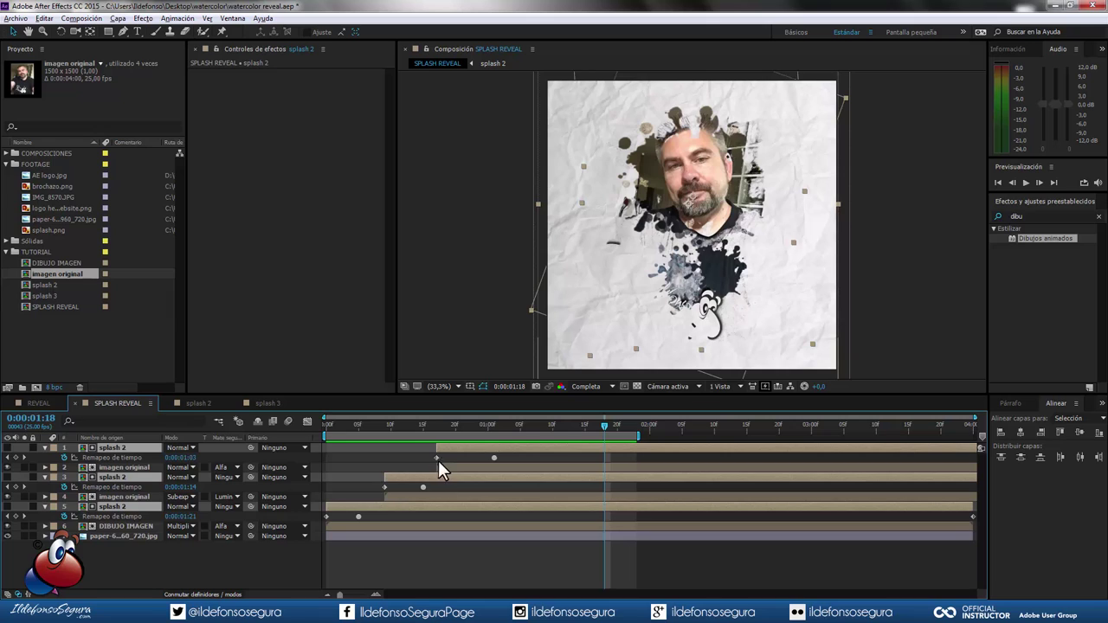
left_click(494, 457, "ctrl")
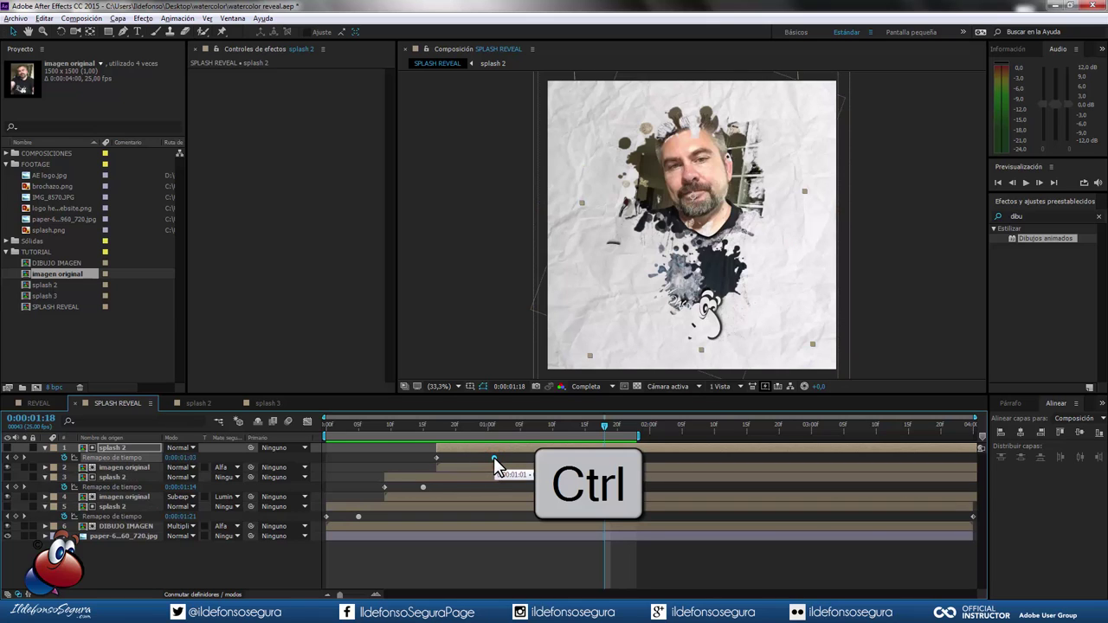
left_click(423, 487, "ctrl")
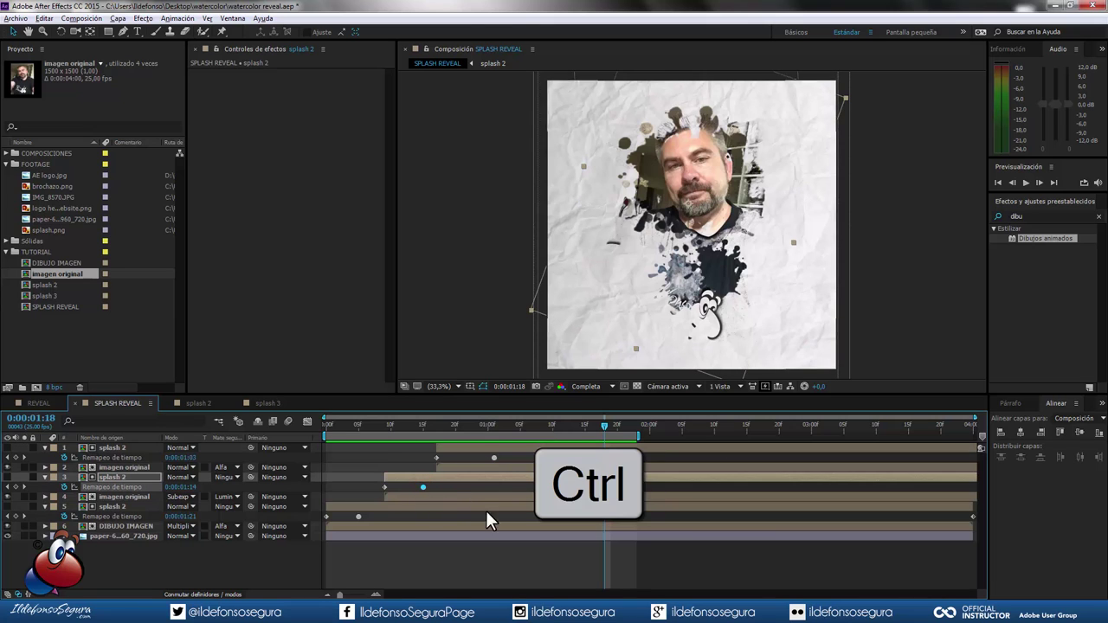
Collapse the time-remap rows on all layers, deselect them, and switch to splash 3
left_click_drag(147, 542, 162, 441)
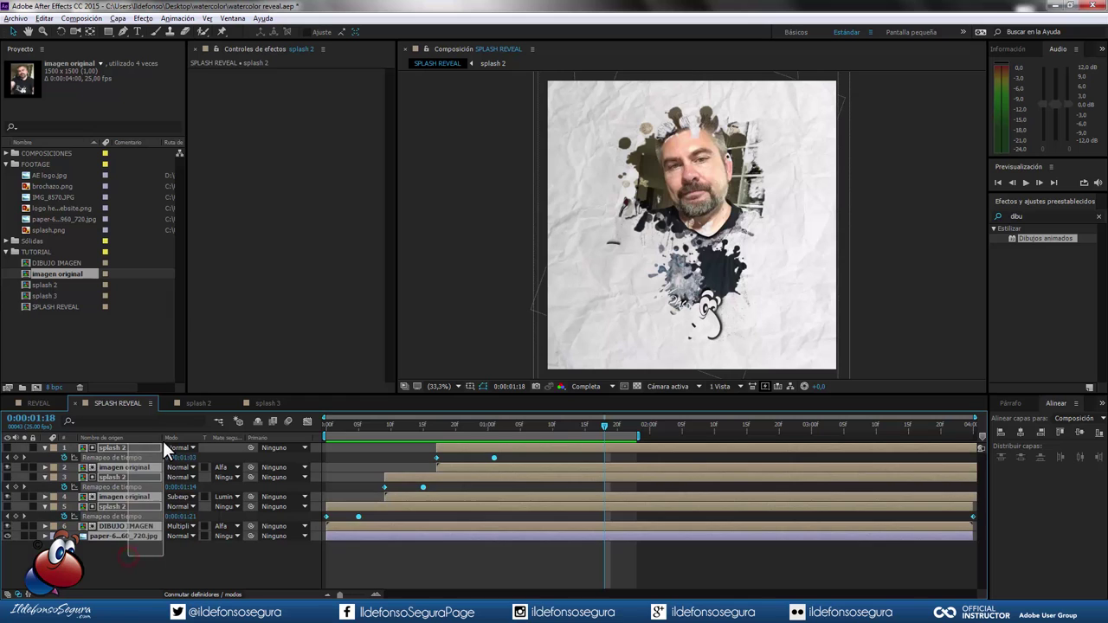
key("u")
left_click(166, 564)
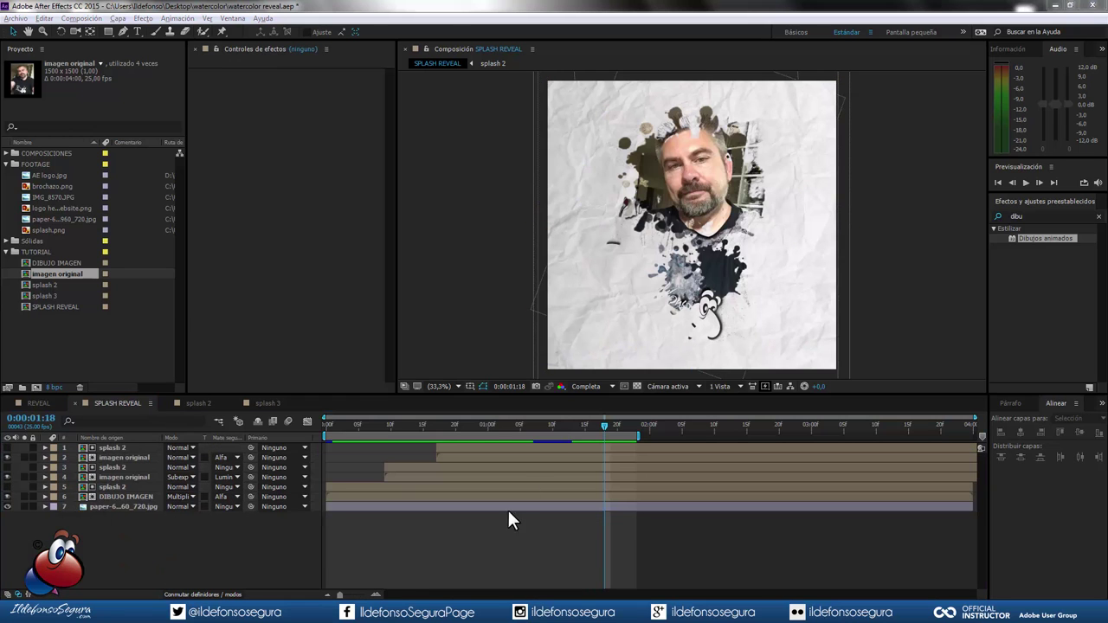
left_click(261, 401)
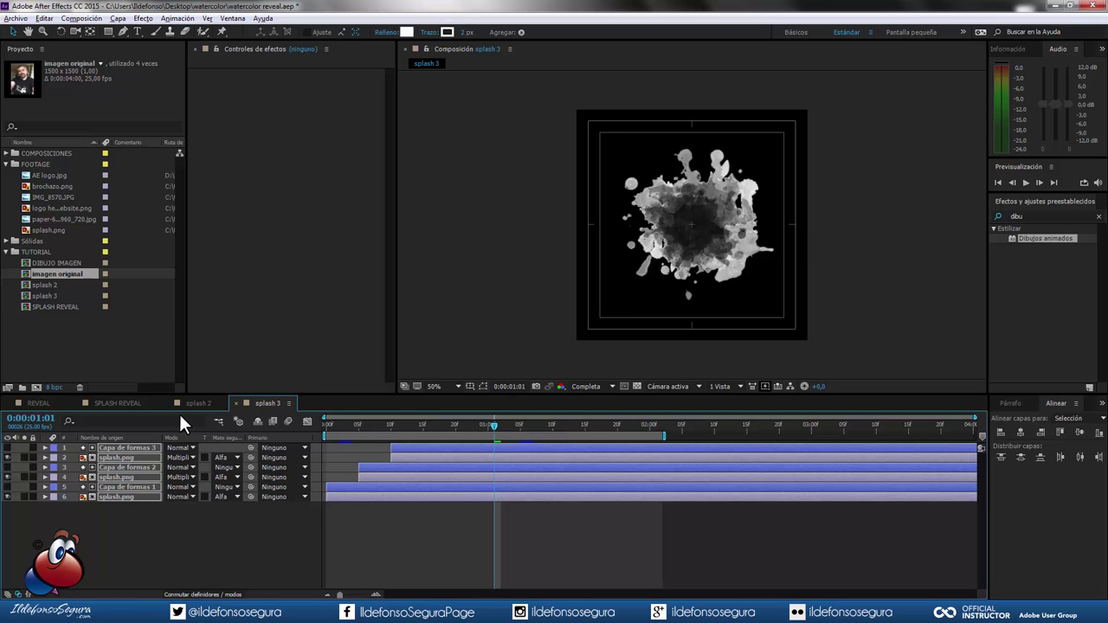
Add splash 3 above the paper layer, scale it to 182% and move it right over the chest
left_click(118, 402)
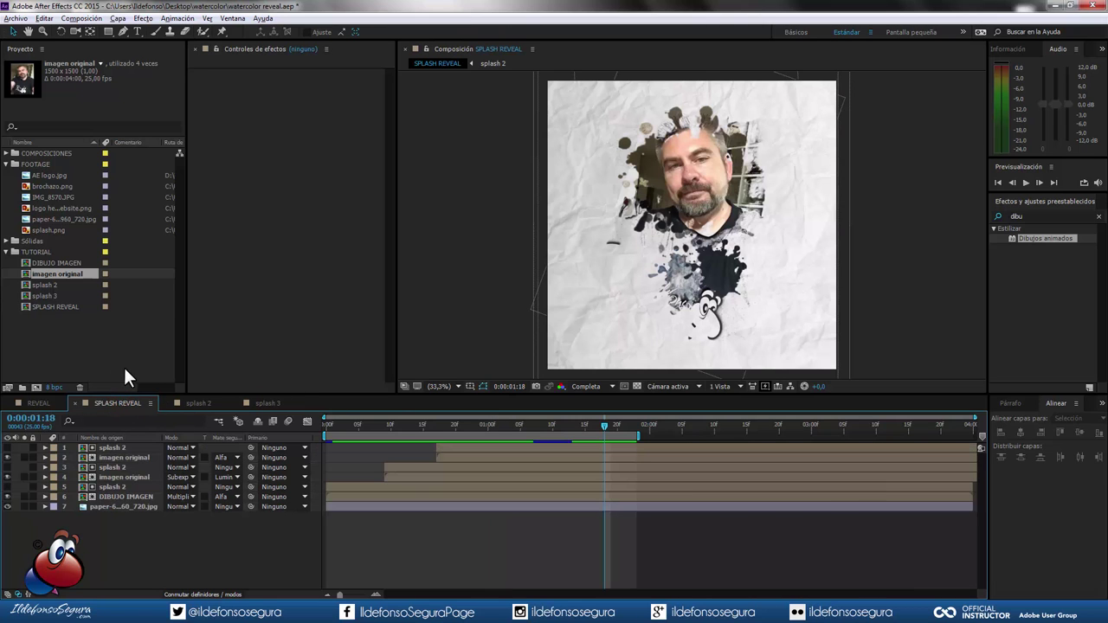
left_click_drag(59, 295, 122, 479)
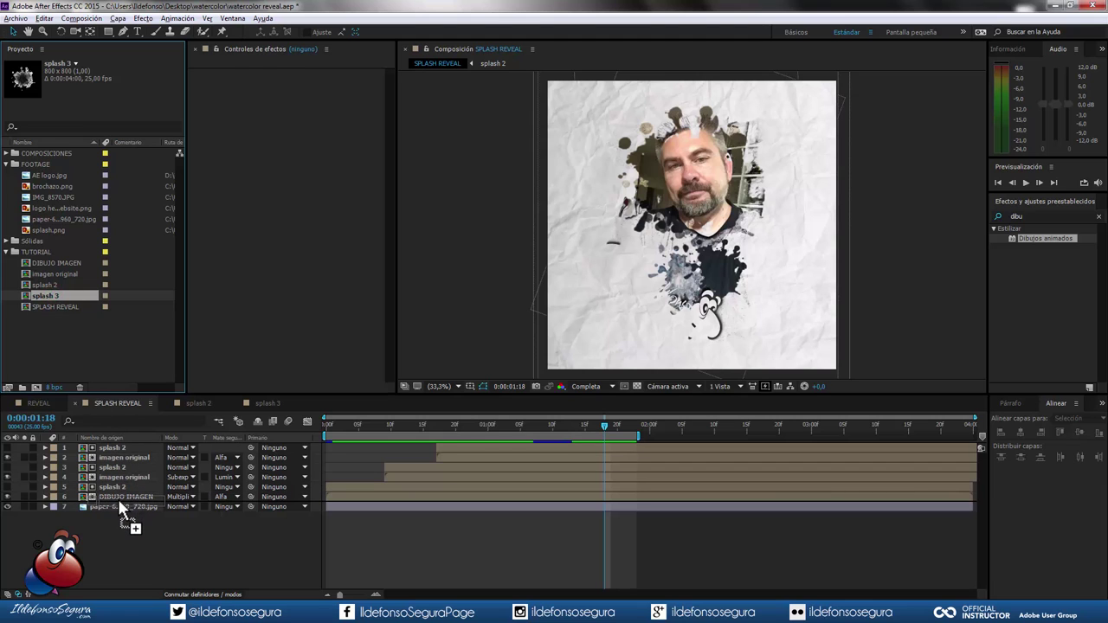
left_click_drag(122, 480, 117, 499)
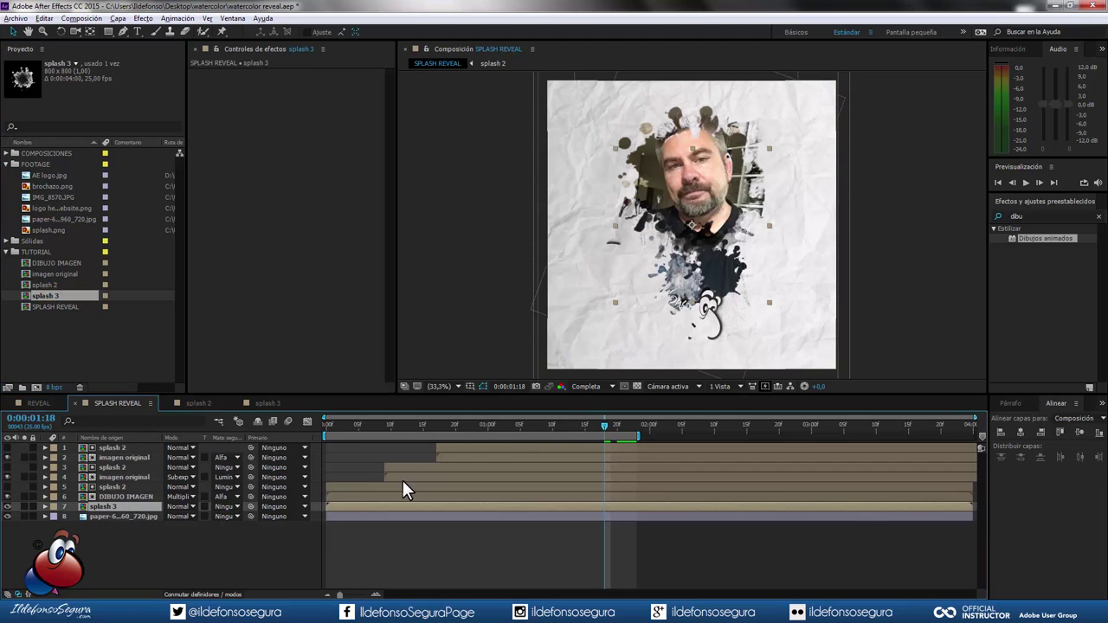
left_click_drag(505, 424, 391, 425)
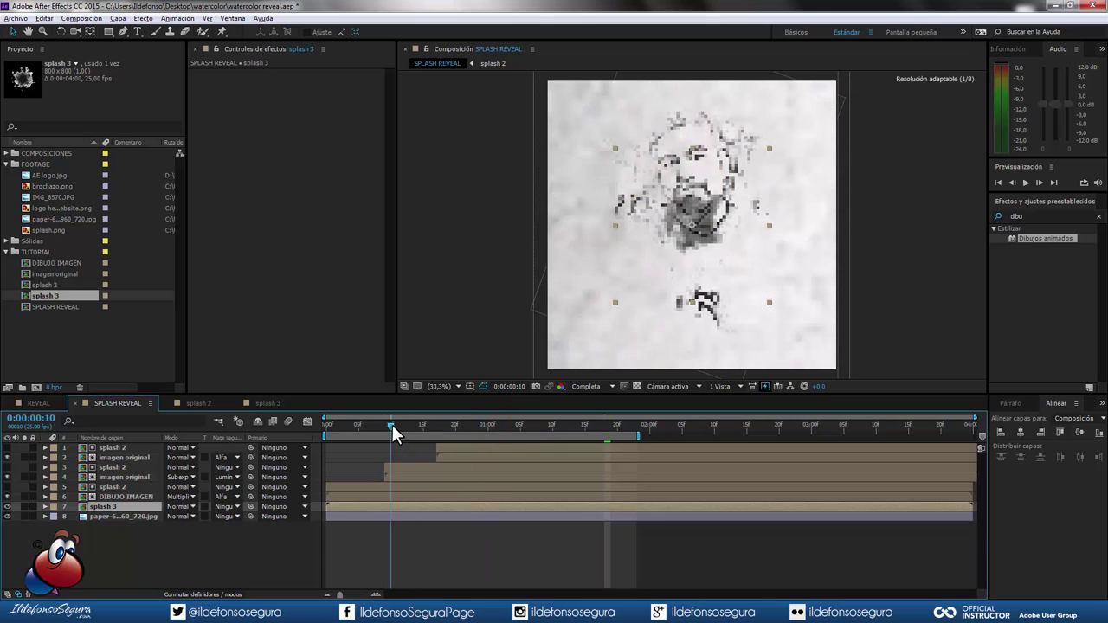
left_click_drag(726, 258, 777, 306)
key("s")
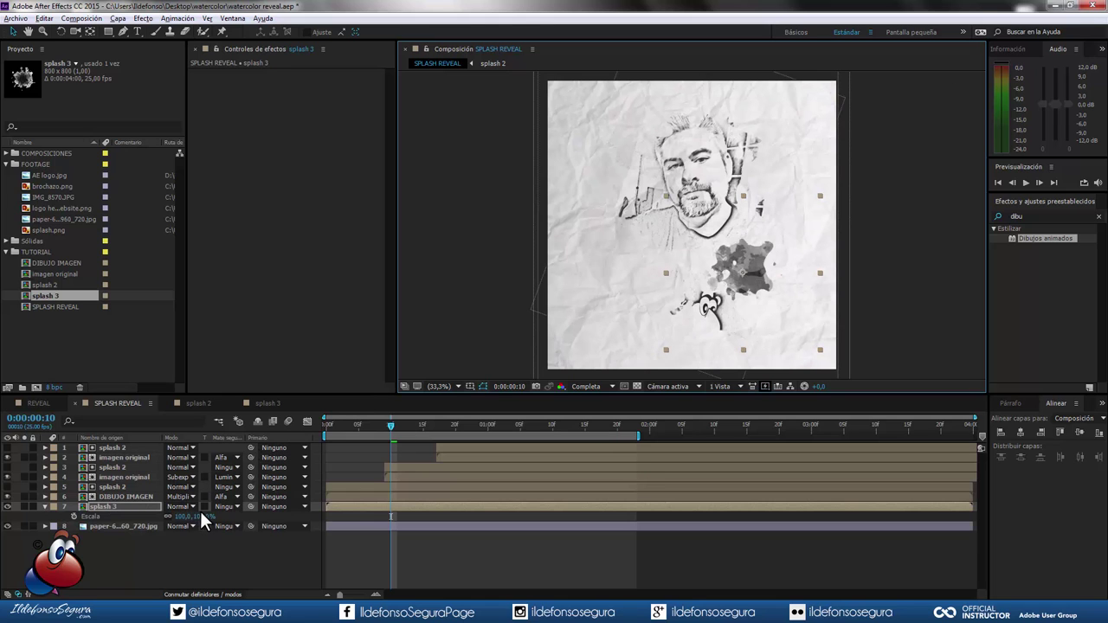
left_click_drag(195, 516, 403, 446)
left_click_drag(759, 293, 769, 293)
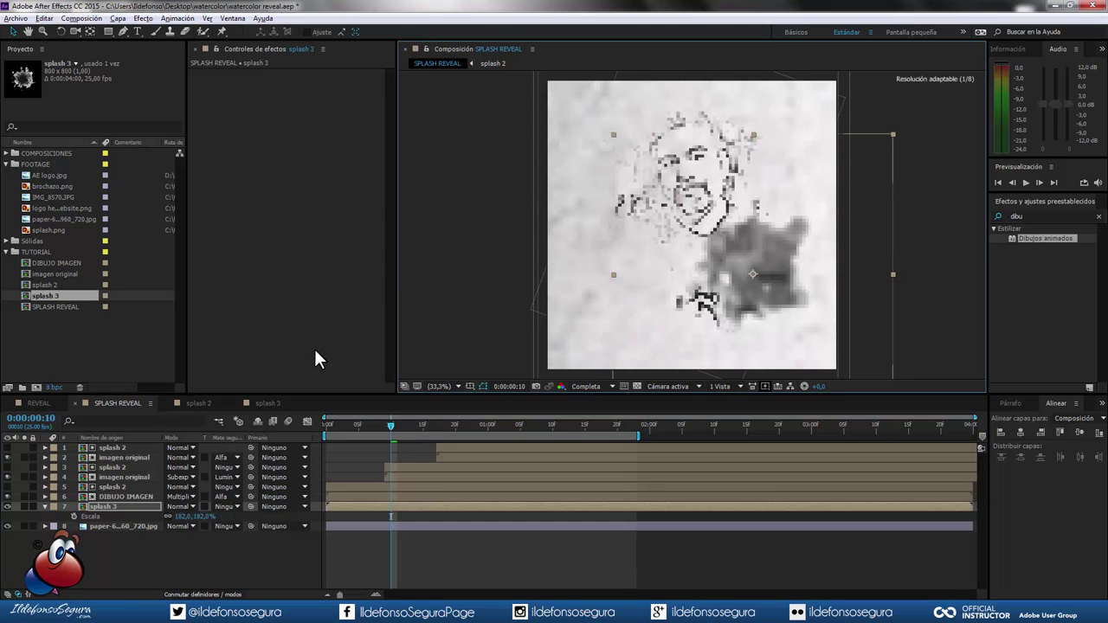
Set splash 3 to Multiplicar blending and apply the Teñir effect to it
left_click(188, 507)
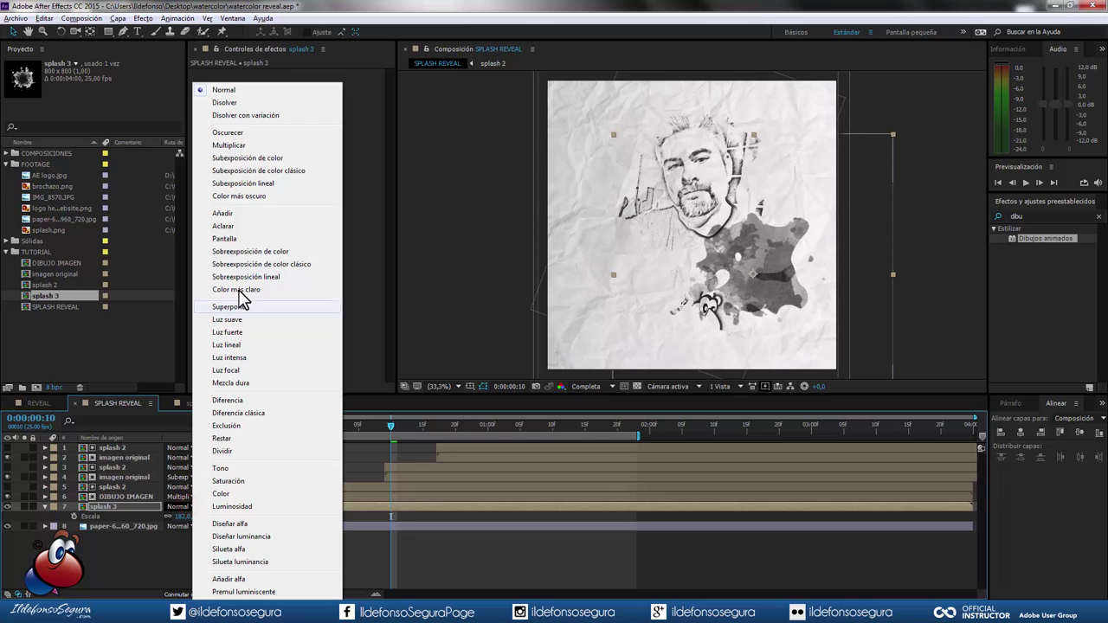
left_click(226, 145)
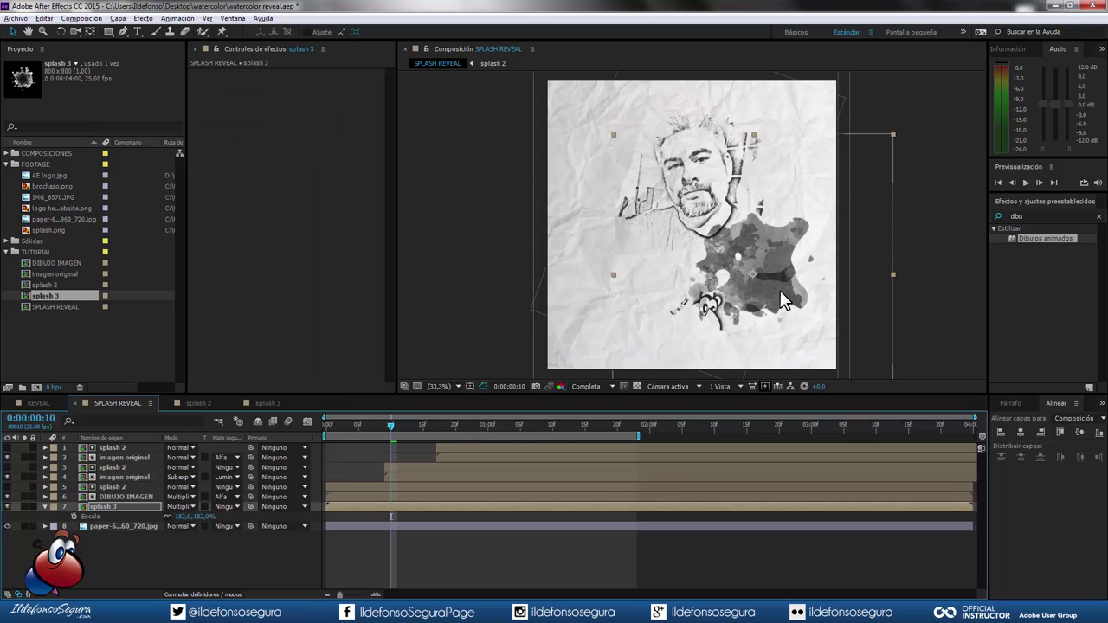
double_click(1024, 216)
type("te")
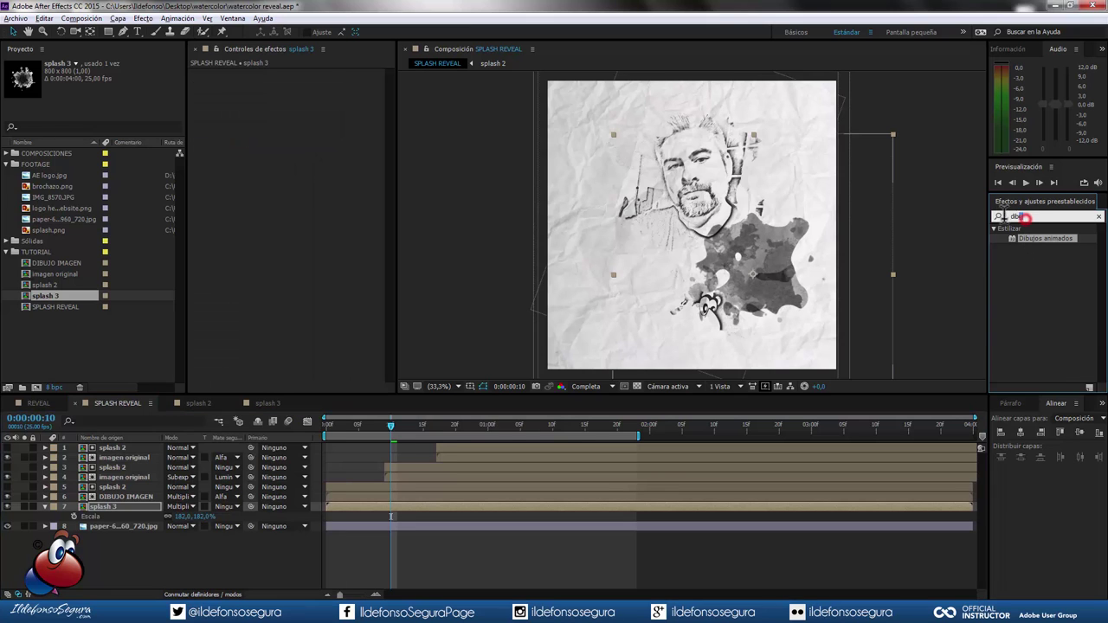
left_click(1000, 215)
type("ñ")
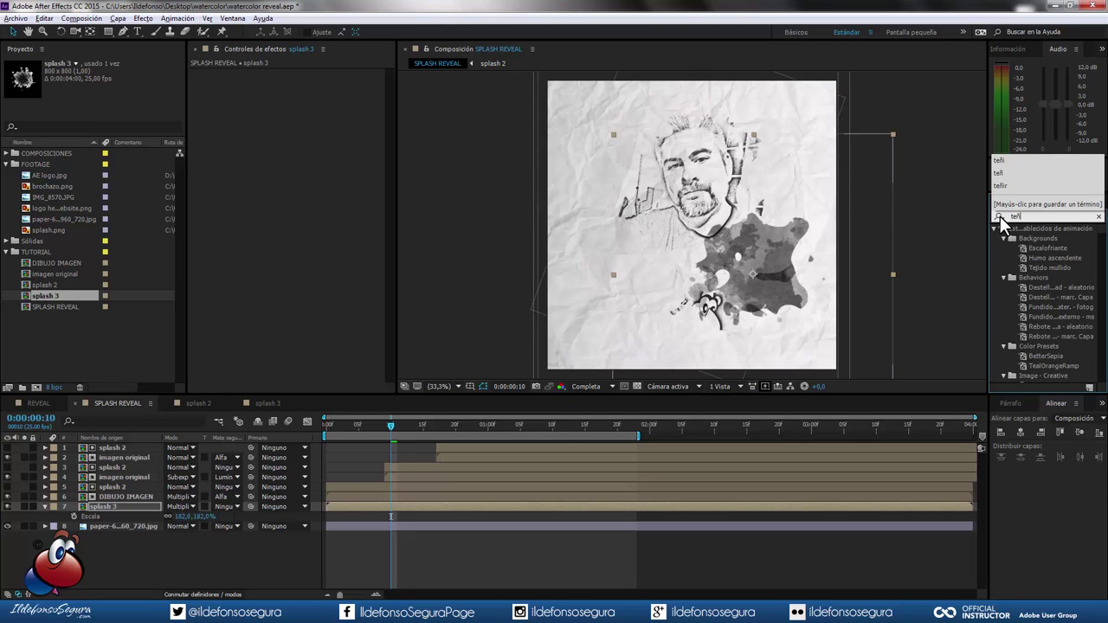
left_click_drag(1036, 241, 321, 217)
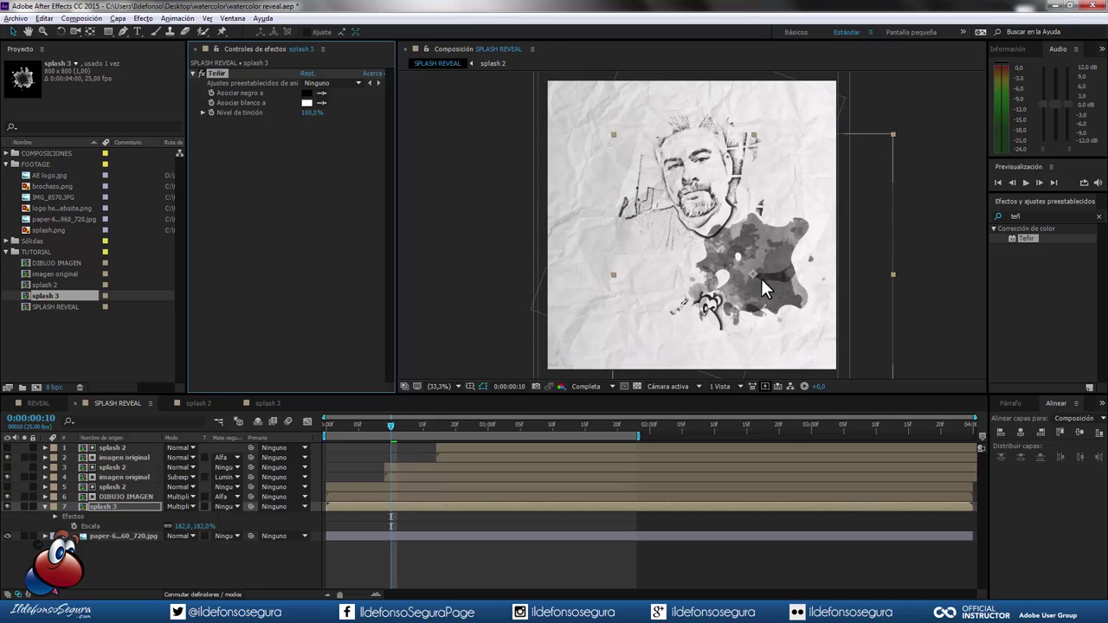
Map black to a deep saturated purple in the Teñir effect
left_click(307, 93)
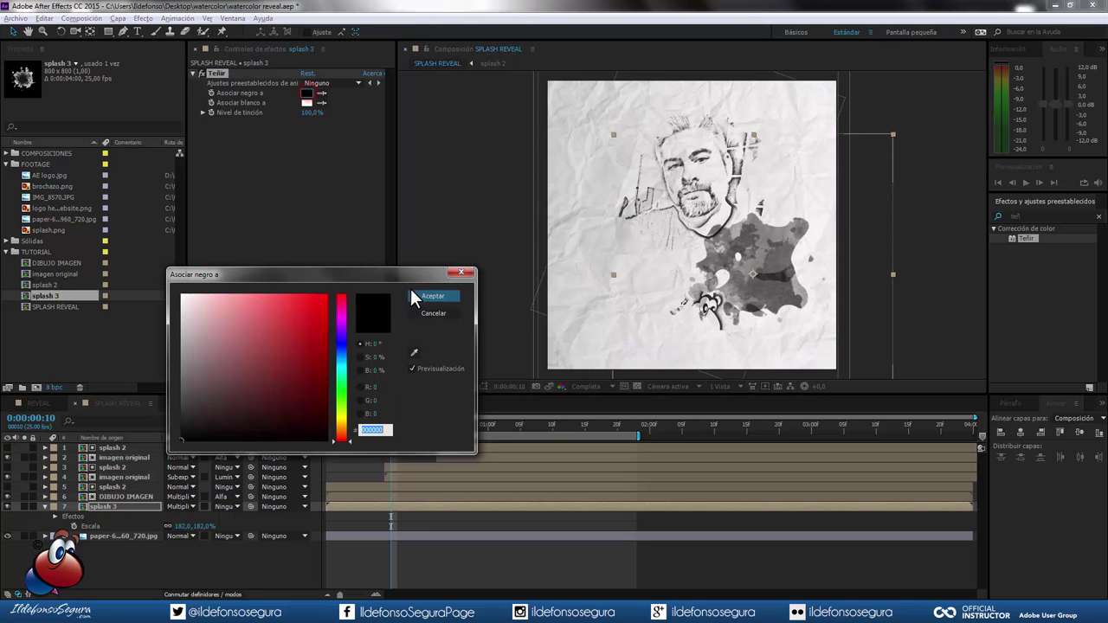
left_click_drag(337, 326, 344, 337)
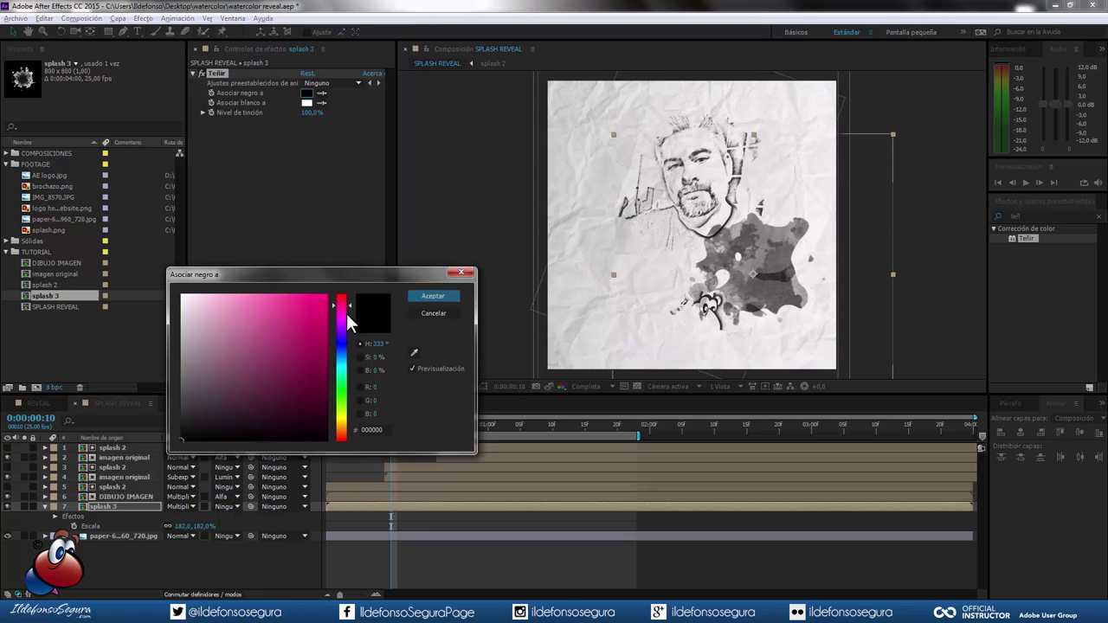
left_click(318, 346)
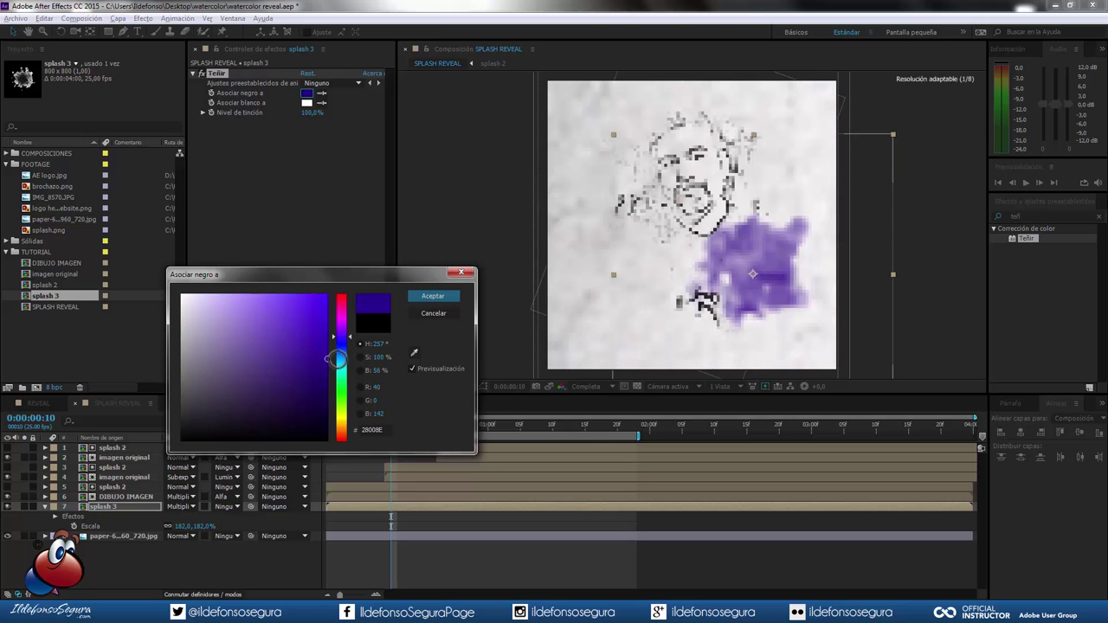
left_click(437, 298)
Map white to an orange-brown in the Teñir effect
left_click(305, 102)
left_click(337, 397)
left_click_drag(335, 396, 342, 371)
left_click_drag(274, 367, 254, 371)
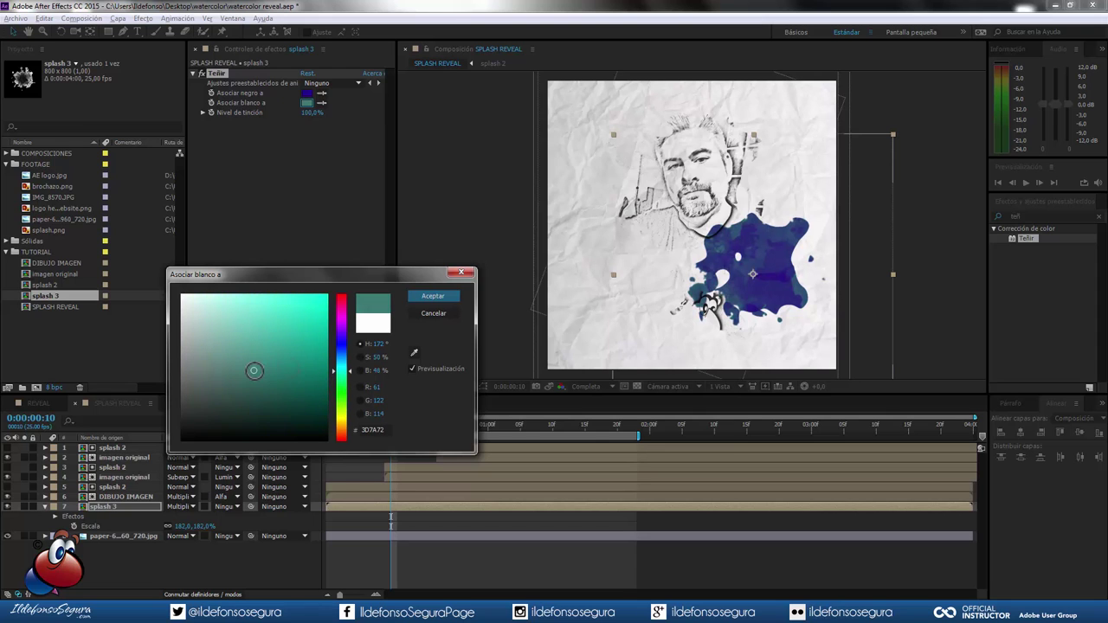
left_click_drag(343, 325, 342, 406)
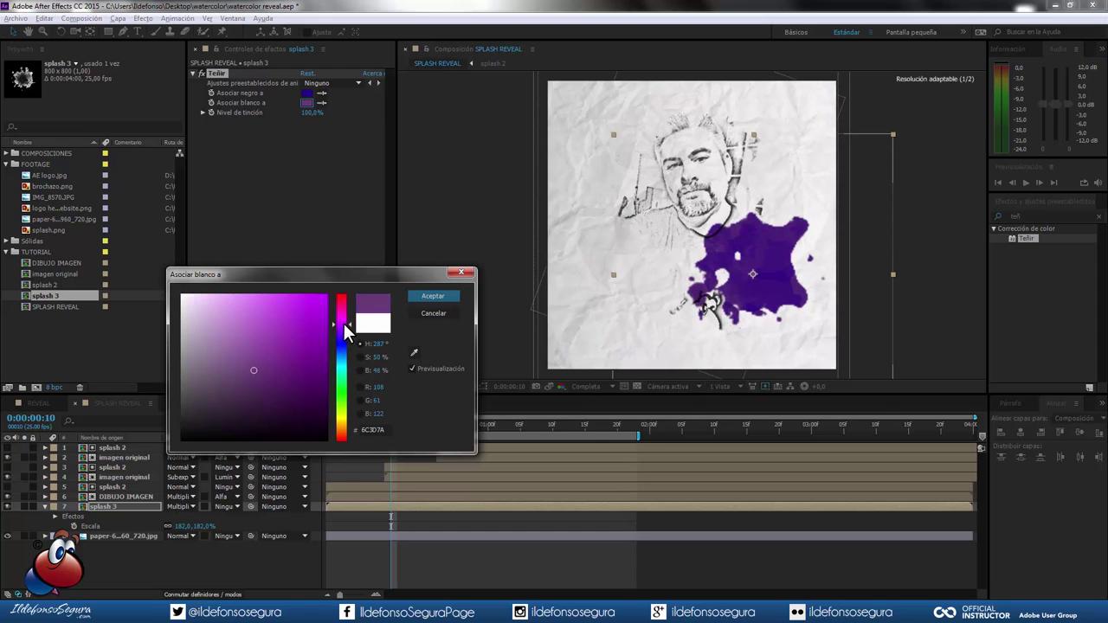
left_click_drag(345, 394, 338, 404)
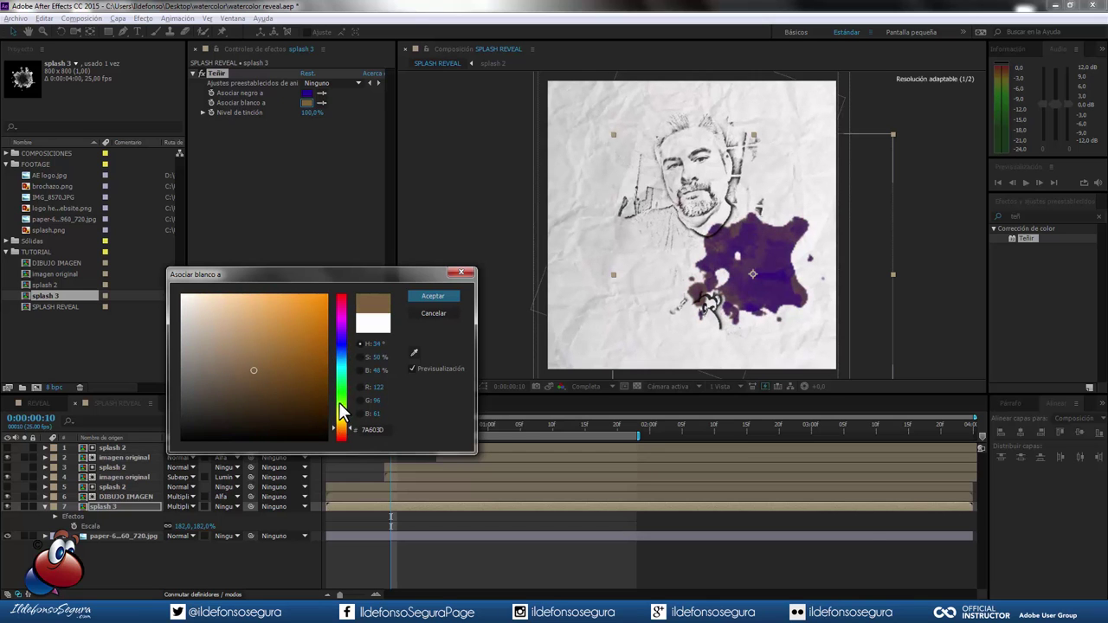
left_click(433, 297)
Delay the splash 3 layer to start around 0:00:00:10
mouse_move(392, 423)
left_mouse_down()
mouse_move(416, 421)
mouse_move(368, 423)
left_mouse_up()
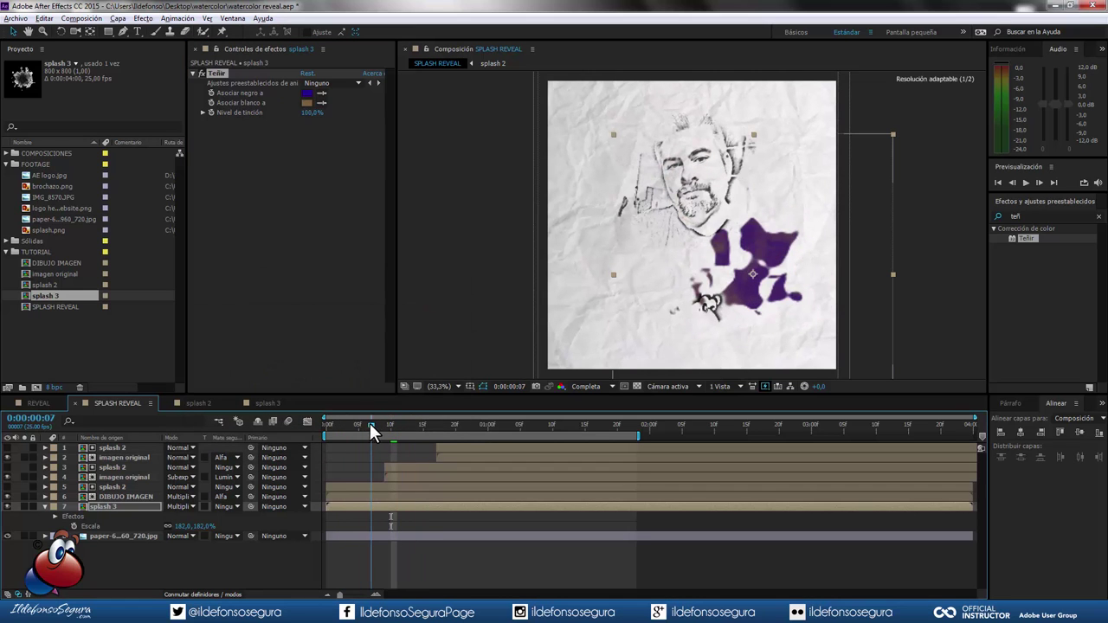
left_click_drag(370, 423, 408, 416)
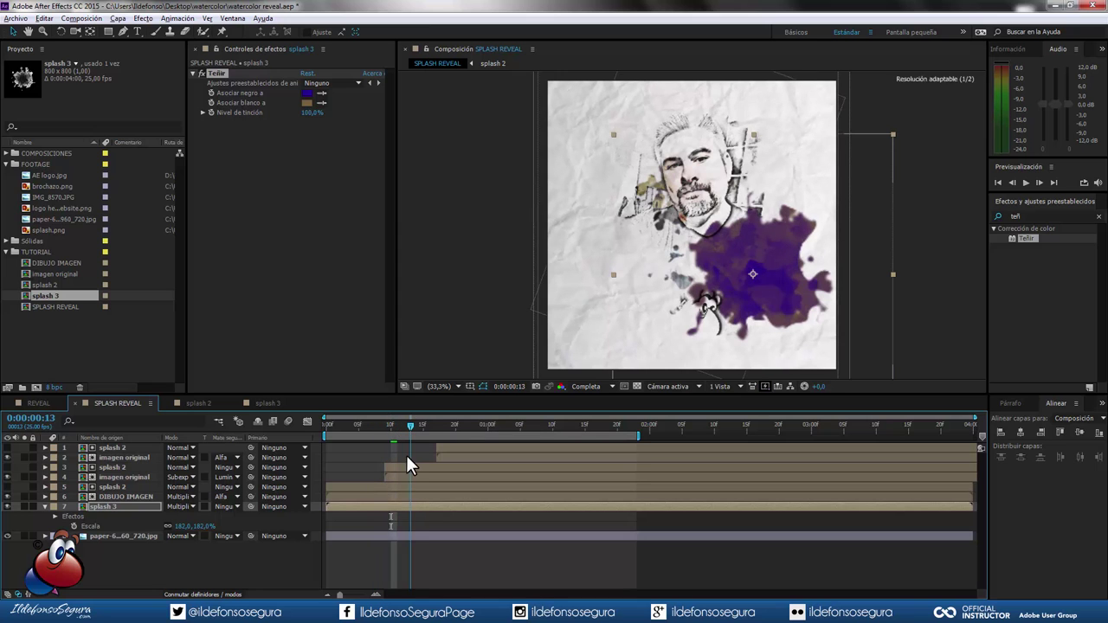
left_click_drag(351, 507, 404, 497)
left_click_drag(410, 427, 494, 420)
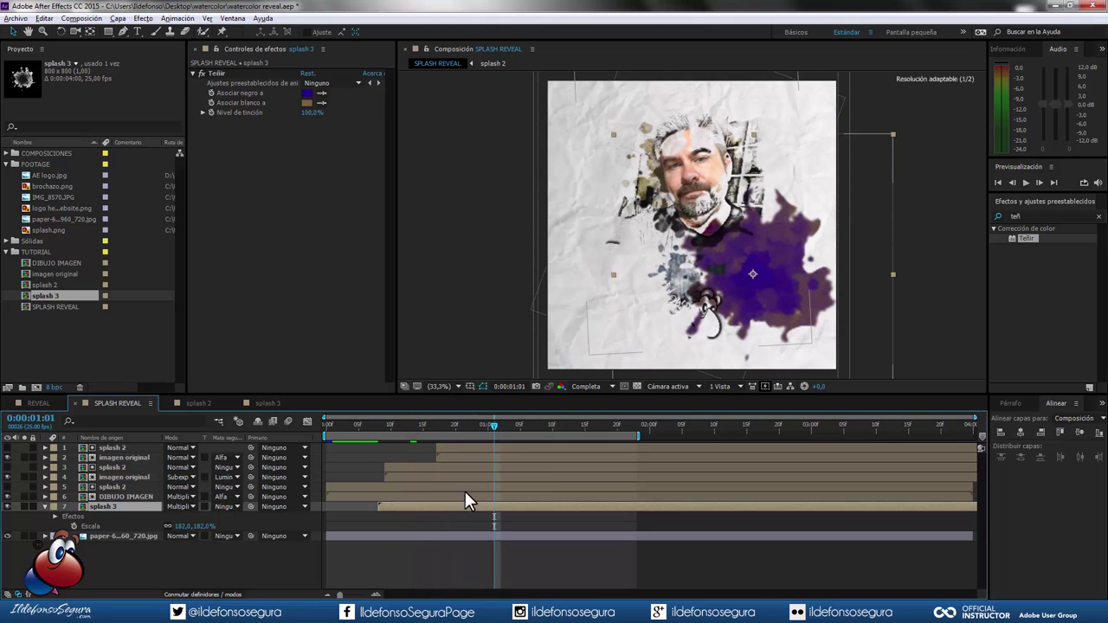
mouse_move(466, 504)
left_mouse_down()
mouse_move(520, 505)
mouse_move(534, 491)
left_mouse_up()
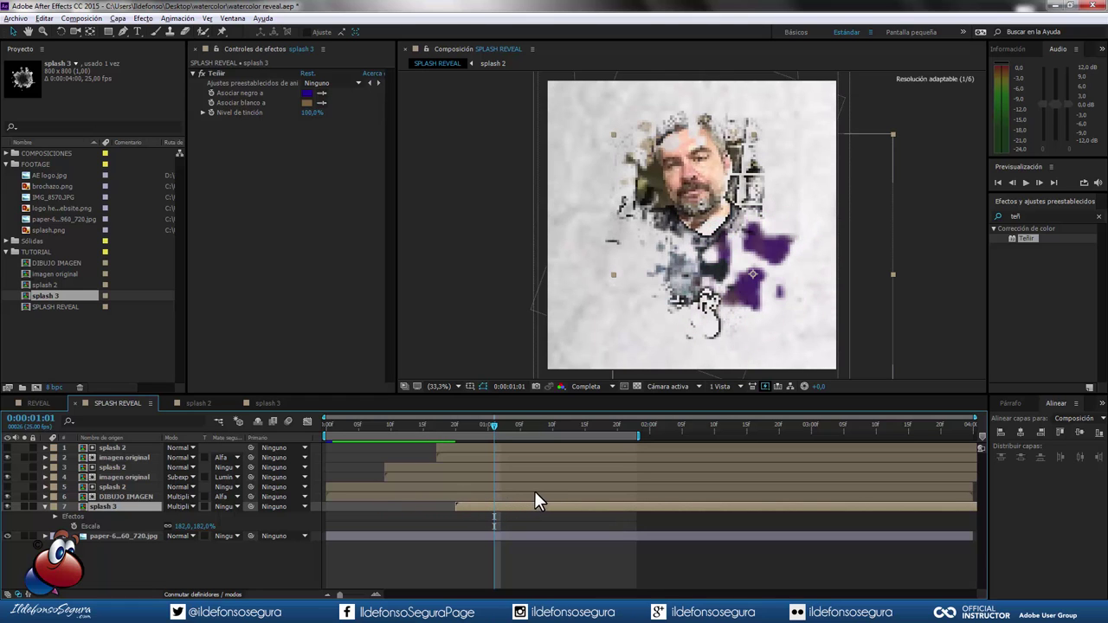
Reposition the purple splash down and right under the portrait
left_click_drag(738, 271, 745, 309)
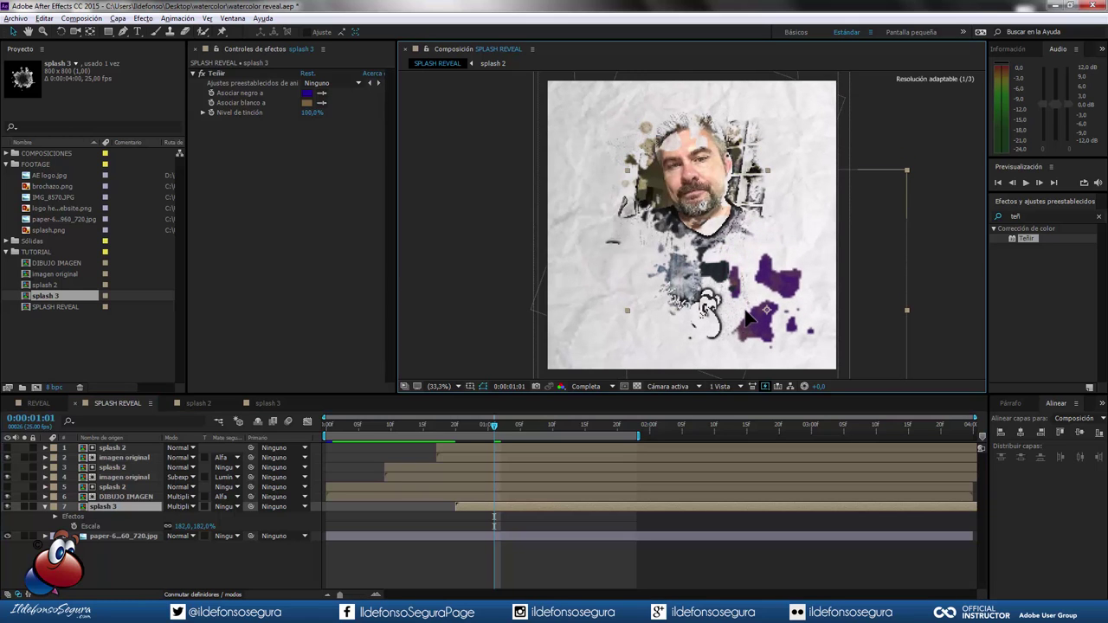
left_click_drag(491, 425, 566, 426)
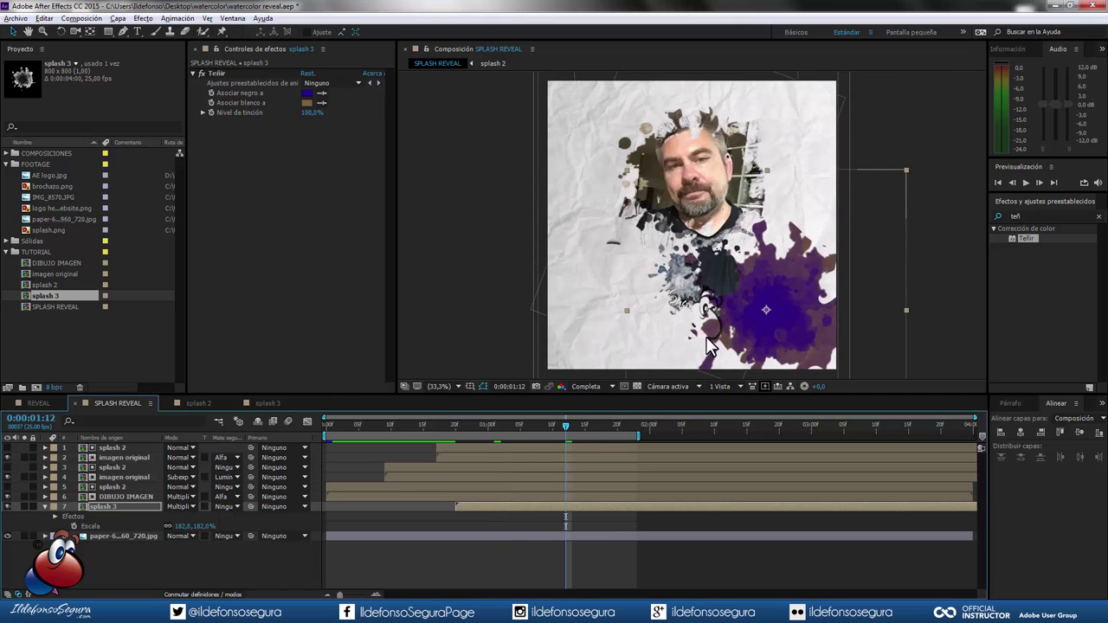
left_click_drag(741, 332, 743, 323)
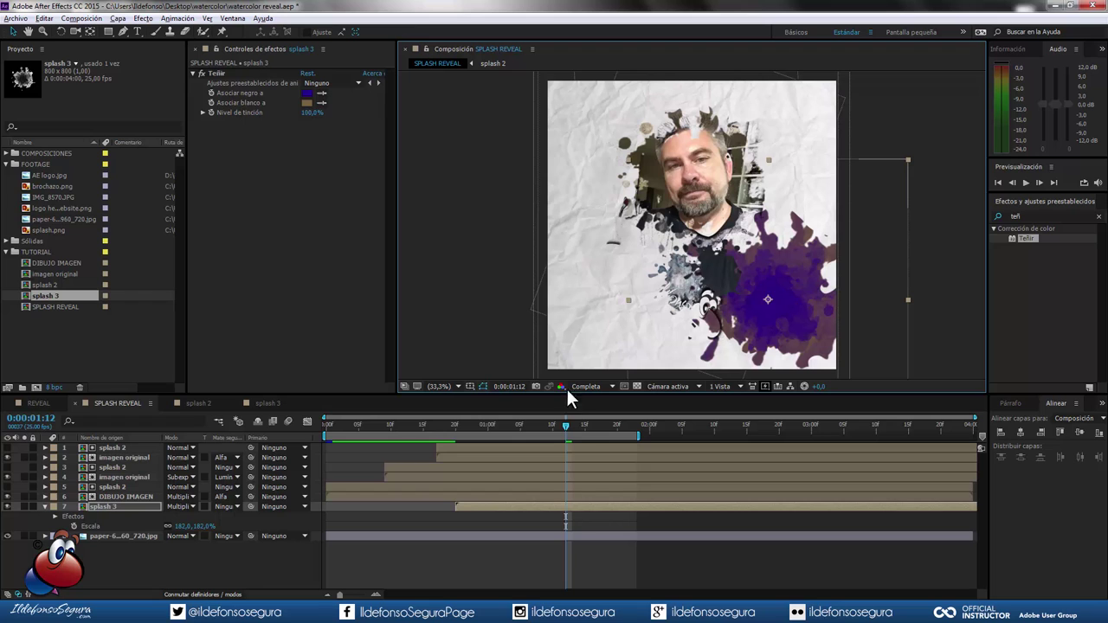
Enable time remapping on splash 3 and pull its end keyframe earlier to speed it up
right_click(133, 505)
mouse_move(185, 116)
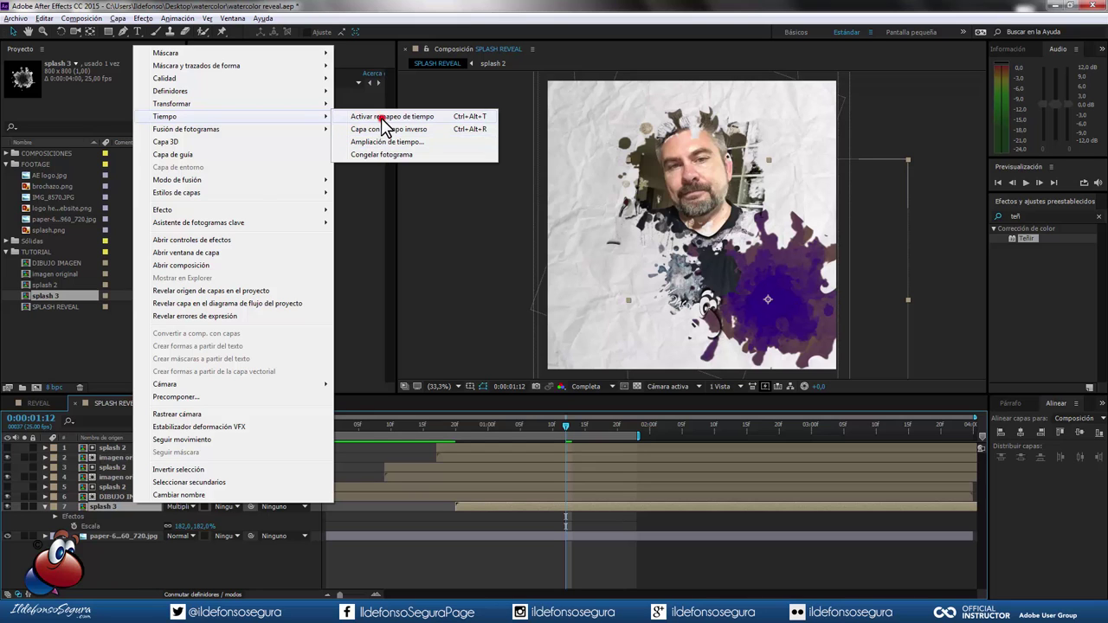
left_click(380, 117)
left_click_drag(566, 426, 513, 441)
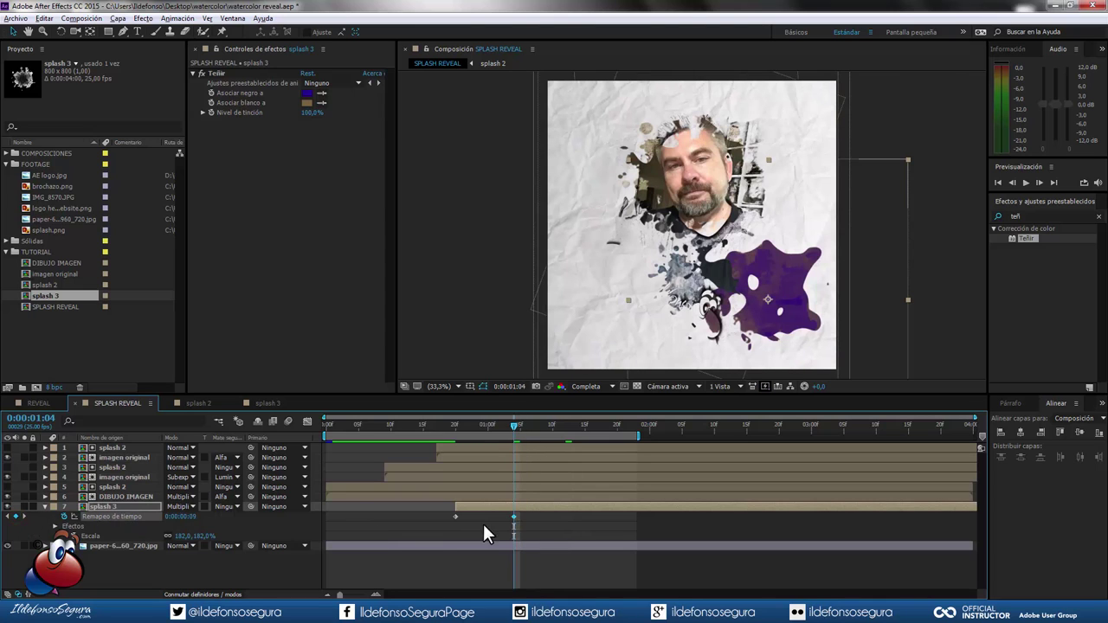
left_click_drag(513, 517, 482, 517)
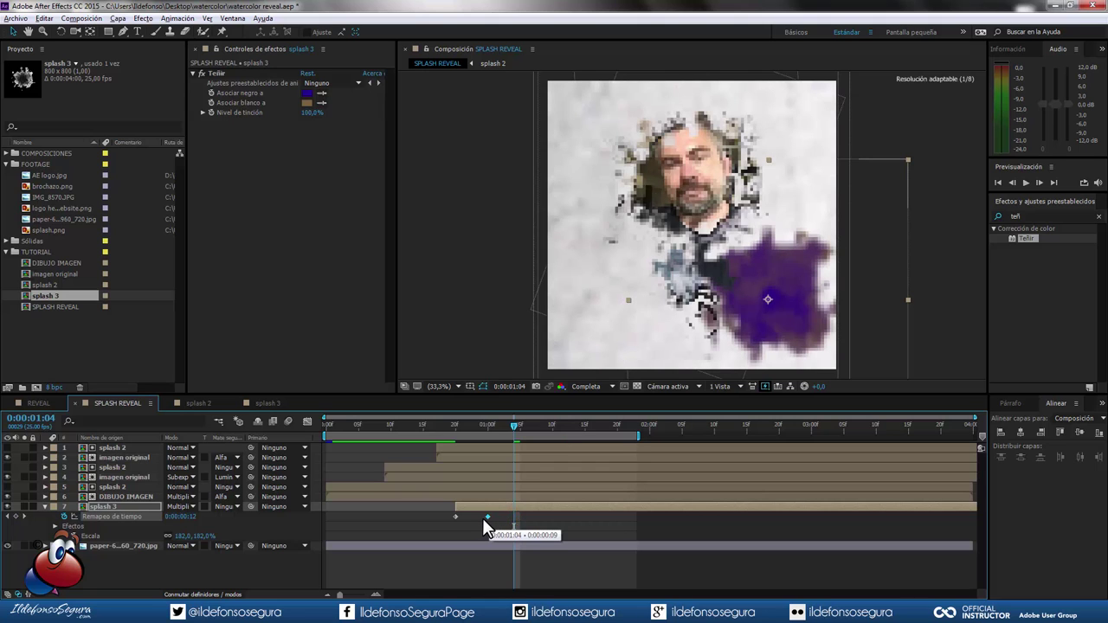
left_click_drag(481, 518, 480, 517)
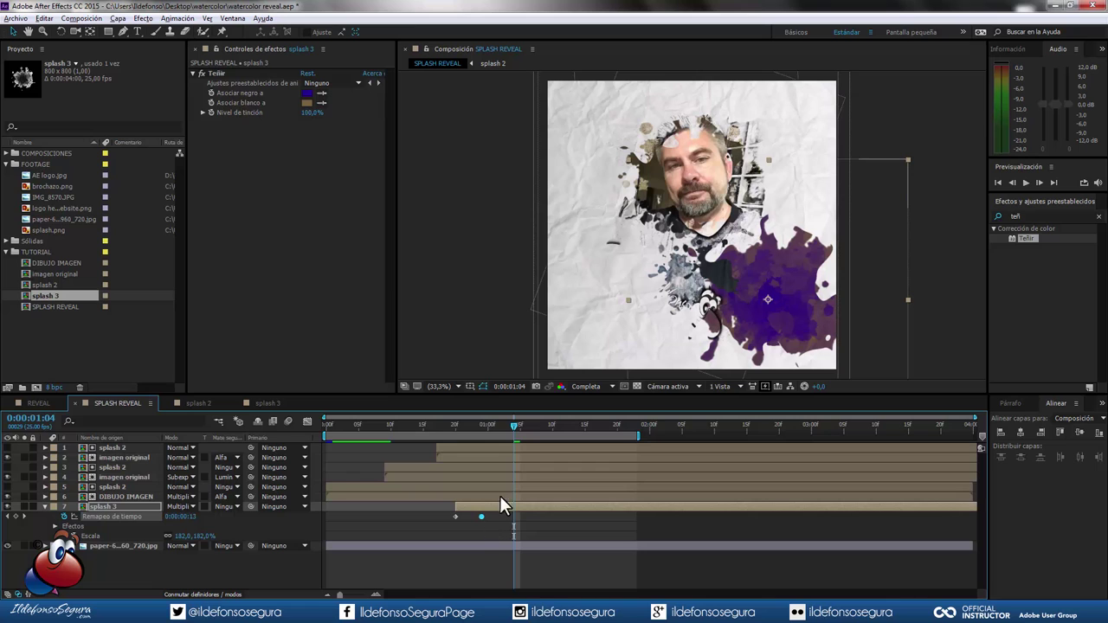
Set the work area from 13 frames to 1 second 7 frames and preview it
left_click_drag(515, 423, 412, 436)
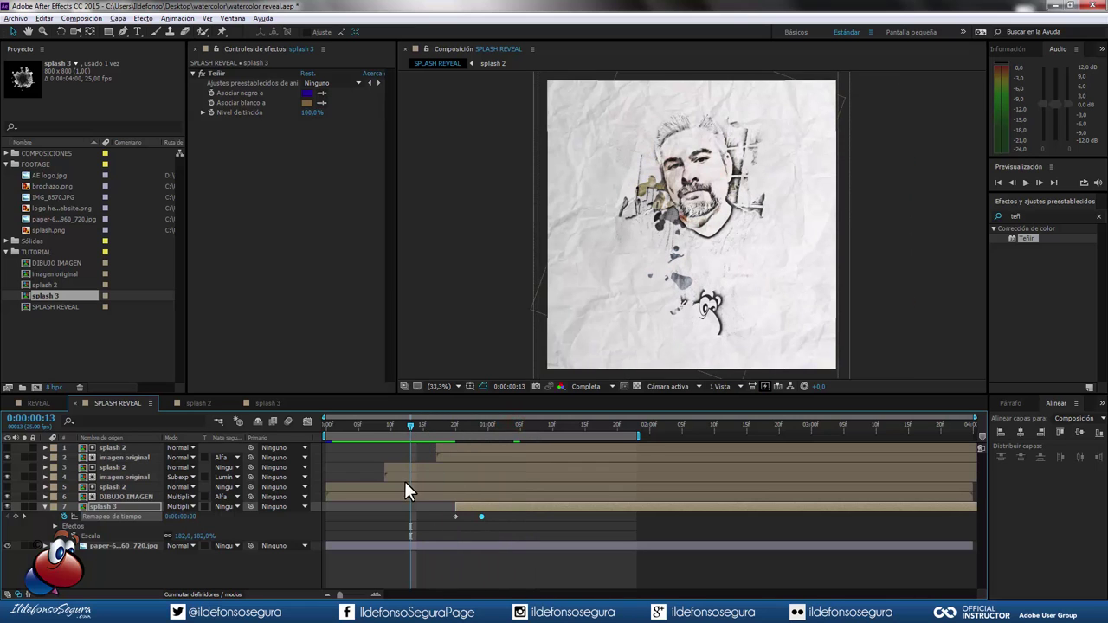
key("b")
left_click(534, 427)
key("n")
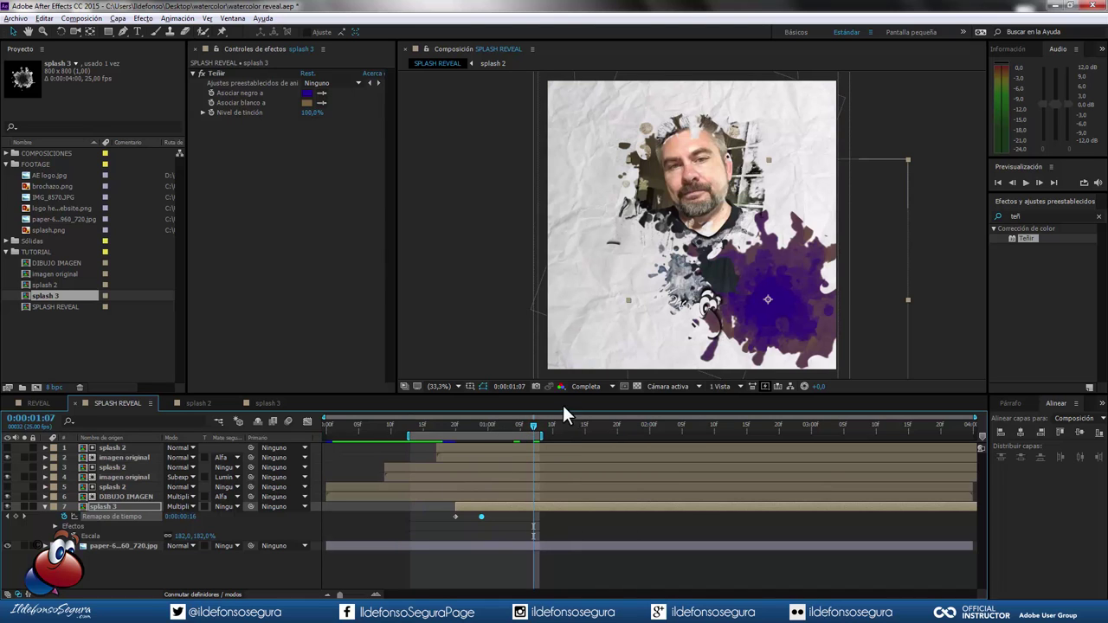
left_click(1022, 180)
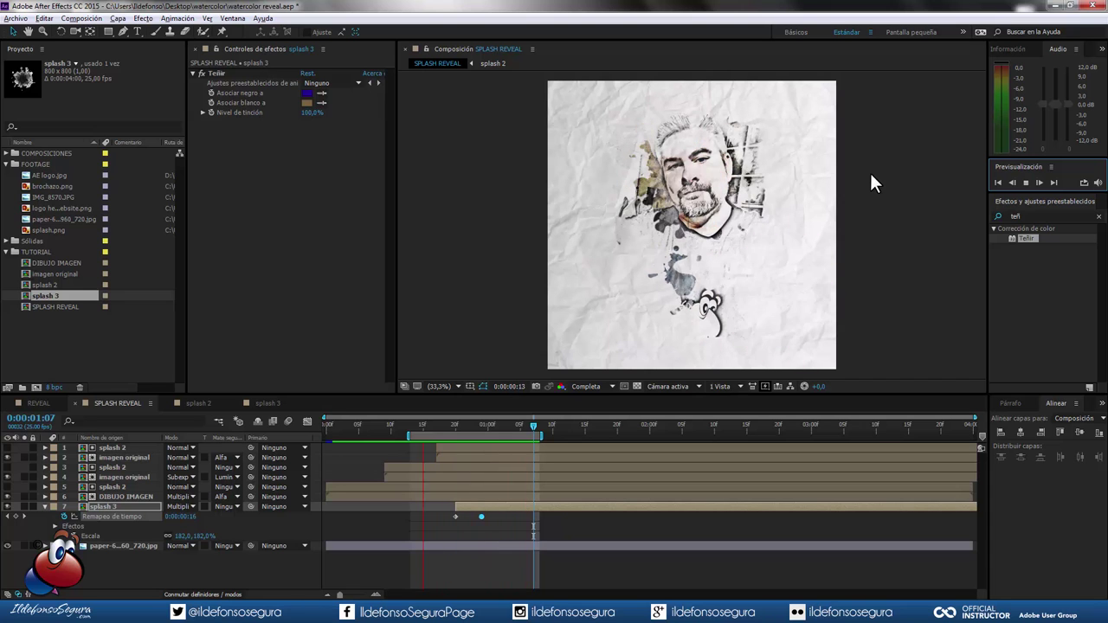
left_click(1026, 181)
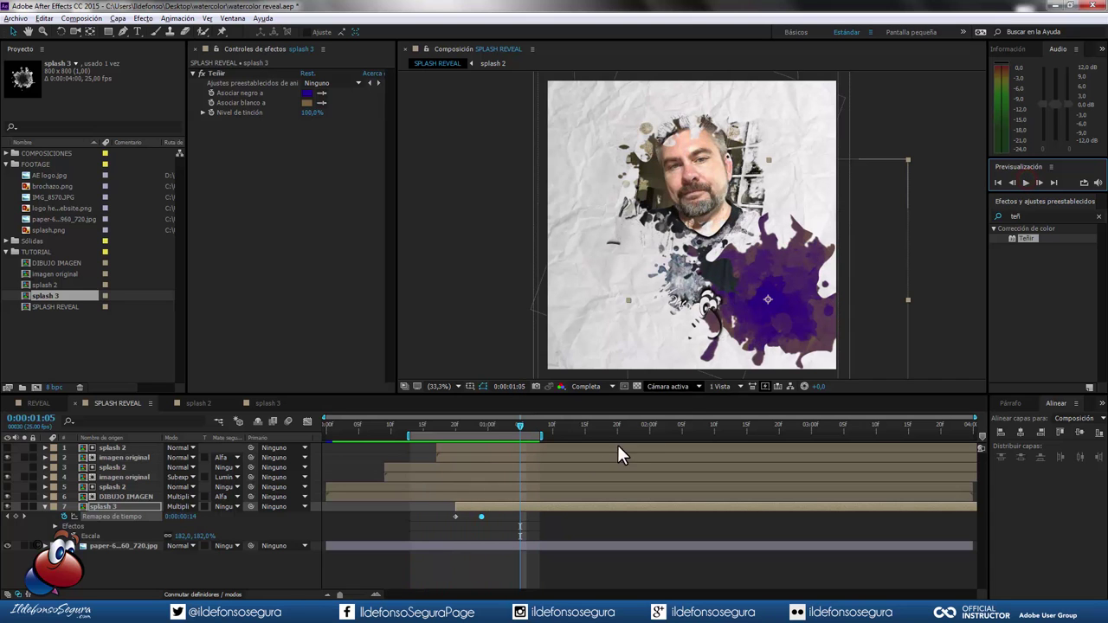
Shift splash 3 and its remap keyframes slightly later and preview again
left_click_drag(486, 506, 523, 502)
left_click(495, 424)
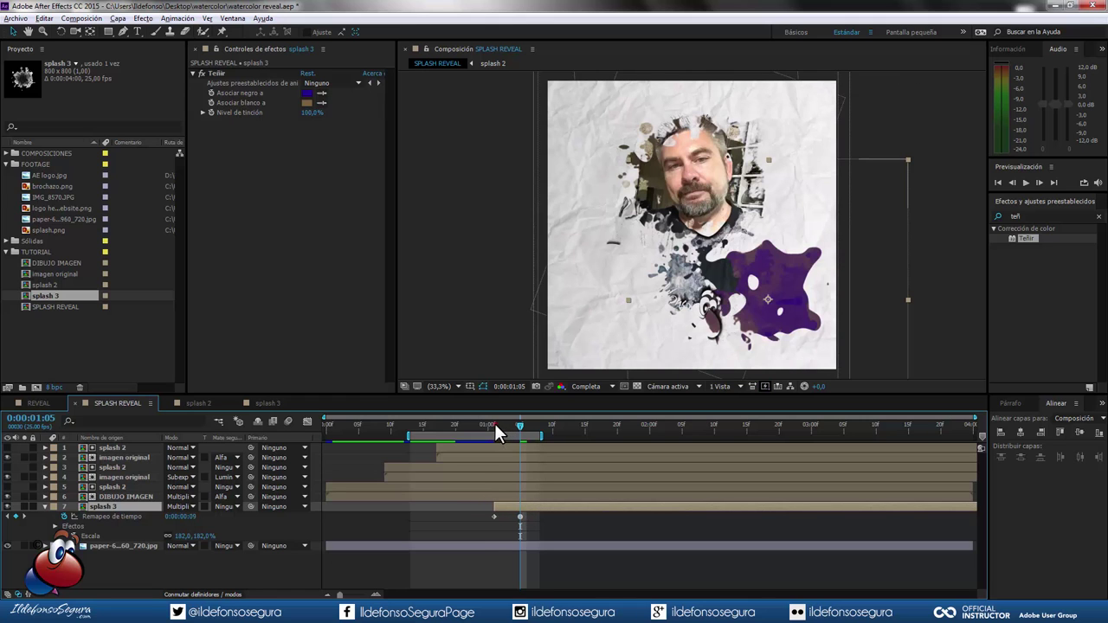
left_click(1026, 183)
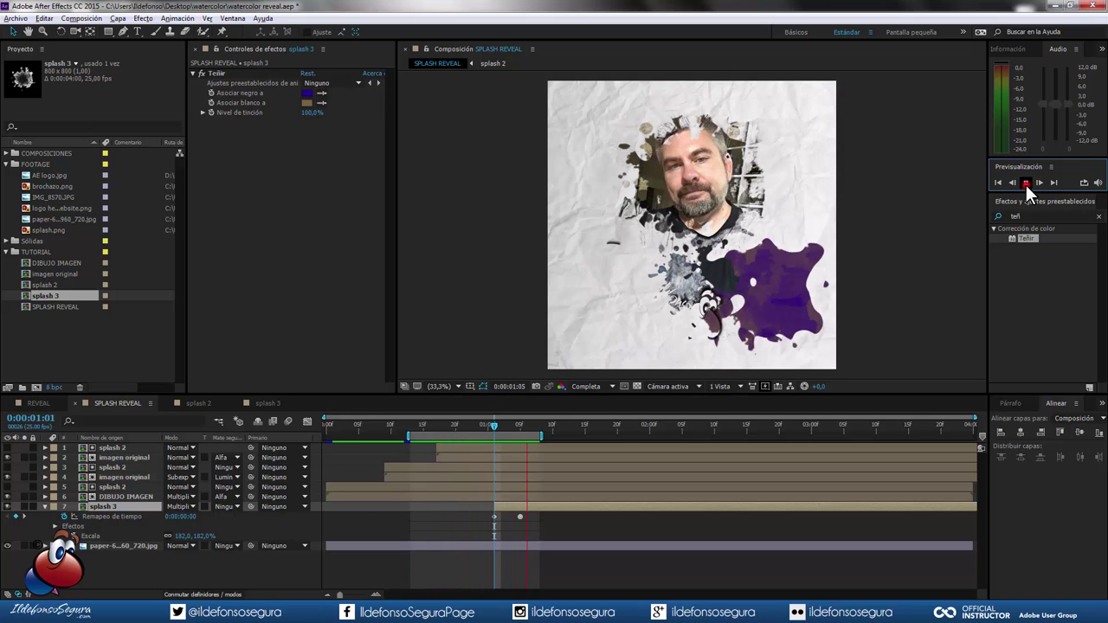
left_click(1025, 183)
Rotate the splash 3 layer to 32 degrees
left_click(118, 505)
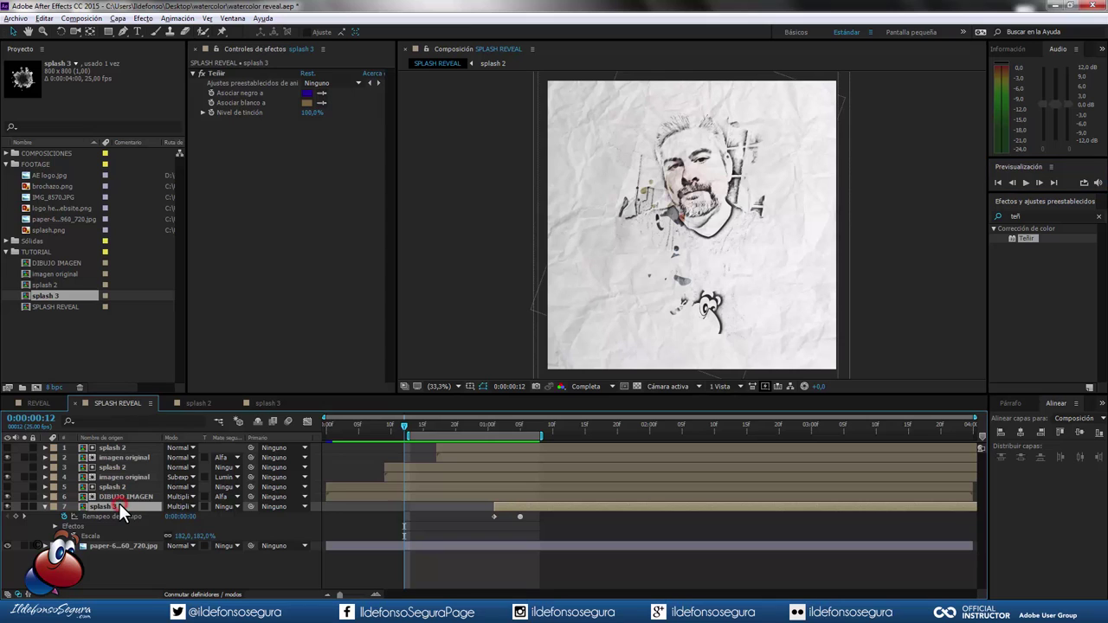
key("r")
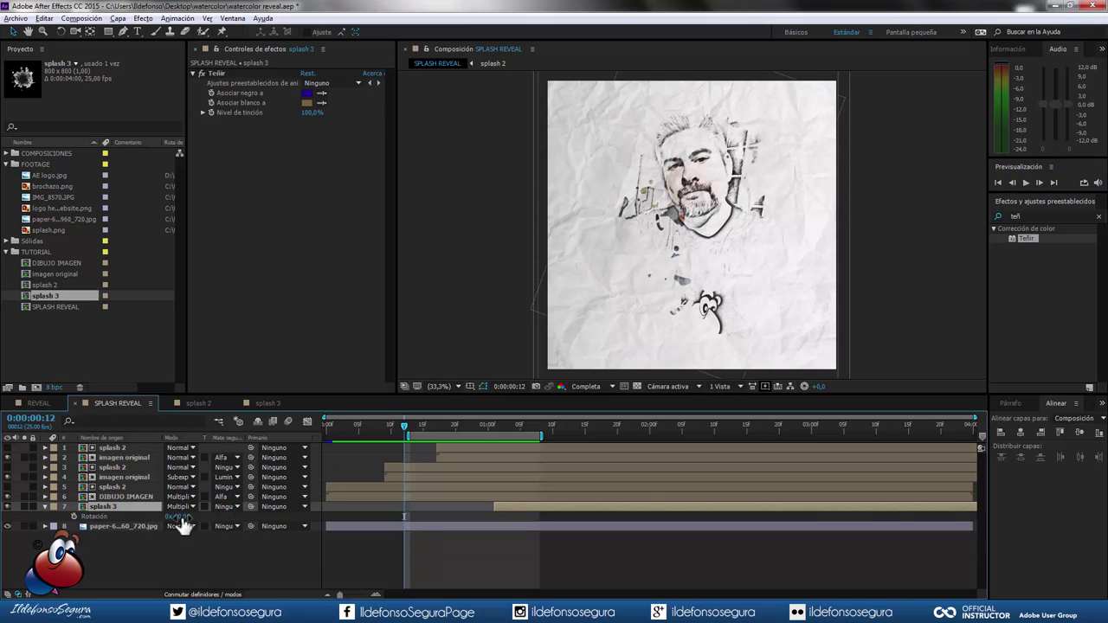
left_click(508, 426)
left_click_drag(178, 516, 530, 460)
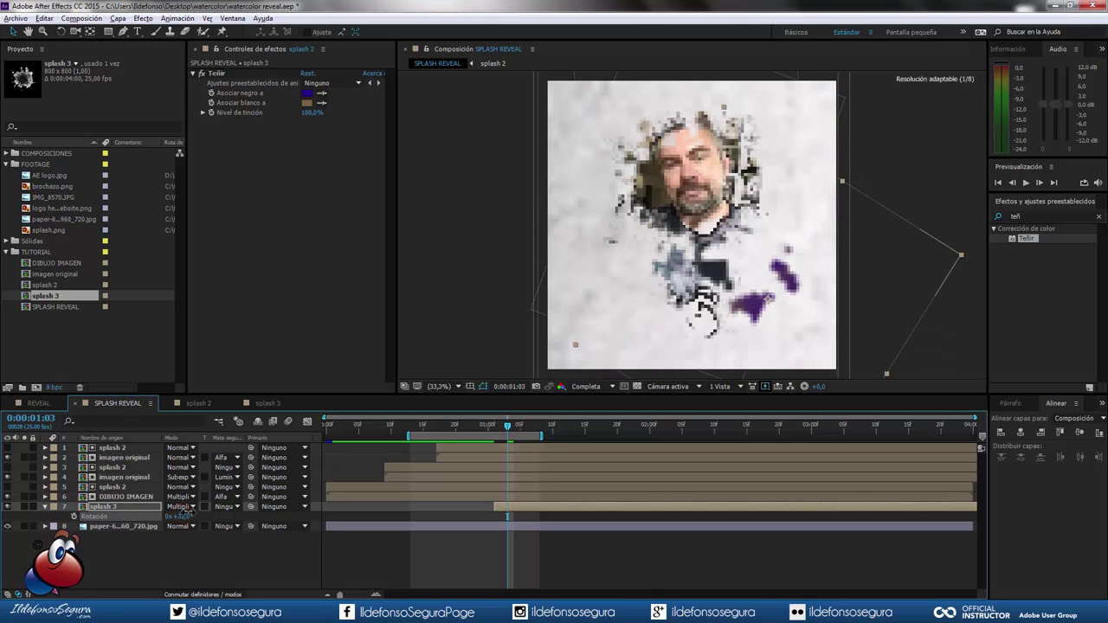
Duplicate splash 3, start the copy earlier, move it upper-left and scale it to 139%
left_click(533, 505)
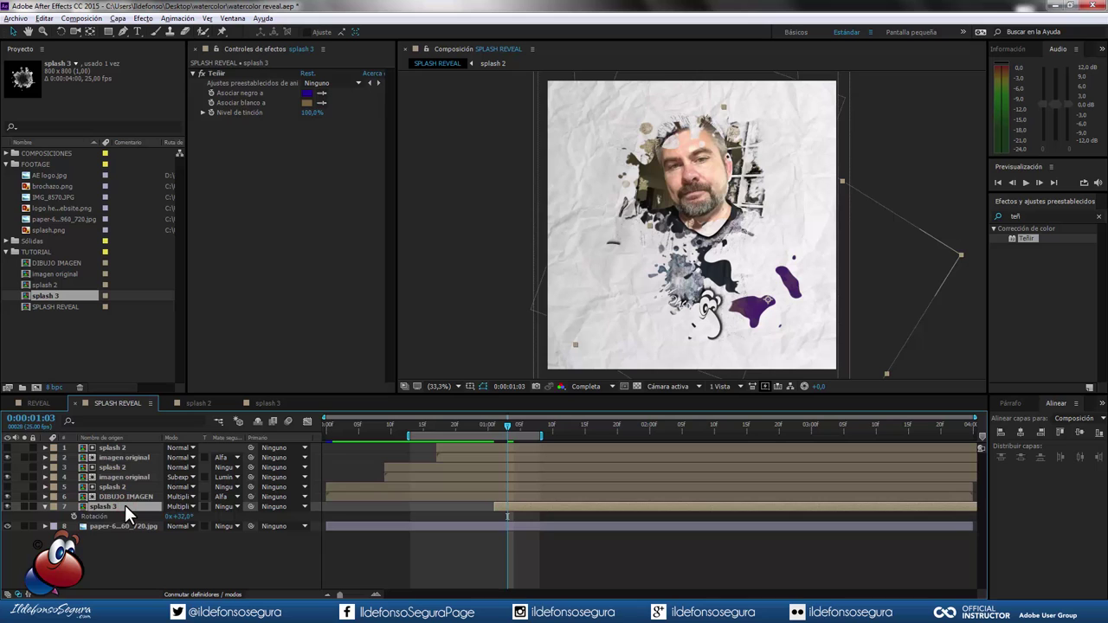
key("ctrl+d")
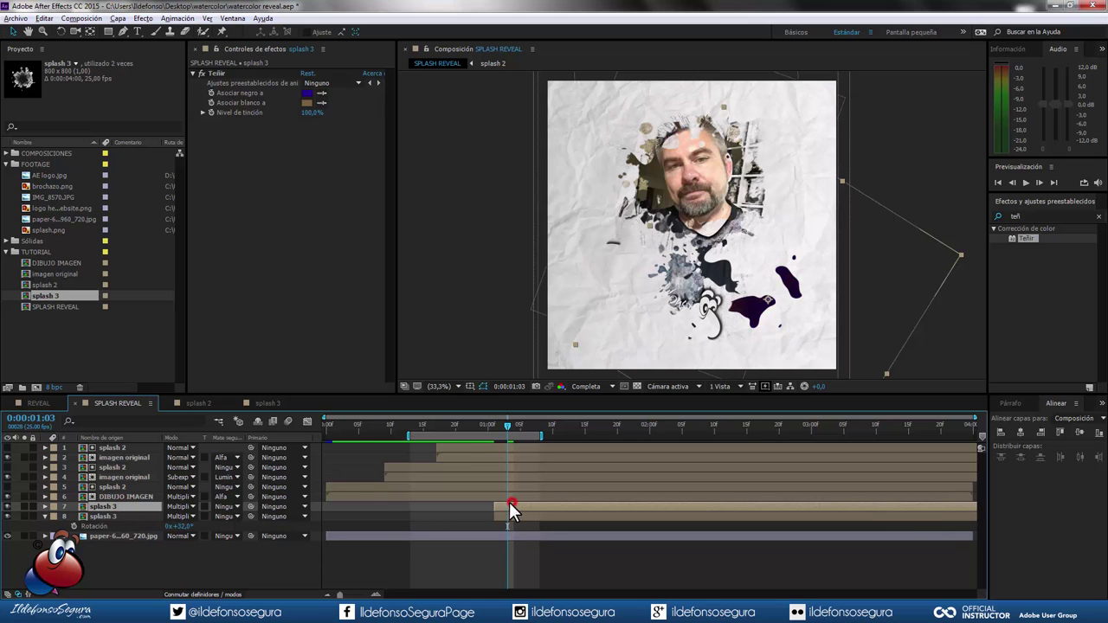
left_click_drag(512, 505, 500, 505)
mouse_move(783, 314)
left_mouse_down()
mouse_move(624, 220)
mouse_move(641, 289)
left_mouse_up()
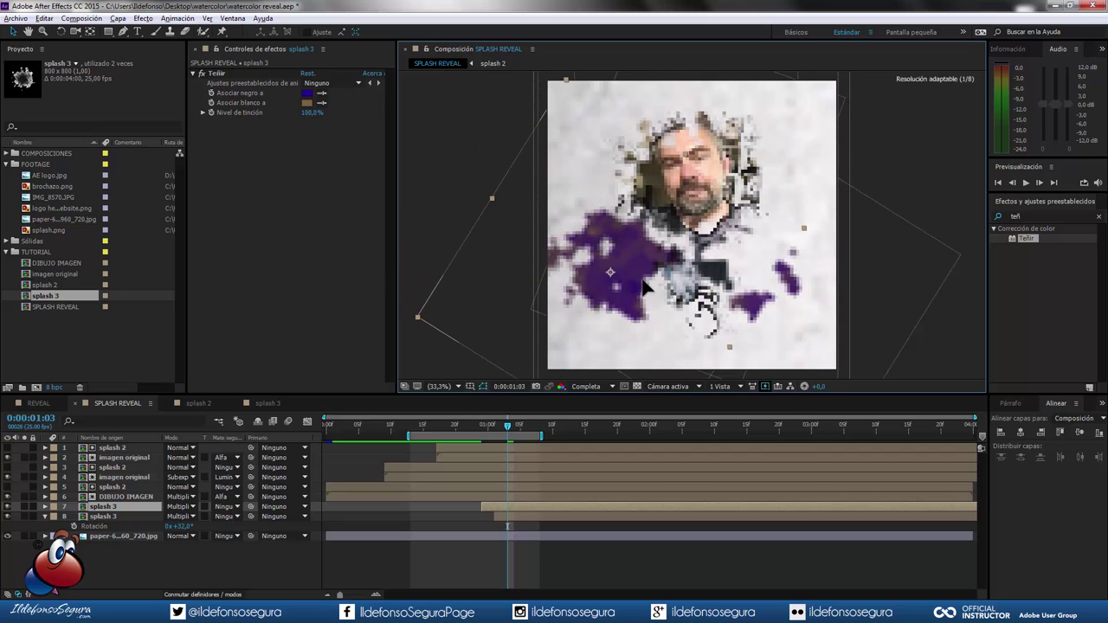
left_click_drag(640, 288, 646, 287)
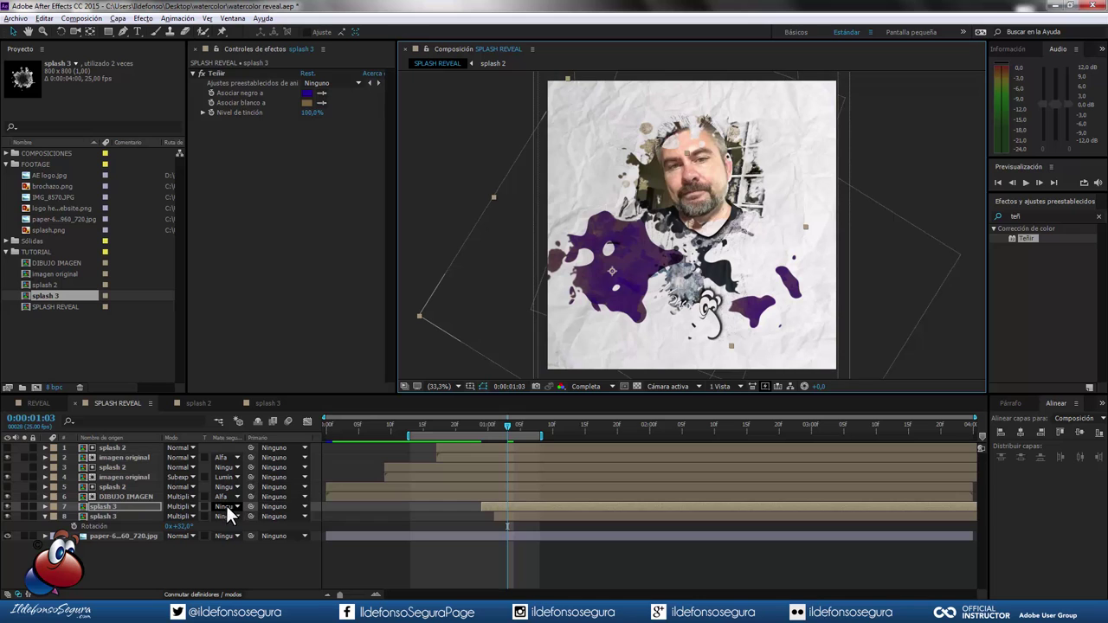
key("s")
left_click_drag(182, 516, 171, 532)
key("r")
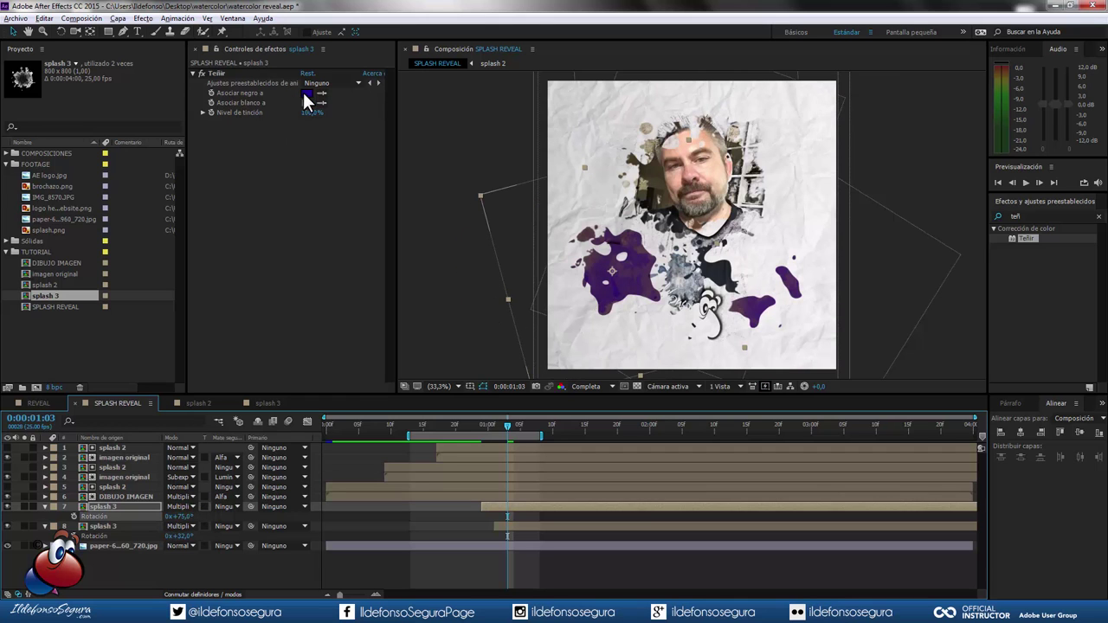
Change the copy's Teñir black mapping to yellow-green
left_click(307, 94)
left_click_drag(339, 391, 339, 421)
left_click(435, 300)
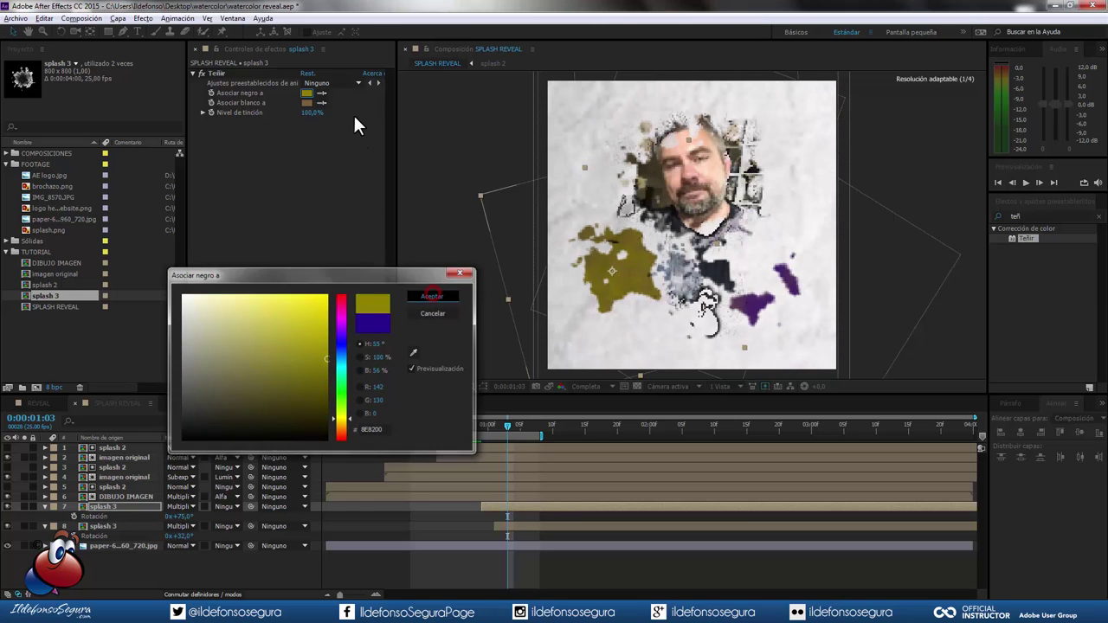
Change the Teñir white mapping to pink F983EC and check it around one second
left_click(306, 103)
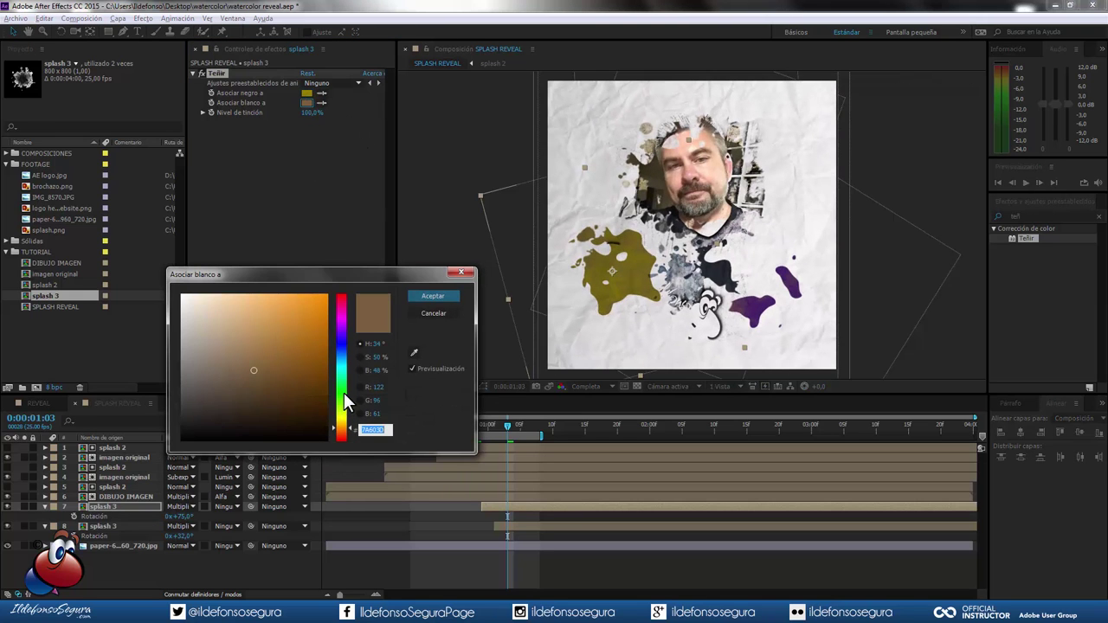
left_click_drag(344, 394, 342, 315)
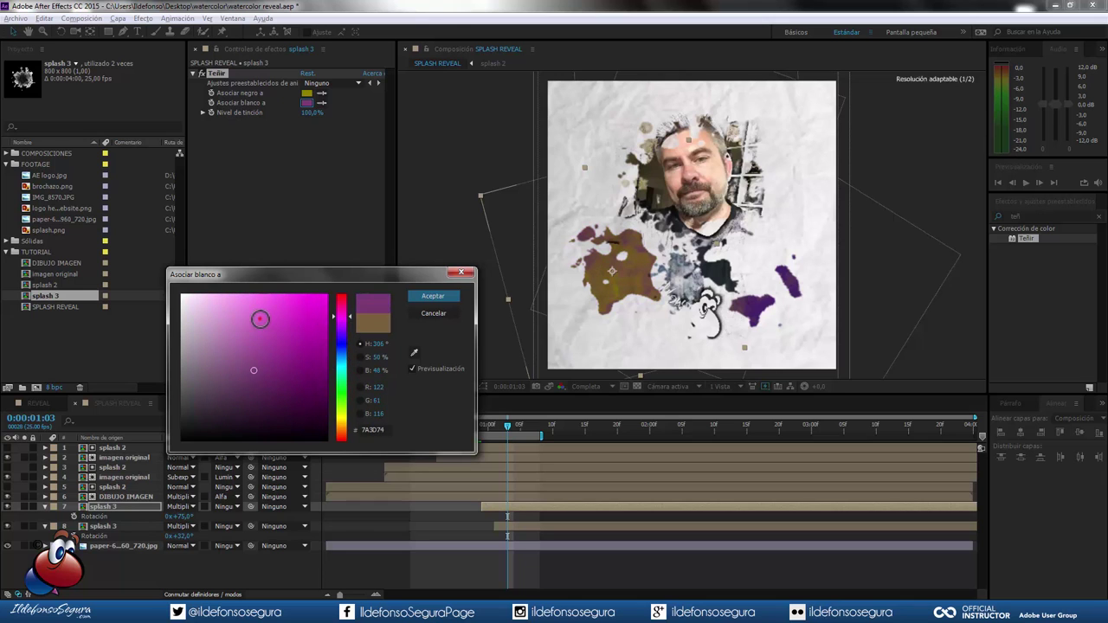
left_click_drag(253, 318, 250, 298)
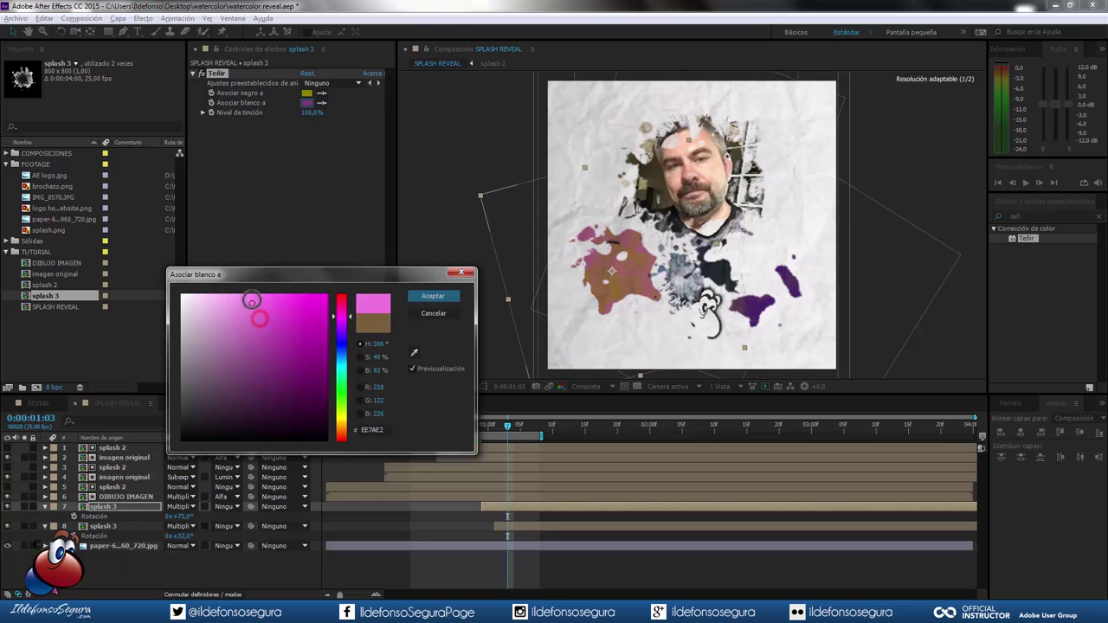
left_click(432, 296)
left_click_drag(414, 426, 513, 418)
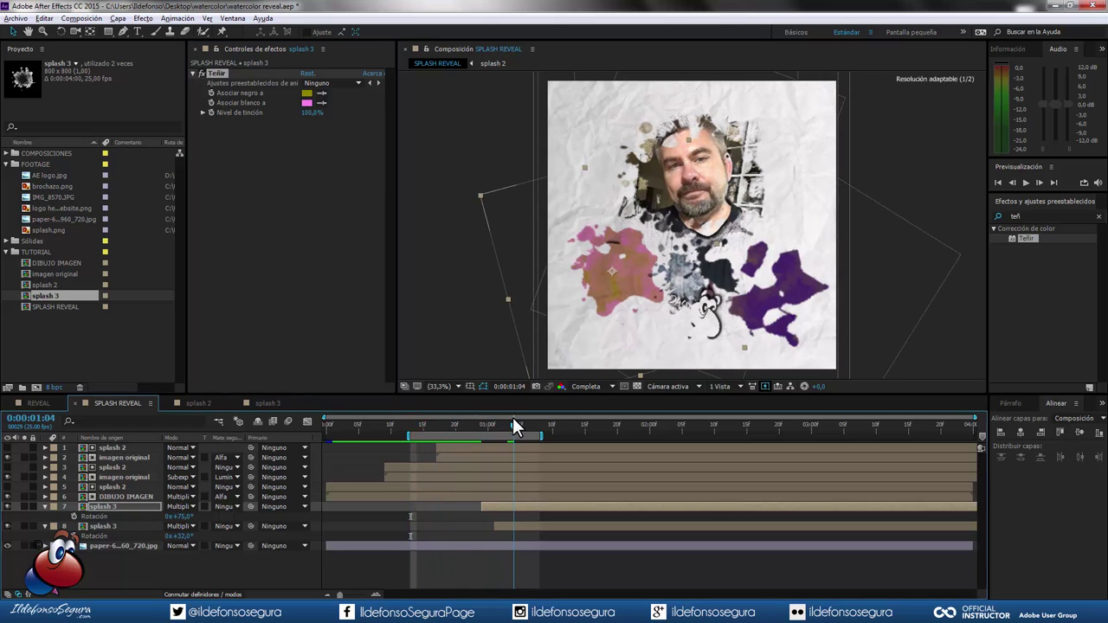
Shift the pink splash slightly, collapse both splash 3 layers and preview from an early frame
mouse_move(522, 505)
left_mouse_down()
mouse_move(514, 508)
mouse_move(547, 499)
left_mouse_up()
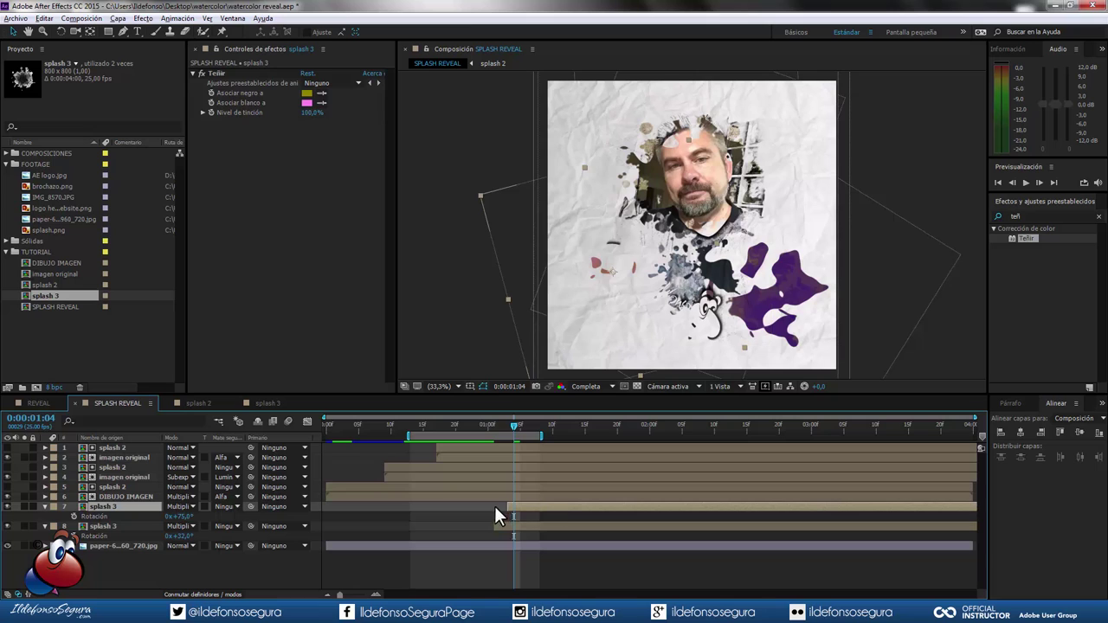
left_click(44, 507)
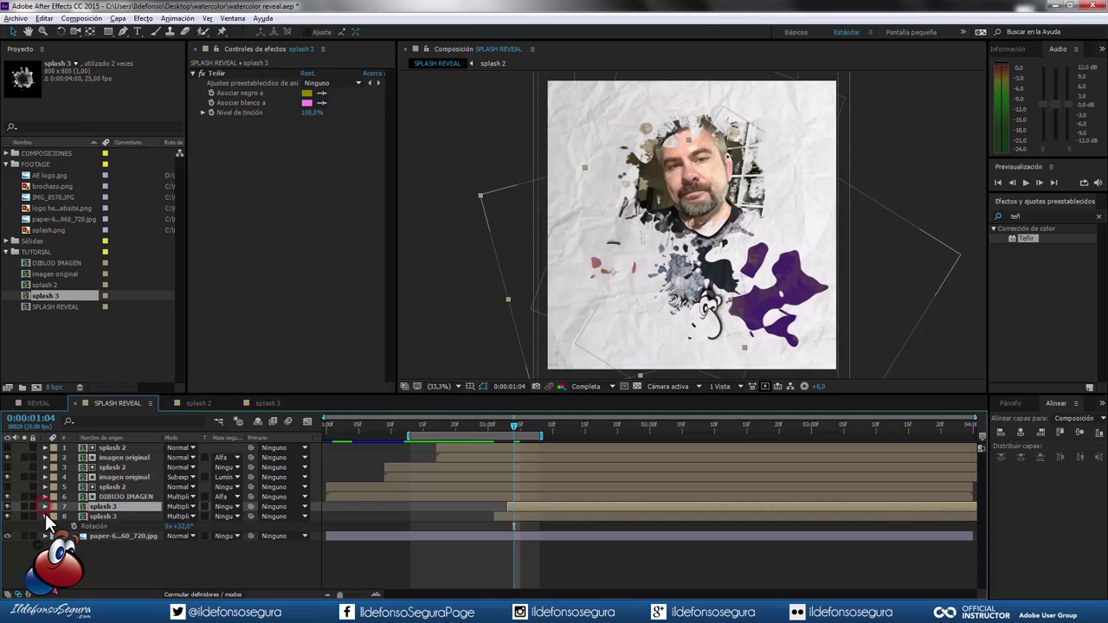
left_click(45, 516)
left_click(418, 425)
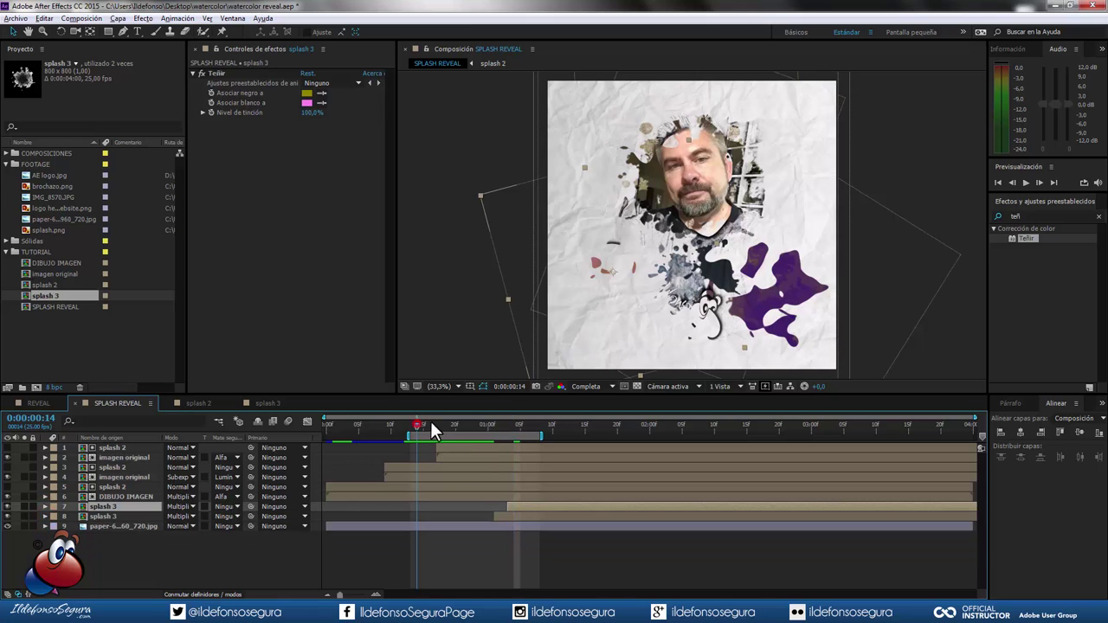
left_click(1025, 182)
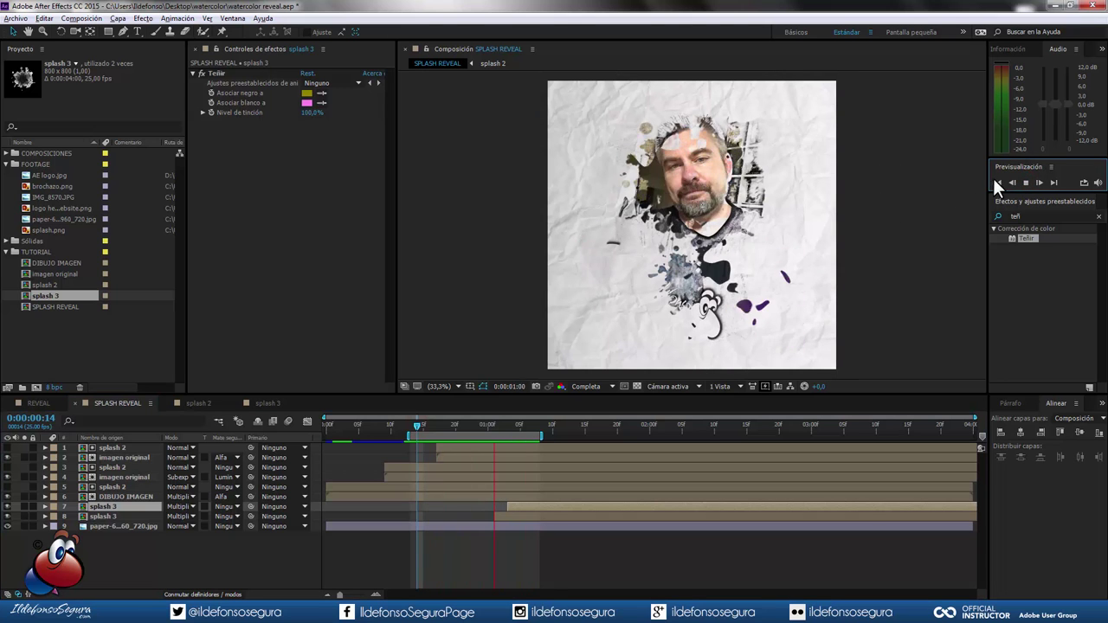
left_click(1024, 182)
Extend the work area to about 2 seconds and preview the reveal
left_click_drag(542, 435, 636, 425)
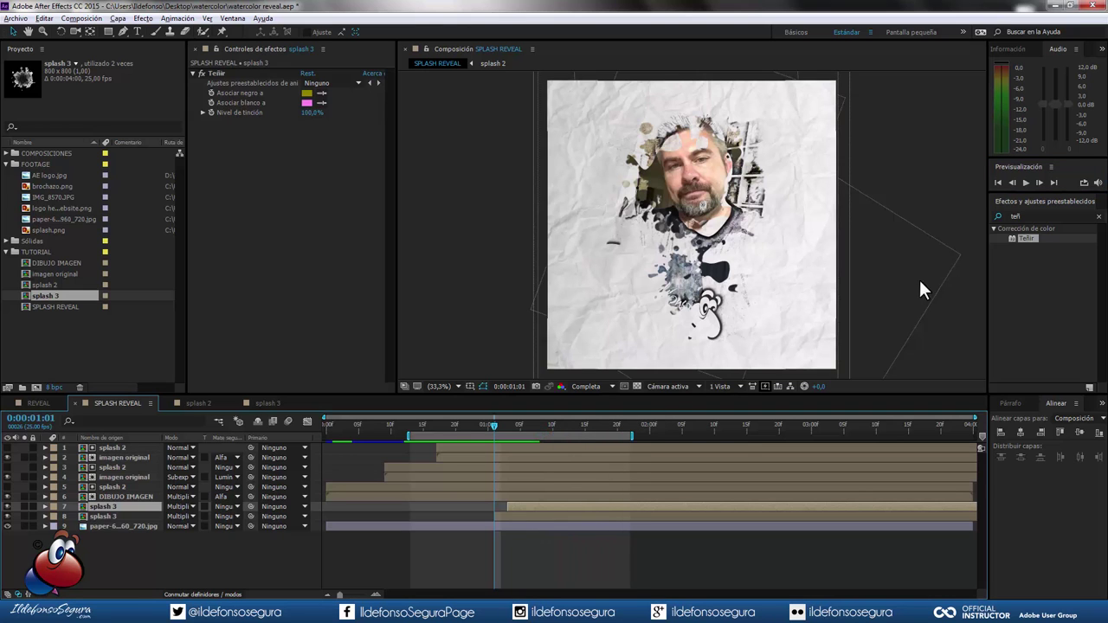
left_click(1025, 182)
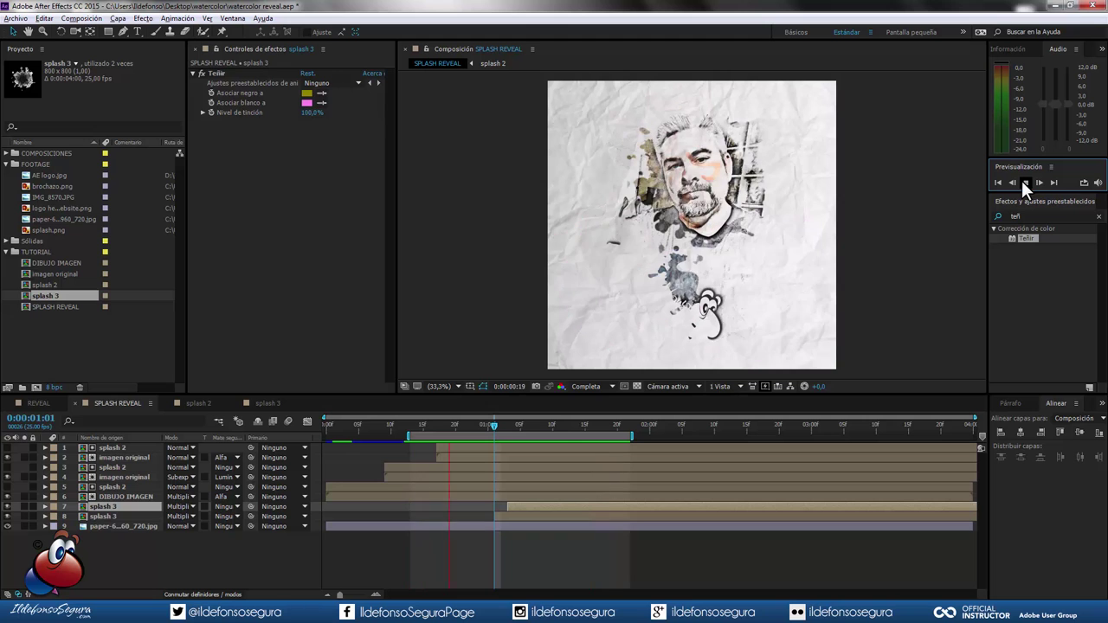
left_click(1023, 184)
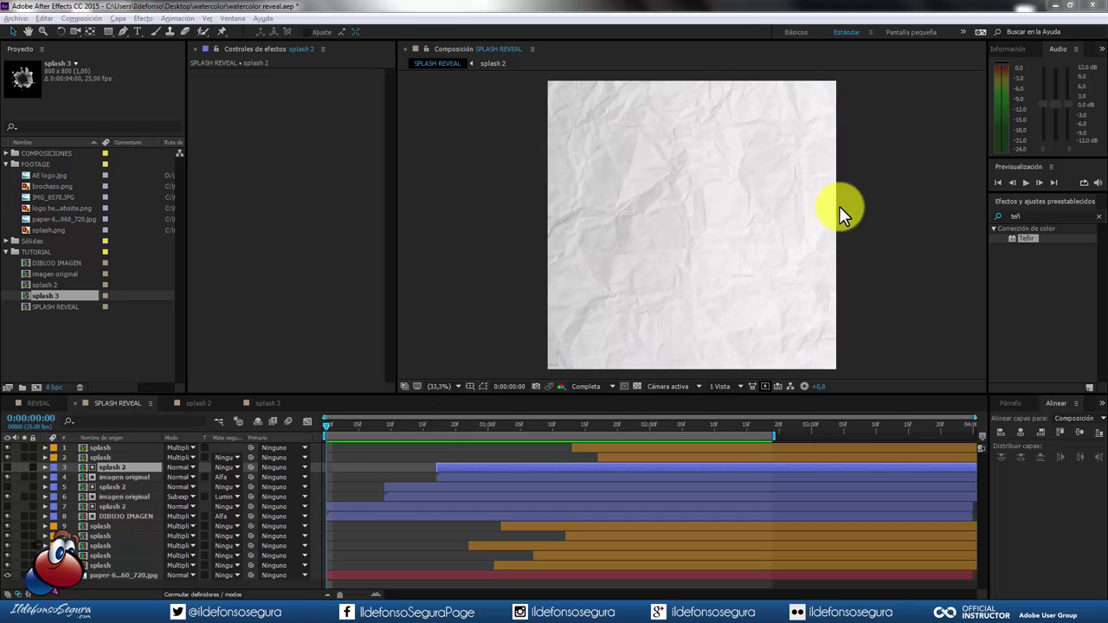
Preview the full SPLASH REVEAL animation, then select the imagen original composition
left_click(1024, 183)
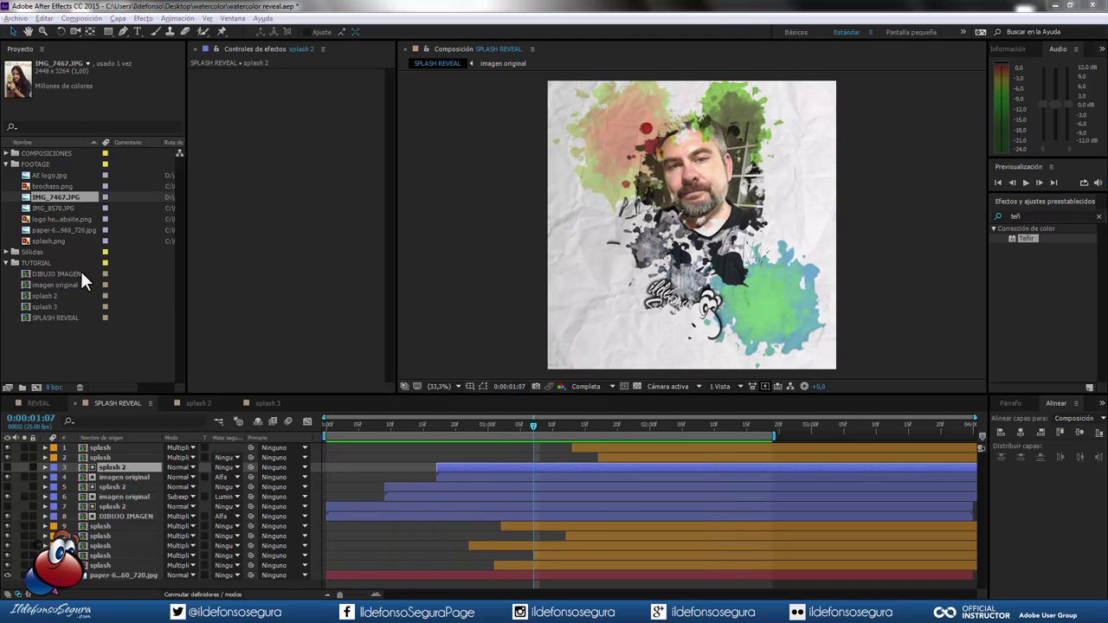
left_click(57, 284)
Make IMG_7467 the visible photo inside imagen original and return to SPLASH REVEAL
double_click(61, 285)
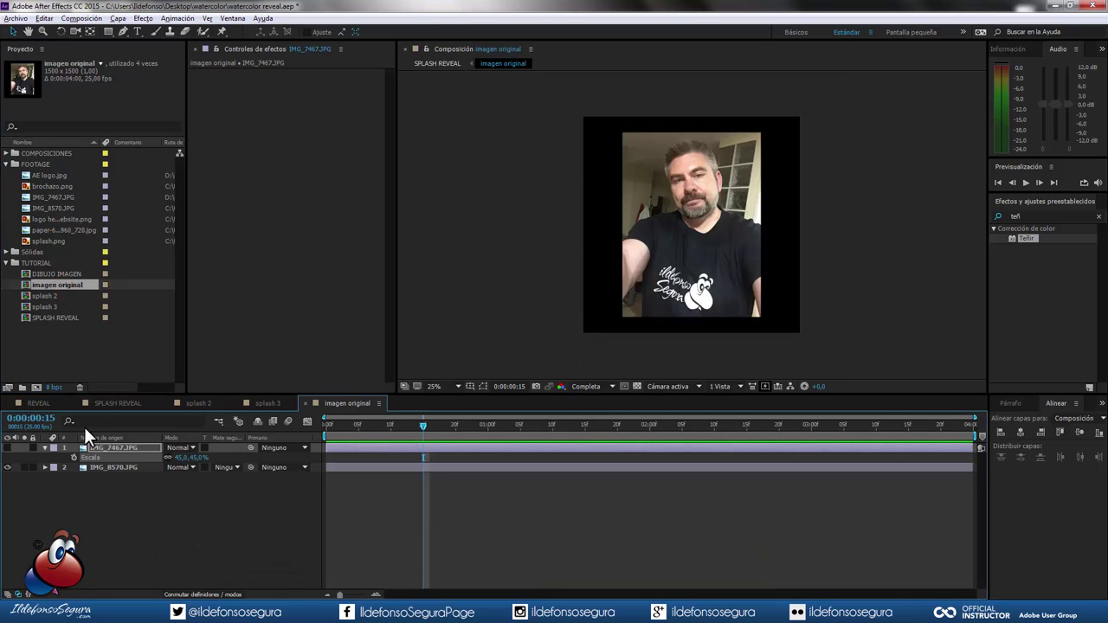
left_click(7, 468)
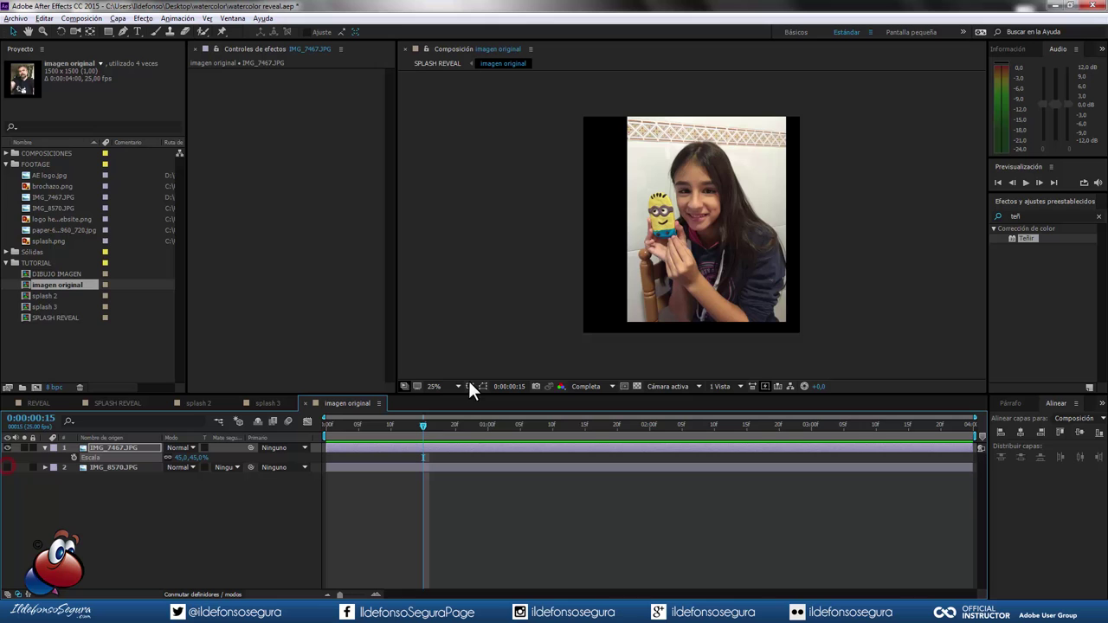
left_click(112, 404)
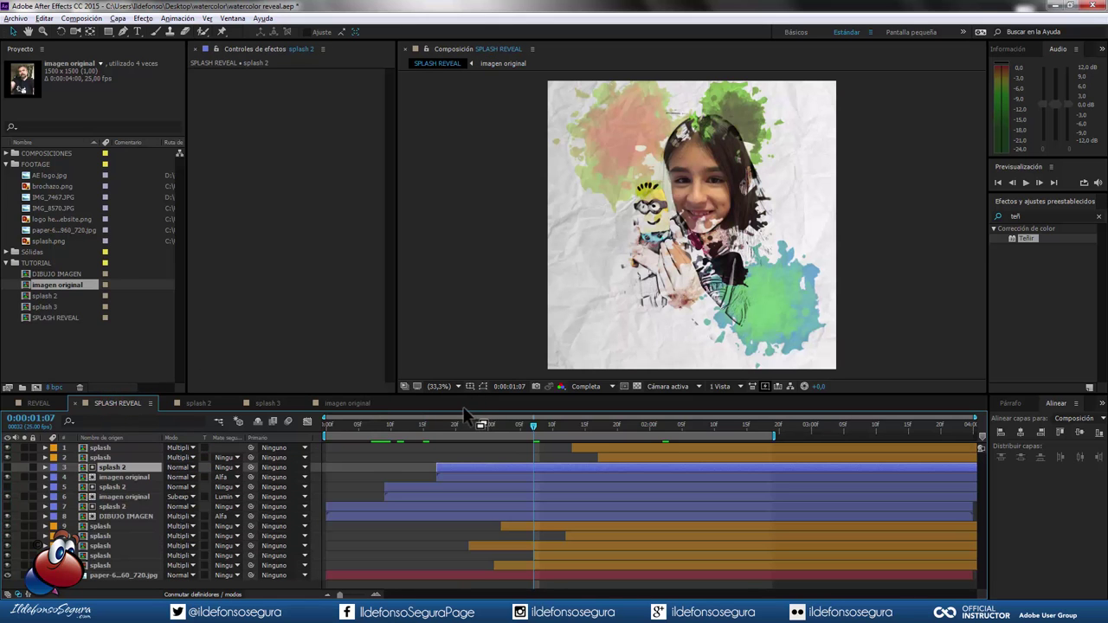
Preview the reveal with the swapped photo from the start
left_click_drag(386, 423, 288, 423)
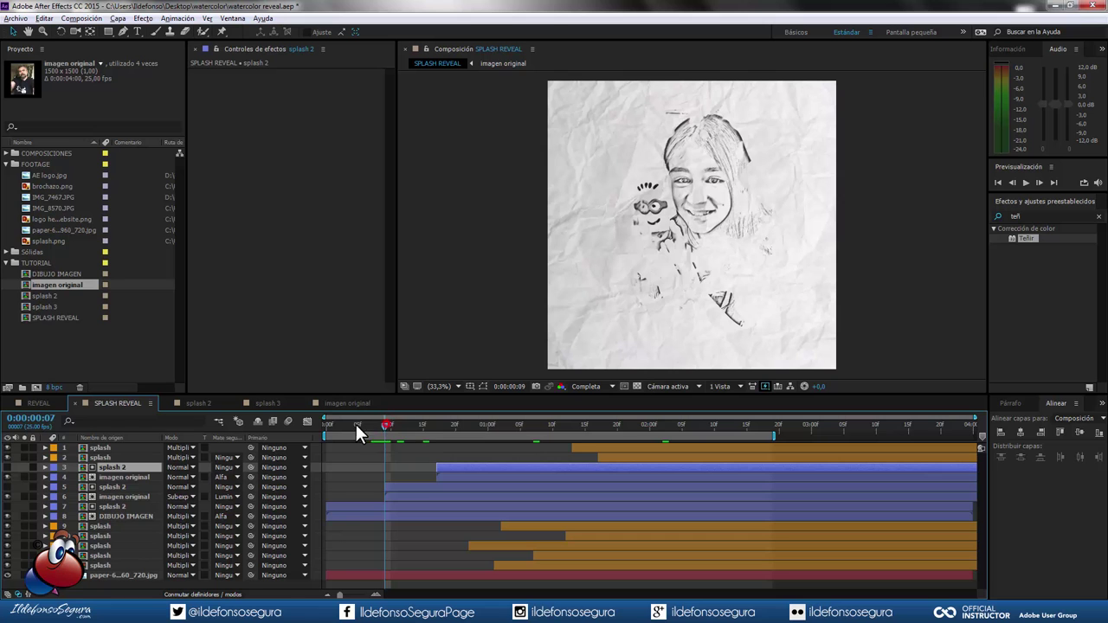
left_click(1026, 183)
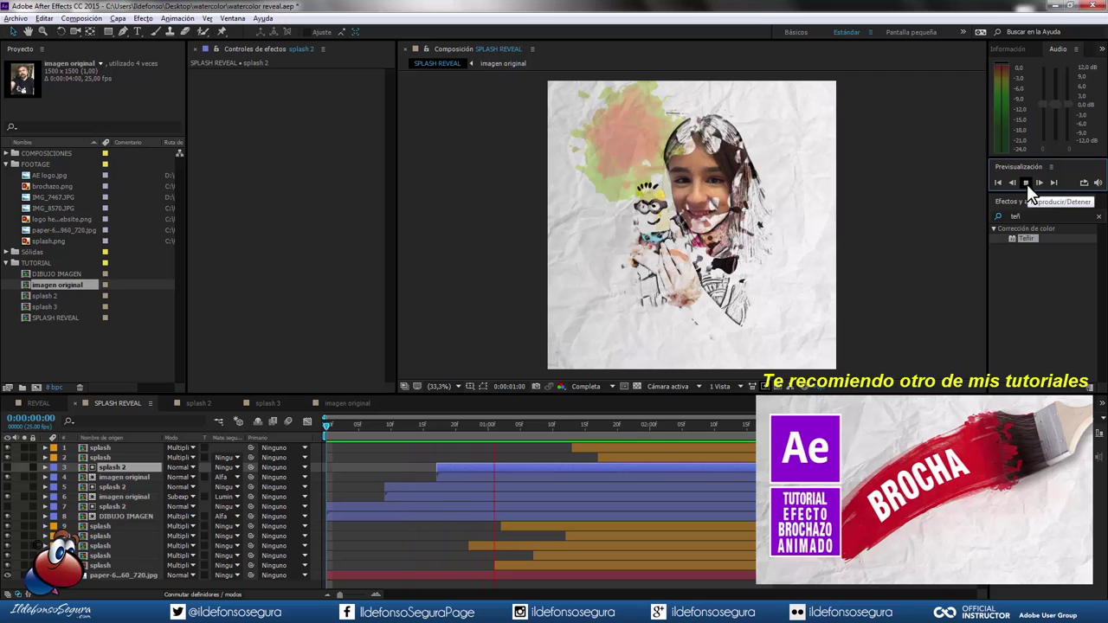
left_click(1026, 184)
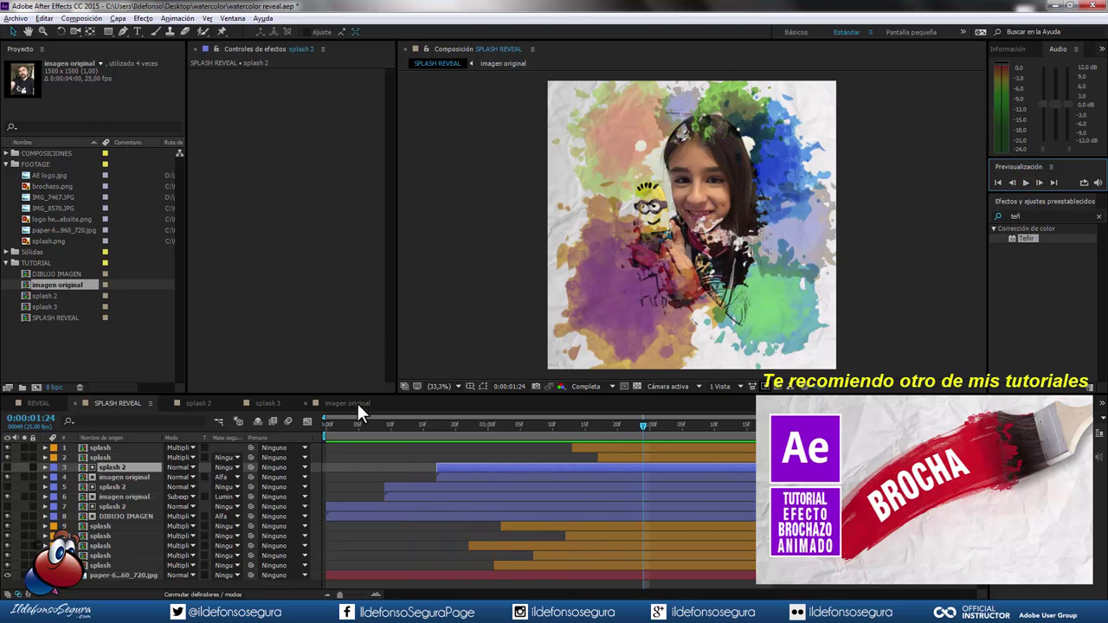
Hide IMG_7467 in imagen original to restore the man's photo, then return to SPLASH REVEAL
left_click(357, 403)
left_click(8, 447)
left_click(117, 403)
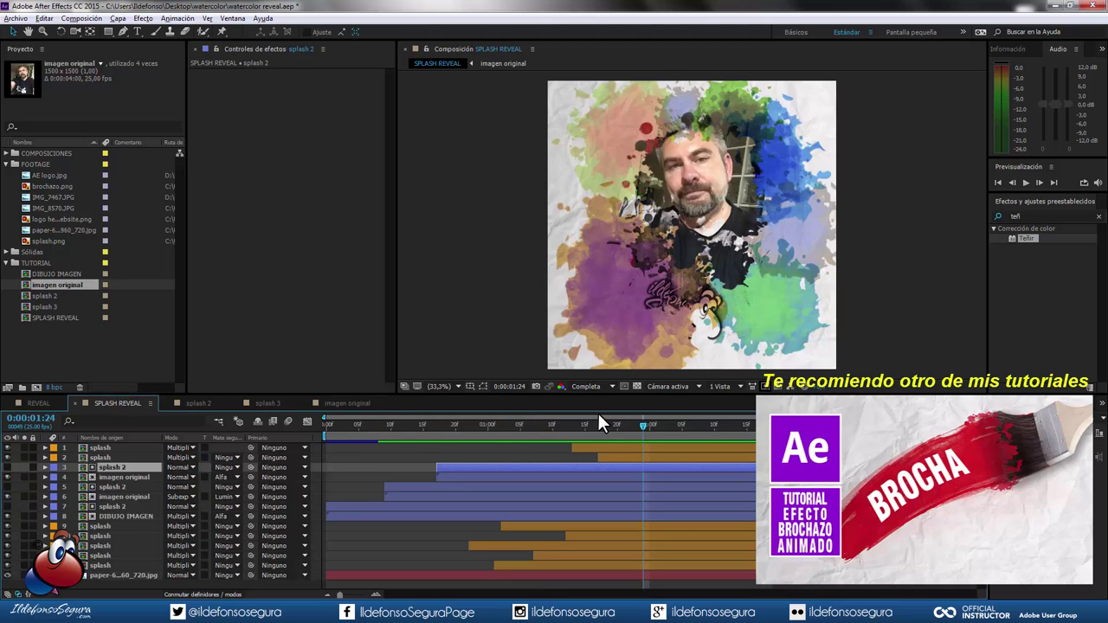
left_click_drag(562, 423, 444, 435)
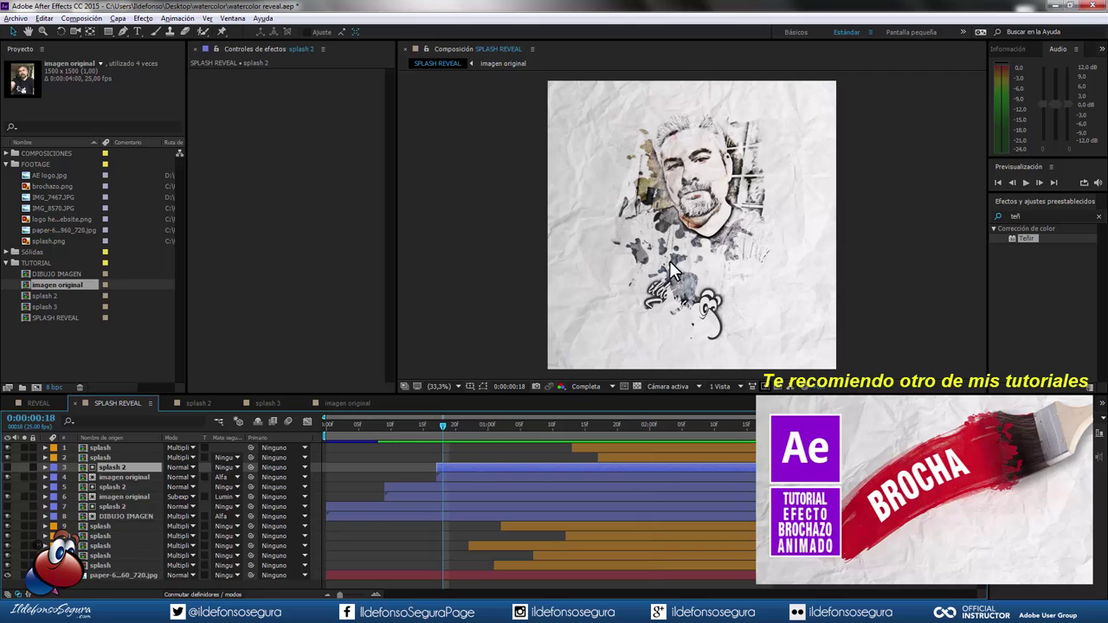